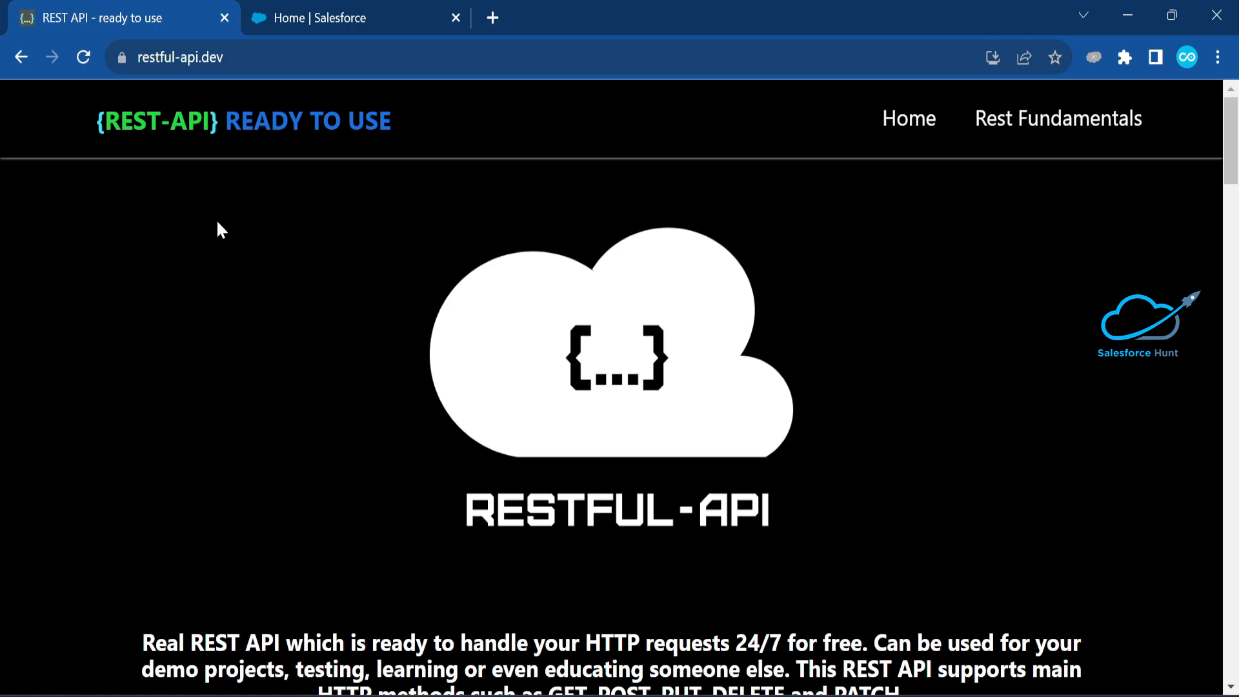
- Review the list of GET, POST, PUT, PATCH and DELETE endpoints on the restful-api.dev page
{"action": "scroll", "coordinate": [291, 304], "scroll_direction": "down", "scroll_amount": 15}
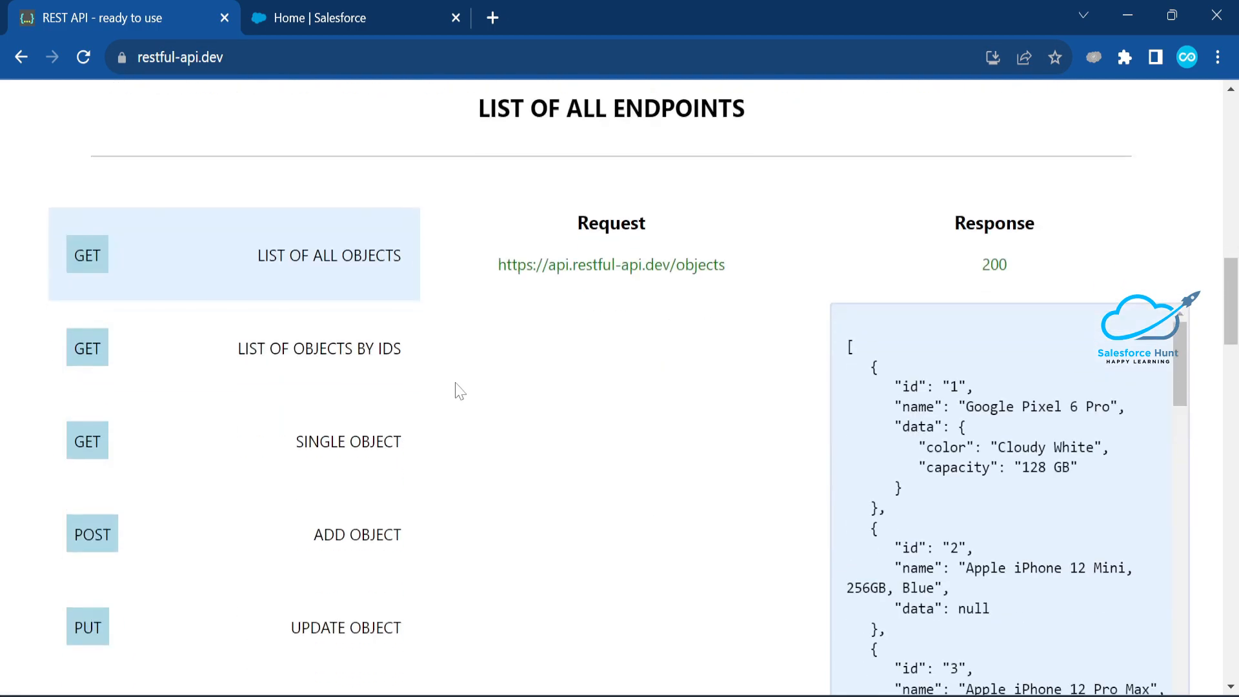
{"action": "scroll", "coordinate": [104, 488], "scroll_direction": "down", "scroll_amount": 3}
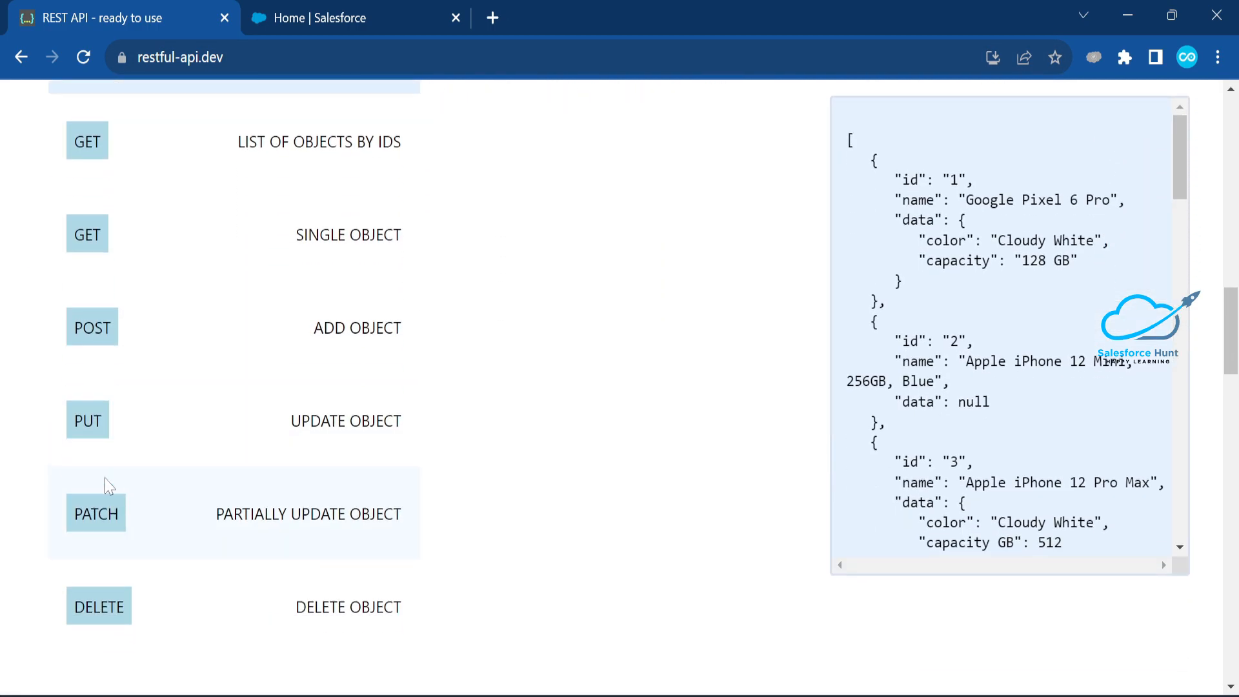
{"action": "scroll", "coordinate": [542, 481], "scroll_direction": "up", "scroll_amount": 18}
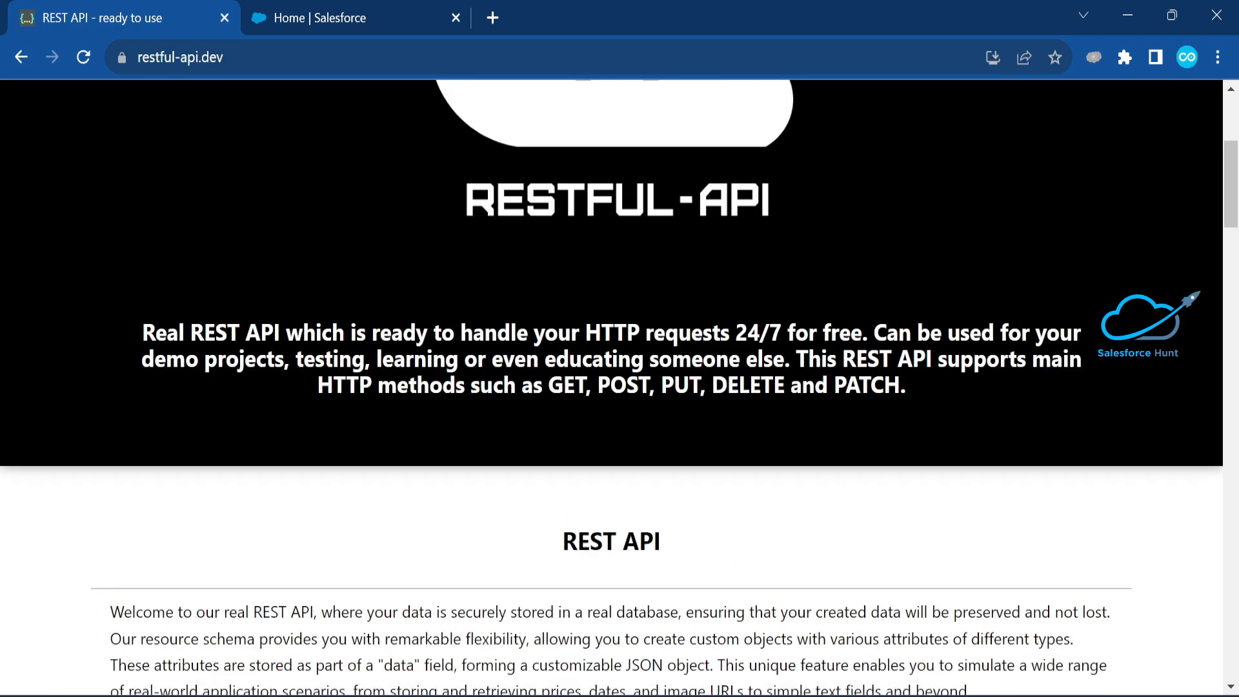
{"action": "scroll", "coordinate": [247, 265], "scroll_direction": "up", "scroll_amount": 5}
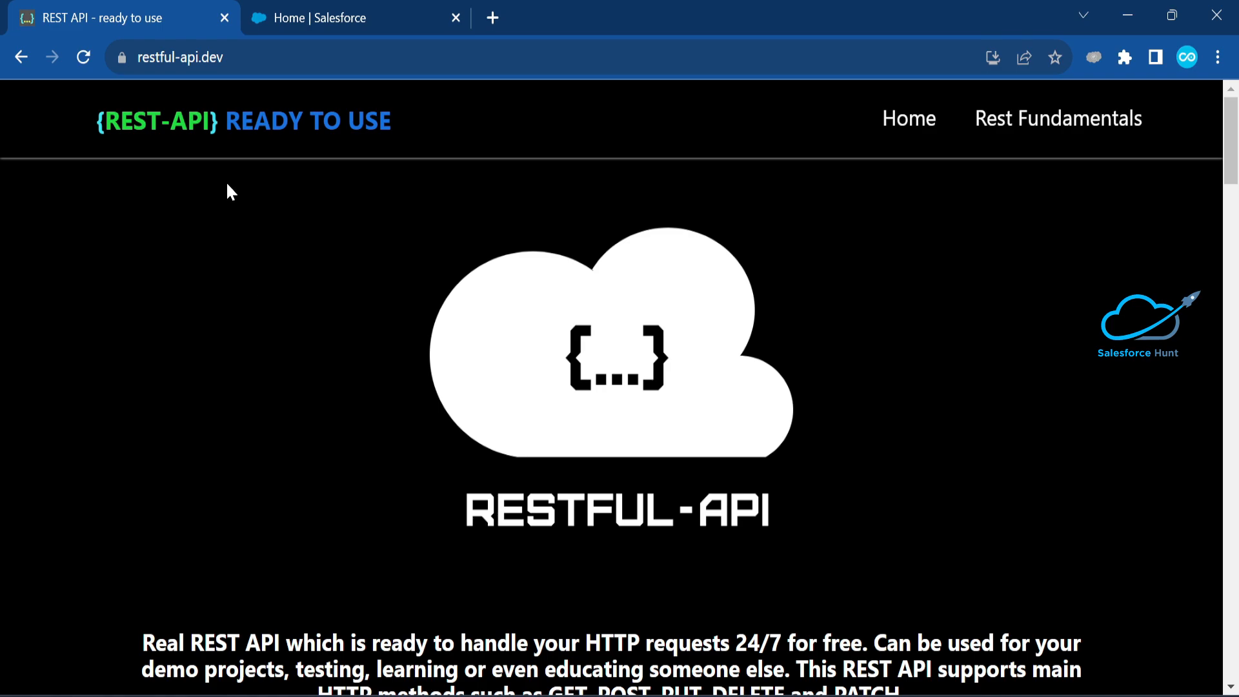
- Switch to the Salesforce Setup home page and get its Quick Find search ready for input
{"action": "left_click", "coordinate": [298, 25]}
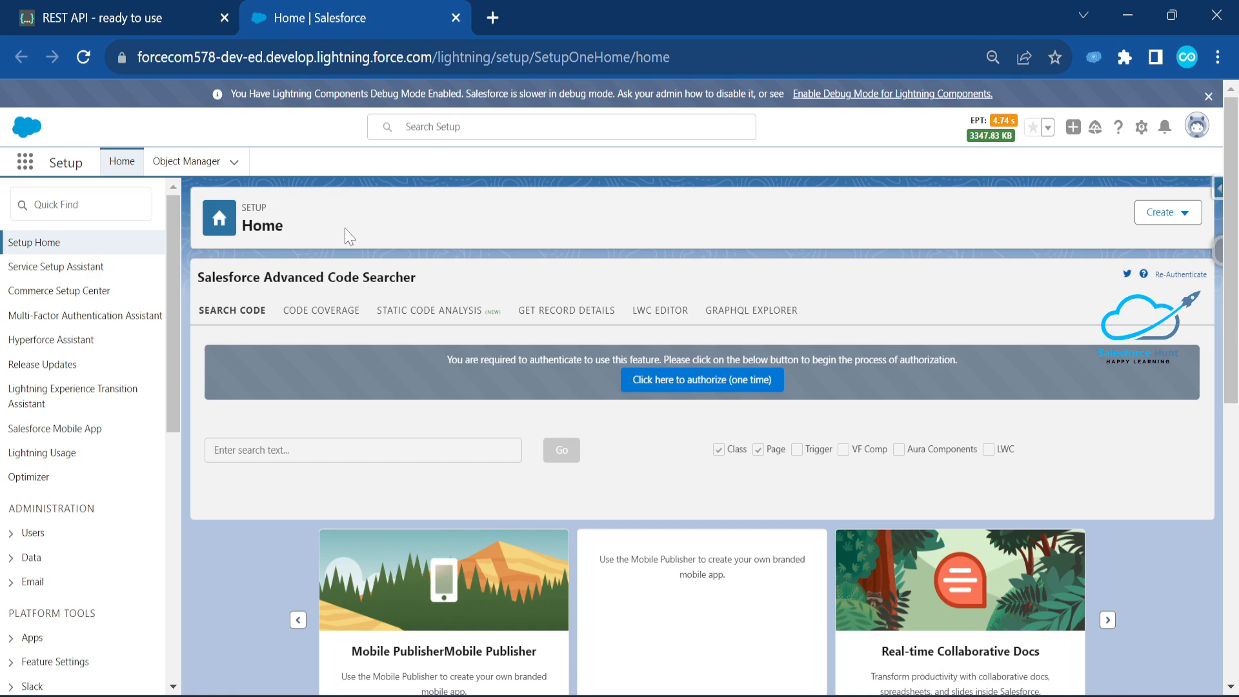
{"action": "left_click", "coordinate": [81, 204]}
{"action": "type", "text": "flow"}
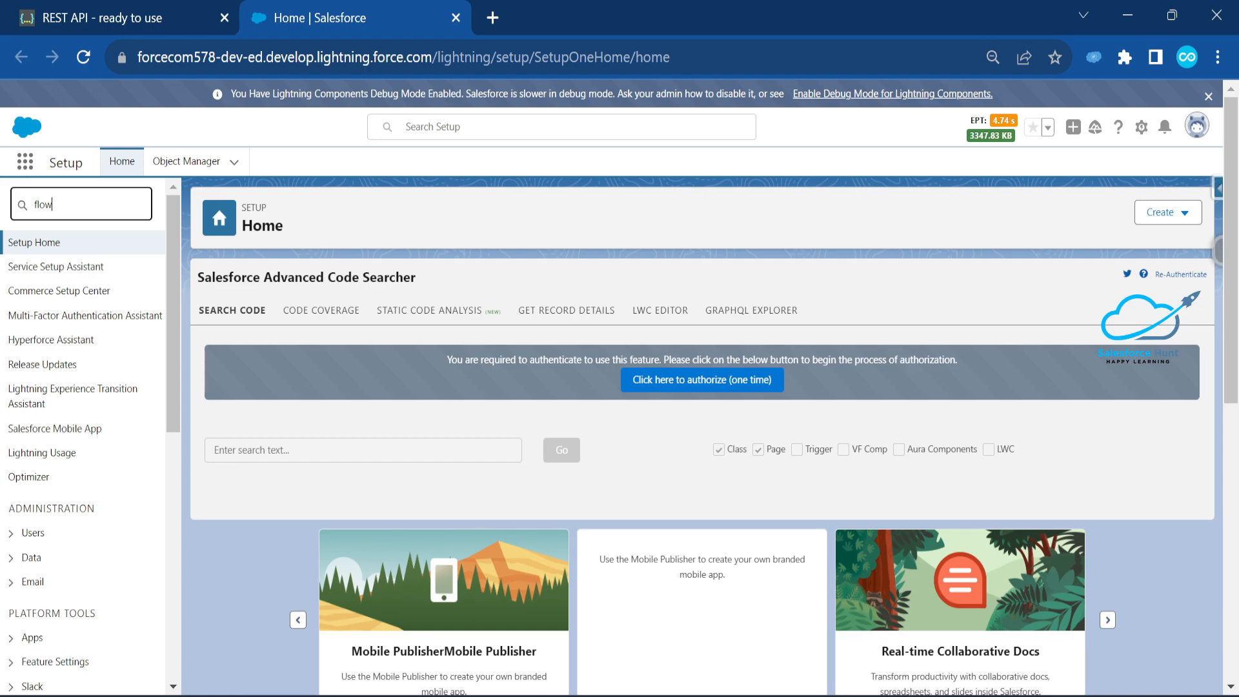
{"action": "key", "text": "BackSpace"}
{"action": "key", "text": "BackSpace"}
{"action": "key", "text": "BackSpace"}
{"action": "key", "text": "BackSpace"}
- Search Setup for "named" and open the Named Credentials page
{"action": "type", "text": "name"}
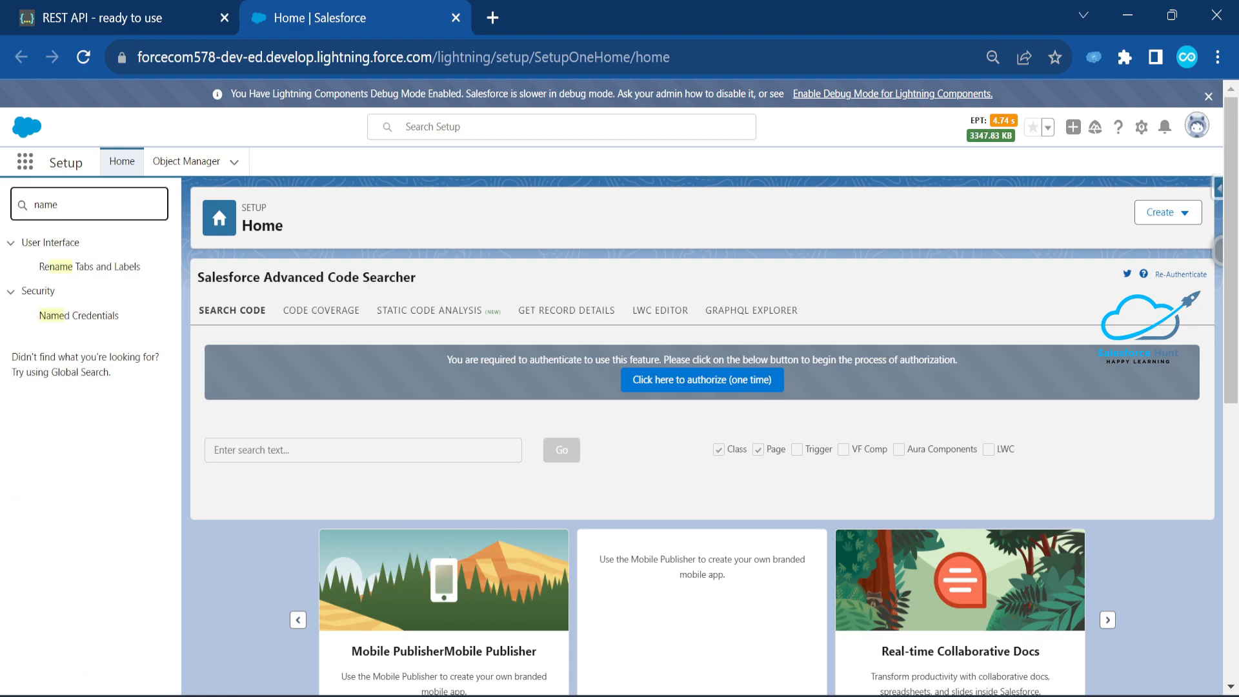
{"action": "type", "text": "d"}
{"action": "left_click", "coordinate": [77, 268]}
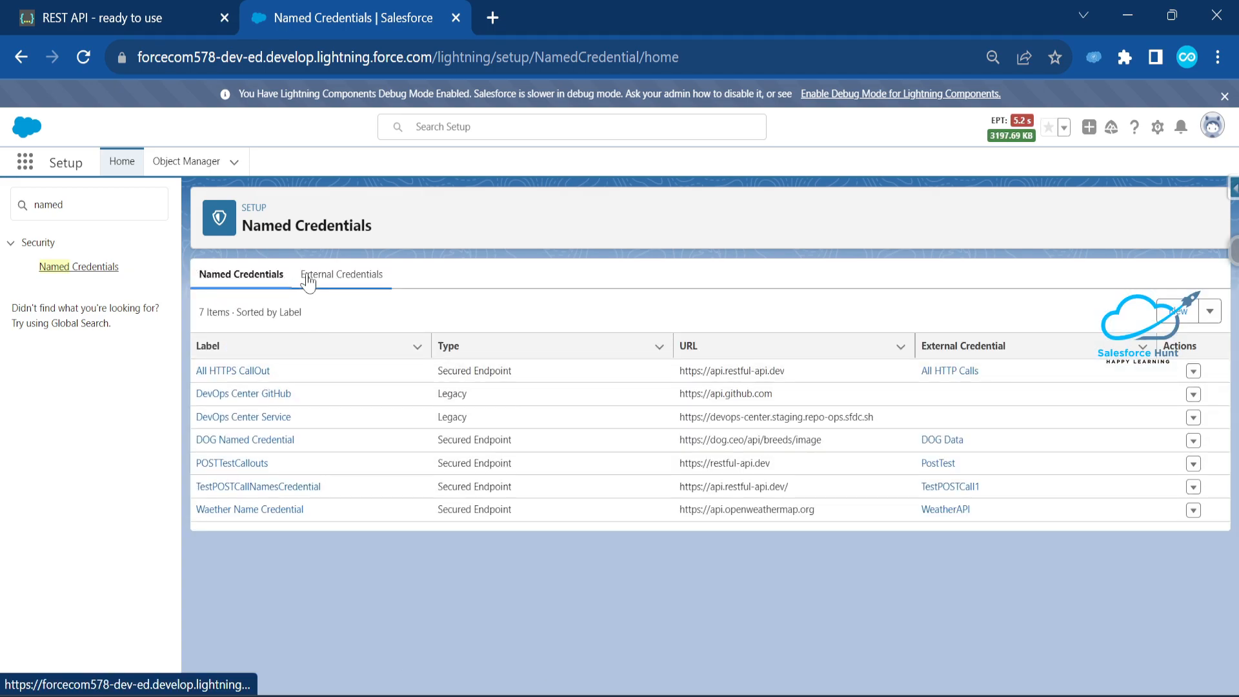
- Open the All HTTP Calls external credential and review its details, related named credentials, principals and custom headers
{"action": "left_click", "coordinate": [360, 278]}
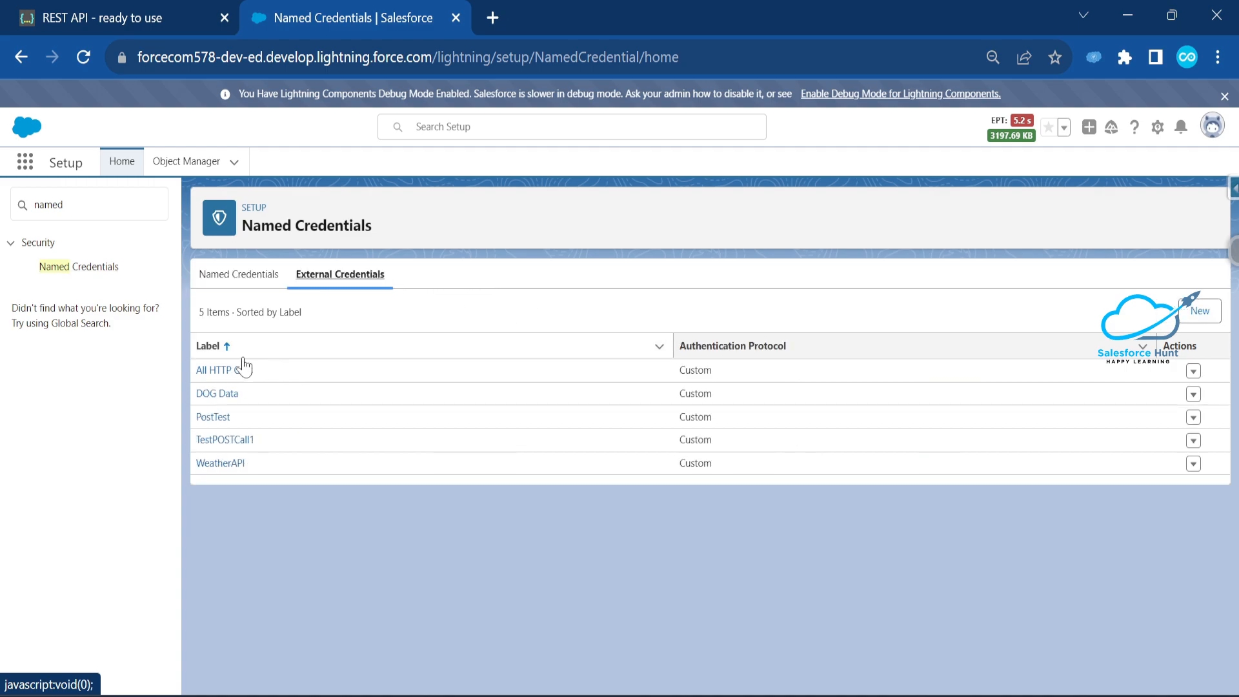
{"action": "left_click", "coordinate": [214, 376]}
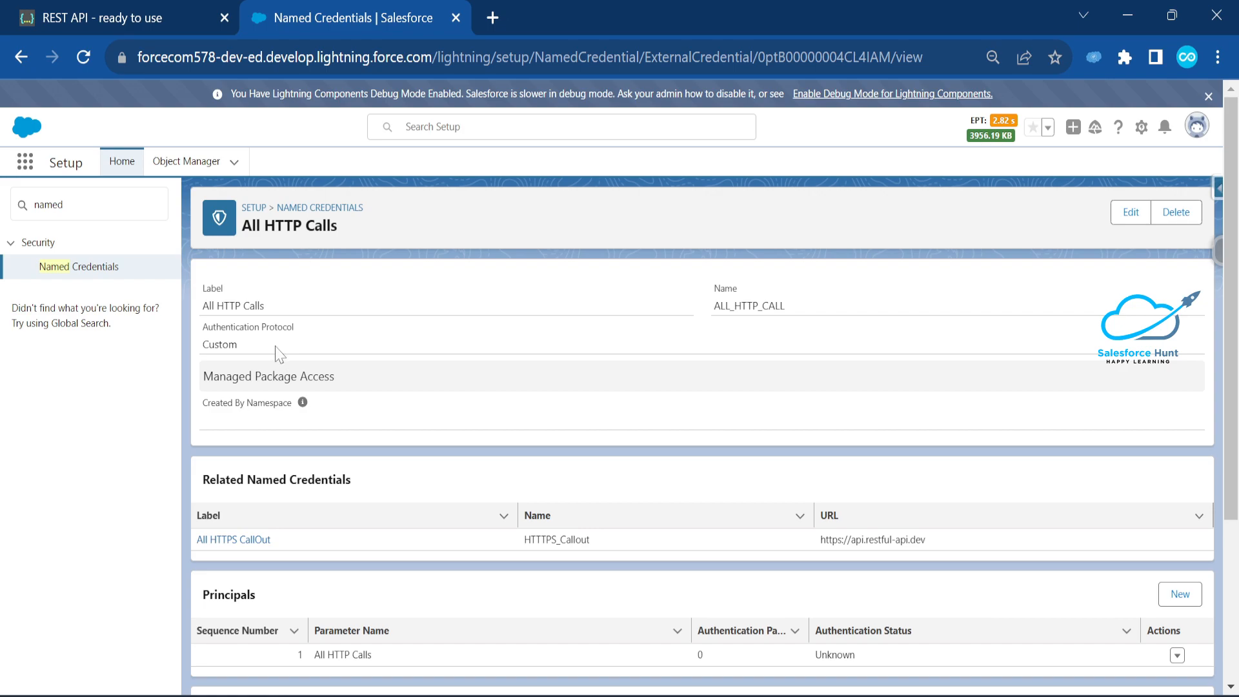
{"action": "scroll", "coordinate": [281, 355], "scroll_direction": "down", "scroll_amount": 3}
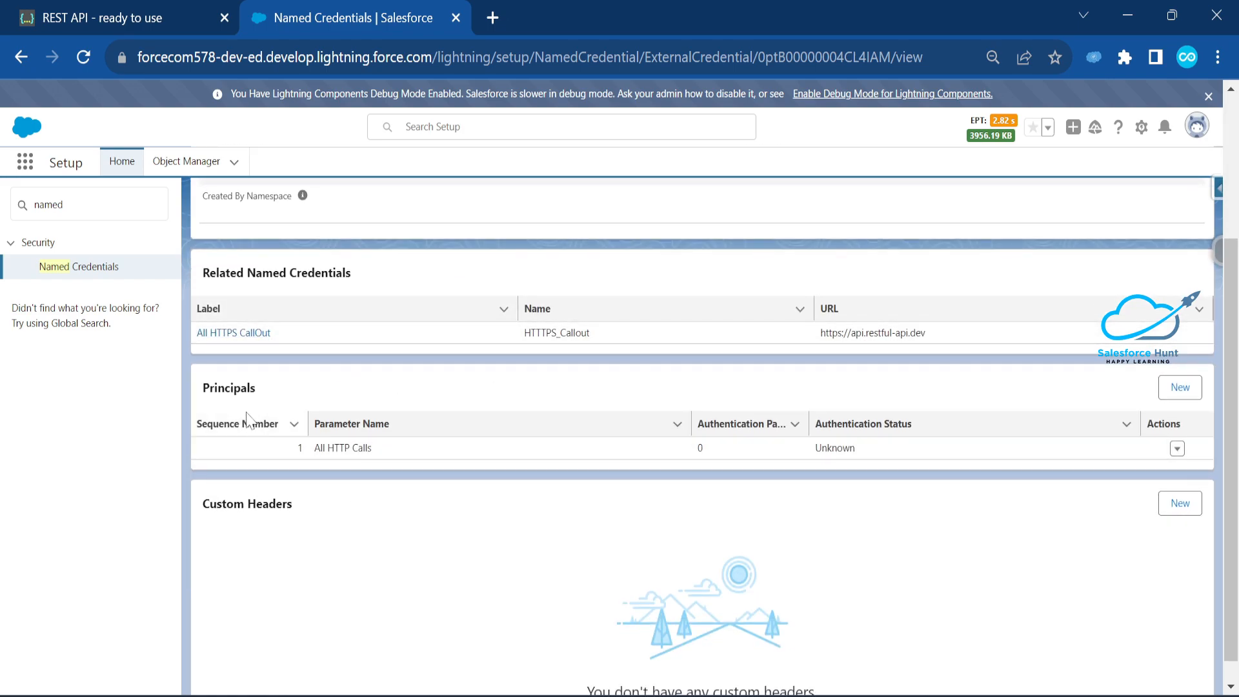
{"action": "scroll", "coordinate": [468, 452], "scroll_direction": "up", "scroll_amount": 3}
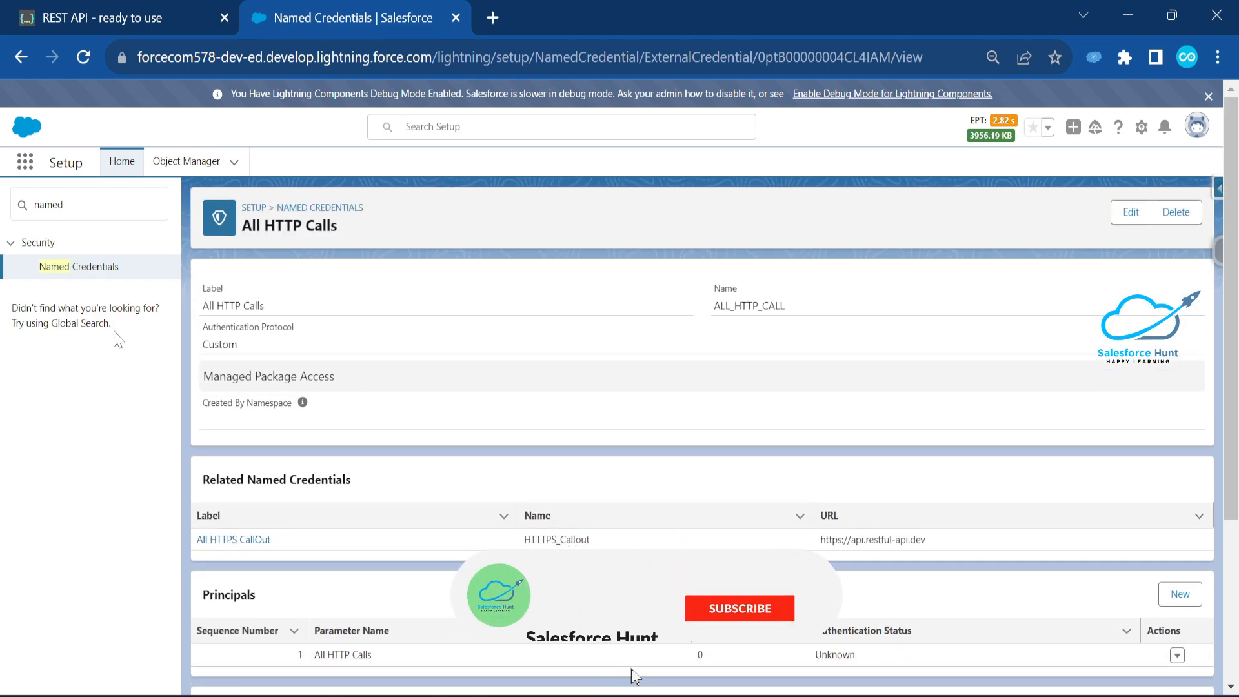
- Open the All HTTPS CallOut named credential and review its URL, authentication and callout options
{"action": "left_click", "coordinate": [78, 266]}
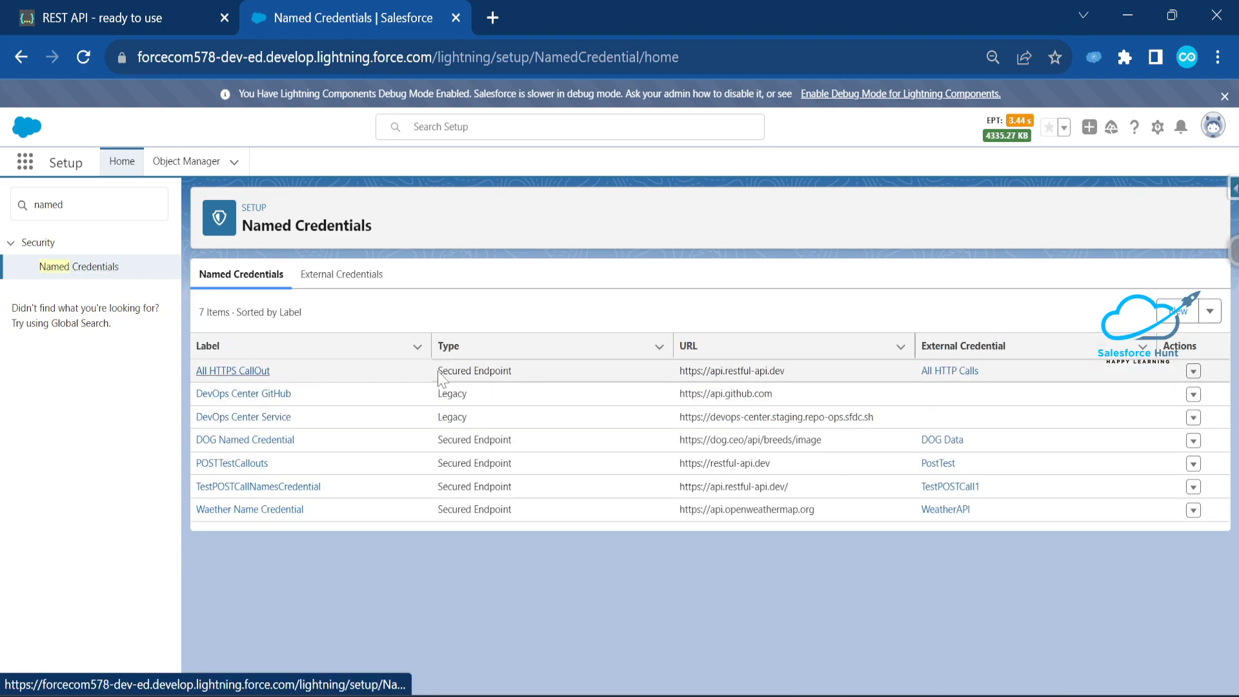
{"action": "left_click", "coordinate": [220, 377]}
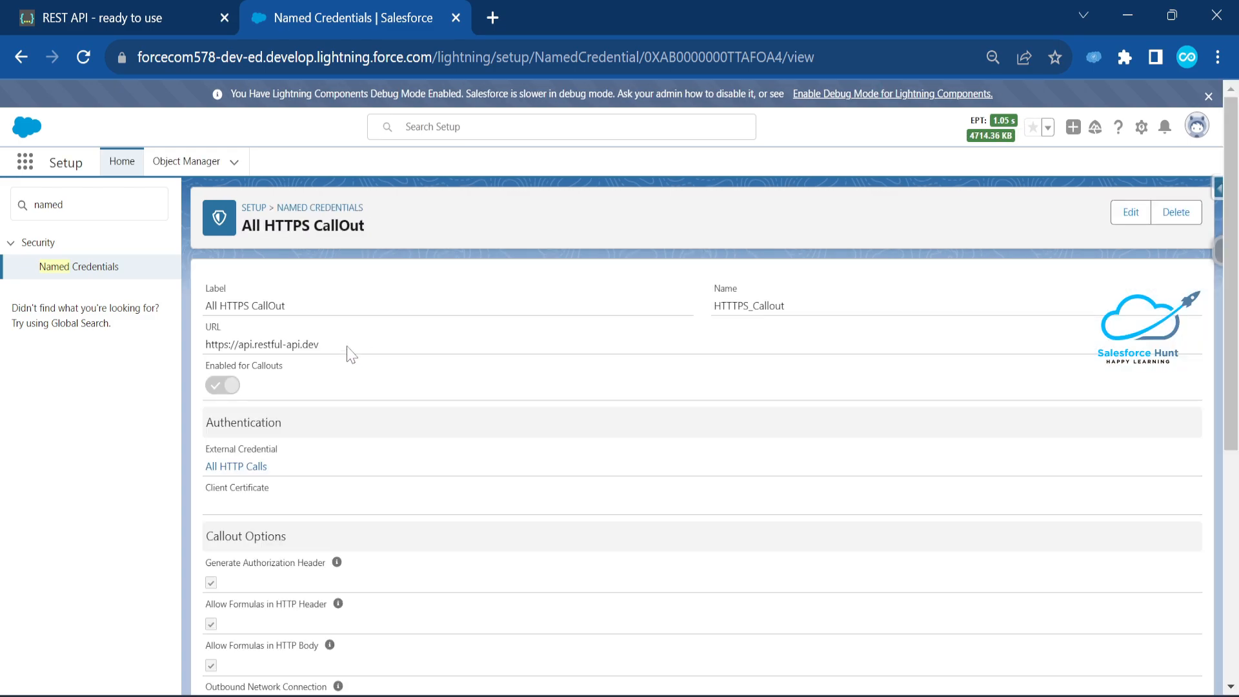
{"action": "scroll", "coordinate": [268, 336], "scroll_direction": "down", "scroll_amount": 6}
{"action": "scroll", "coordinate": [325, 471], "scroll_direction": "up", "scroll_amount": 6}
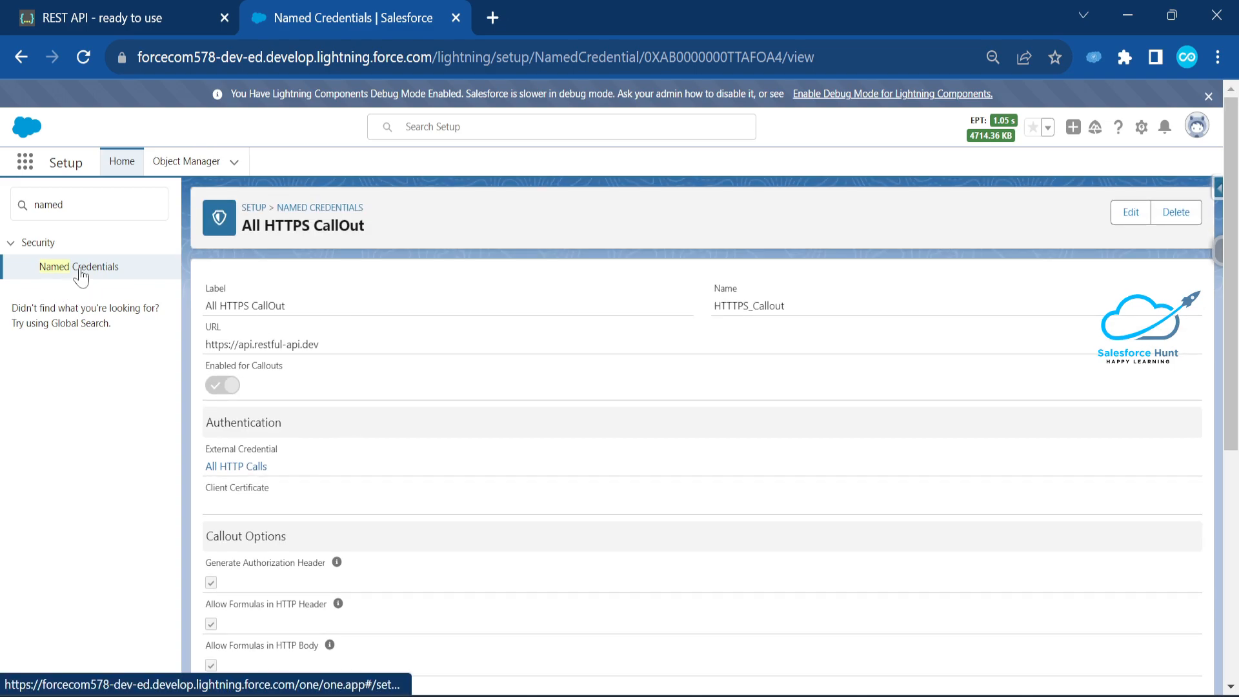
- Find the All HTTPS Callout permission set in Setup and check its External Credential Principal Access entry
{"action": "left_click_drag", "start_coordinate": [68, 205], "coordinate": [3, 210]}
{"action": "type", "text": "p"}
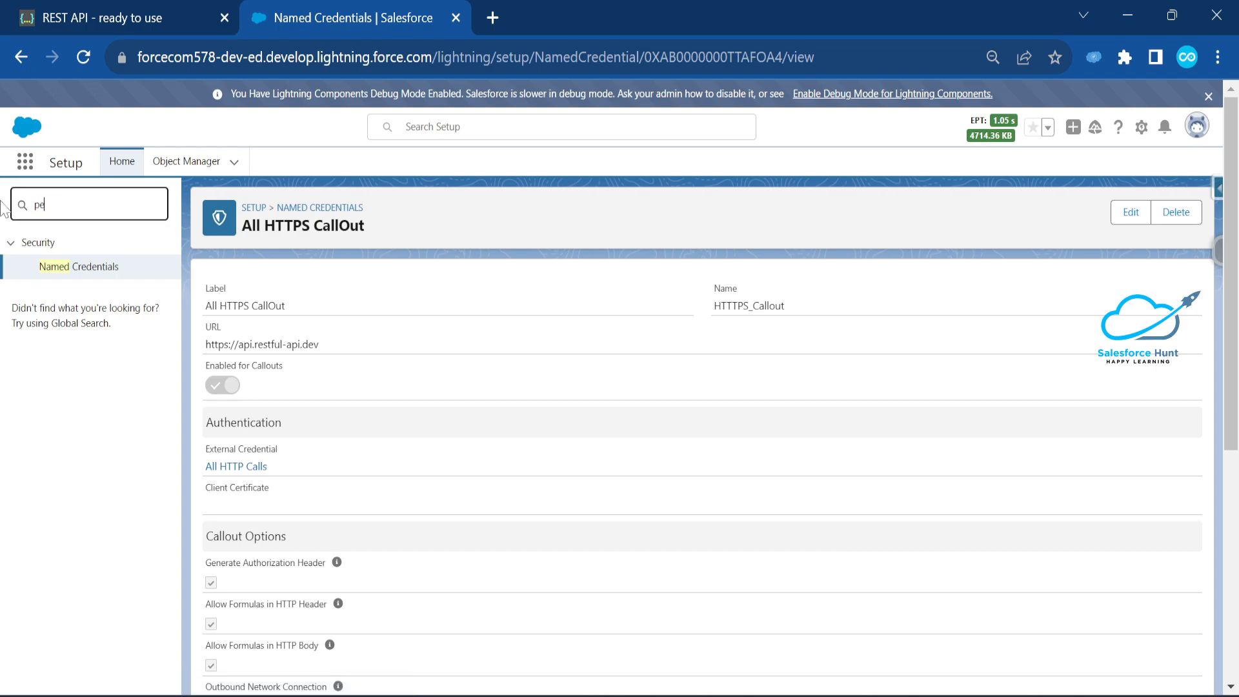
{"action": "type", "text": "erm"}
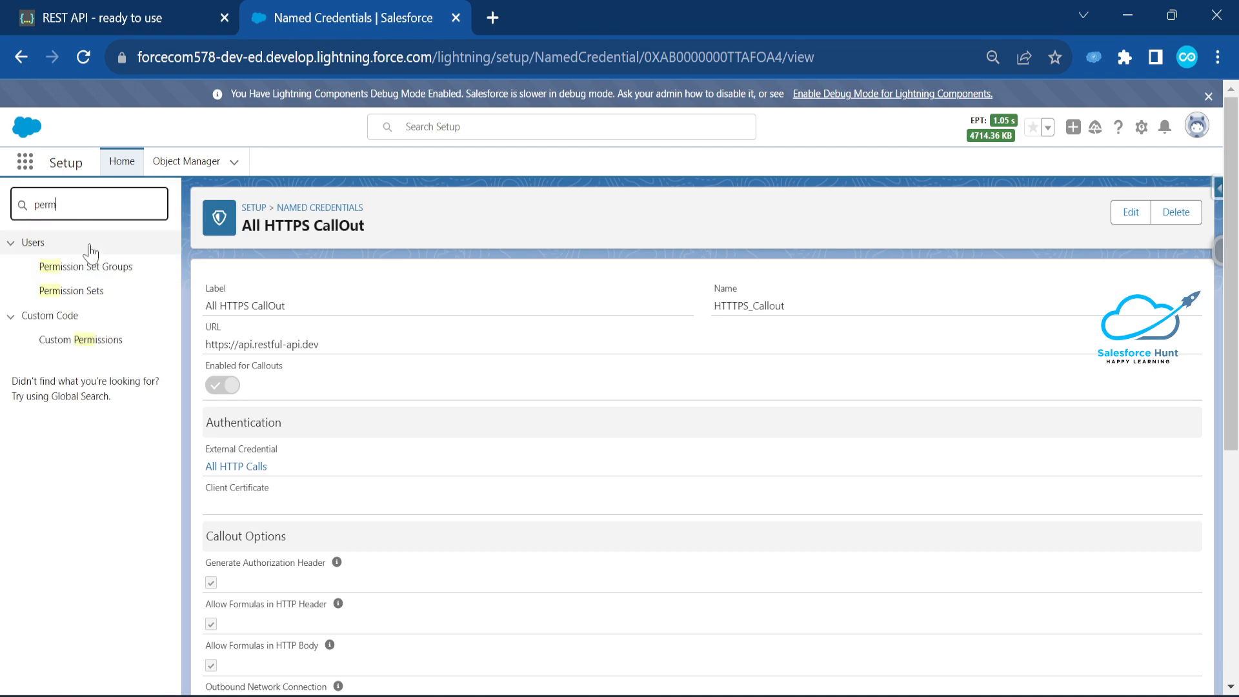
{"action": "left_click", "coordinate": [71, 290]}
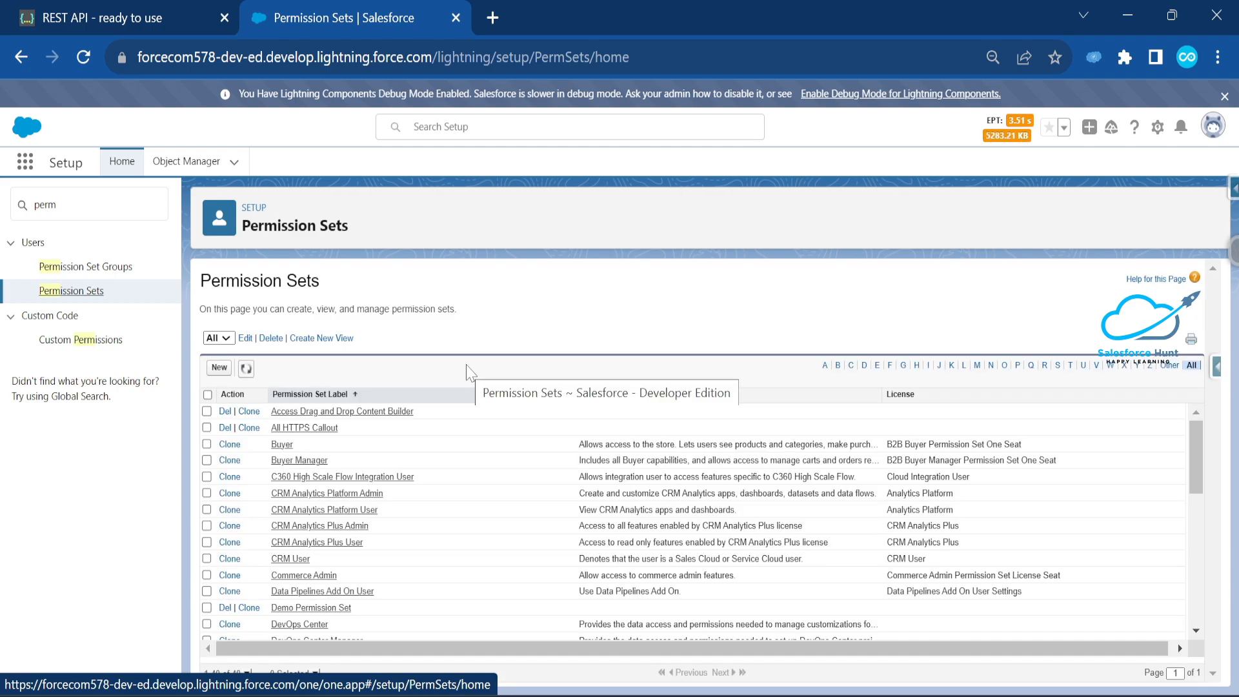
{"action": "left_click", "coordinate": [323, 428]}
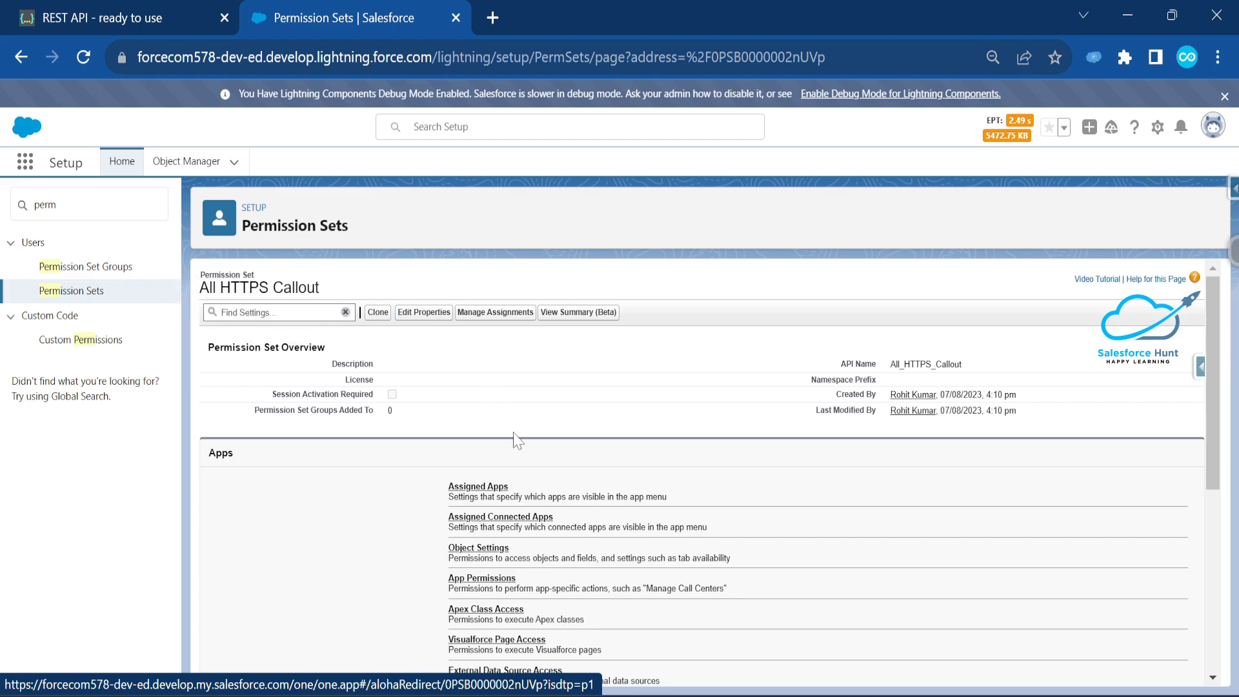
{"action": "scroll", "coordinate": [517, 438], "scroll_direction": "down", "scroll_amount": 5}
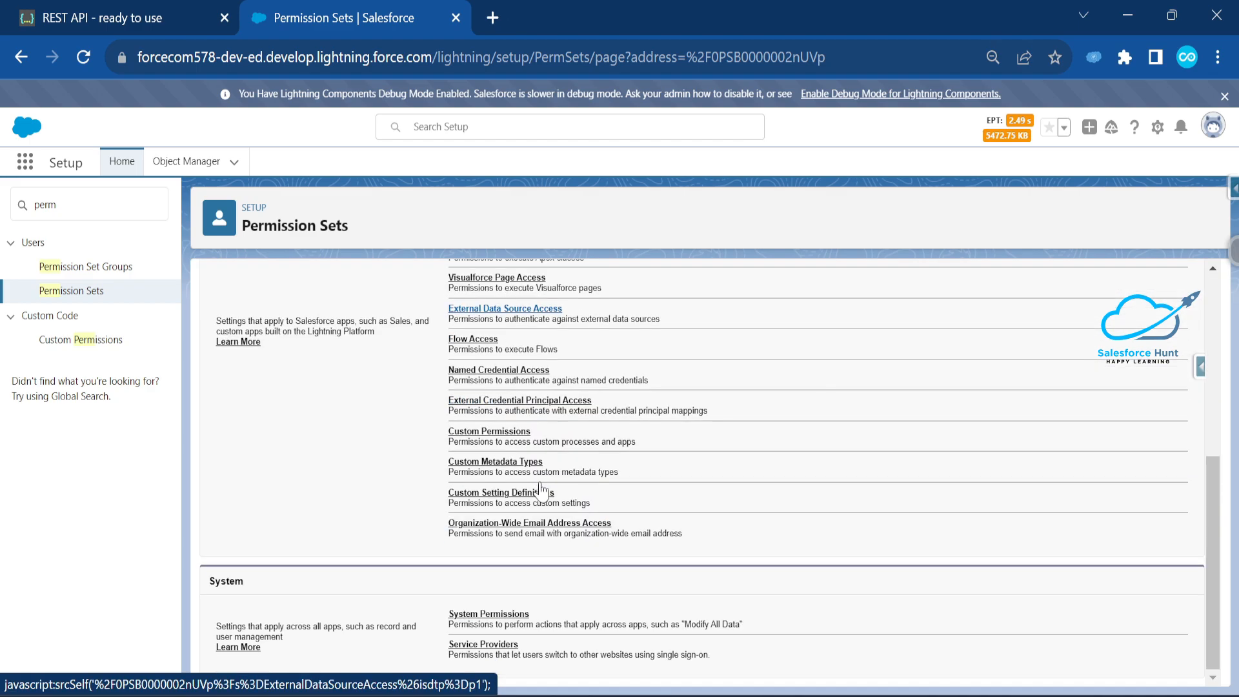
{"action": "left_click", "coordinate": [528, 407]}
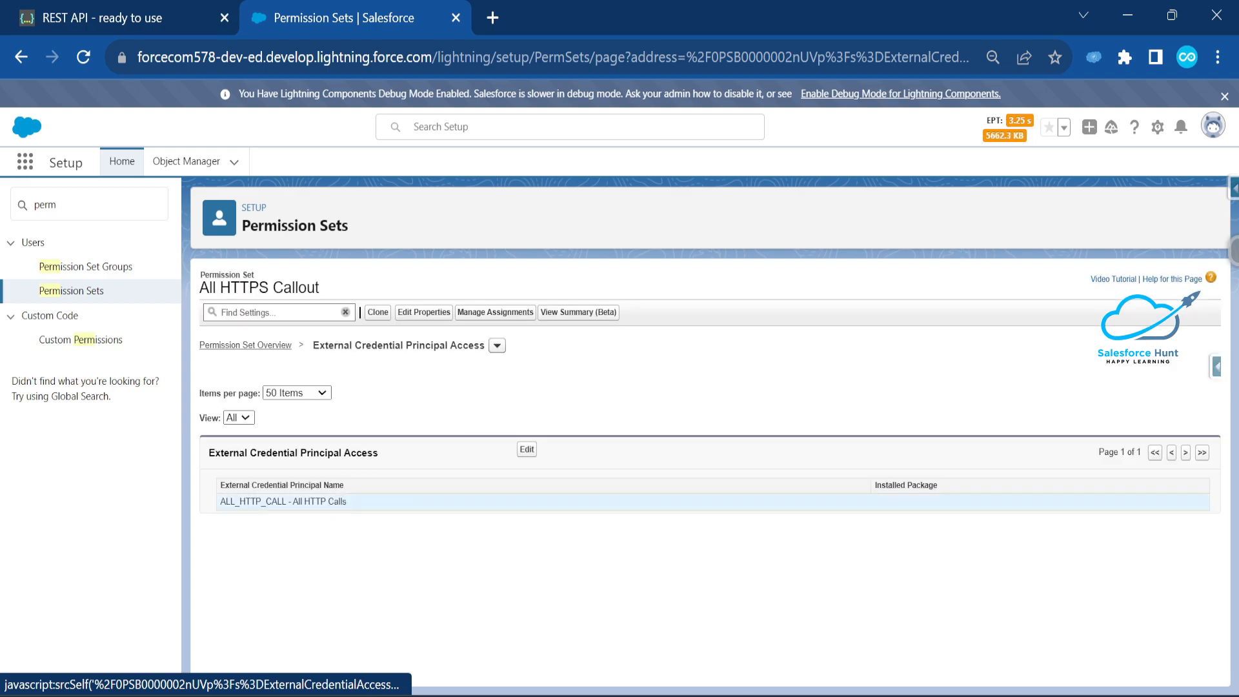
{"action": "left_click_drag", "start_coordinate": [364, 500], "coordinate": [217, 501]}
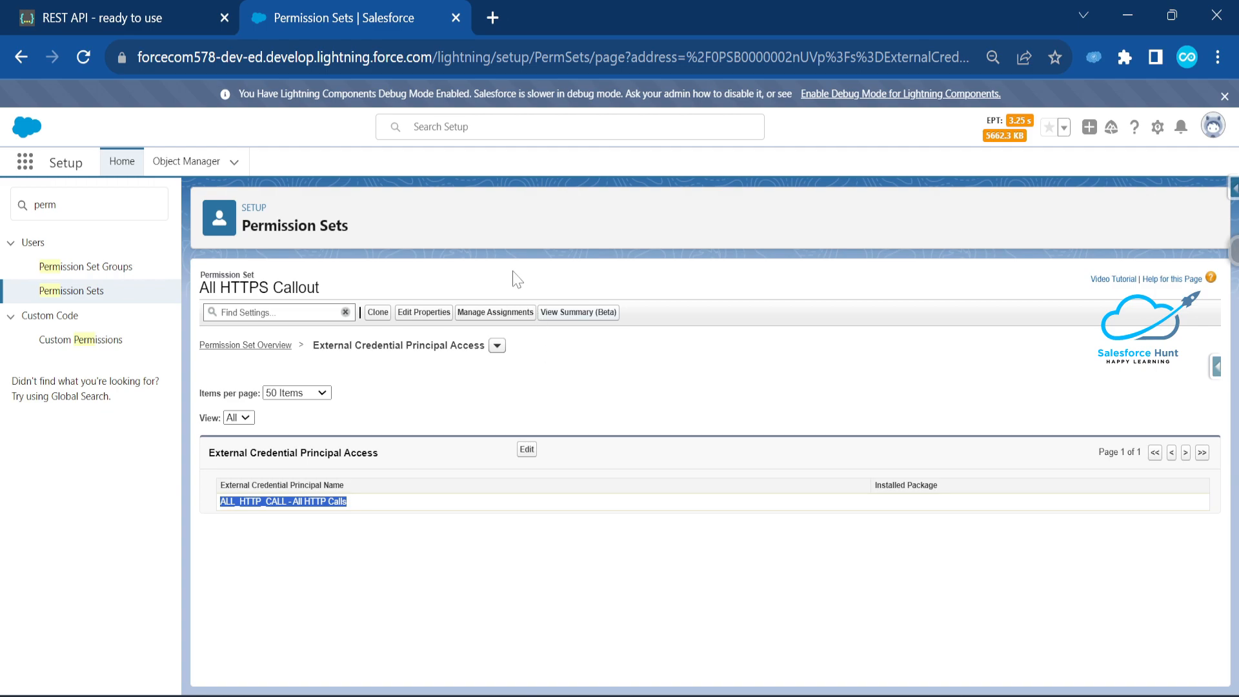
- Find the Flows page in Setup and create a new Screen Flow in Flow Builder
{"action": "left_click_drag", "start_coordinate": [67, 205], "coordinate": [3, 200]}
{"action": "key", "text": "BackSpace"}
{"action": "type", "text": "flow"}
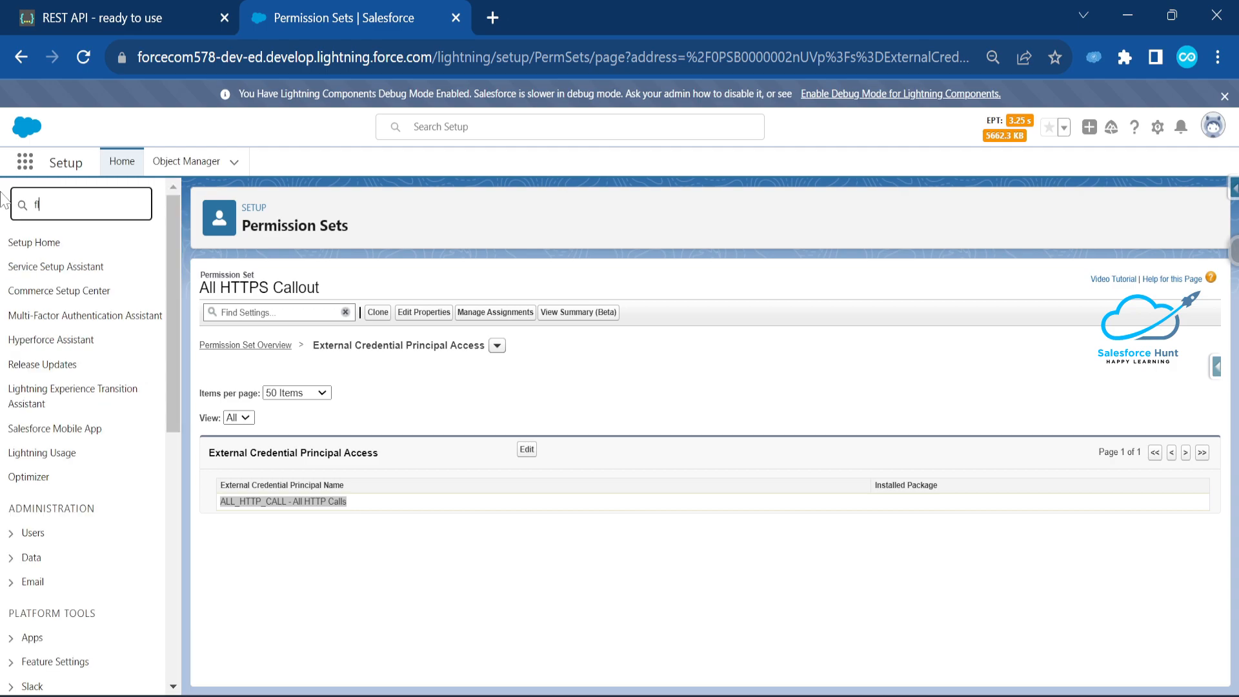
{"action": "left_click", "coordinate": [51, 438]}
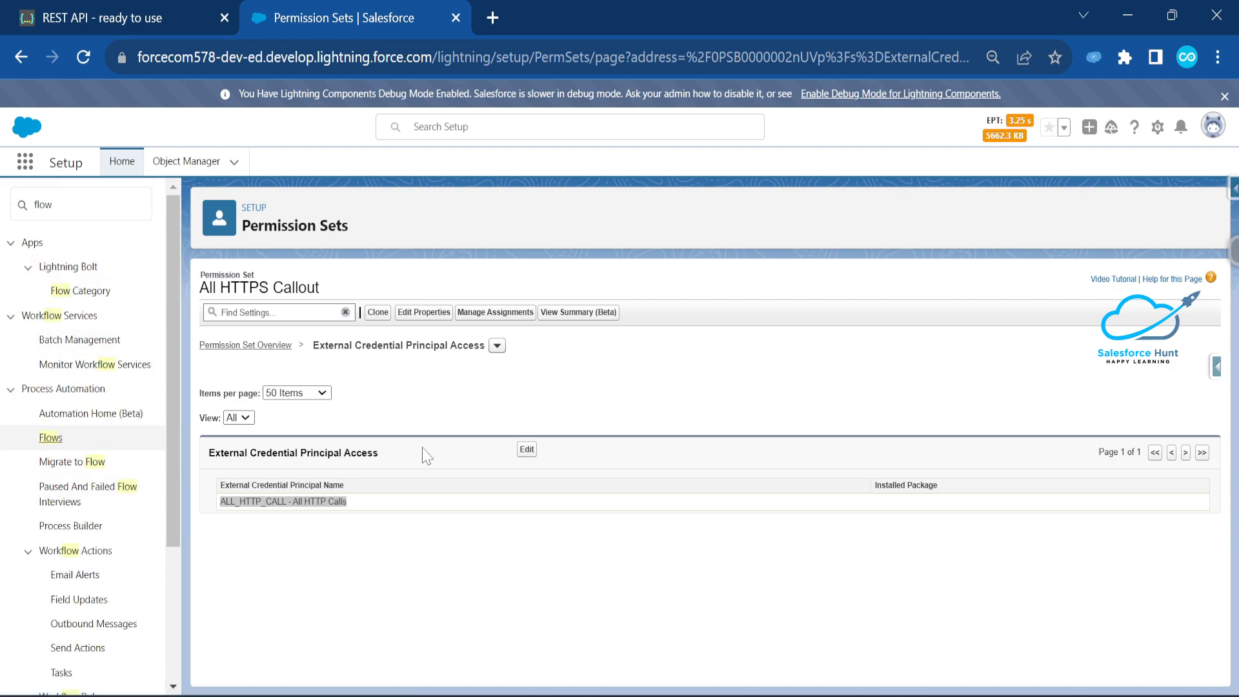
{"action": "left_click", "coordinate": [50, 438]}
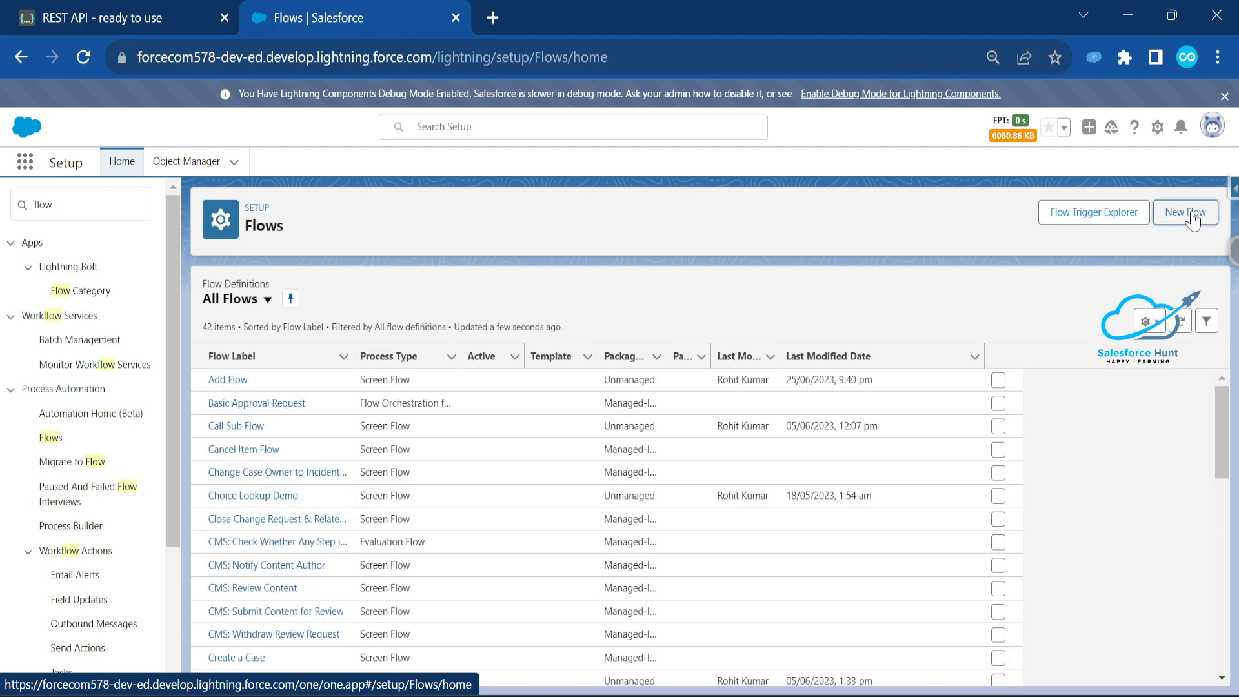
{"action": "left_click", "coordinate": [1190, 215]}
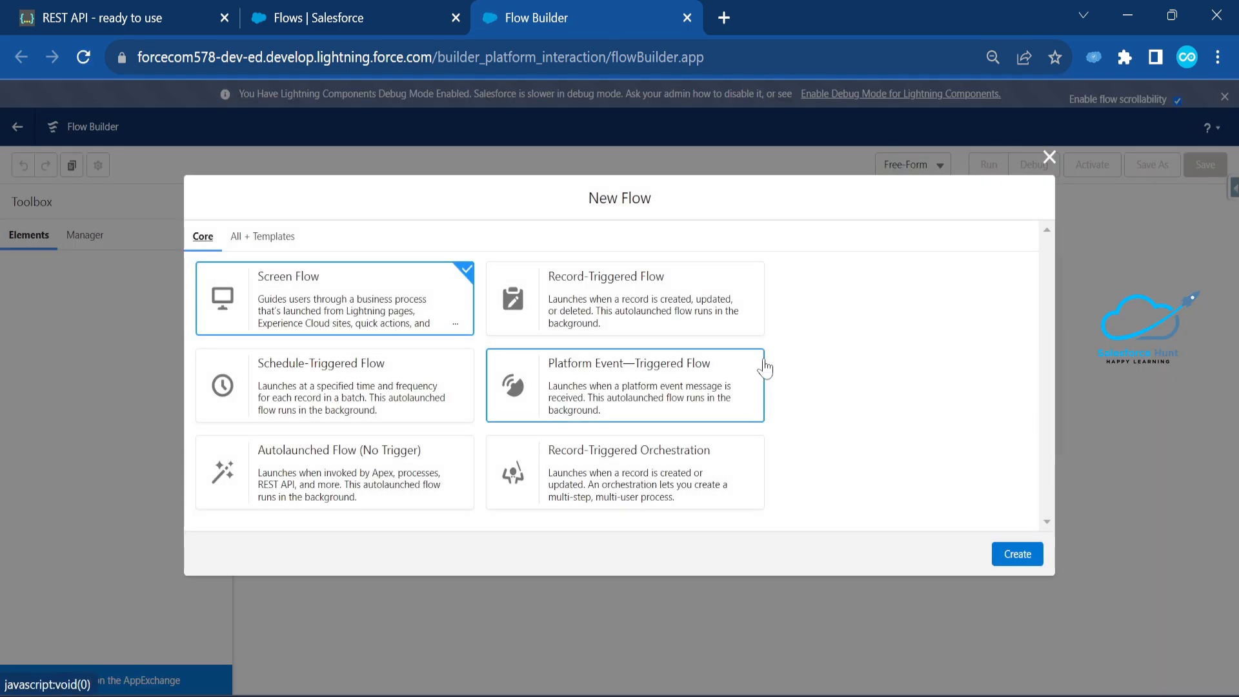
{"action": "left_click", "coordinate": [1010, 556]}
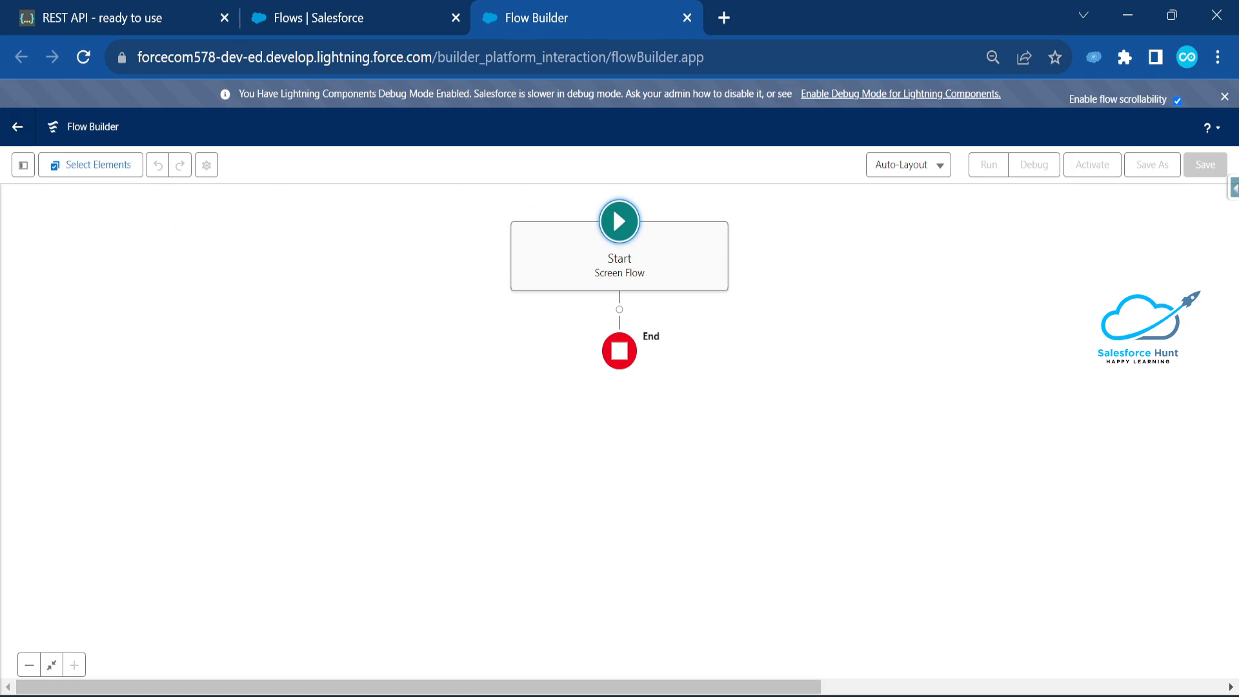
- Switch to Postman and look through the available HTTP request methods
{"action": "key", "text": "alt+Tab"}
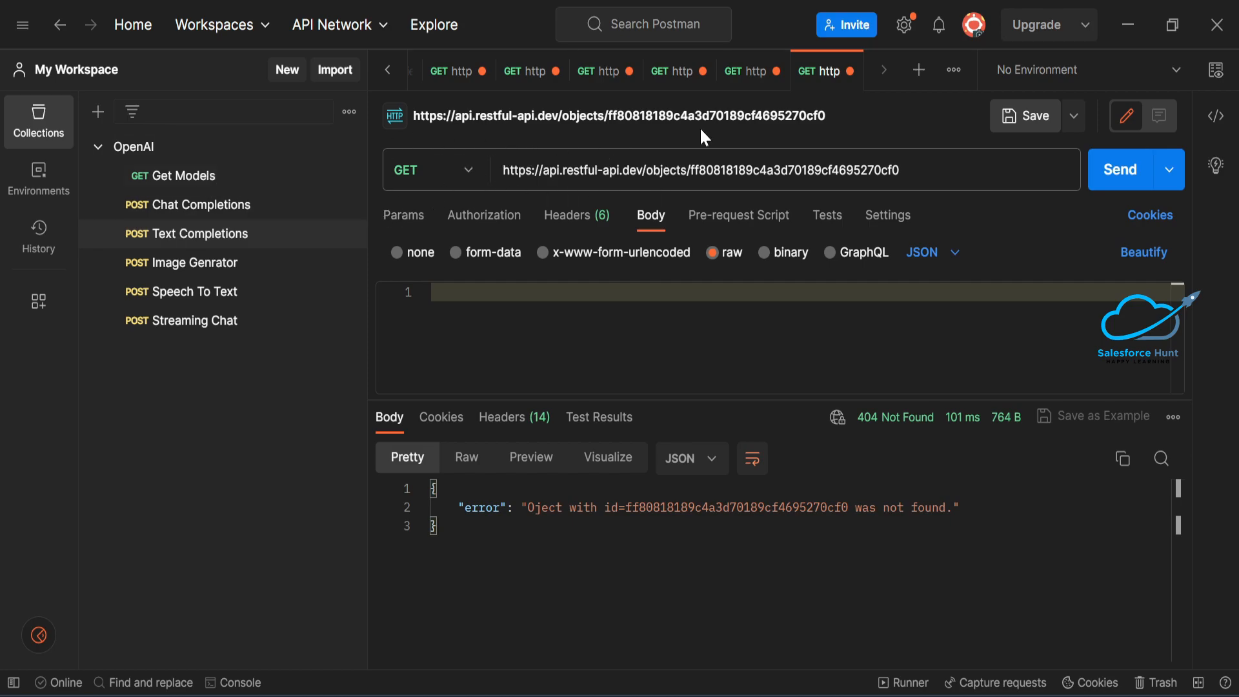
{"action": "left_click", "coordinate": [470, 171]}
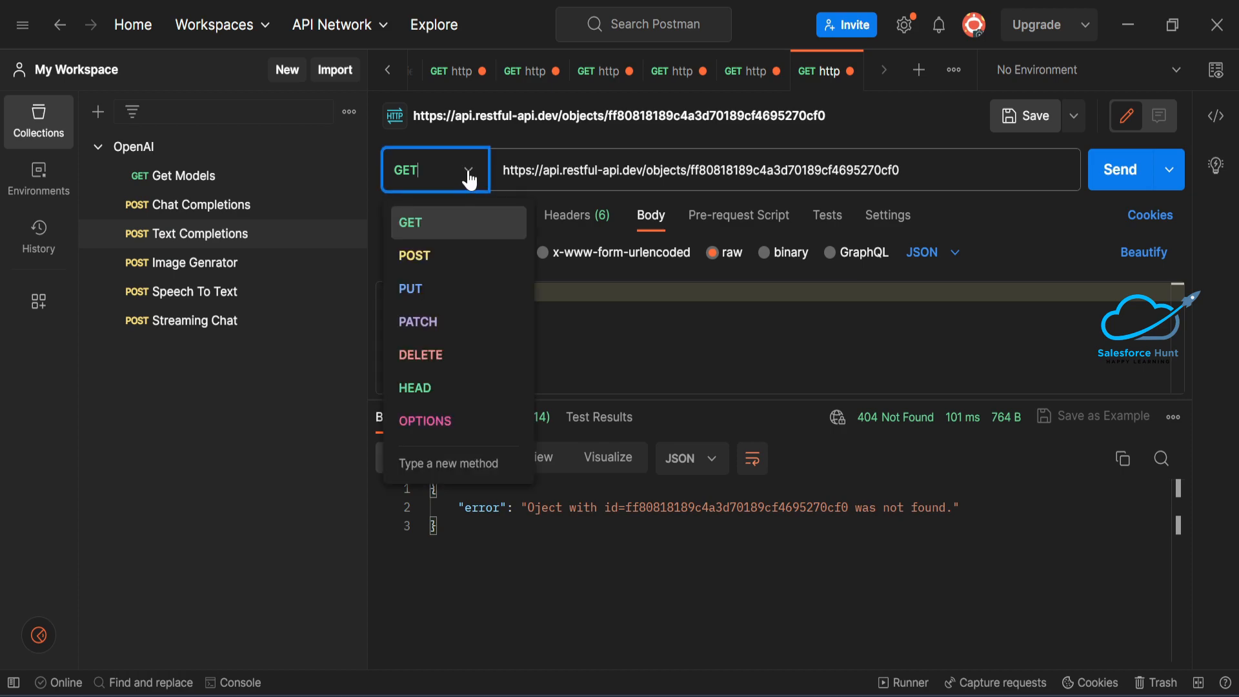
{"action": "left_click", "coordinate": [476, 240]}
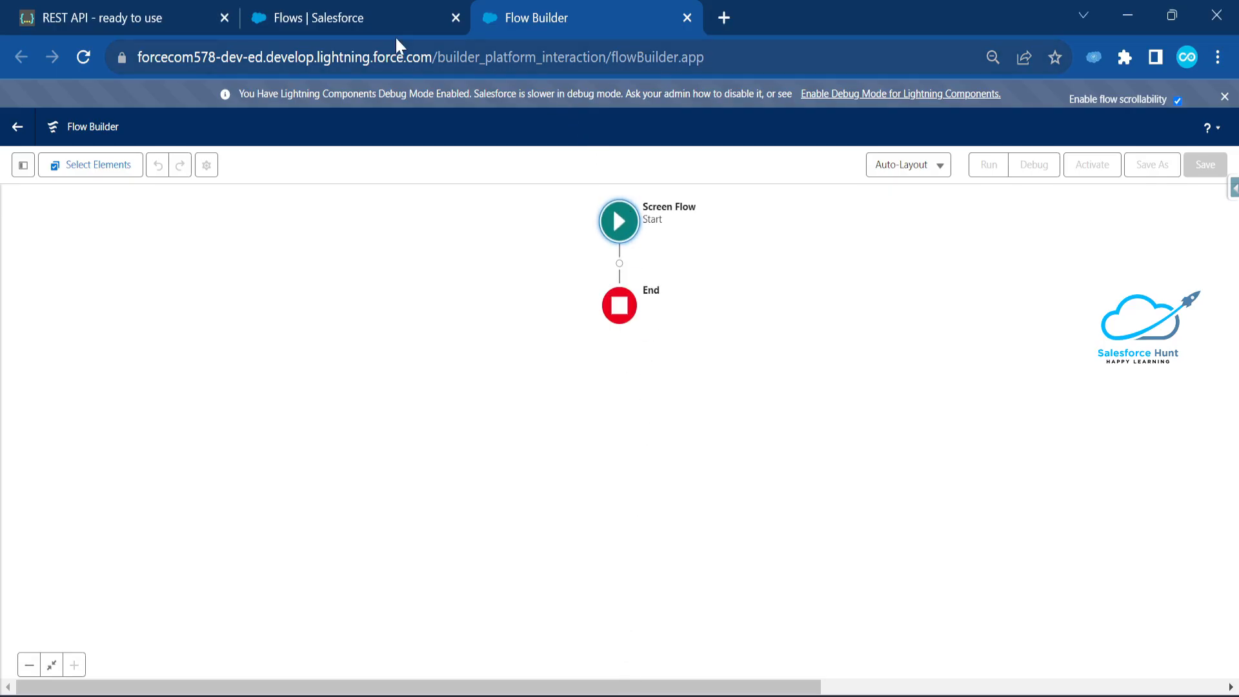
- Return to the restful-api.dev page and examine the Add Object POST endpoint's request URL, sample body and response
{"action": "left_click", "coordinate": [106, 21]}
{"action": "scroll", "coordinate": [343, 415], "scroll_direction": "down", "scroll_amount": 15}
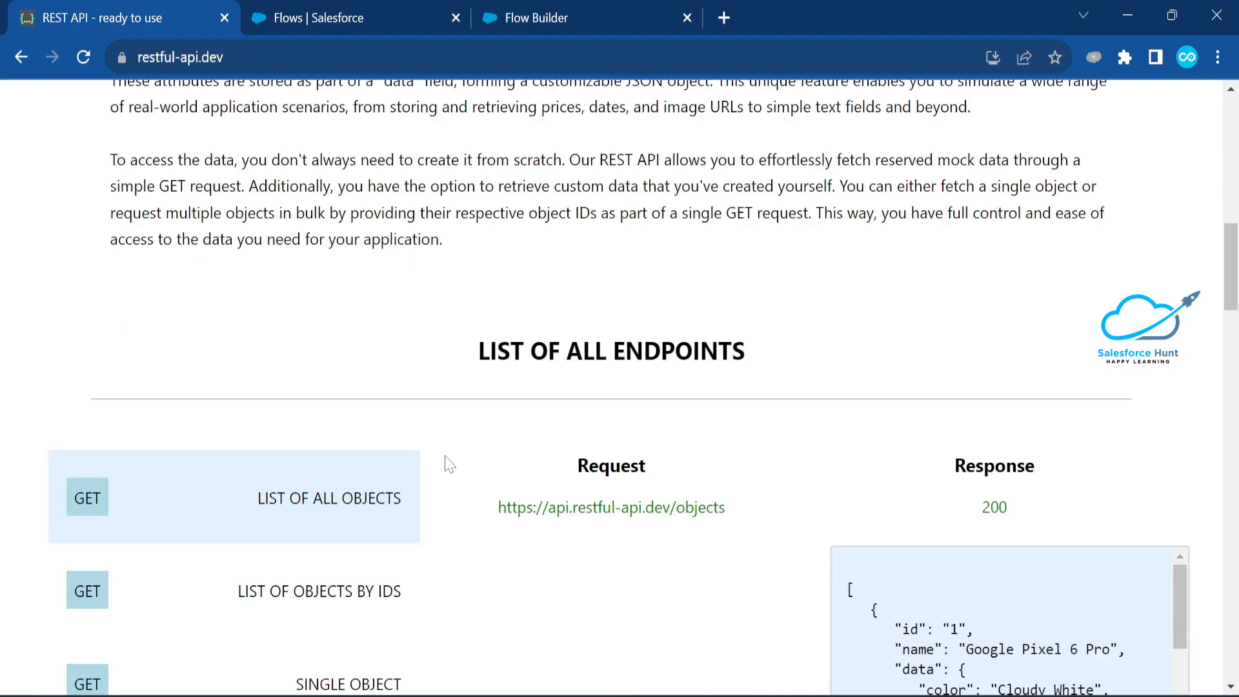
{"action": "left_click", "coordinate": [98, 434]}
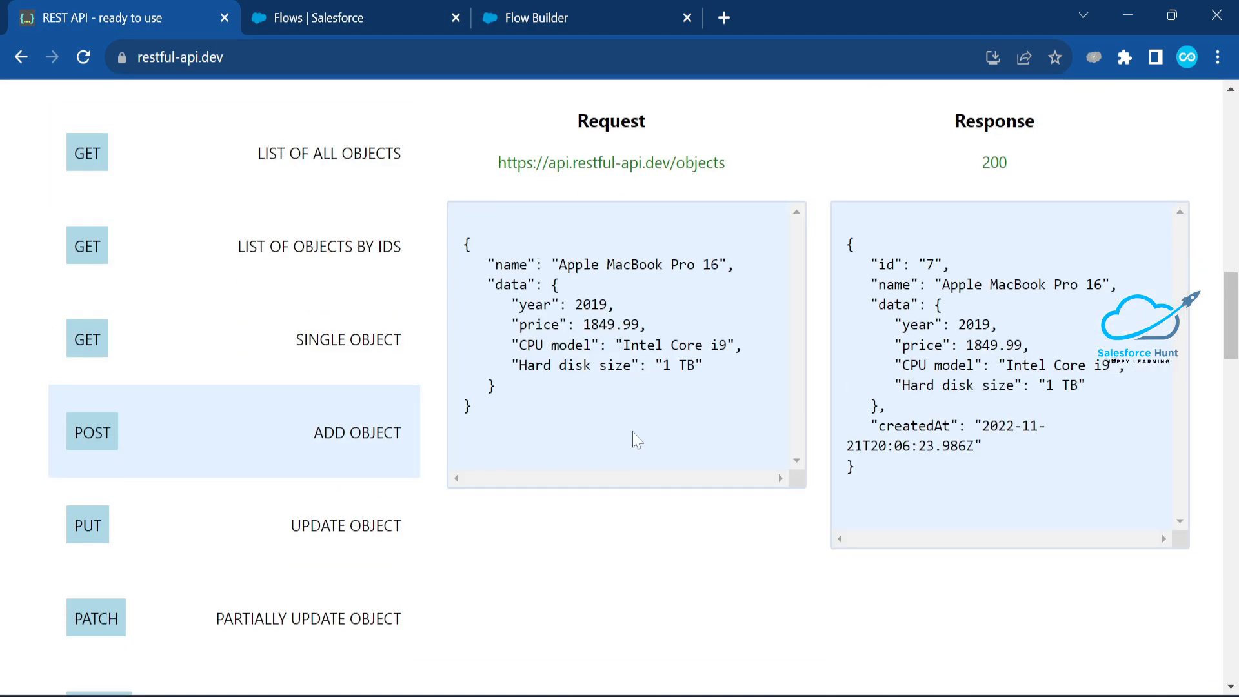
{"action": "scroll", "coordinate": [635, 413], "scroll_direction": "up", "scroll_amount": 2}
{"action": "left_click_drag", "start_coordinate": [570, 224], "coordinate": [801, 233]}
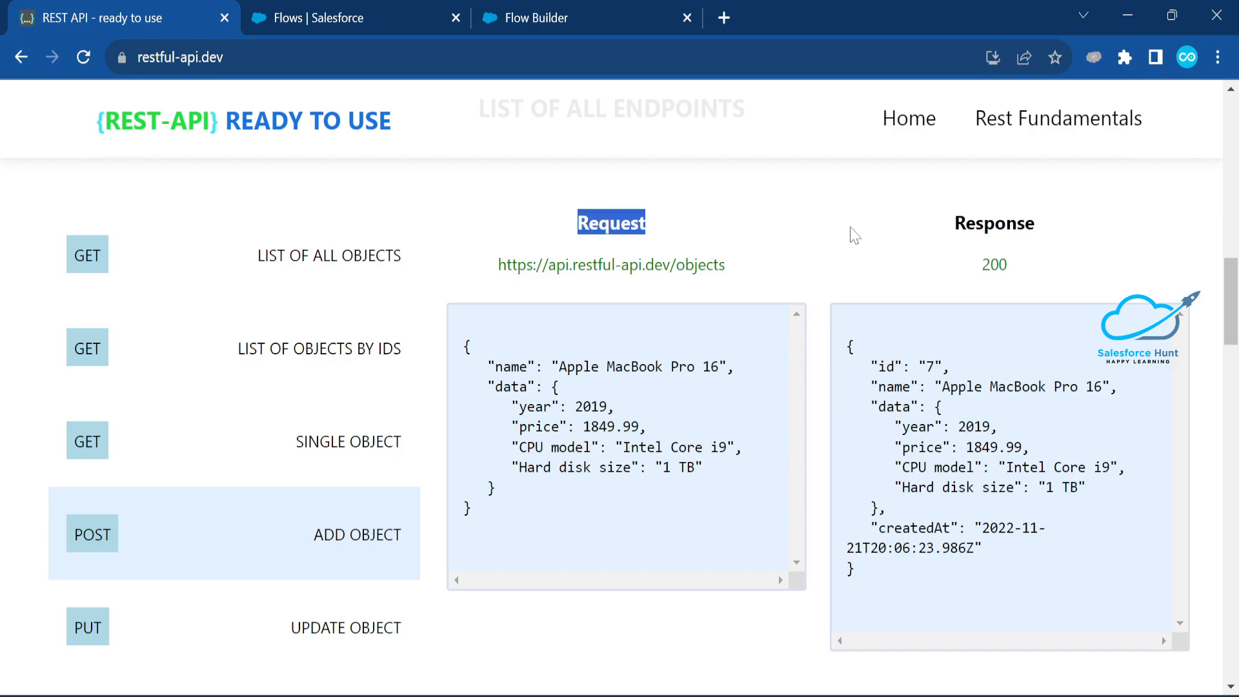
{"action": "left_click_drag", "start_coordinate": [947, 227], "coordinate": [1037, 227]}
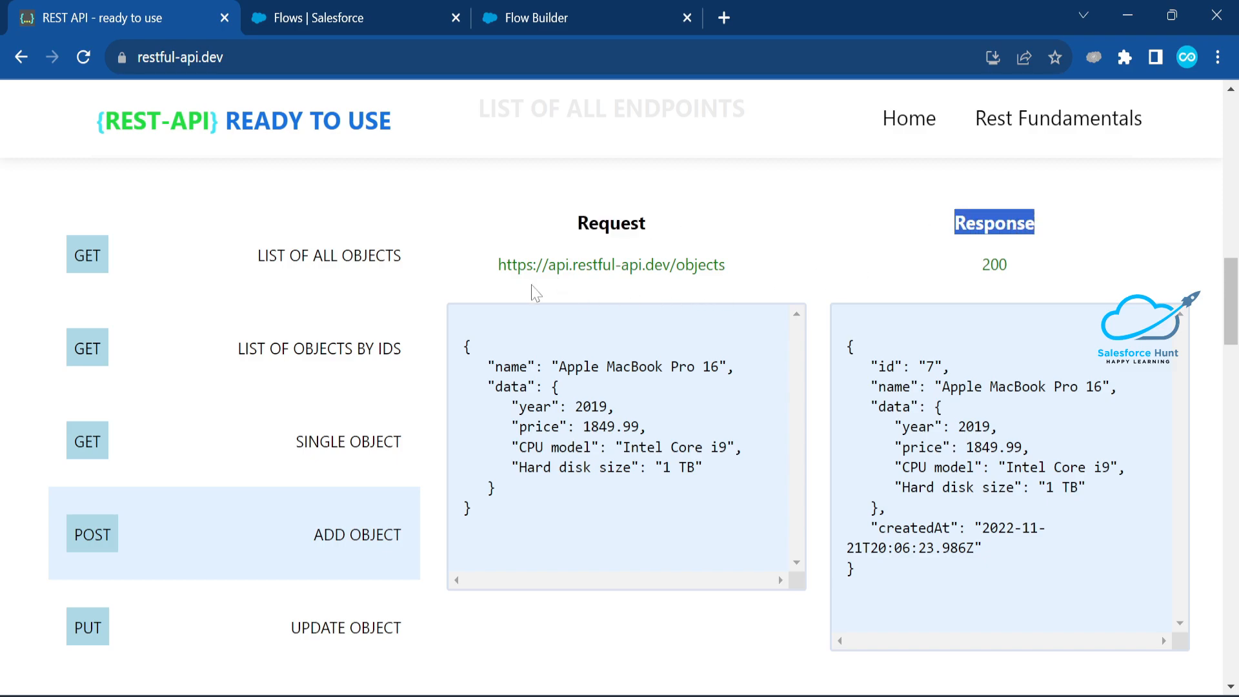
{"action": "left_click_drag", "start_coordinate": [726, 266], "coordinate": [490, 269]}
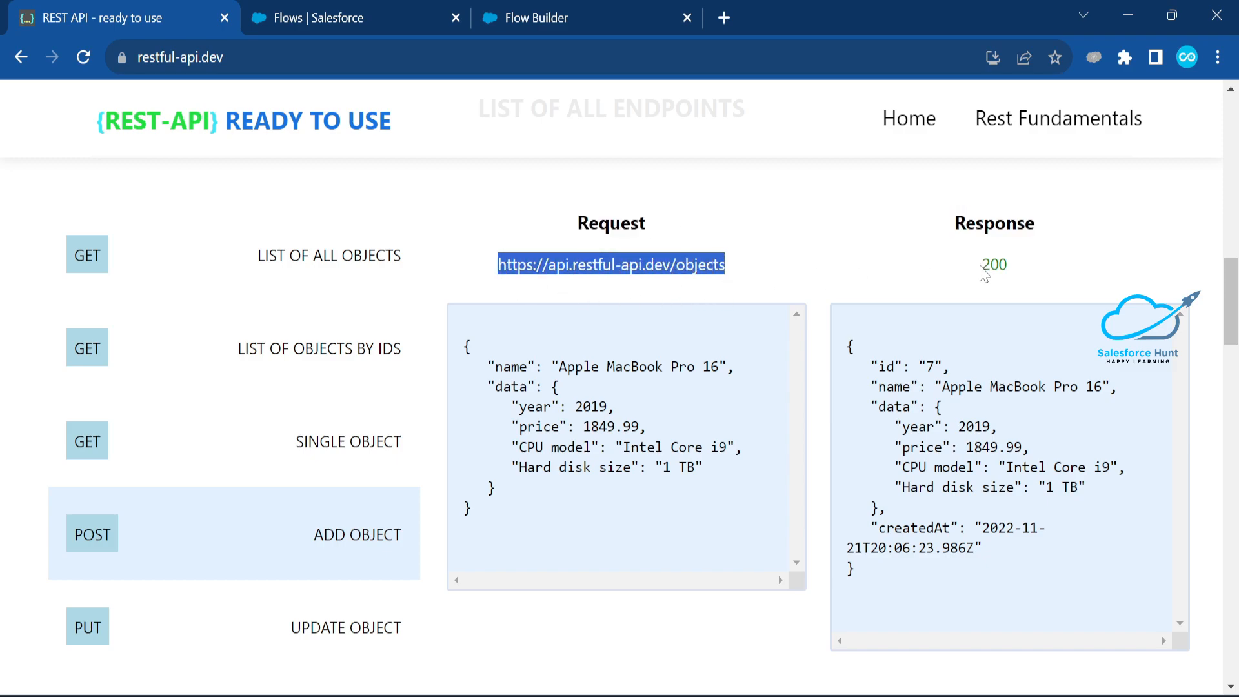
- Copy the Add Object request URL from restful-api.dev and use it as the POST request's URL in Postman
{"action": "left_click_drag", "start_coordinate": [979, 266], "coordinate": [1037, 270]}
{"action": "left_click", "coordinate": [865, 277]}
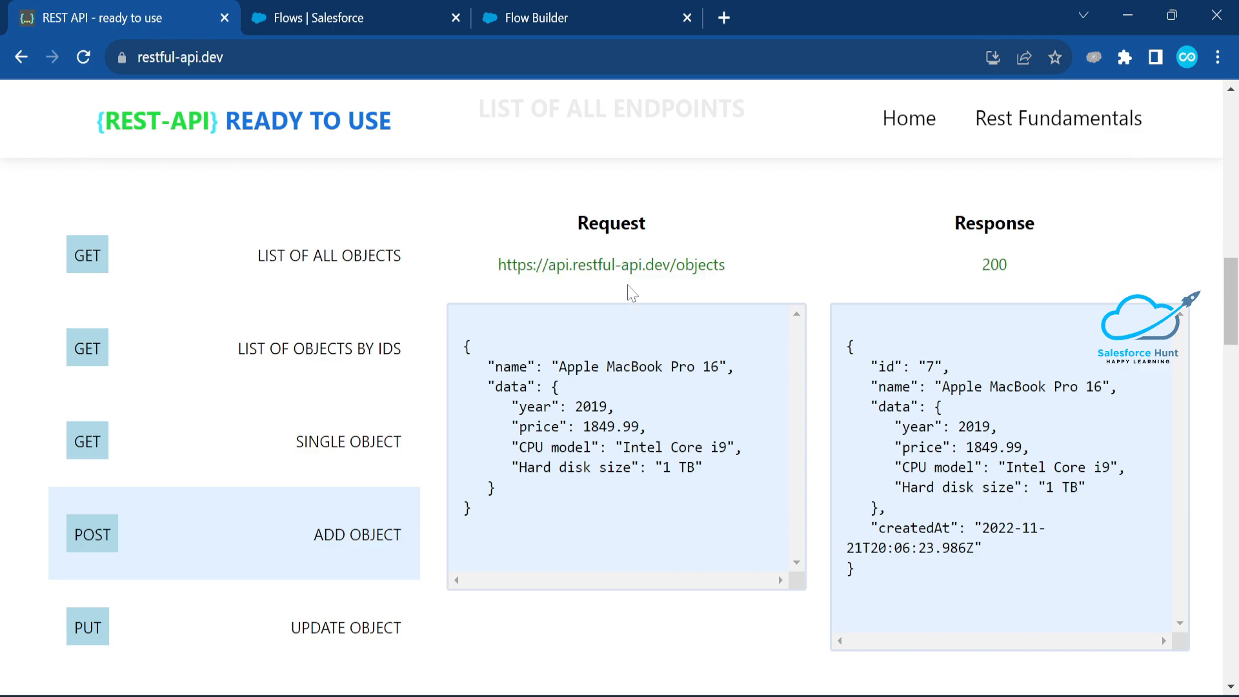
{"action": "left_click_drag", "start_coordinate": [740, 267], "coordinate": [497, 267]}
{"action": "key", "text": "ctrl+c"}
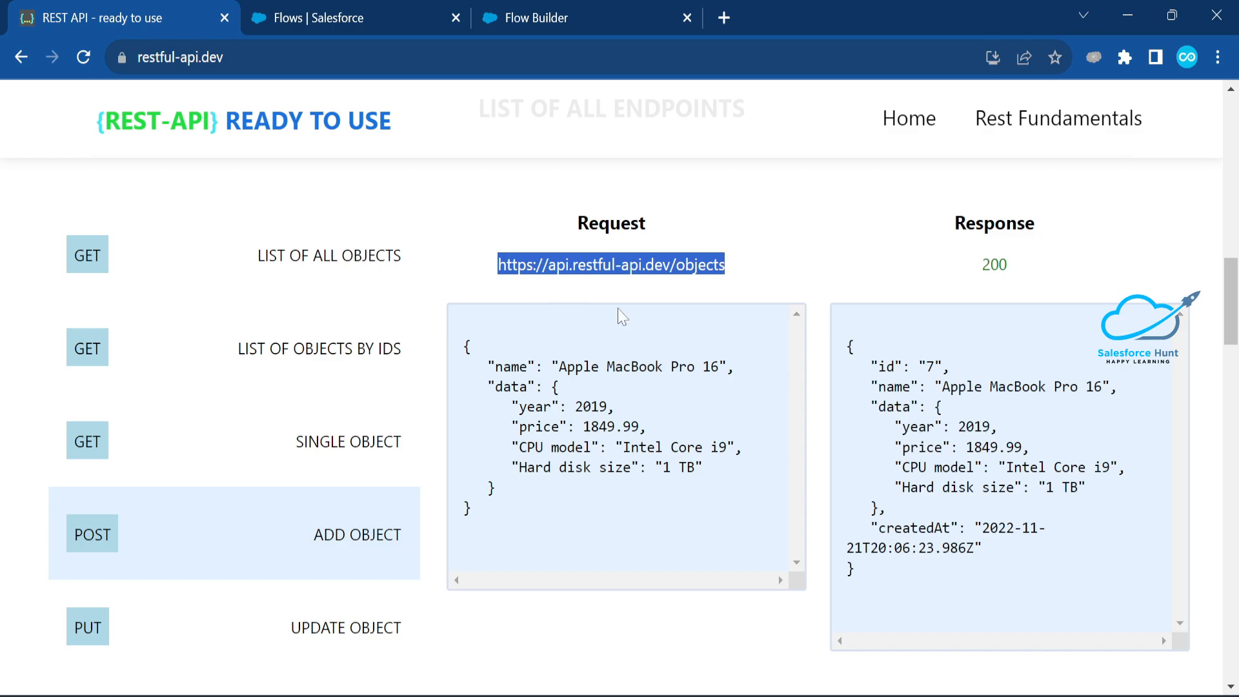
{"action": "left_click", "coordinate": [825, 695]}
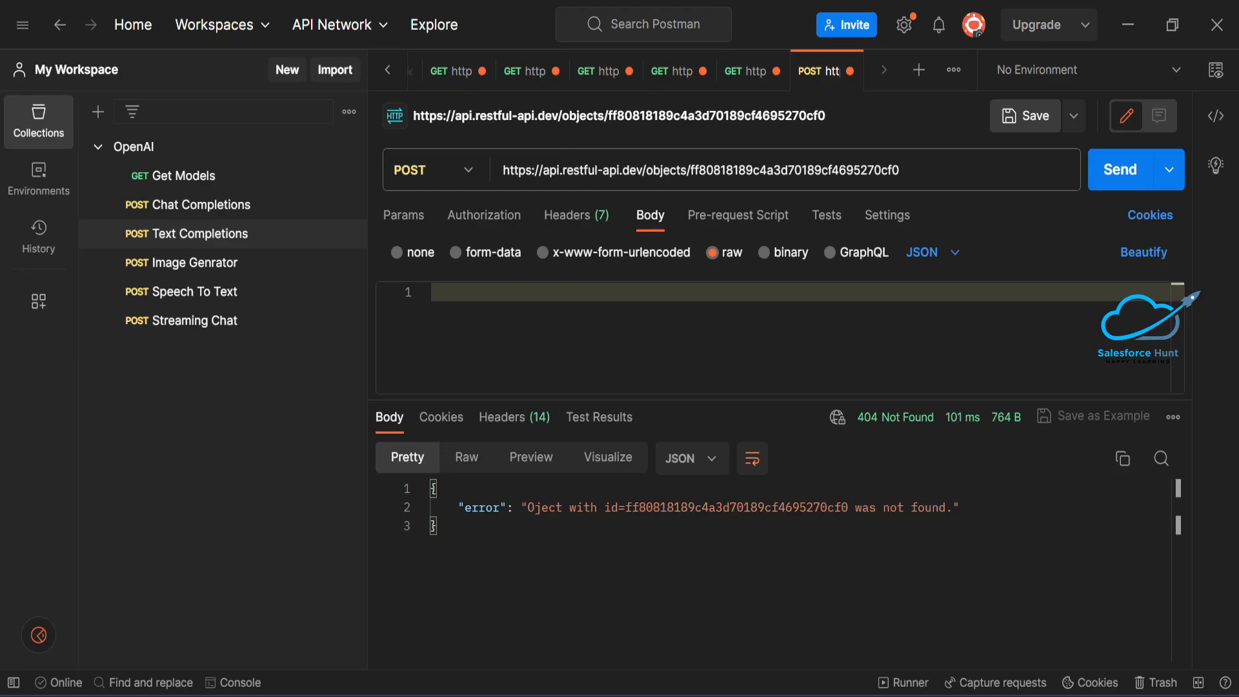
{"action": "left_click", "coordinate": [498, 179]}
{"action": "left_click", "coordinate": [578, 170]}
{"action": "key", "text": "ctrl+a"}
{"action": "key", "text": "ctrl+v"}
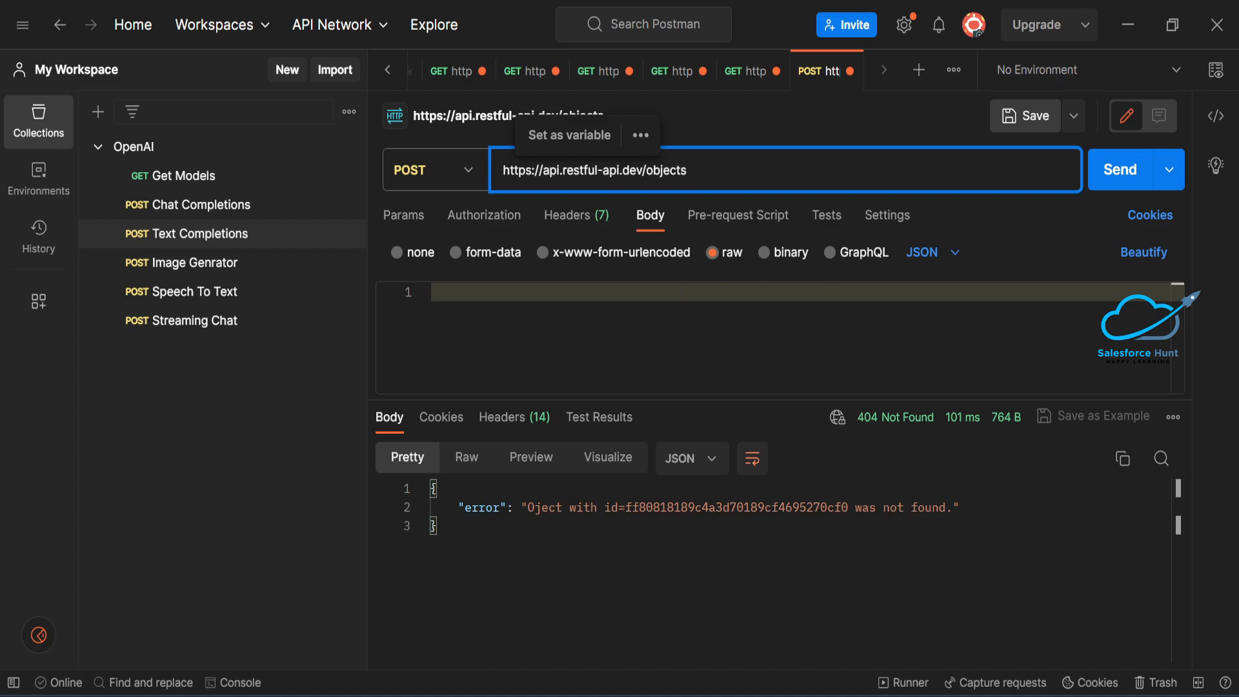
- Copy the sample Apple MacBook Pro 16 JSON from restful-api.dev into the raw request body in Postman
{"action": "left_click", "coordinate": [663, 224]}
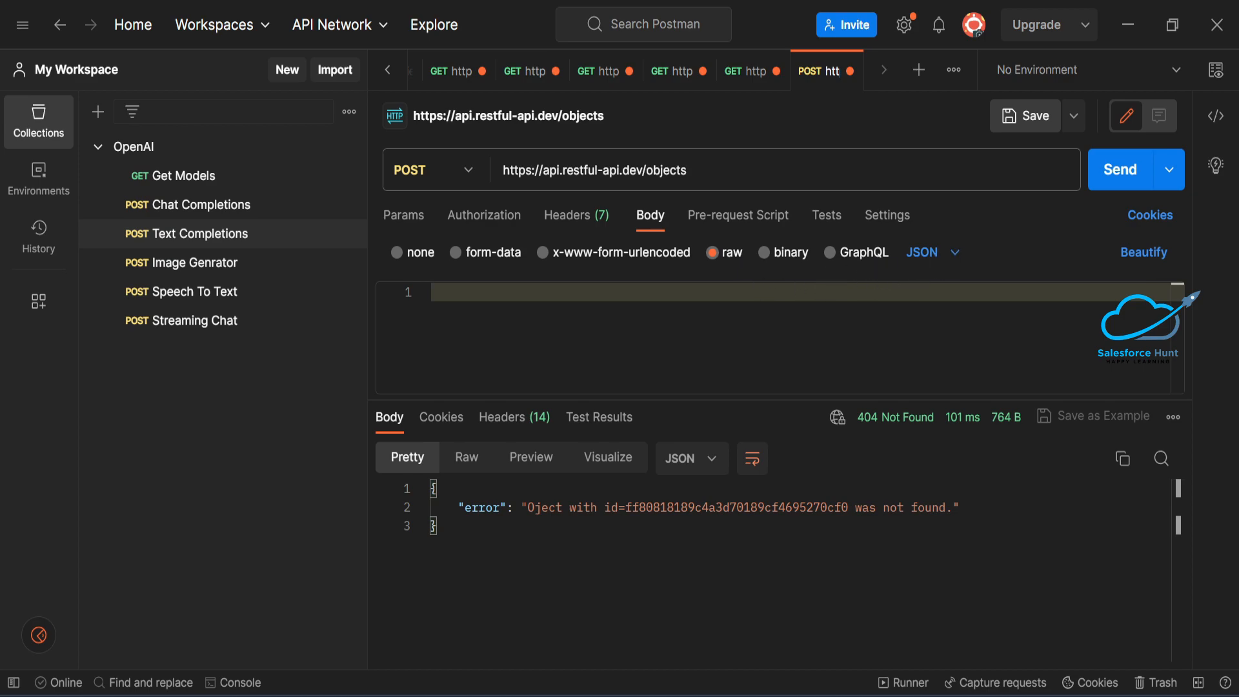
{"action": "key", "text": "alt+Tab"}
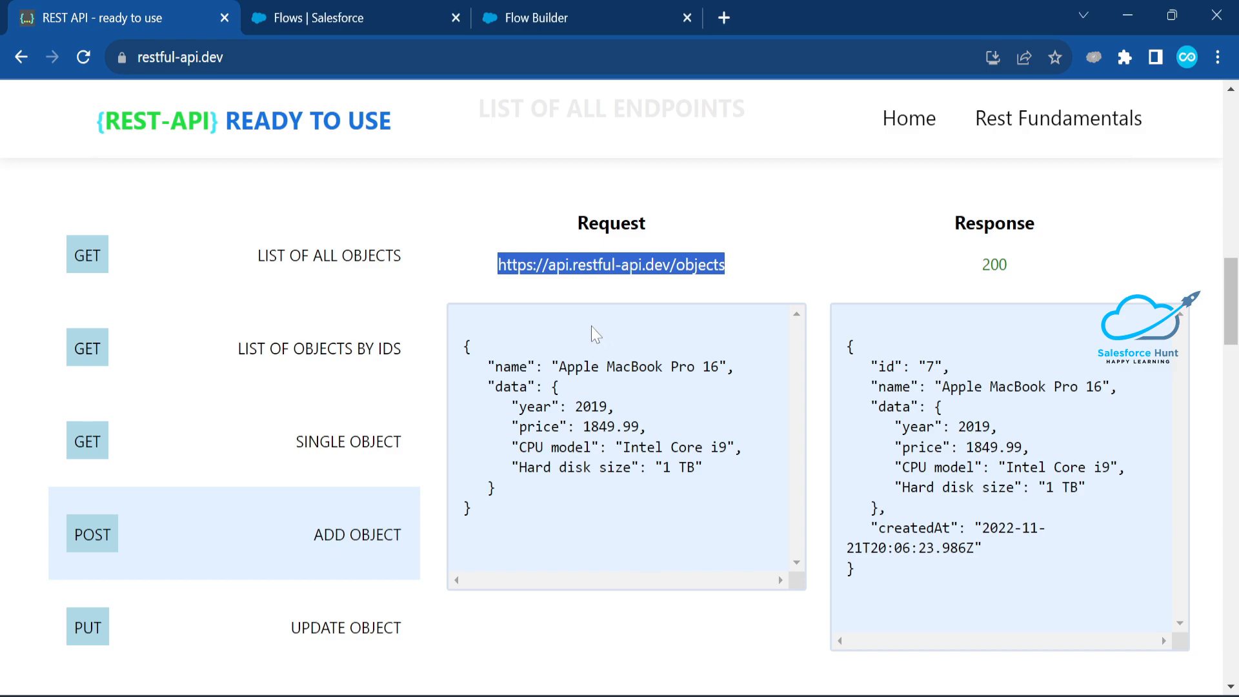
{"action": "left_click", "coordinate": [568, 352]}
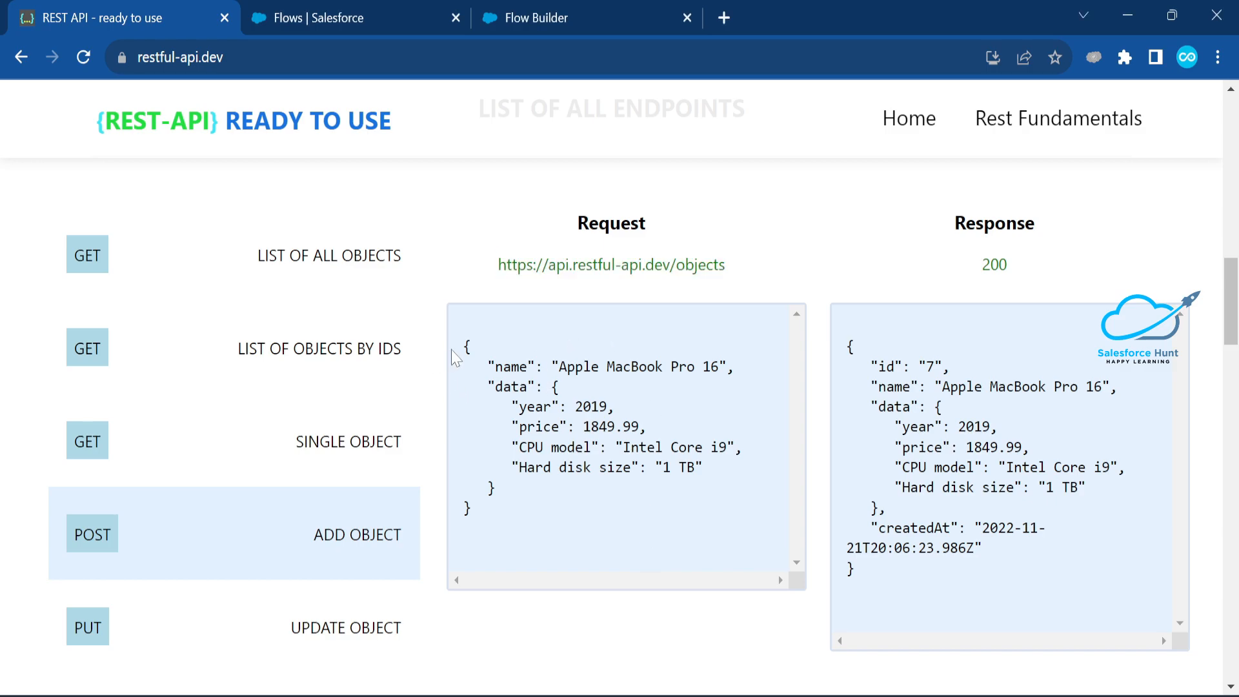
{"action": "left_click_drag", "start_coordinate": [462, 347], "coordinate": [489, 520]}
{"action": "key", "text": "ctrl+c"}
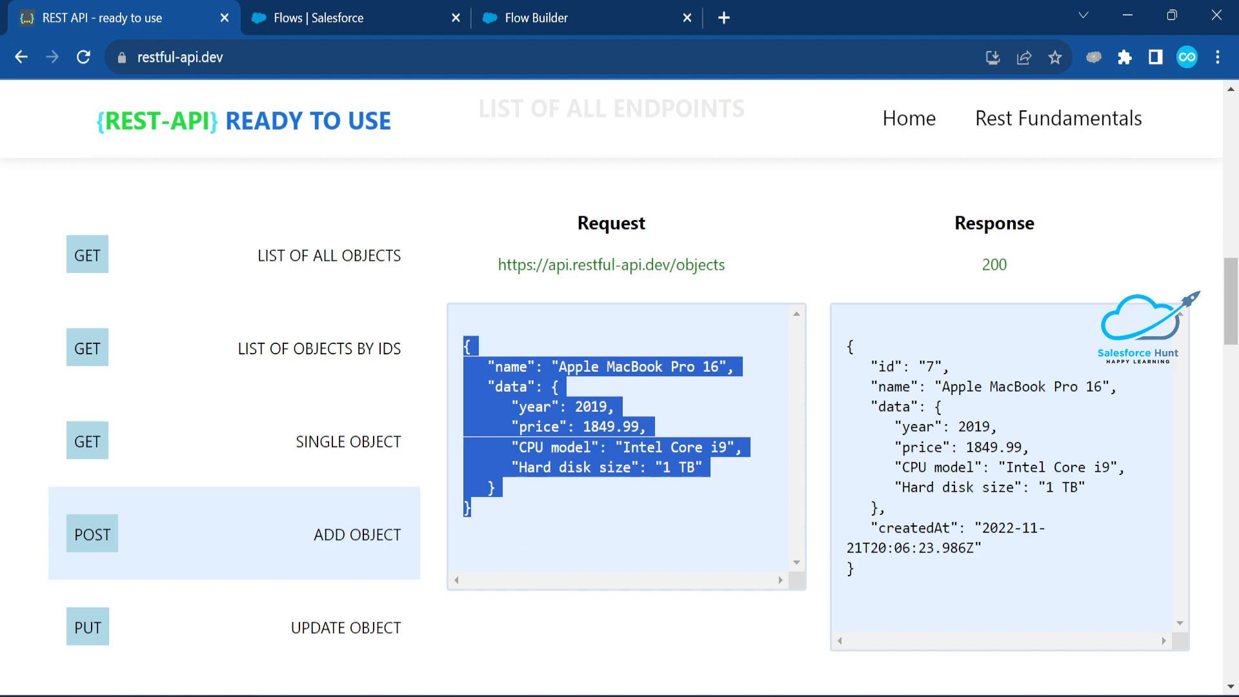
{"action": "key", "text": "alt+Tab"}
{"action": "key", "text": "ctrl+v"}
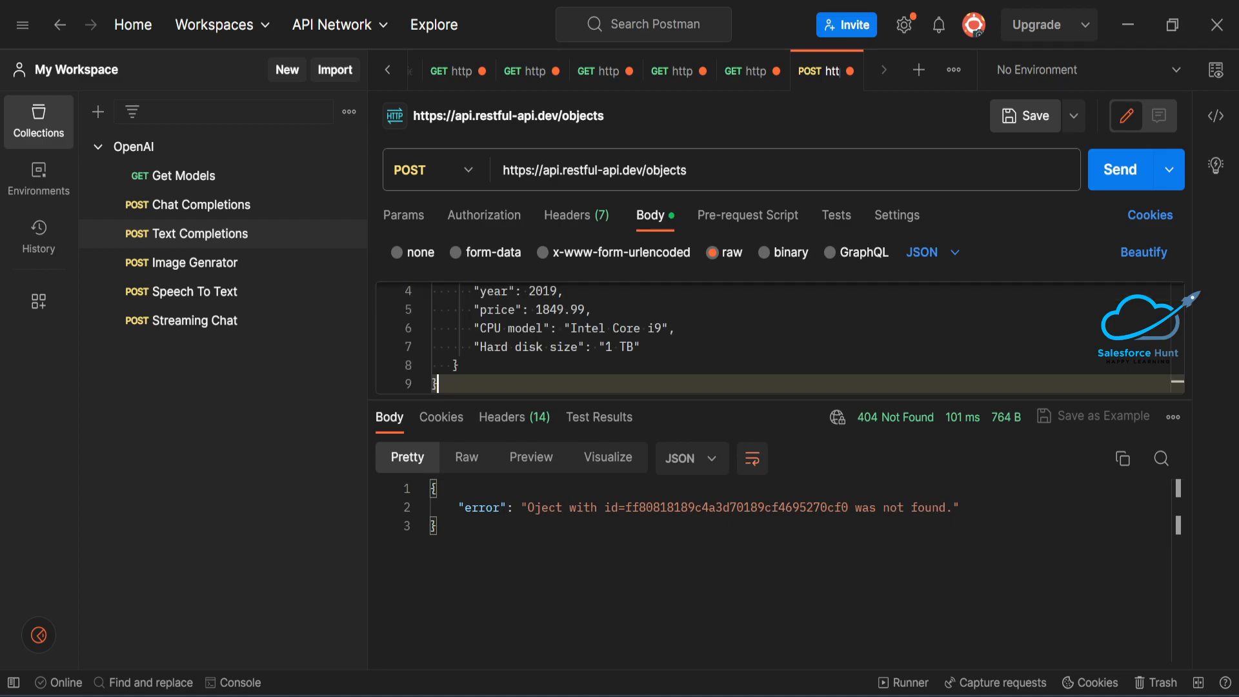
{"action": "scroll", "coordinate": [774, 337], "scroll_direction": "up", "scroll_amount": 2}
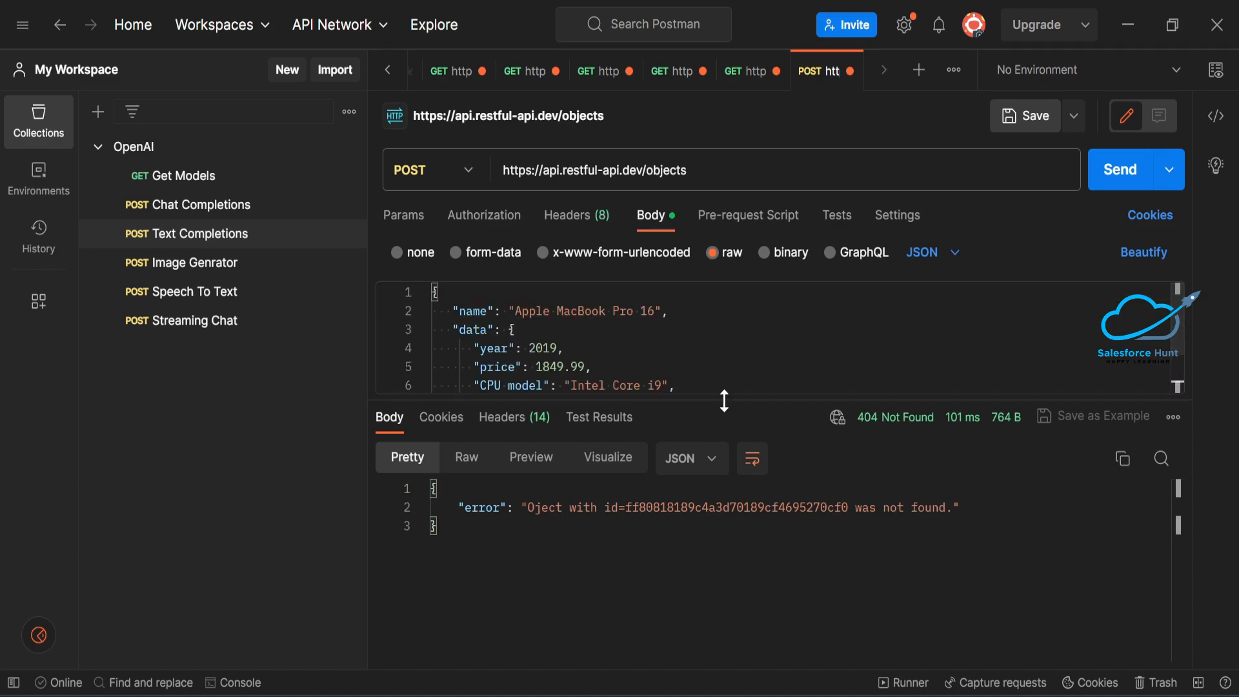
{"action": "left_click_drag", "start_coordinate": [725, 400], "coordinate": [725, 489]}
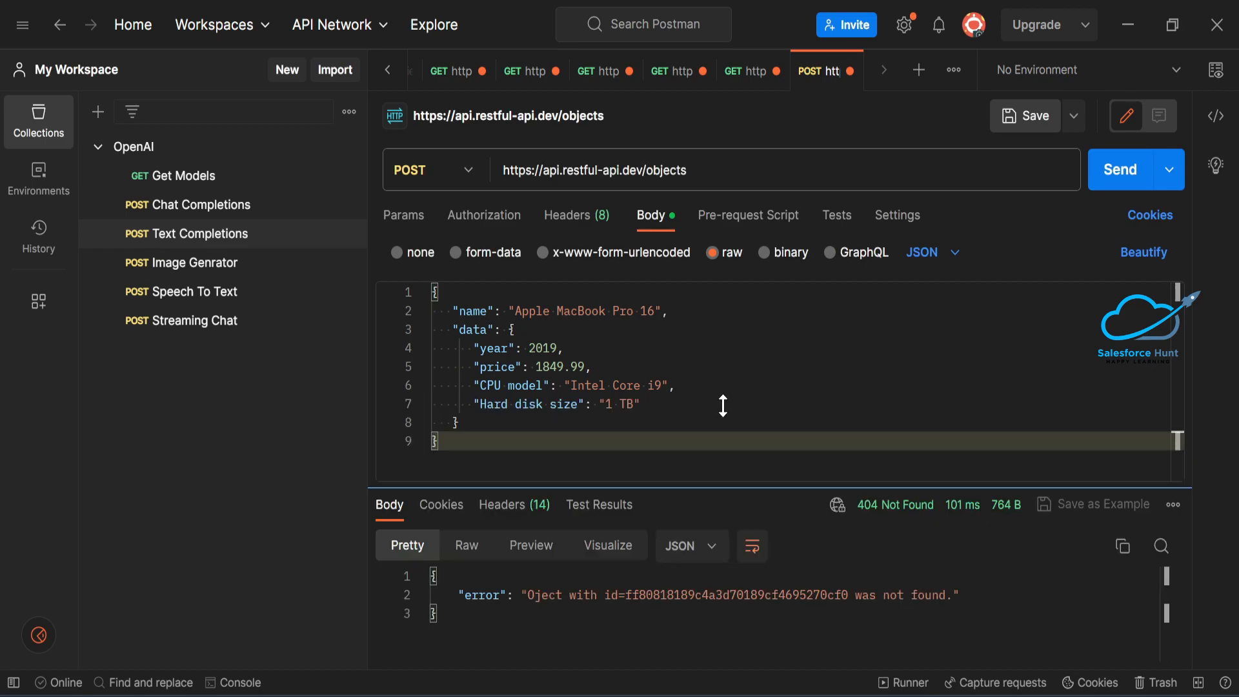
- Change the name in the request body to "Apple MacBook Pro 2023" and send the POST request
{"action": "left_click", "coordinate": [656, 311]}
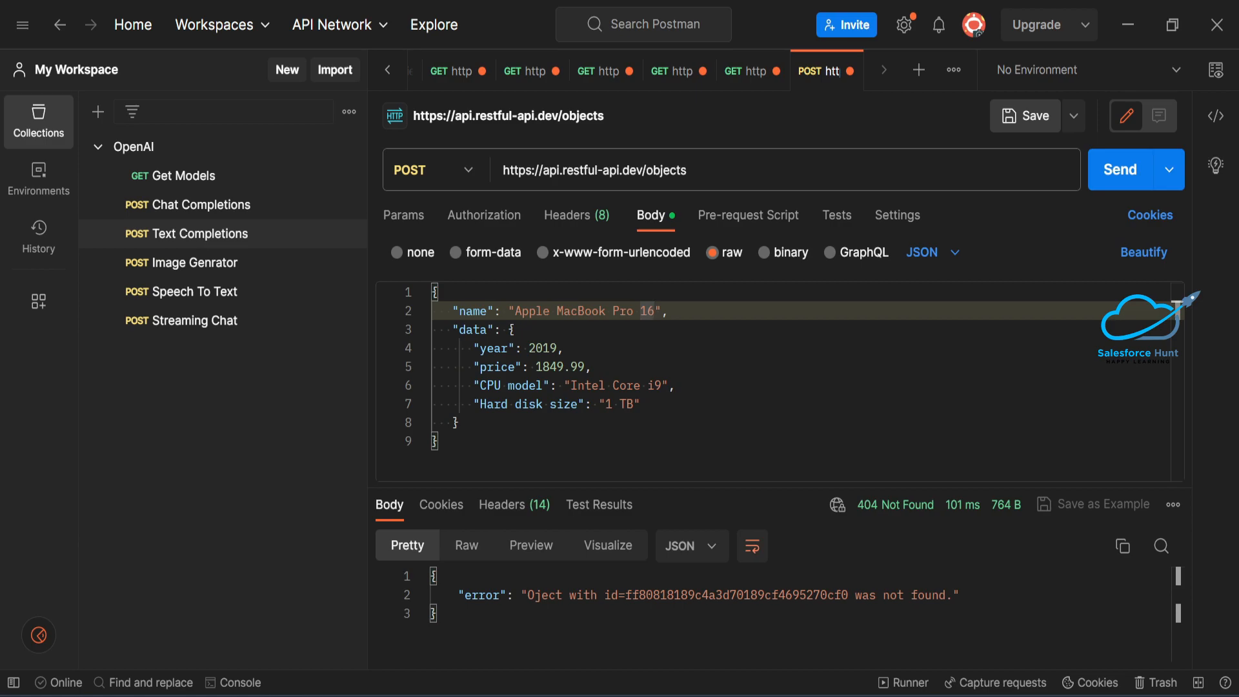
{"action": "type", "text": "22"}
{"action": "key", "text": "BackSpace"}
{"action": "type", "text": "023"}
{"action": "left_click", "coordinate": [1118, 173]}
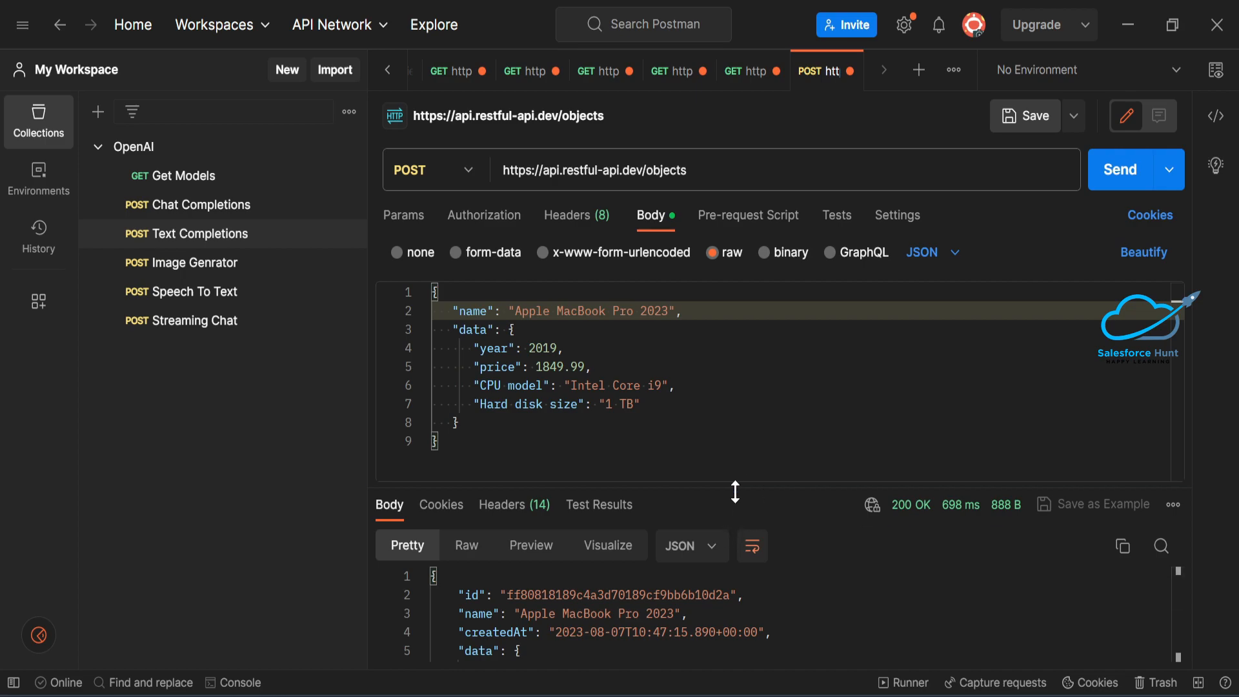
- Examine the POST response's status, generated id and returned object data
{"action": "left_click_drag", "start_coordinate": [738, 484], "coordinate": [739, 401]}
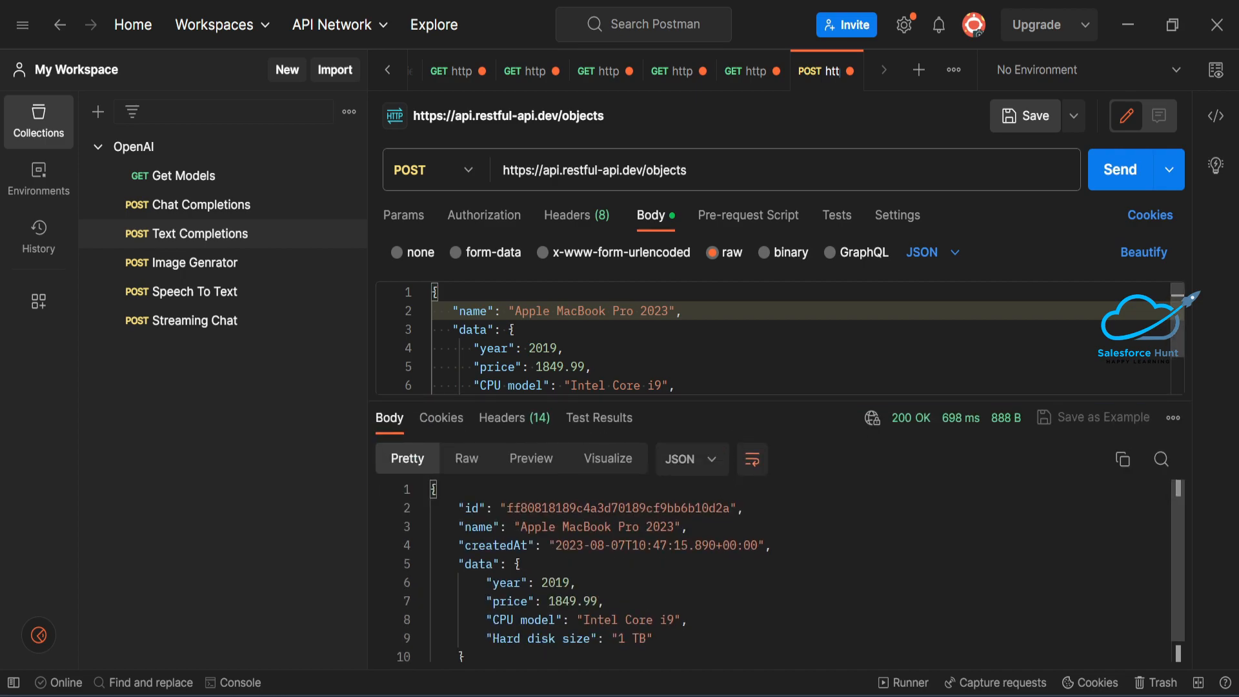
{"action": "mouse_move", "coordinate": [905, 437]}
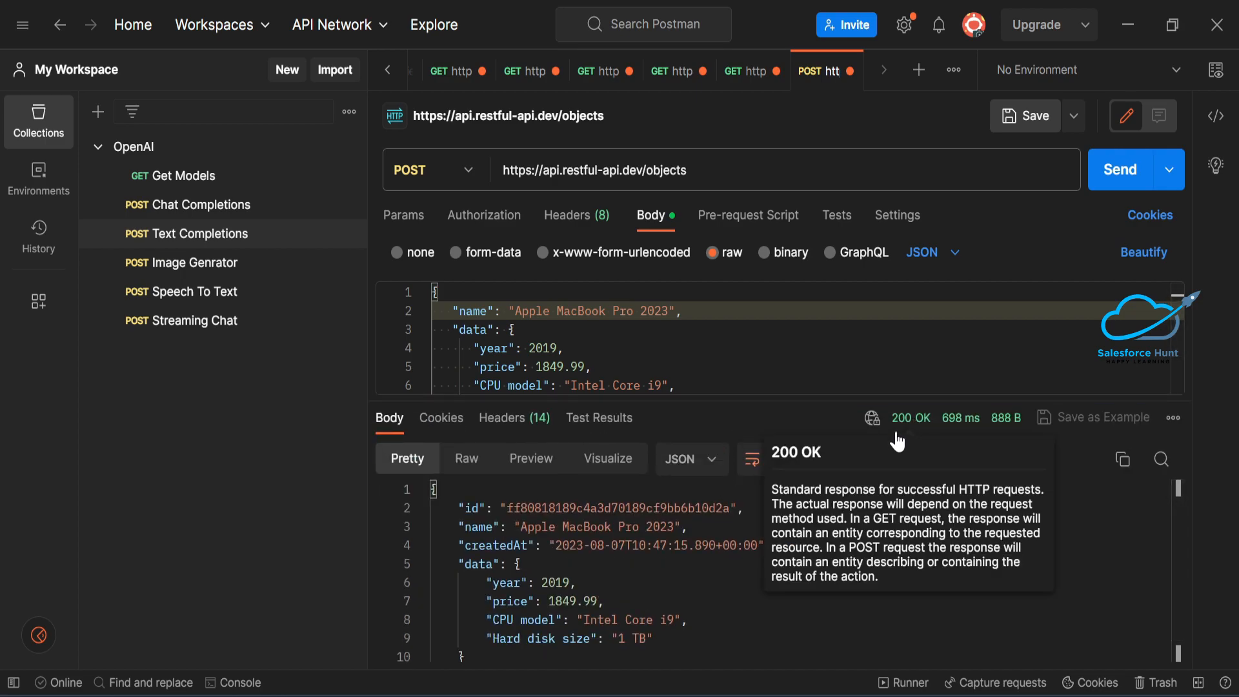
{"action": "double_click", "coordinate": [534, 509]}
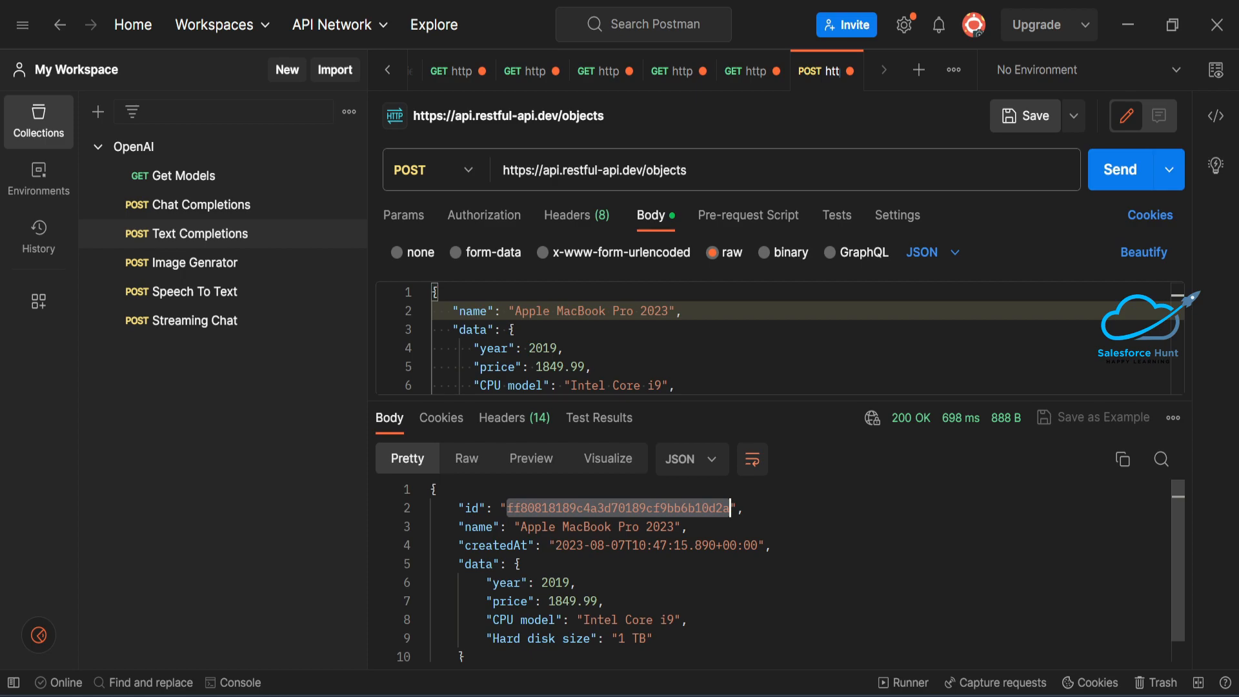
{"action": "left_click_drag", "start_coordinate": [652, 637], "coordinate": [459, 522]}
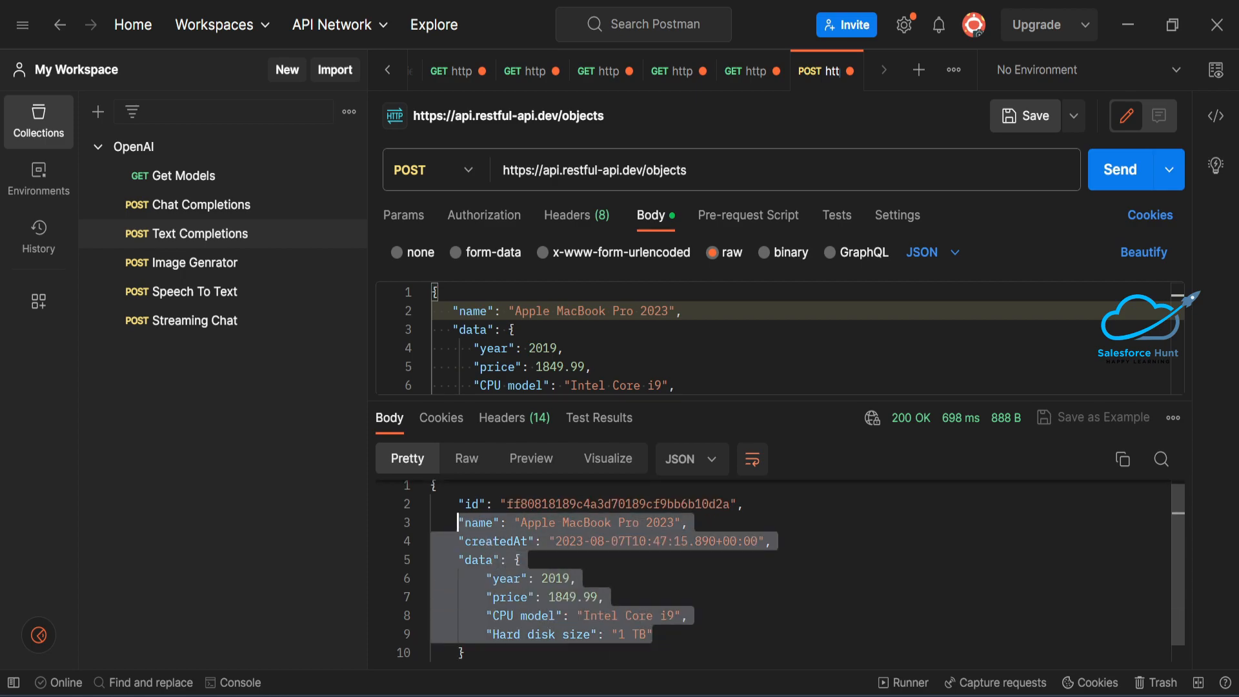
{"action": "left_click", "coordinate": [519, 560]}
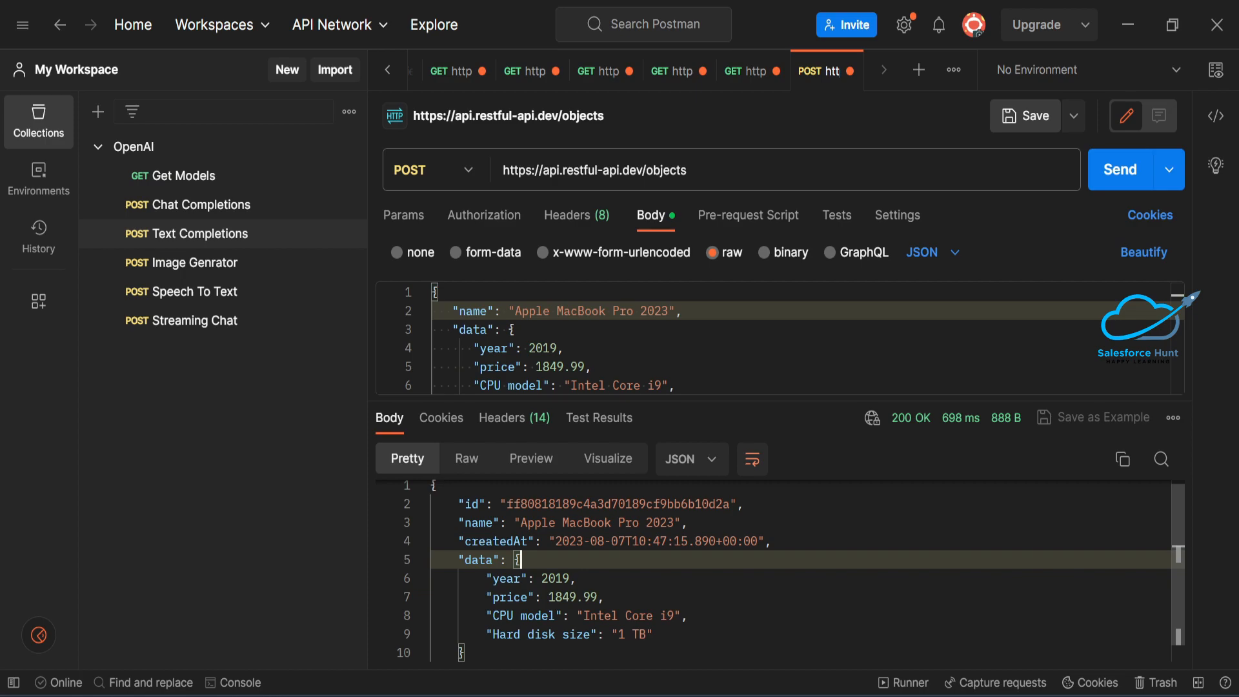
- Return to Salesforce in the browser, search the Flows list for "post" and open the HTTPCallOutPost flow
{"action": "left_click", "coordinate": [625, 693]}
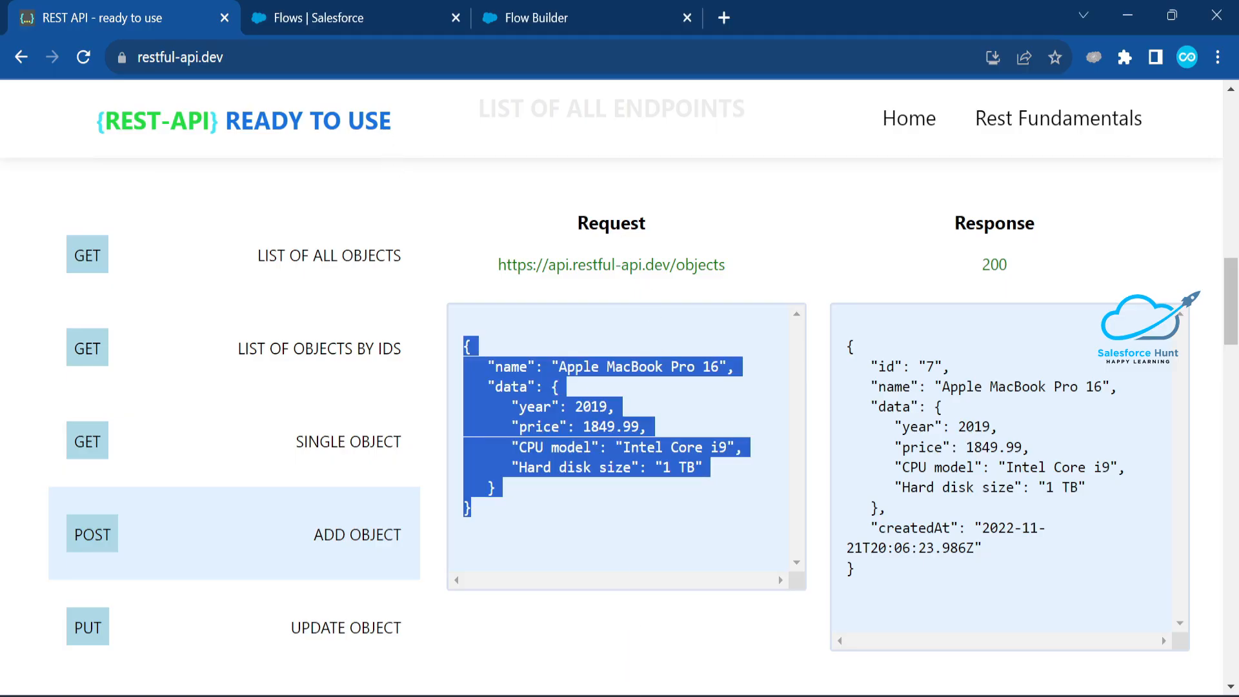
{"action": "left_click", "coordinate": [546, 26]}
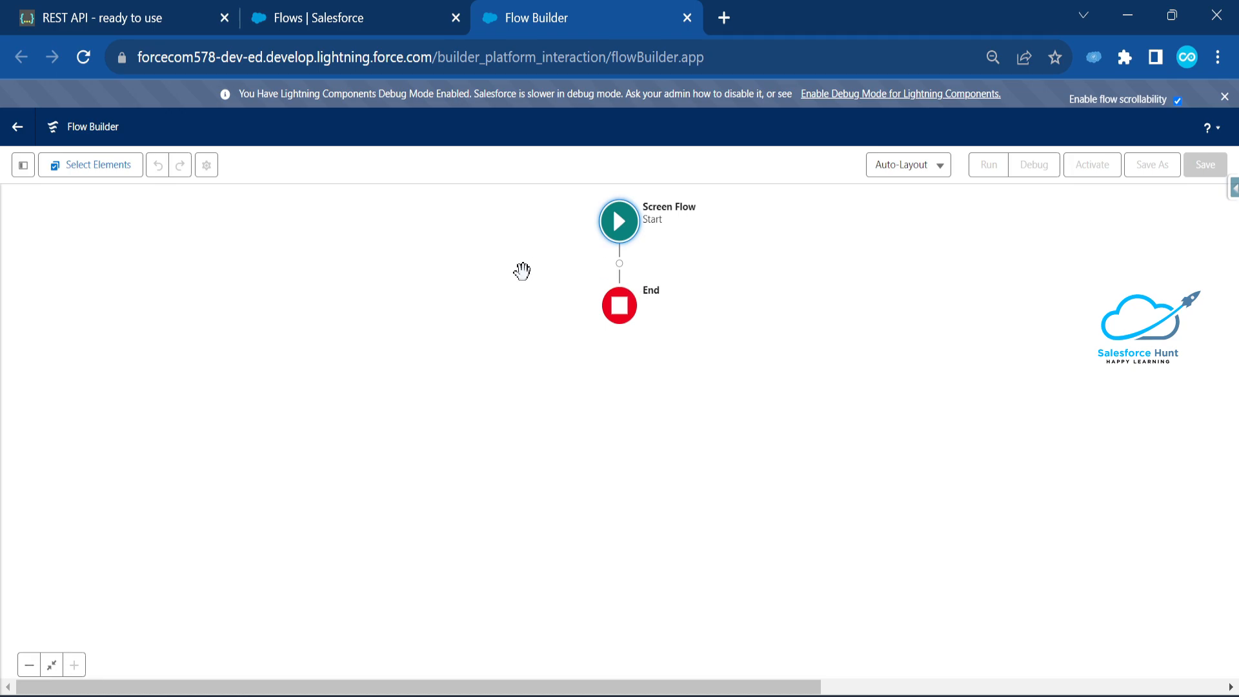
{"action": "left_click", "coordinate": [304, 22]}
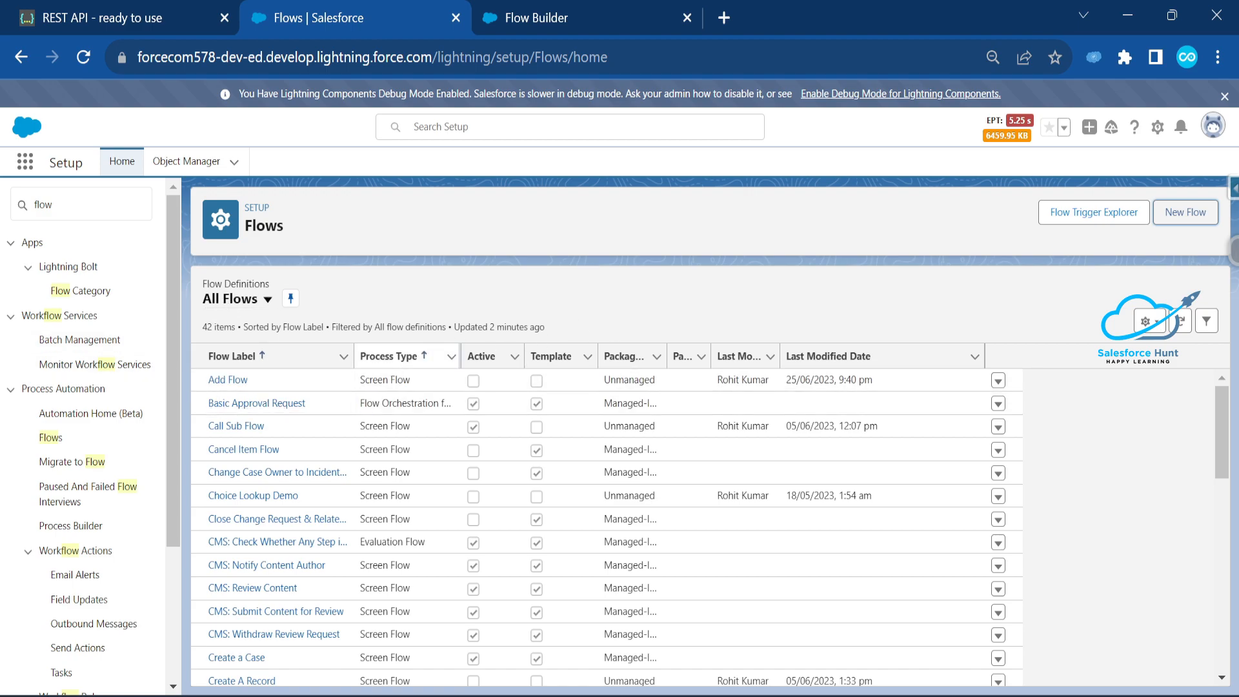
{"action": "scroll", "coordinate": [302, 553], "scroll_direction": "down", "scroll_amount": 5}
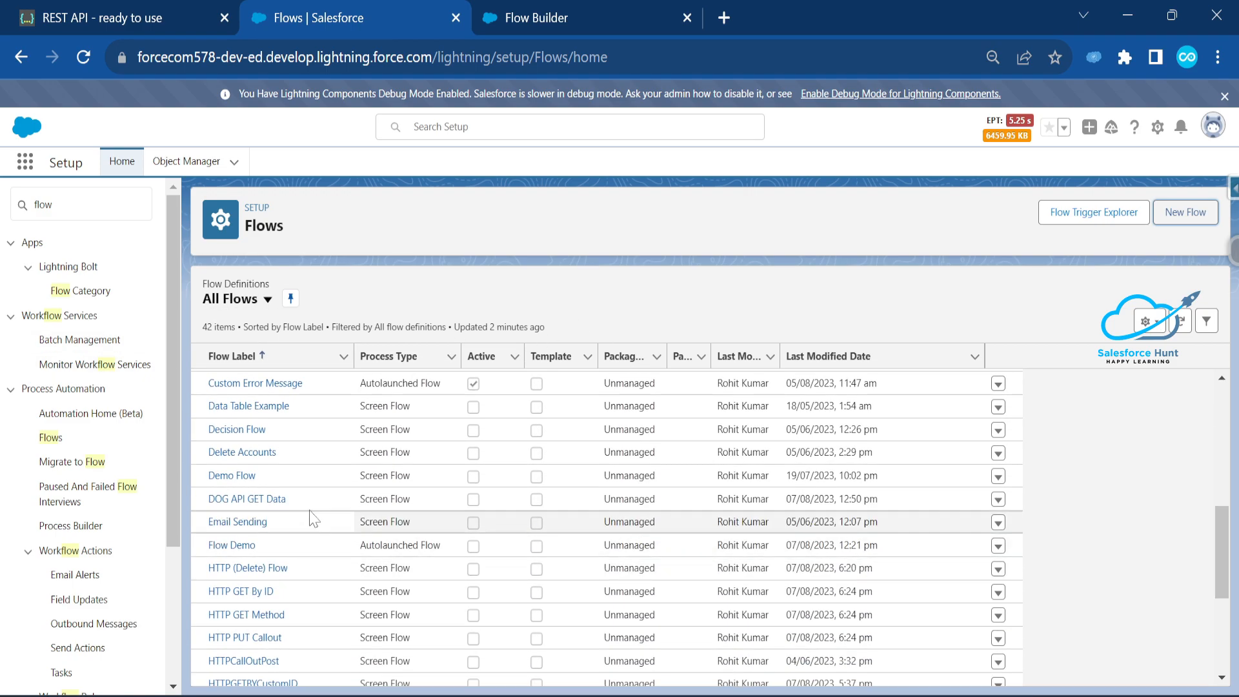
{"action": "scroll", "coordinate": [316, 516], "scroll_direction": "down", "scroll_amount": 2}
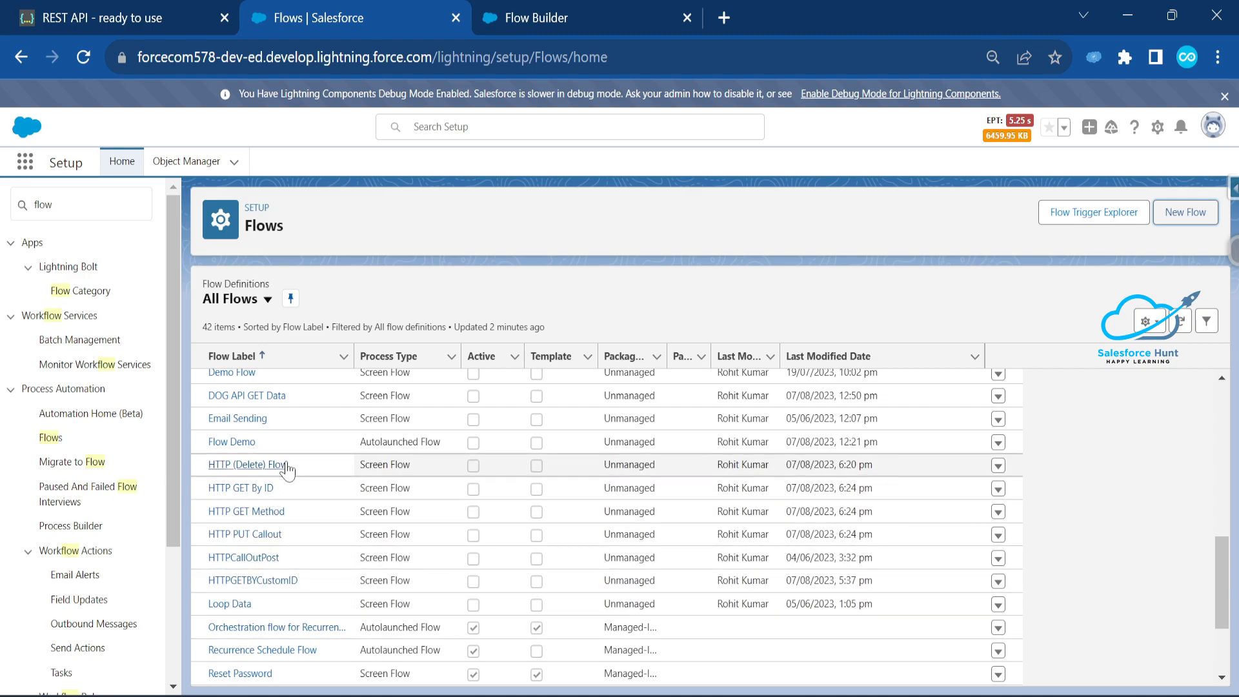
{"action": "key", "text": "ctrl+f"}
{"action": "type", "text": "post"}
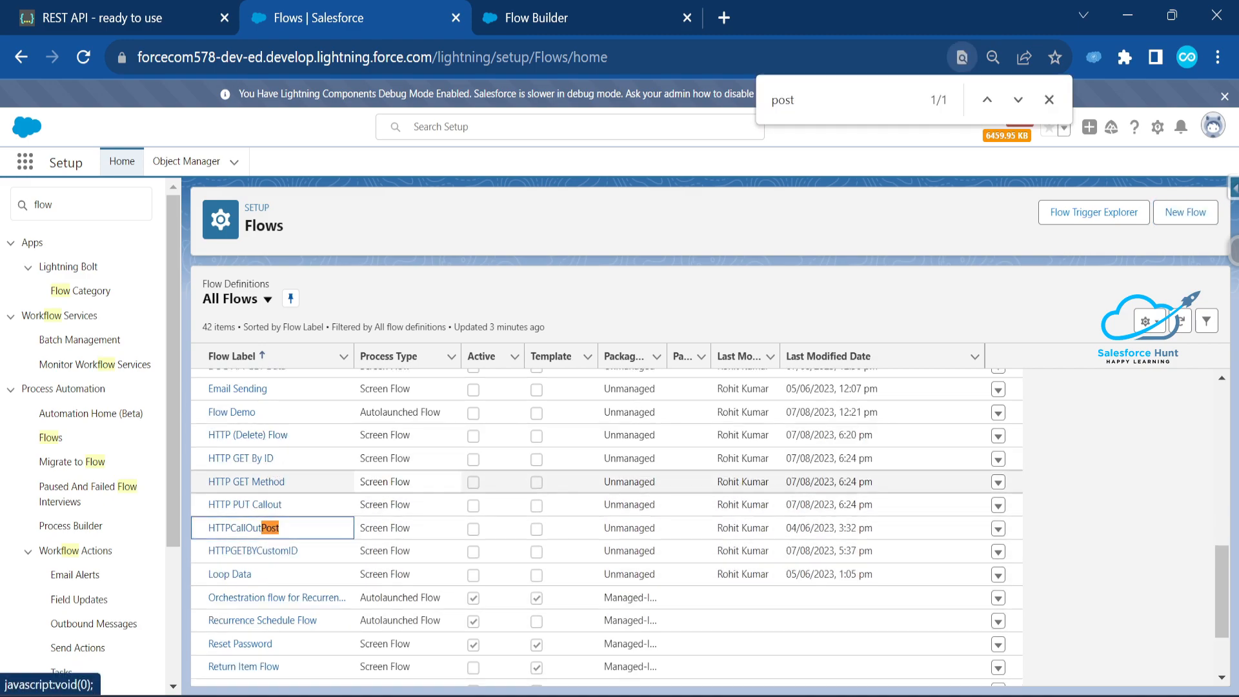
{"action": "left_click", "coordinate": [262, 528]}
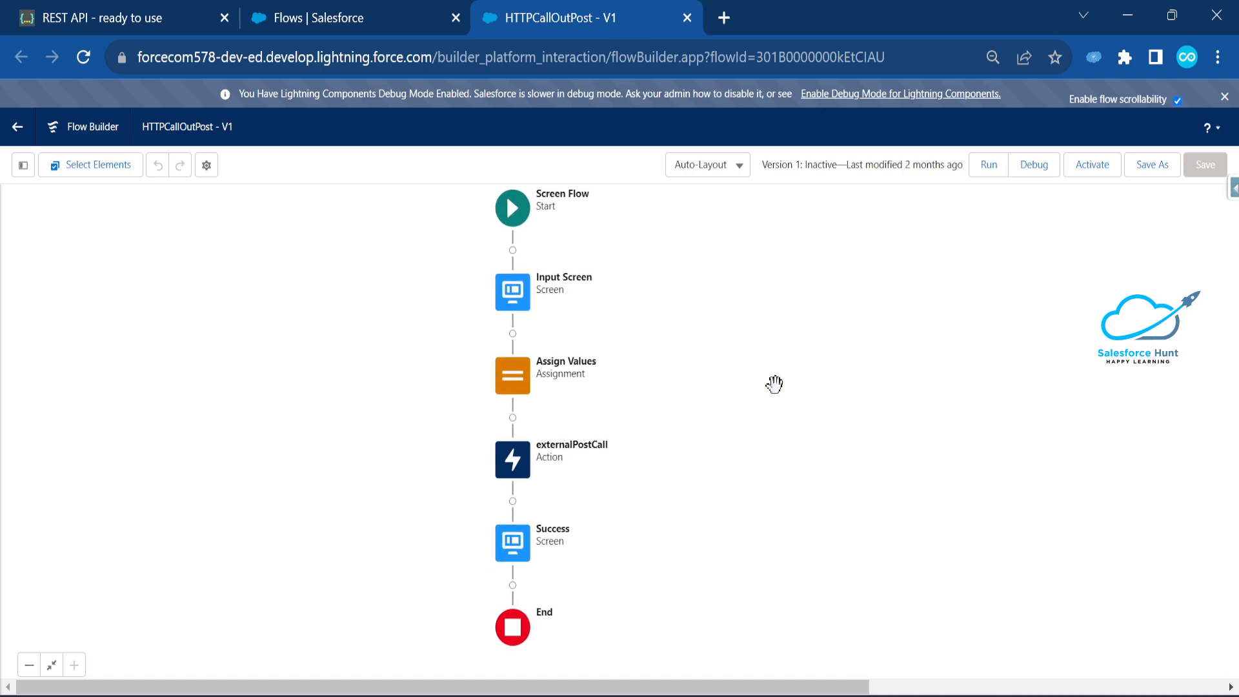
- Start a debug run of the HTTPCallOutPost flow and compare its input fields with the sample request body on restful-api.dev
{"action": "left_click", "coordinate": [1034, 165]}
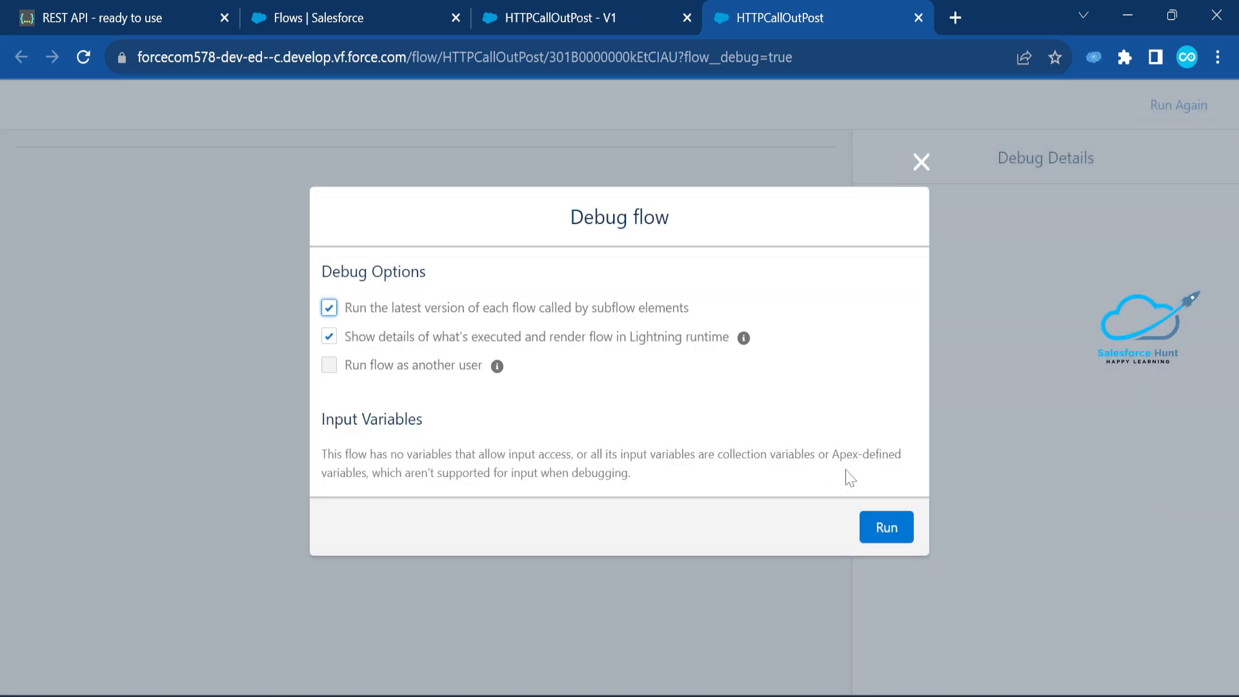
{"action": "left_click", "coordinate": [883, 528]}
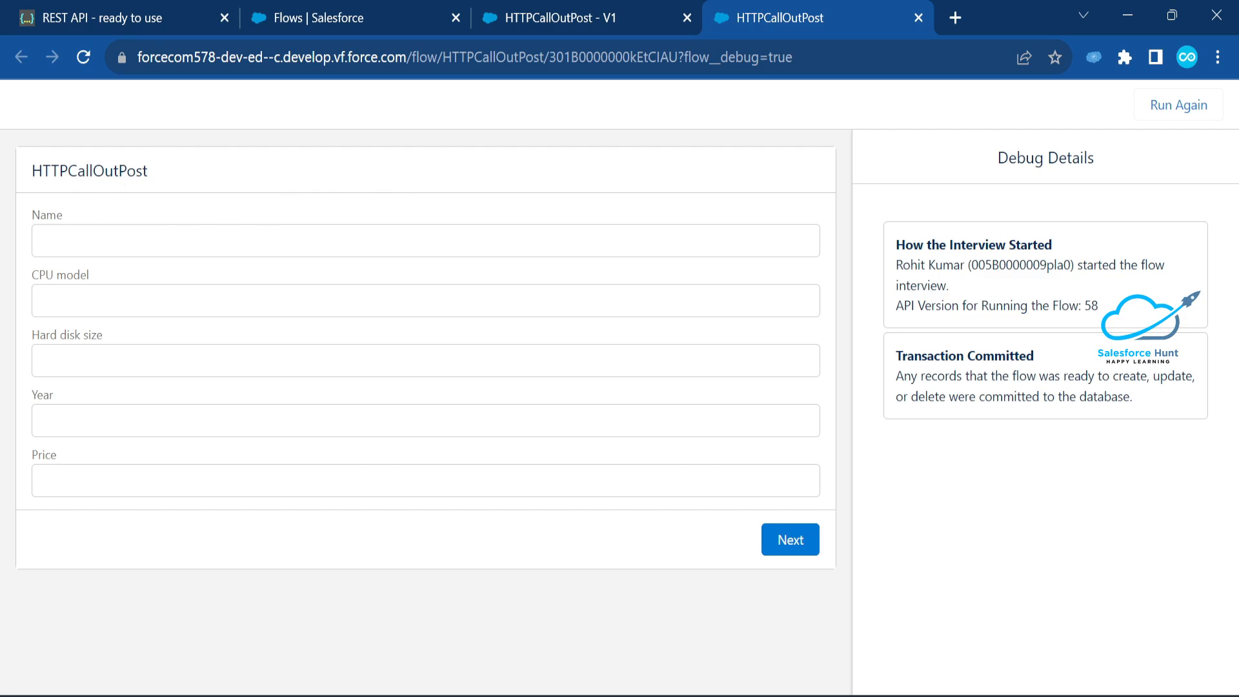
{"action": "left_click", "coordinate": [145, 241]}
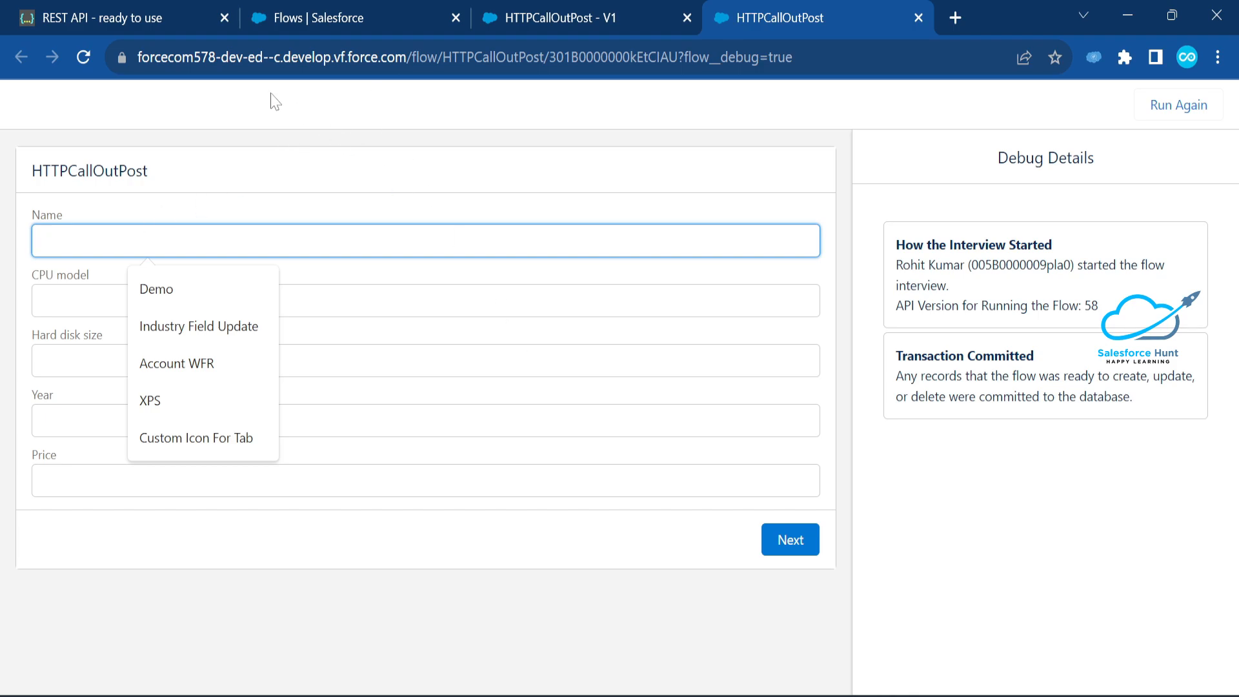
{"action": "left_click", "coordinate": [99, 14]}
{"action": "left_click", "coordinate": [590, 400]}
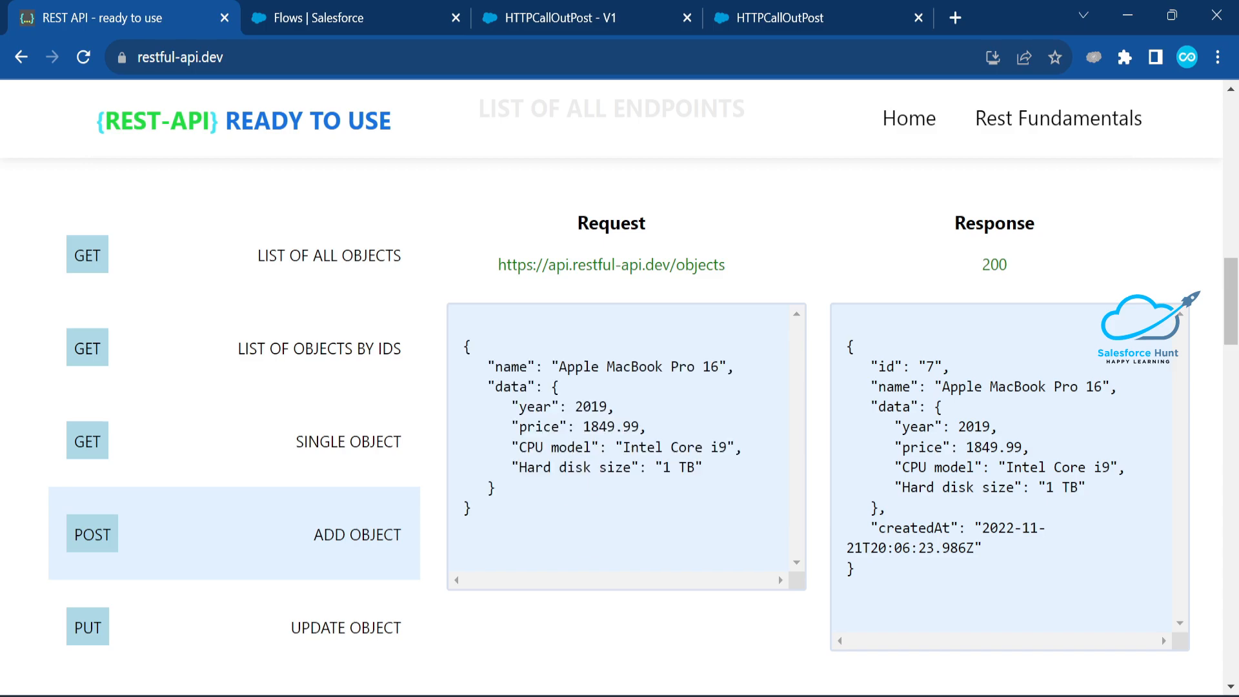
{"action": "left_click", "coordinate": [761, 23]}
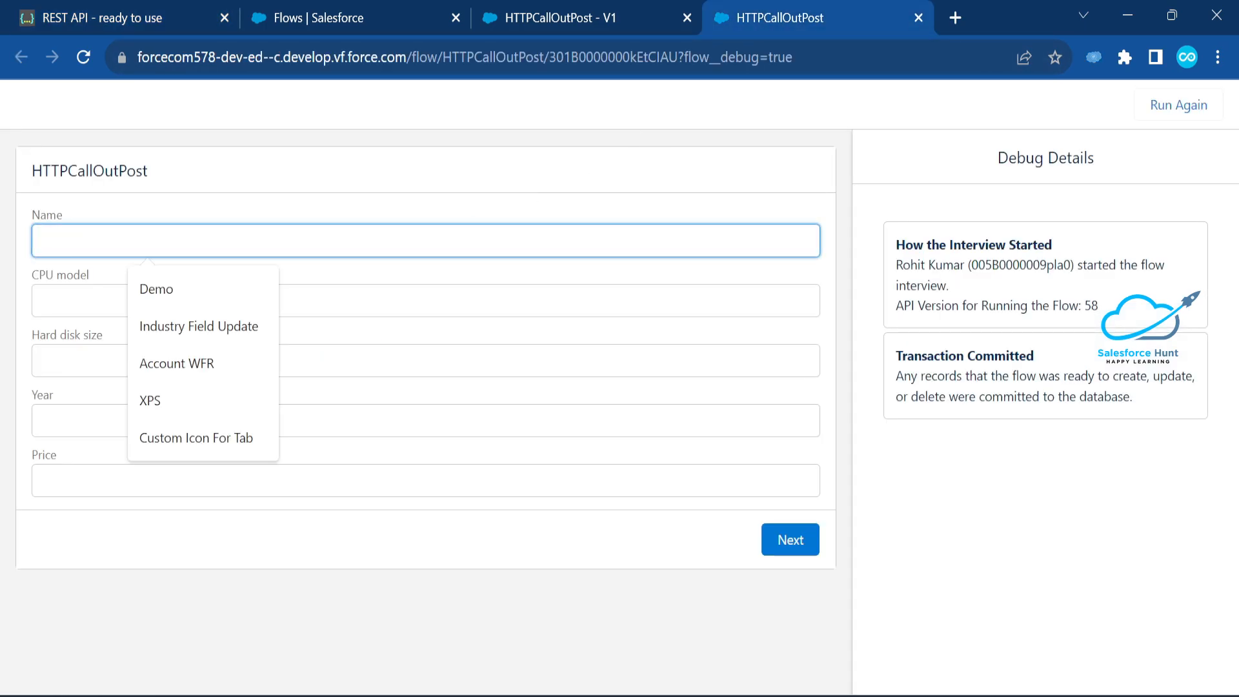
- Fill in the flow screen with Name XPS, CPU model Intel i7, Hard disk size 50 TB, Year 2023 and Price 845,746
{"action": "left_click", "coordinate": [177, 403]}
{"action": "left_click", "coordinate": [177, 301]}
{"action": "left_click", "coordinate": [171, 349]}
{"action": "left_click", "coordinate": [154, 362]}
{"action": "left_click", "coordinate": [152, 405]}
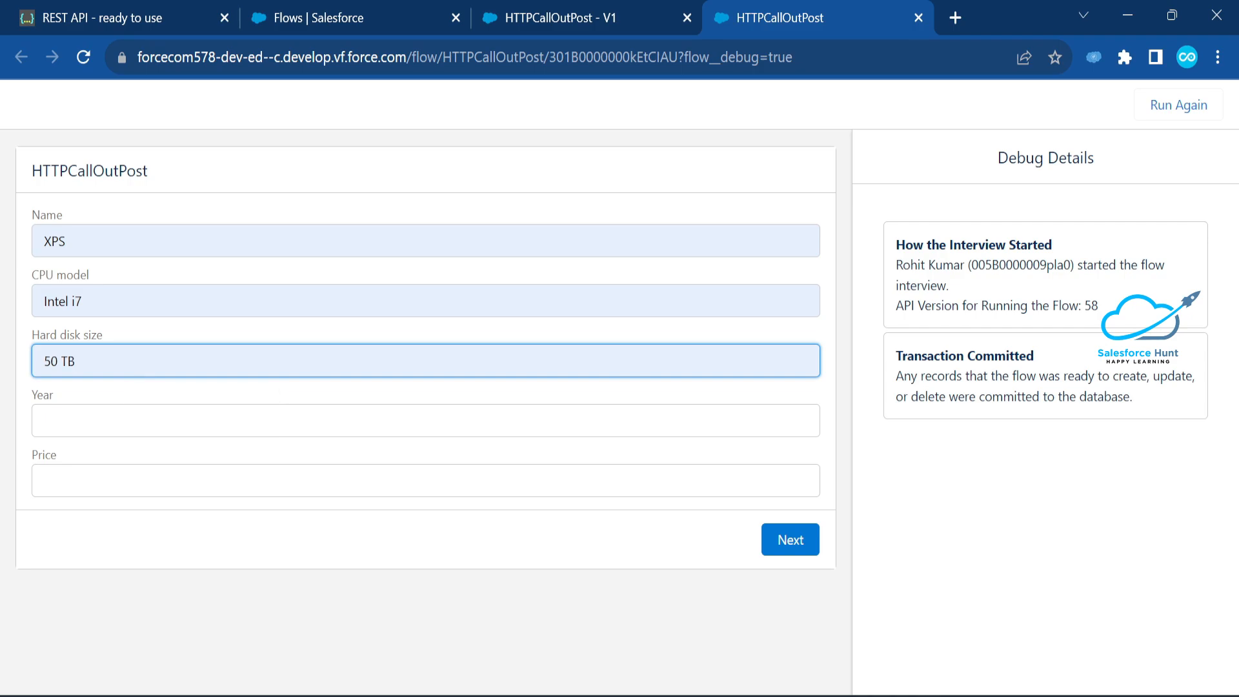
{"action": "left_click", "coordinate": [155, 416]}
{"action": "left_click", "coordinate": [165, 462]}
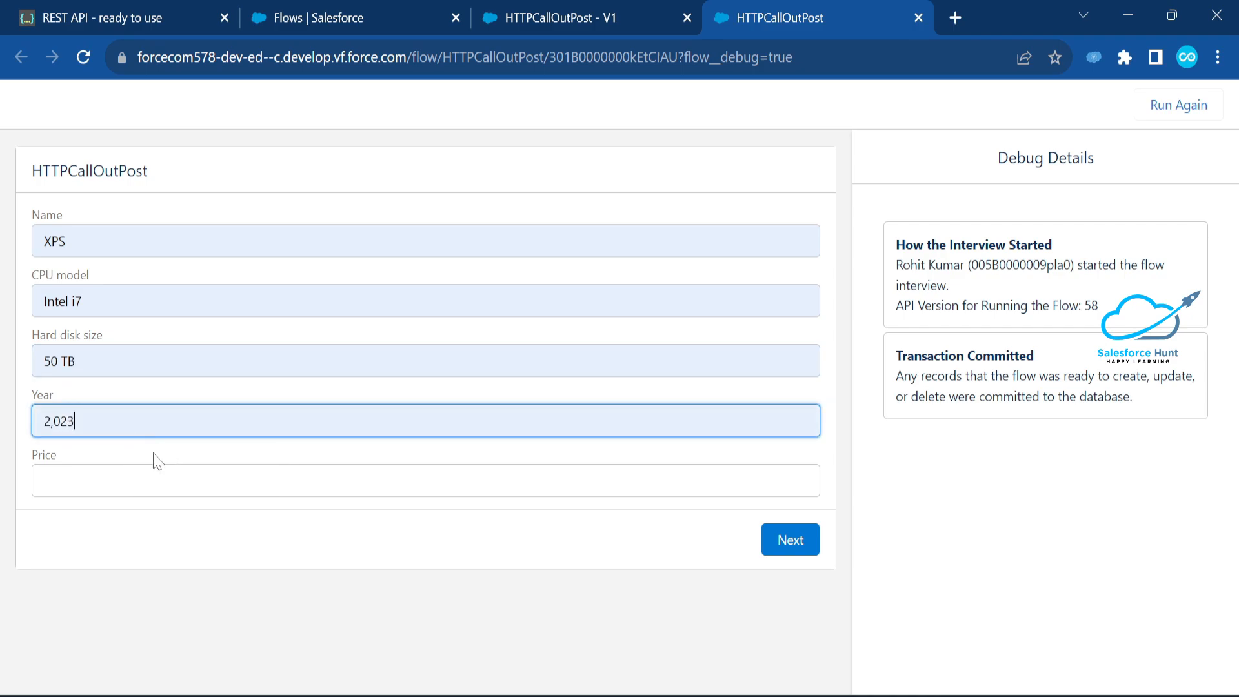
{"action": "left_click", "coordinate": [164, 480]}
{"action": "left_click", "coordinate": [180, 528]}
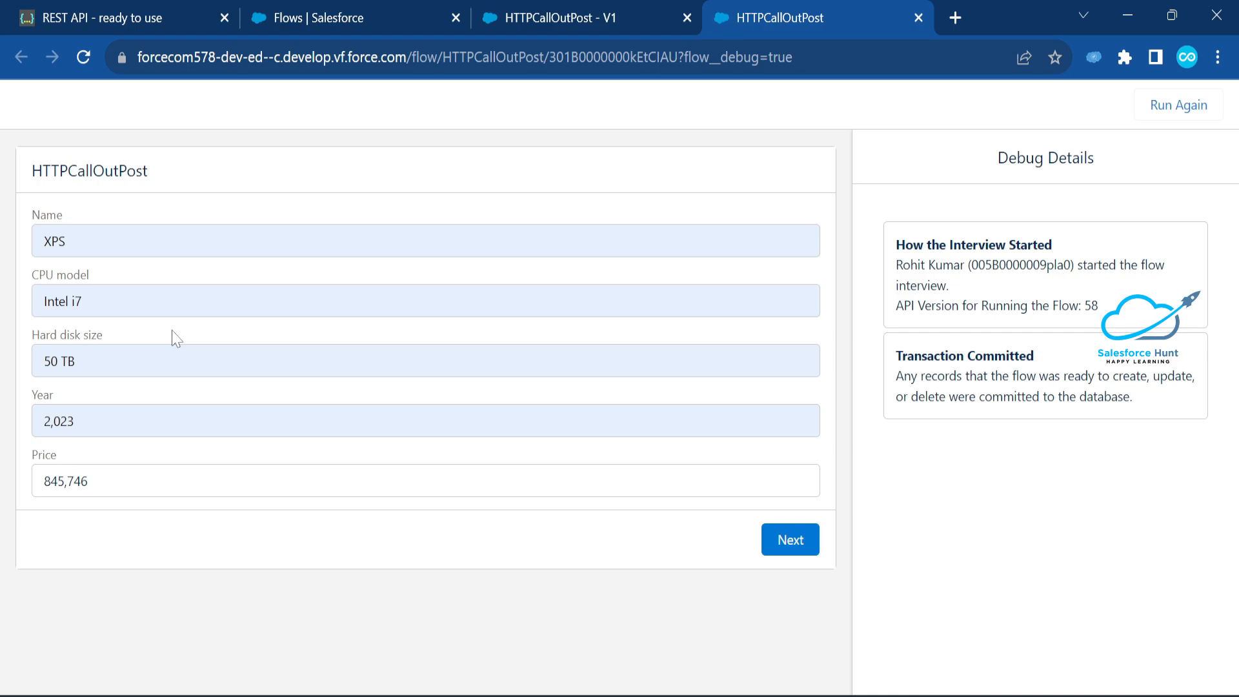
- Recheck the sample request on restful-api.dev, and submit the flow's input screen to run the POST callout
{"action": "left_click", "coordinate": [61, 16]}
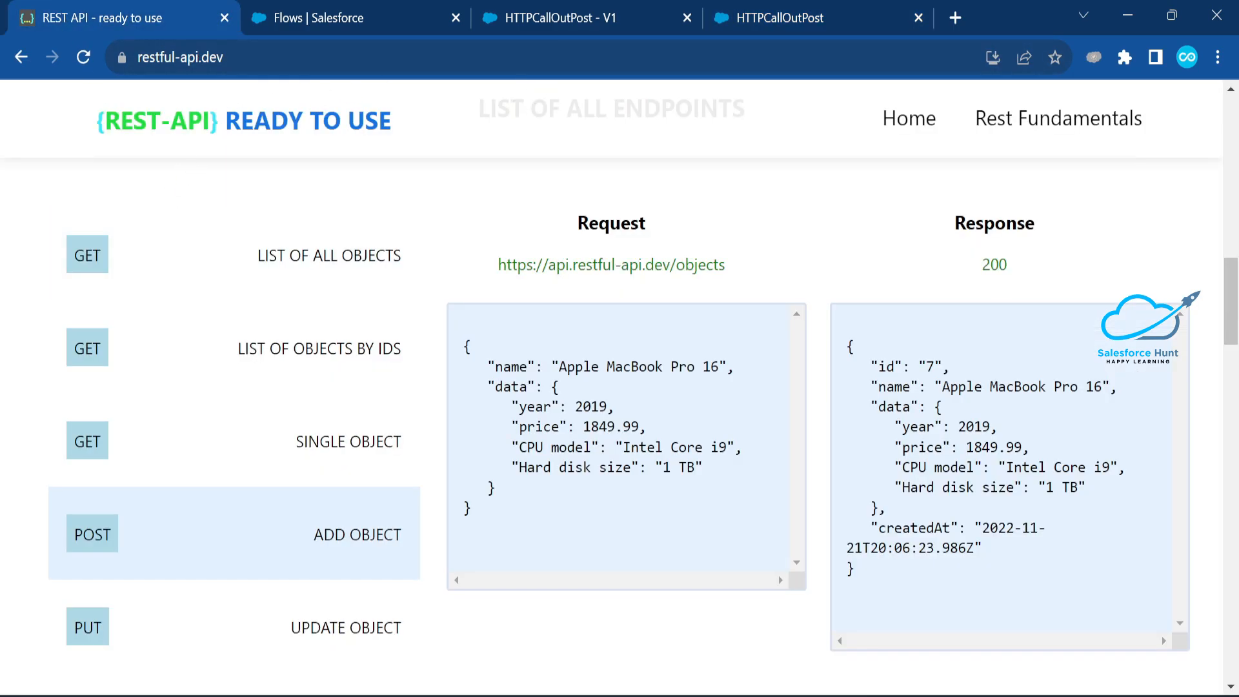
{"action": "left_click", "coordinate": [761, 10]}
{"action": "left_click", "coordinate": [794, 541]}
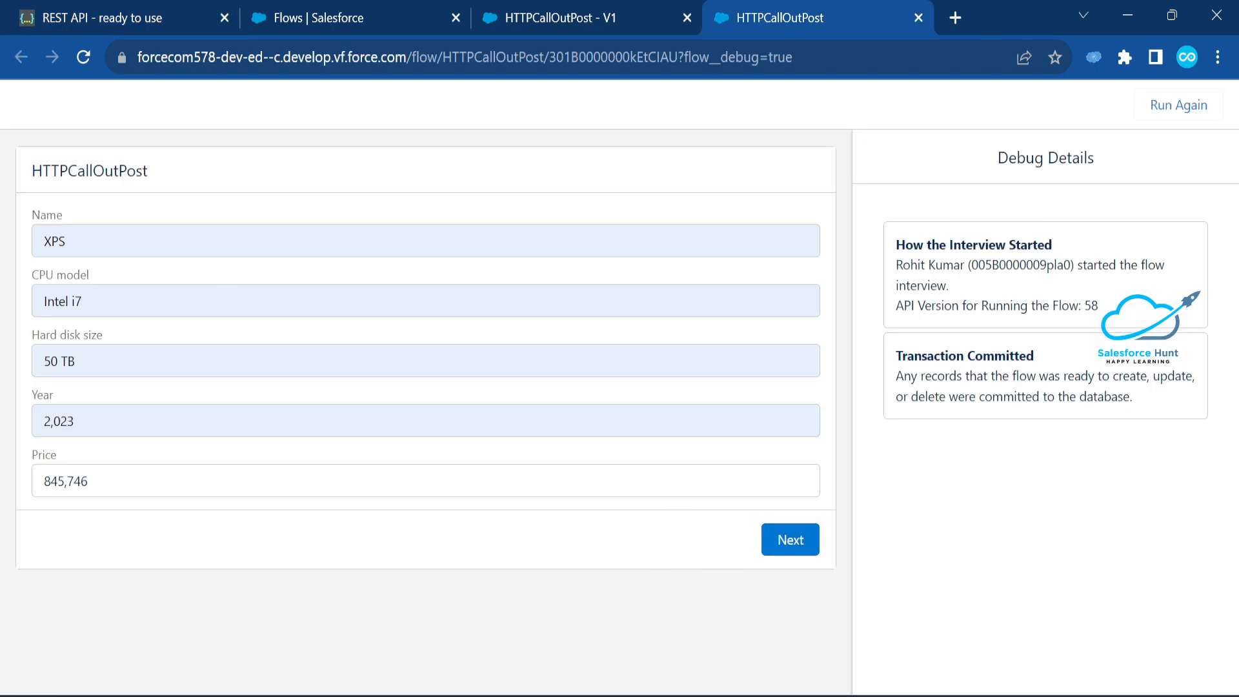
- Submit the flow's input screen and examine the returned status code and the callout outputs in the debug details
{"action": "left_click", "coordinate": [782, 543]}
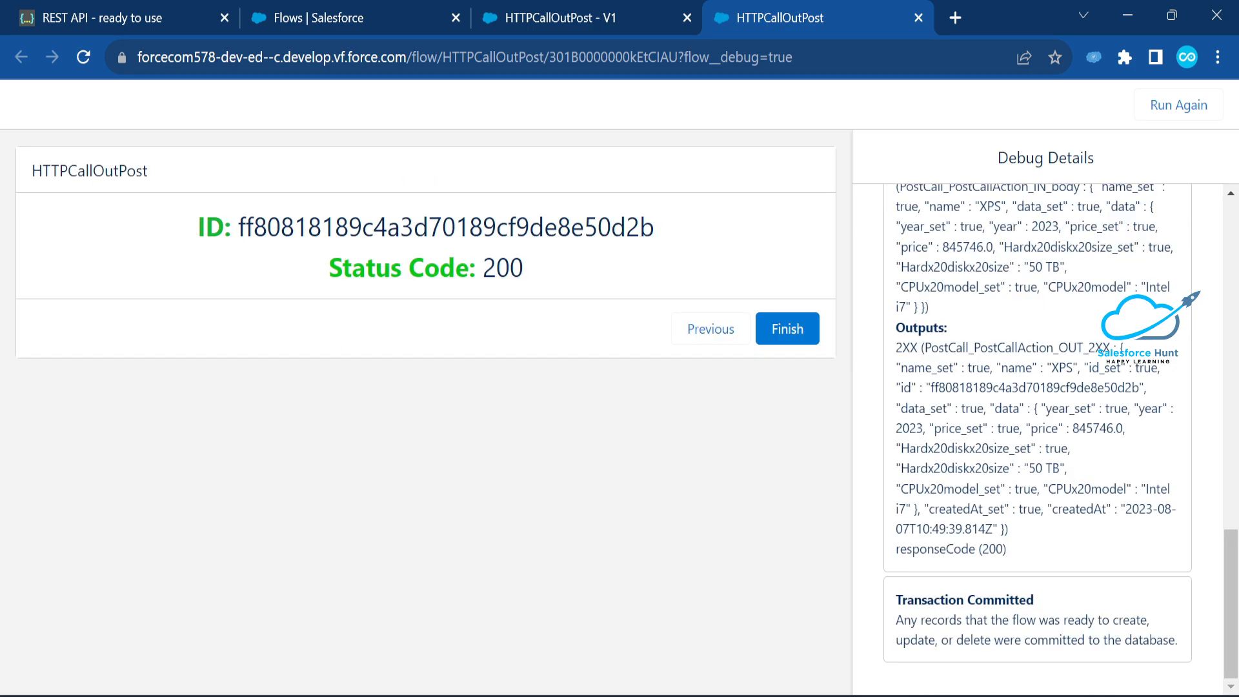
{"action": "double_click", "coordinate": [535, 276]}
{"action": "left_click", "coordinate": [533, 276]}
{"action": "left_click_drag", "start_coordinate": [963, 349], "coordinate": [1010, 529]}
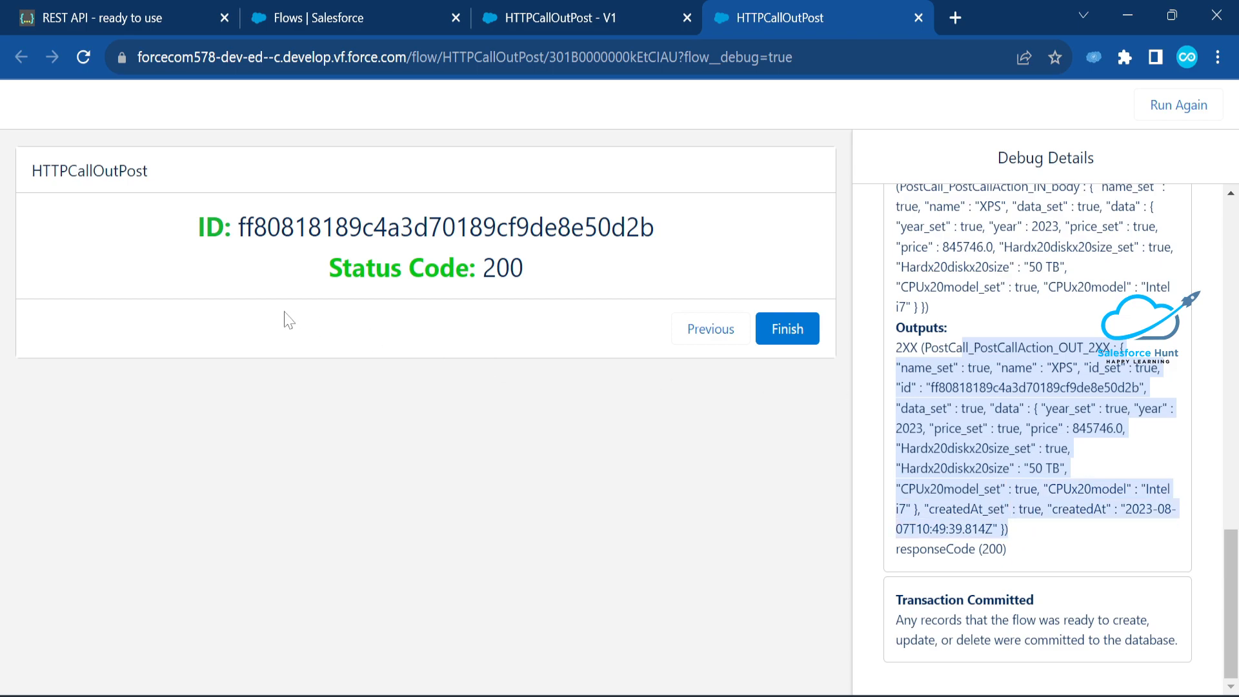
{"action": "left_click_drag", "start_coordinate": [238, 227], "coordinate": [667, 234]}
{"action": "key", "text": "ctrl+c"}
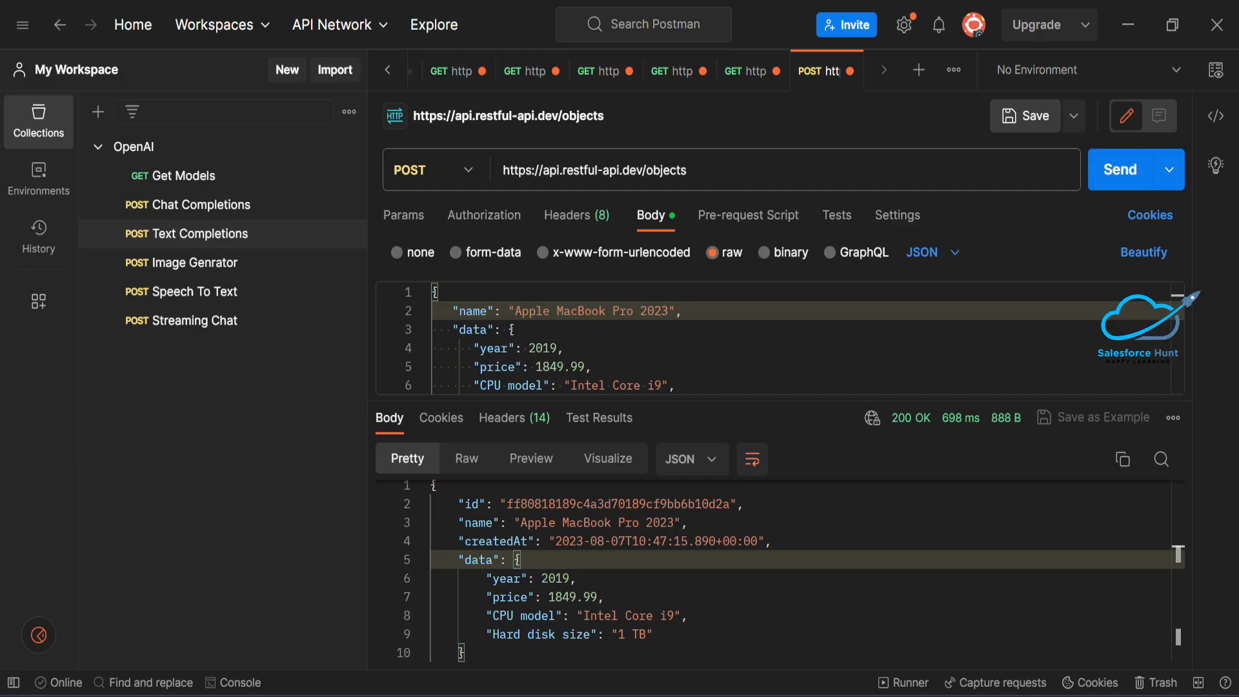
{"action": "left_click", "coordinate": [466, 171]}
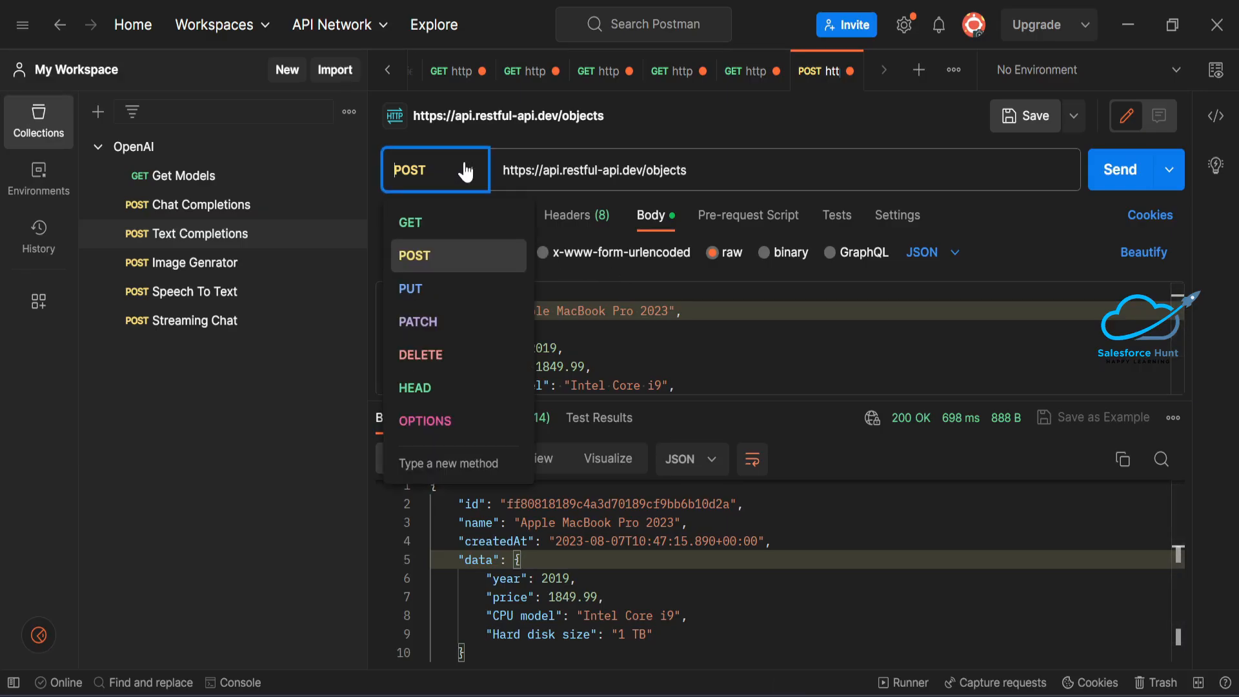
{"action": "left_click", "coordinate": [428, 226]}
{"action": "left_click", "coordinate": [710, 170]}
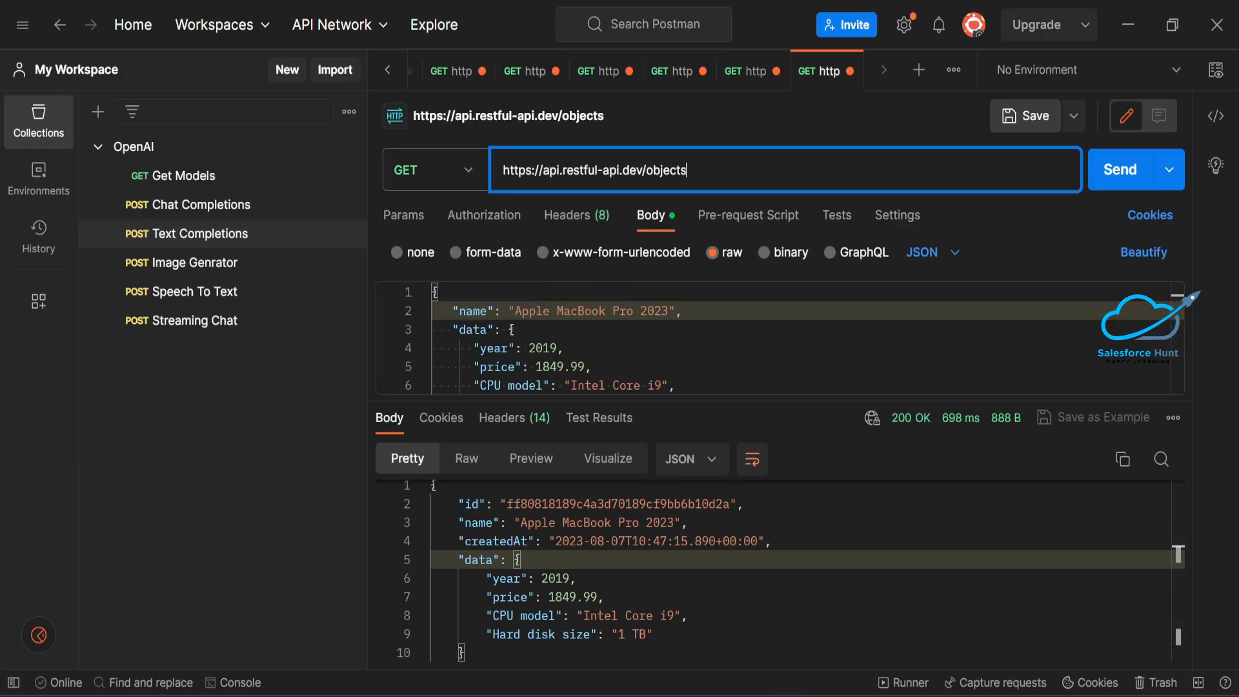
{"action": "key", "text": "ctrl+v"}
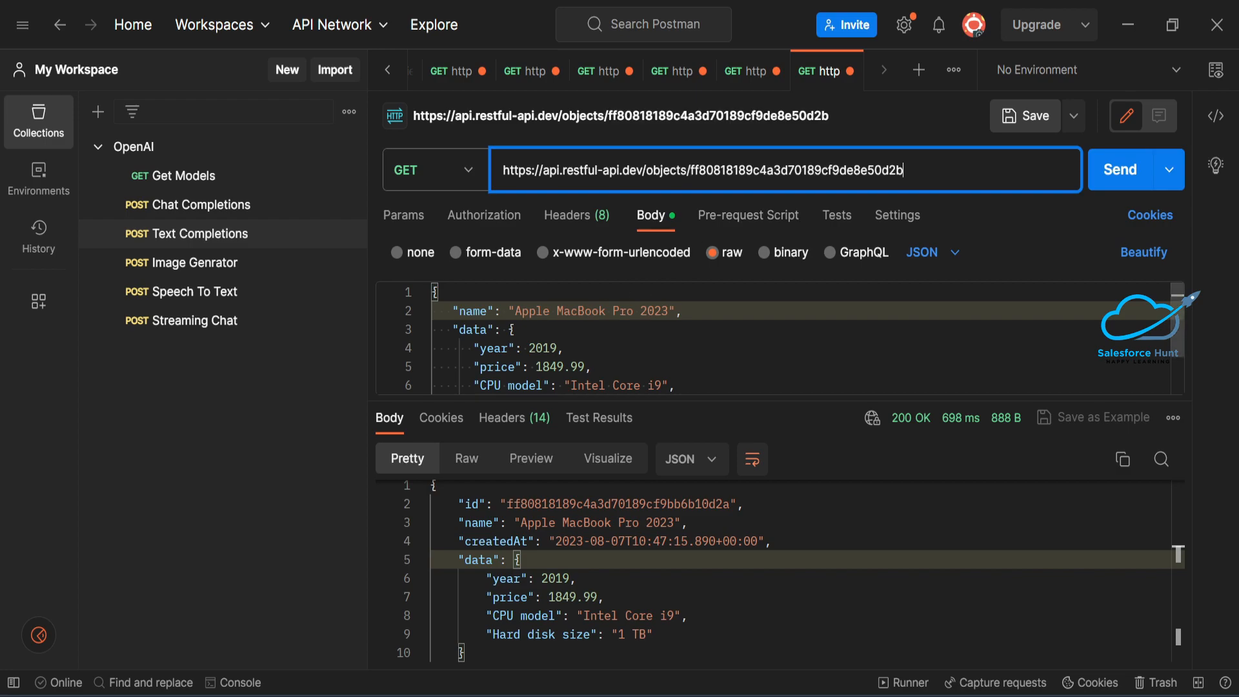
- Clear the raw JSON request body, send the GET request and check the returned product fields against the values submitted in the flow
{"action": "left_click", "coordinate": [566, 348]}
{"action": "key", "text": "ctrl+a"}
{"action": "key", "text": "BackSpace"}
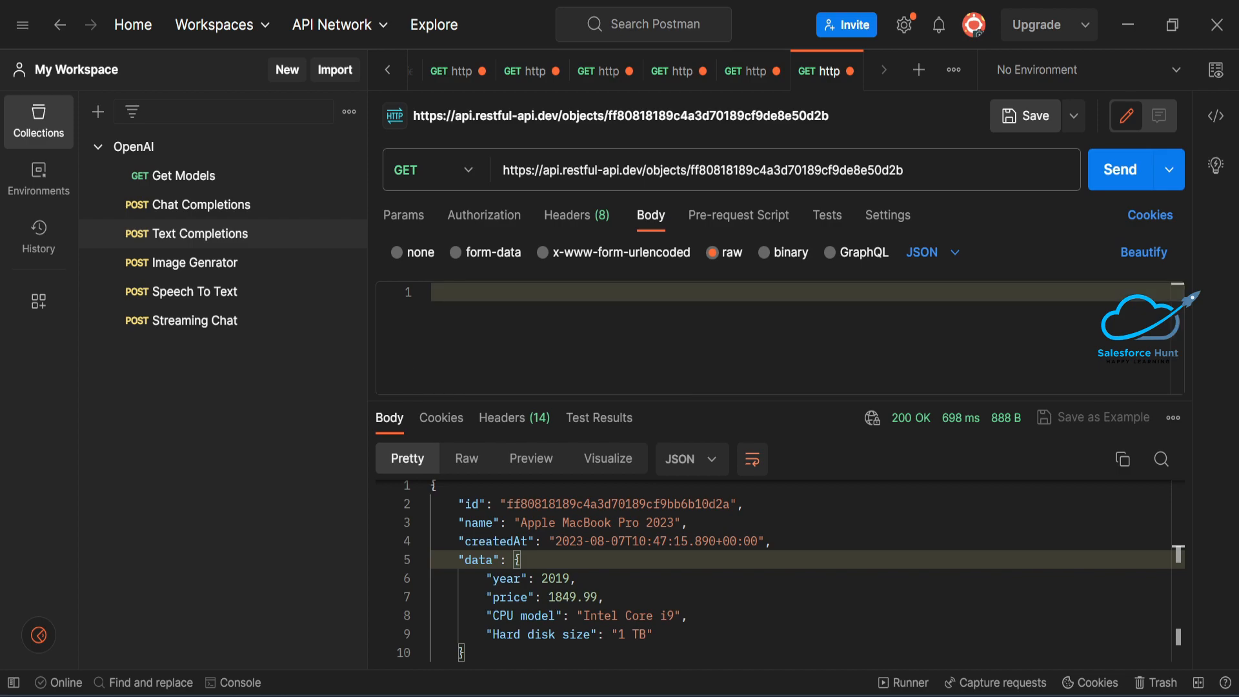
{"action": "left_click", "coordinate": [1128, 171]}
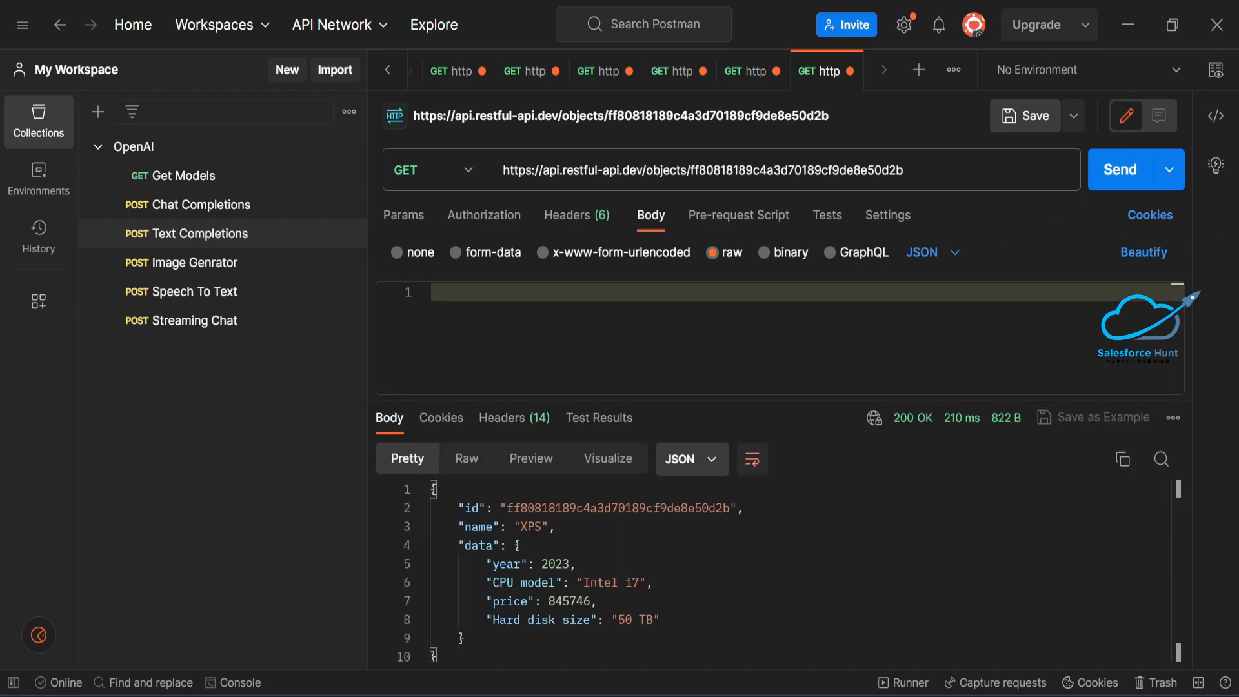
{"action": "left_click_drag", "start_coordinate": [458, 508], "coordinate": [464, 634]}
{"action": "left_click", "coordinate": [547, 560]}
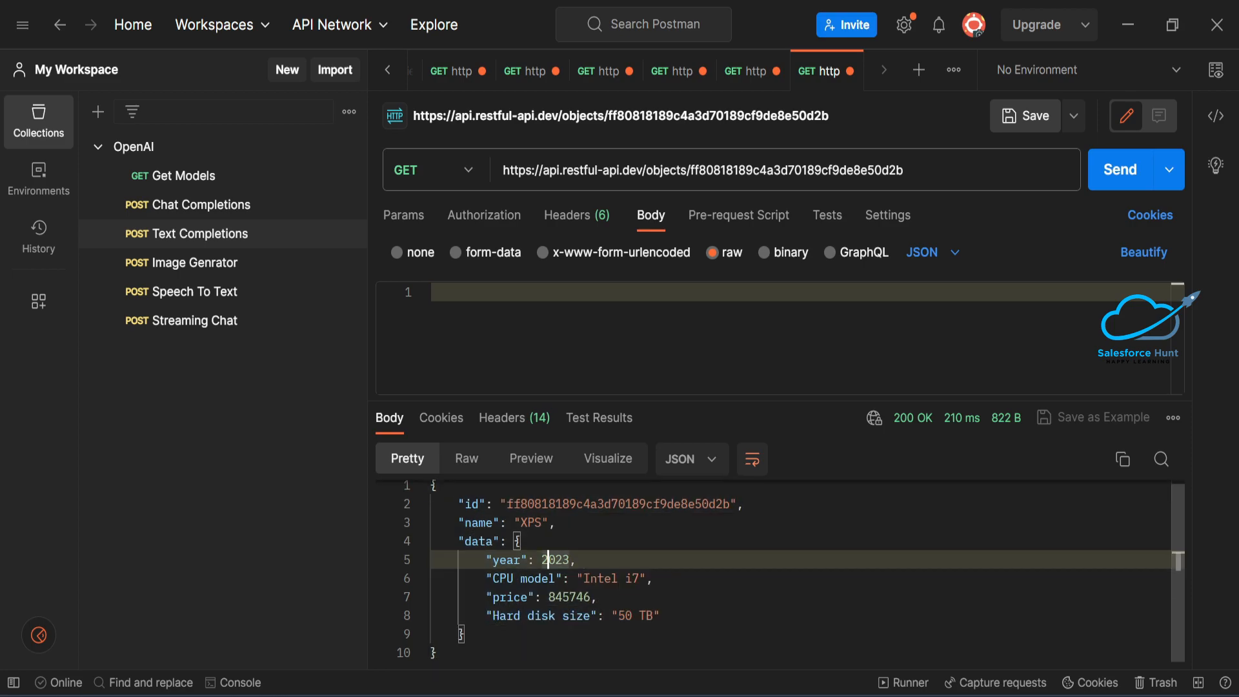
{"action": "double_click", "coordinate": [541, 523]}
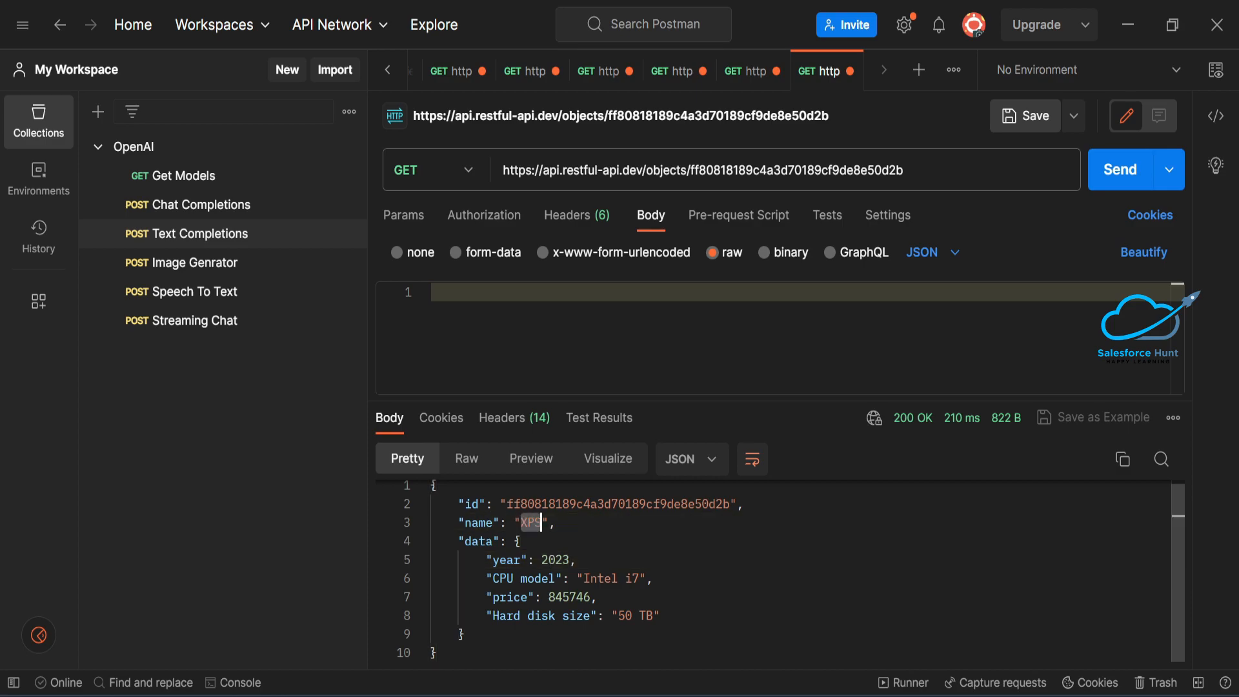
{"action": "left_click", "coordinate": [597, 578]}
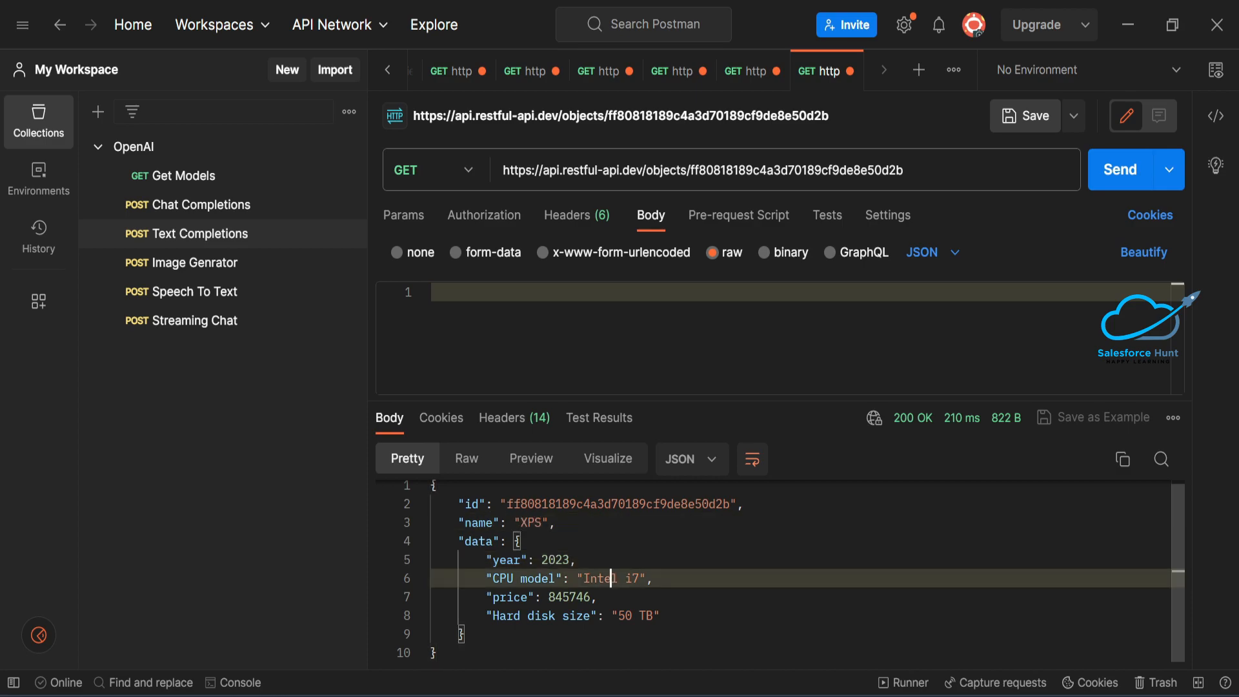
{"action": "left_click", "coordinate": [660, 615]}
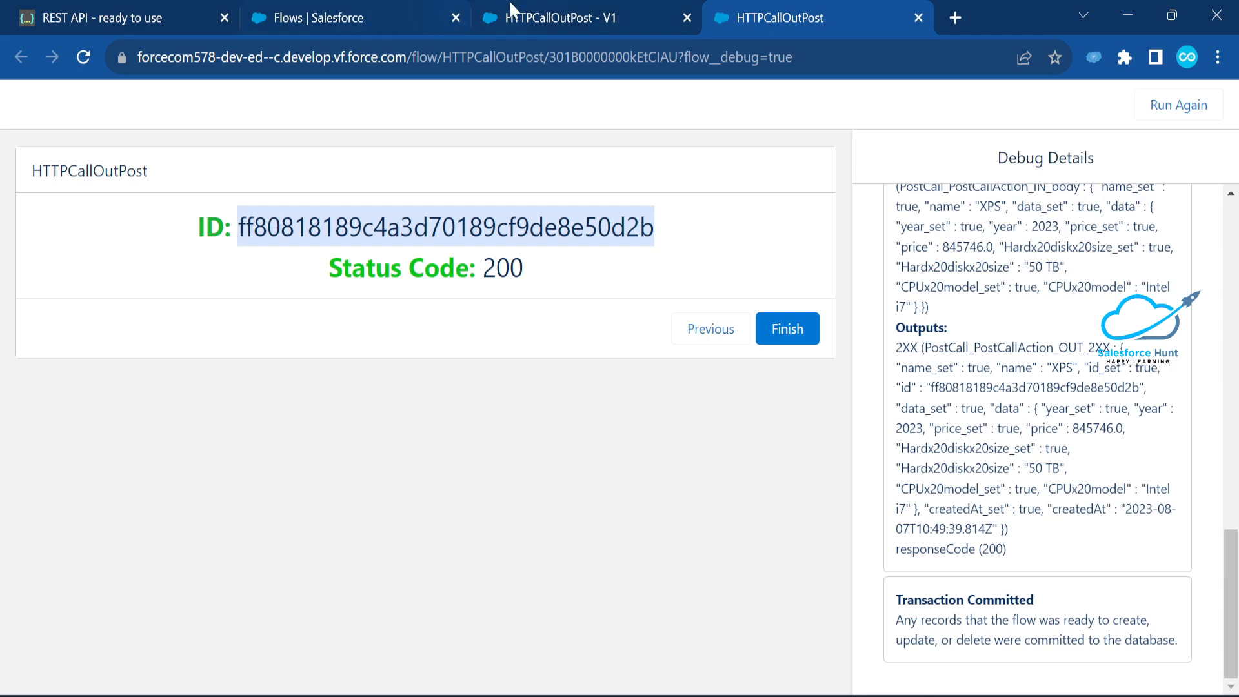
- Return to the Flows list in Salesforce in the browser and create a new Screen Flow
{"action": "left_click", "coordinate": [576, 19]}
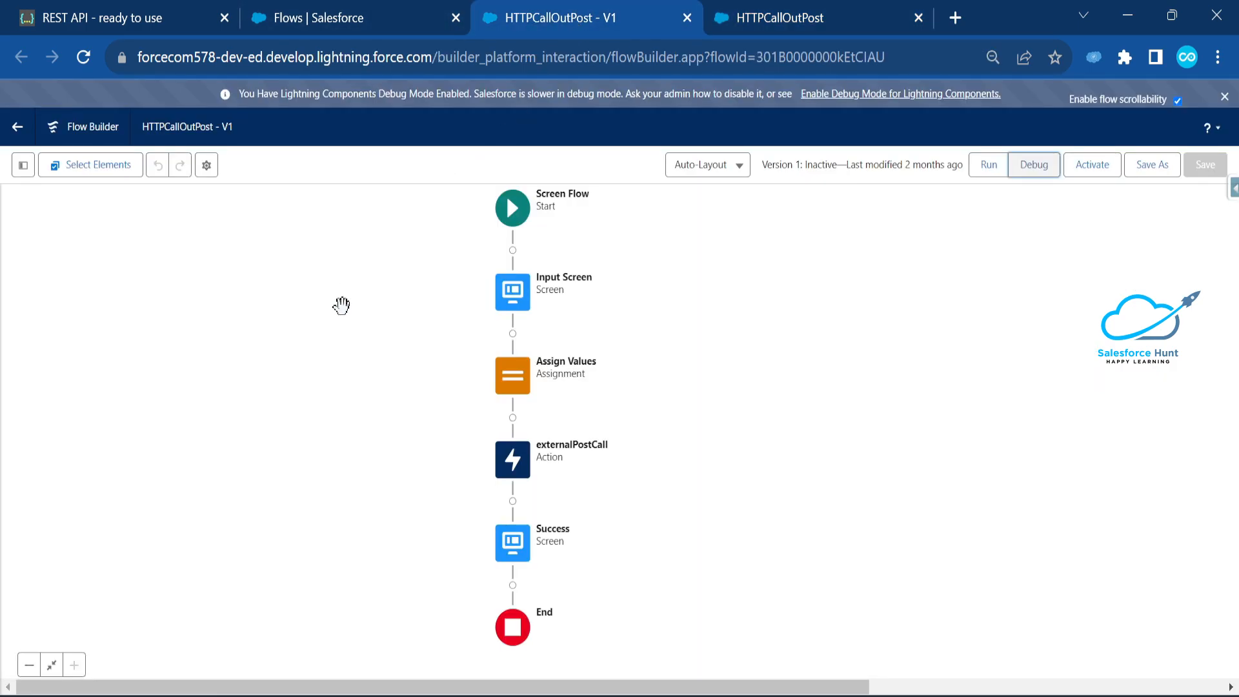
{"action": "left_click", "coordinate": [245, 14]}
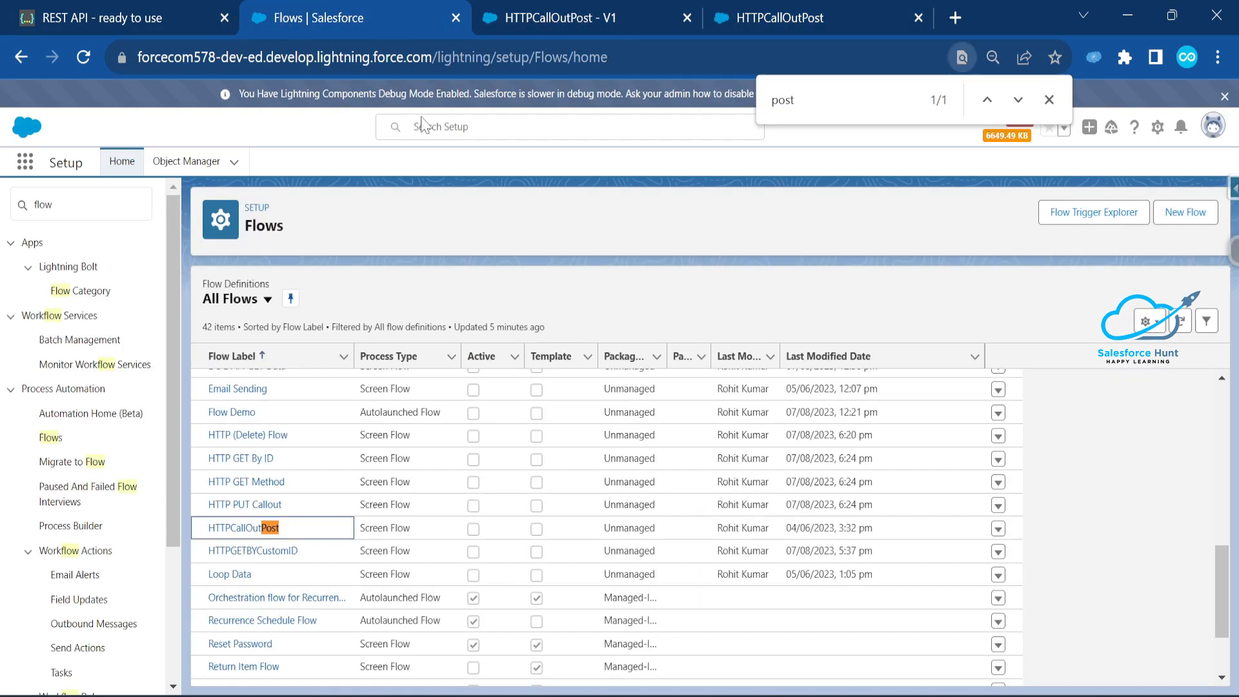
{"action": "left_click", "coordinate": [1106, 210]}
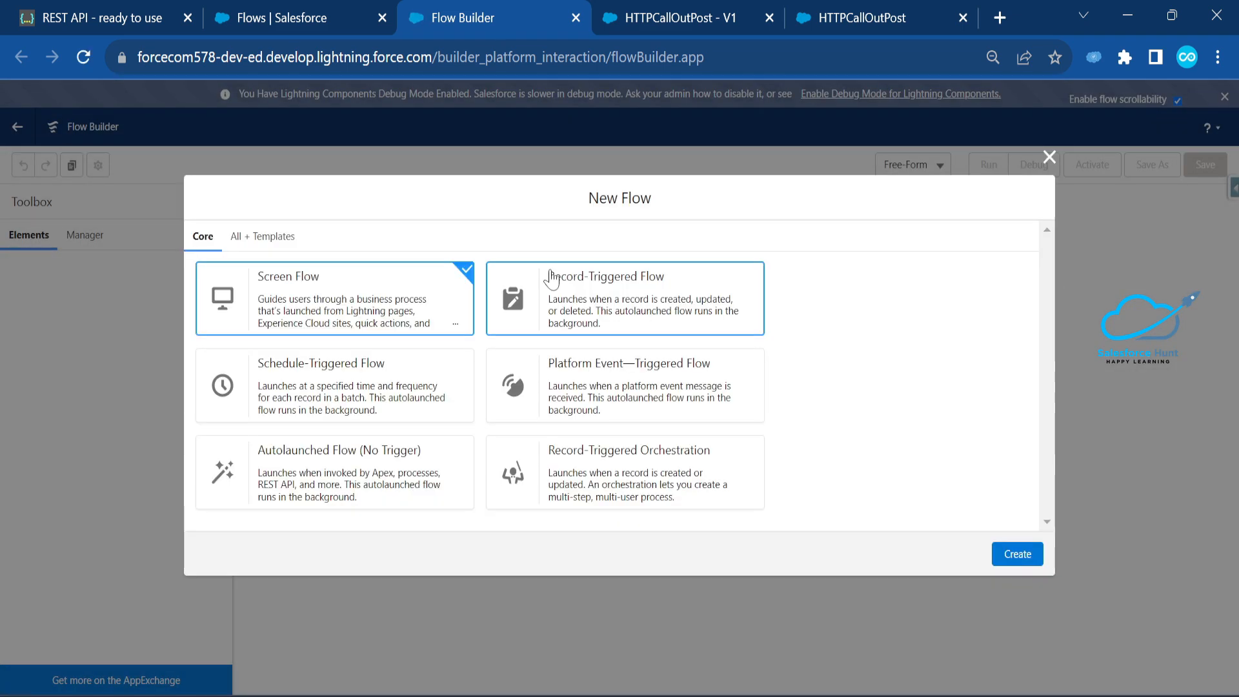
{"action": "left_click", "coordinate": [1013, 555]}
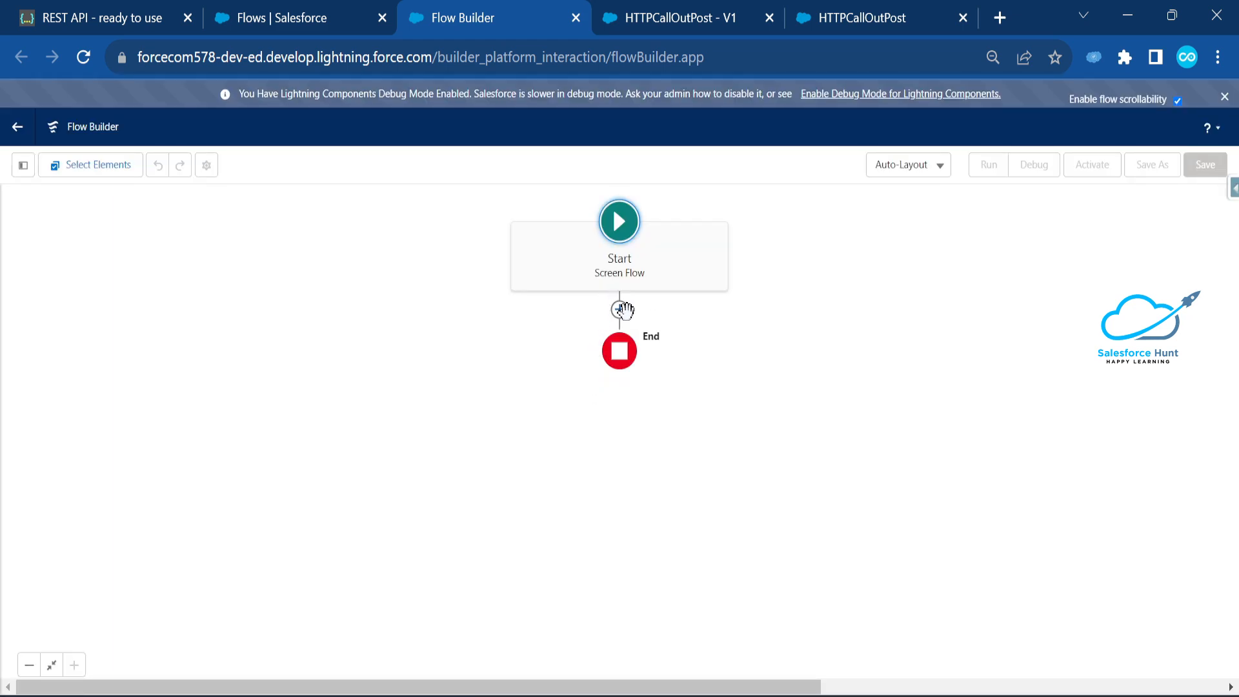
- Add a Screen element after the start of the flow, with the label and API name Screen1
{"action": "left_click", "coordinate": [619, 310]}
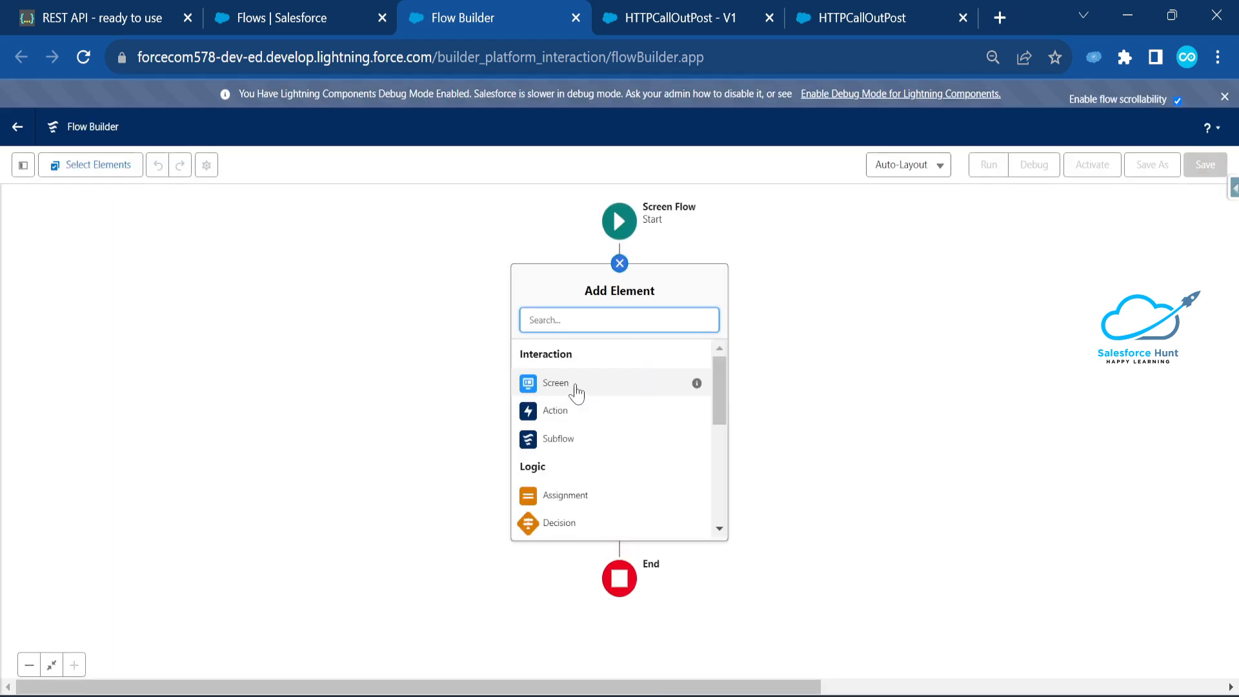
{"action": "left_click", "coordinate": [594, 387]}
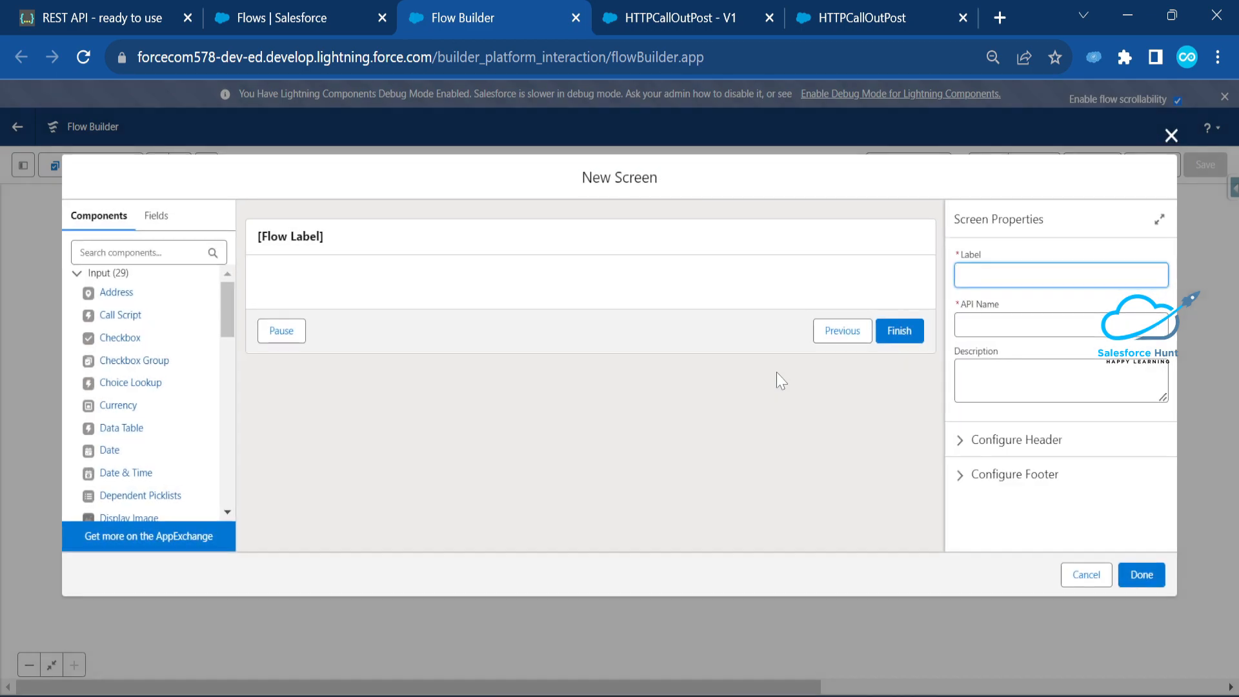
{"action": "type", "text": "Screen1"}
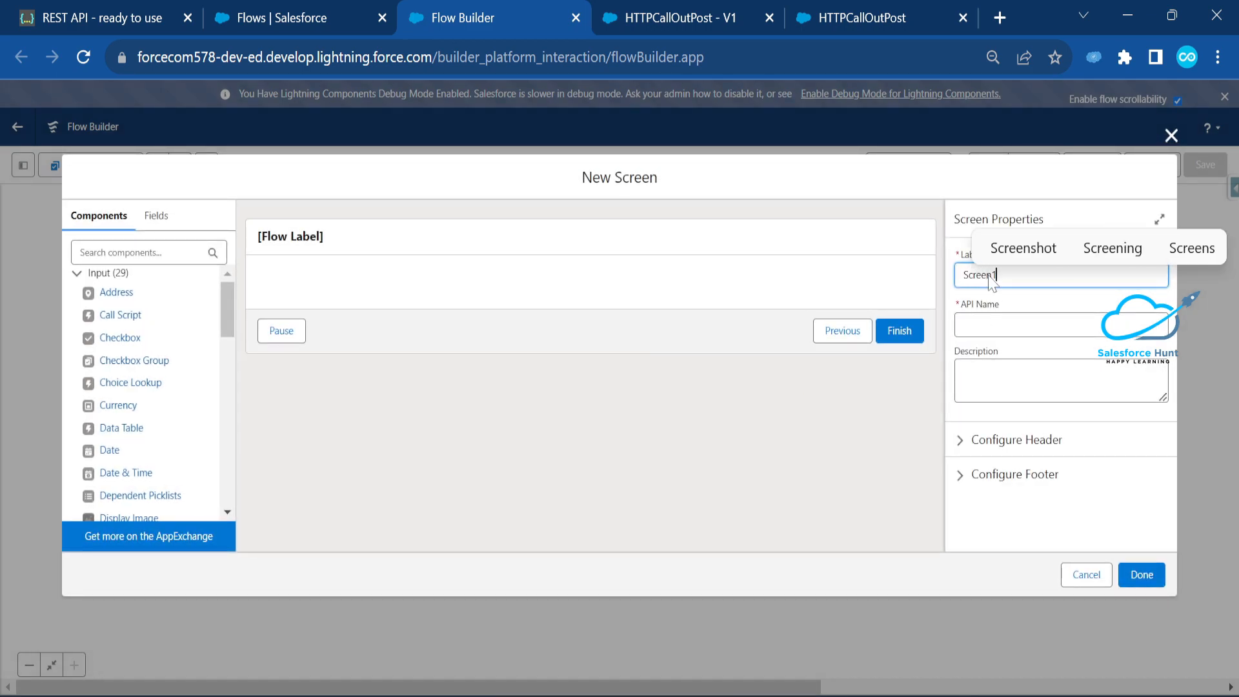
{"action": "key", "text": "Tab"}
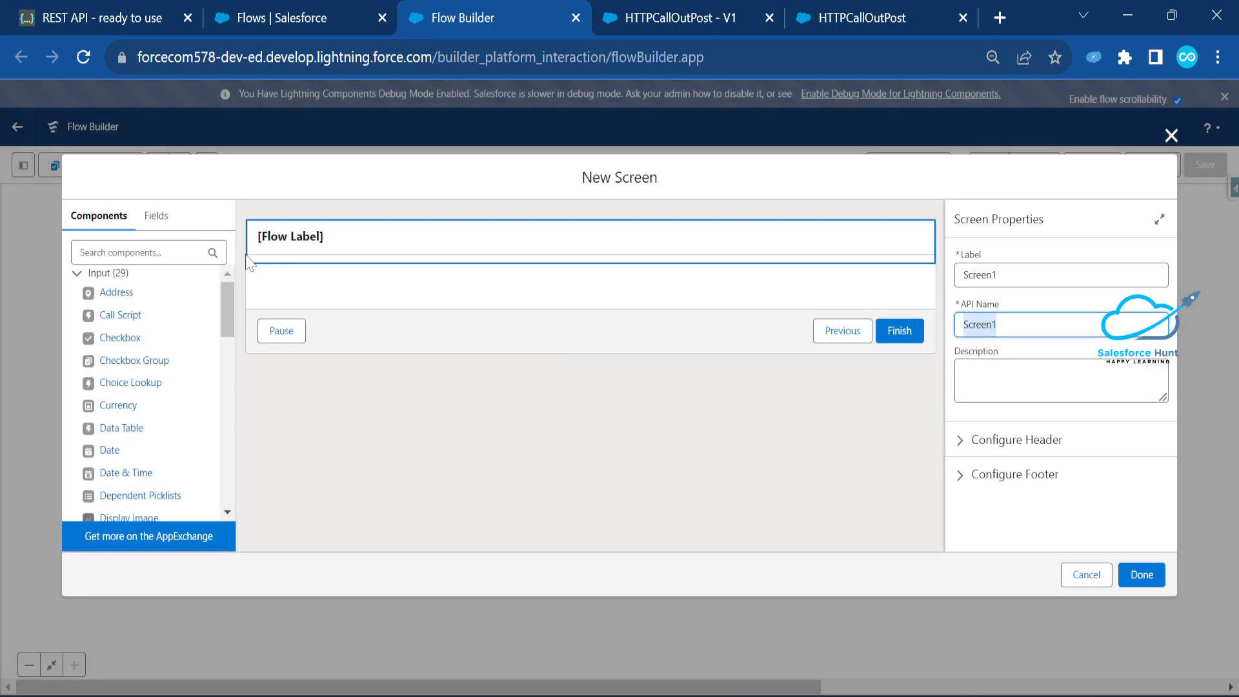
- Place a Text input labelled Enter Product Id, API name Enter_Product_Id, on Screen1 and finish the screen
{"action": "left_click", "coordinate": [135, 253]}
{"action": "type", "text": "text"}
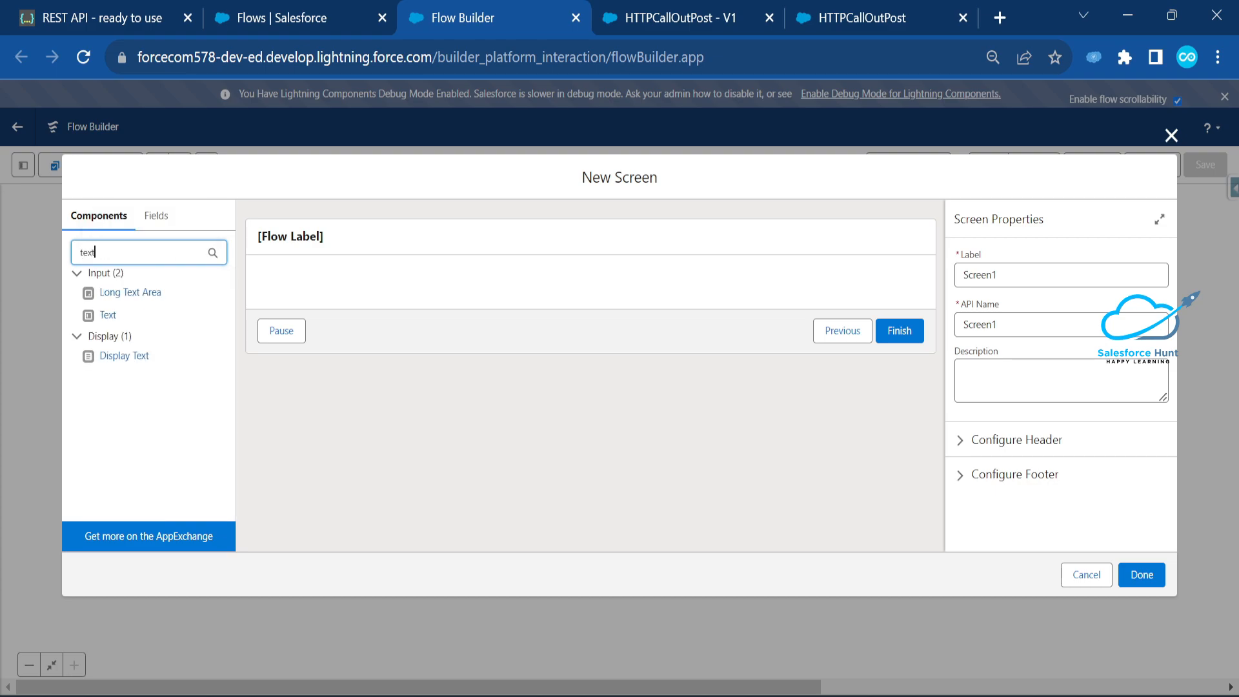
{"action": "left_click_drag", "start_coordinate": [106, 315], "coordinate": [327, 294]}
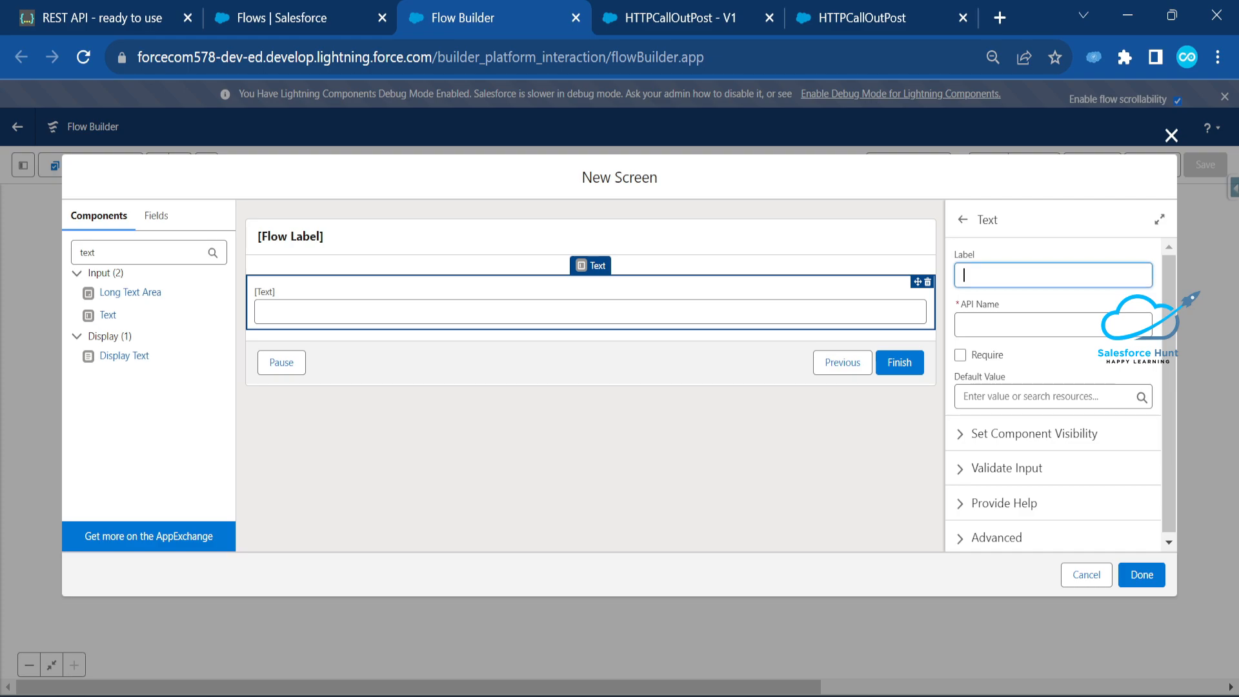
{"action": "type", "text": "Enter Product Id"}
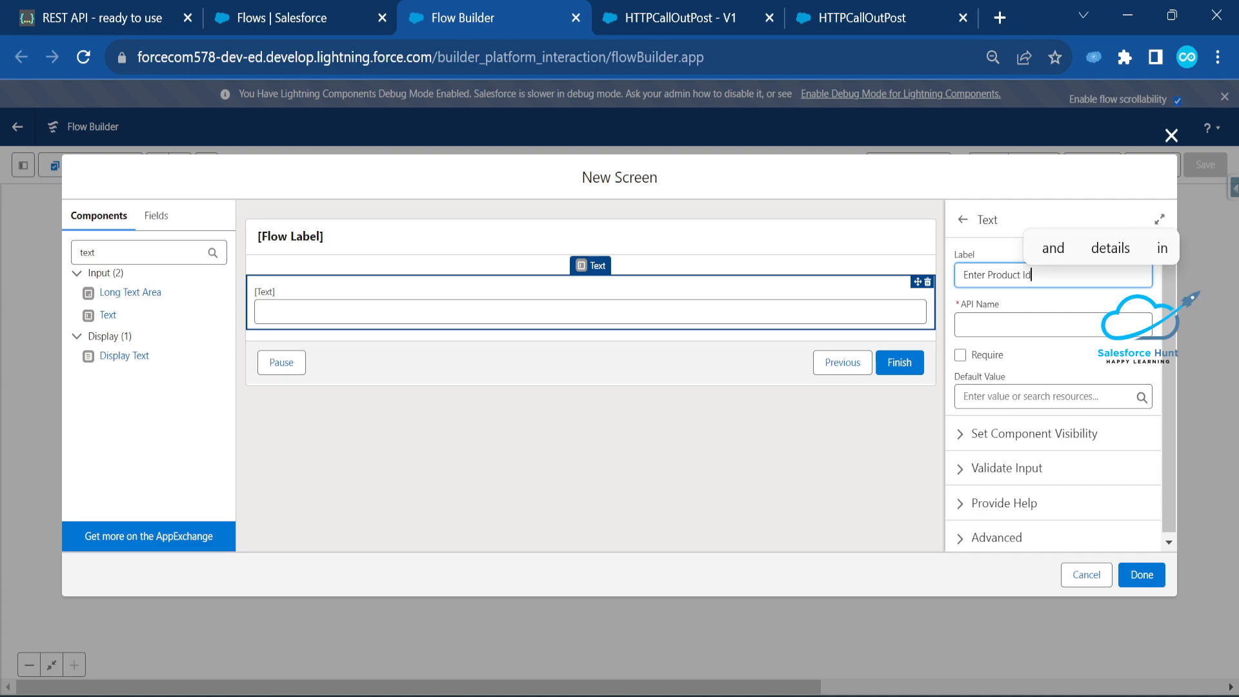
{"action": "key", "text": "Tab"}
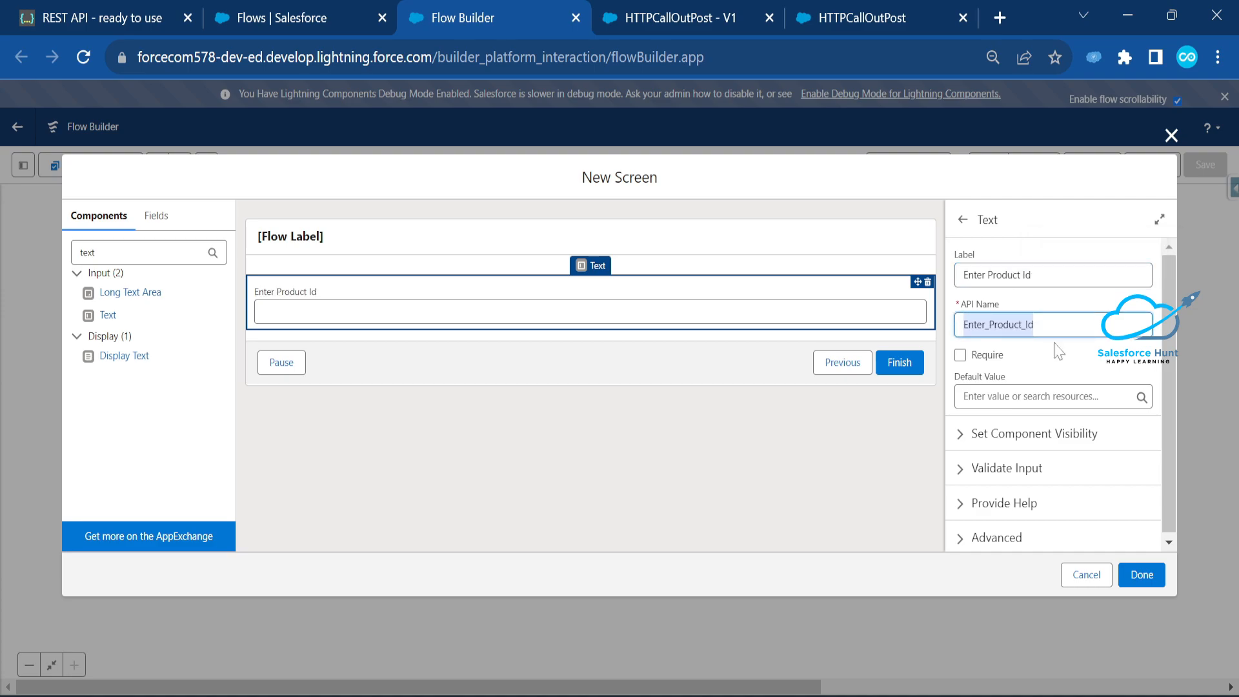
{"action": "left_click", "coordinate": [1147, 576]}
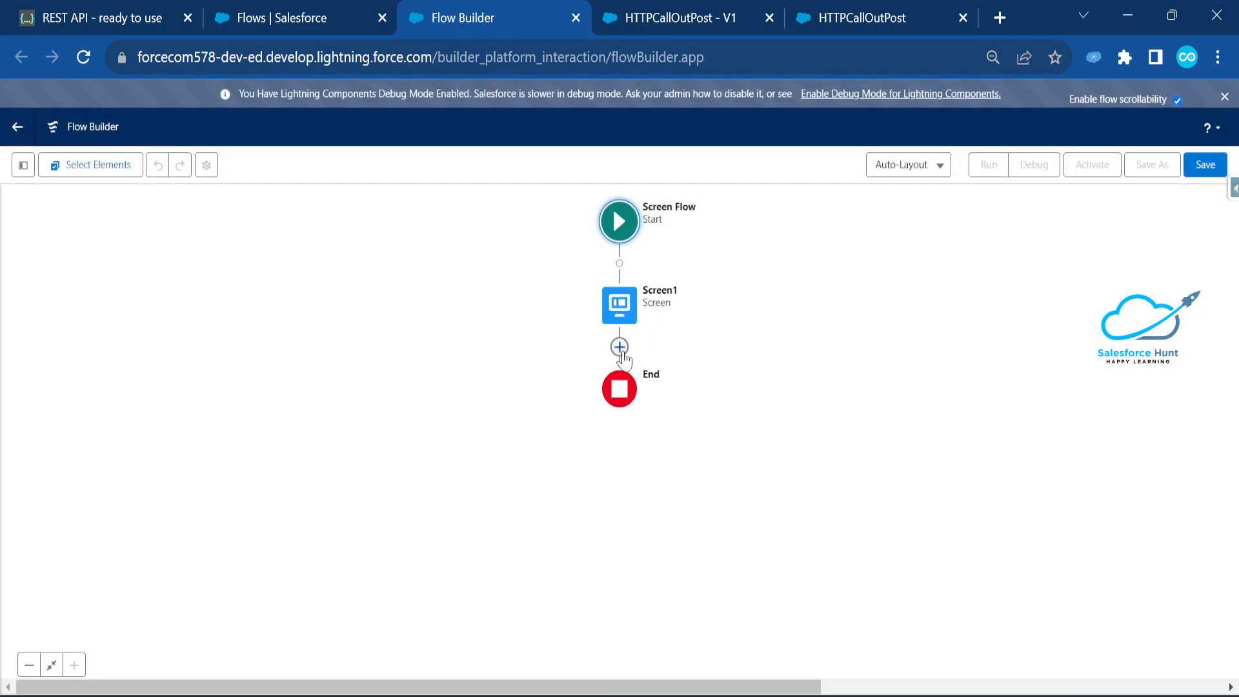
- Add an Action after Screen1 with a new HTTP callout whose external service is named HTTPGETMethod, using the All HTTPS CallOut named credential
{"action": "left_click", "coordinate": [619, 347]}
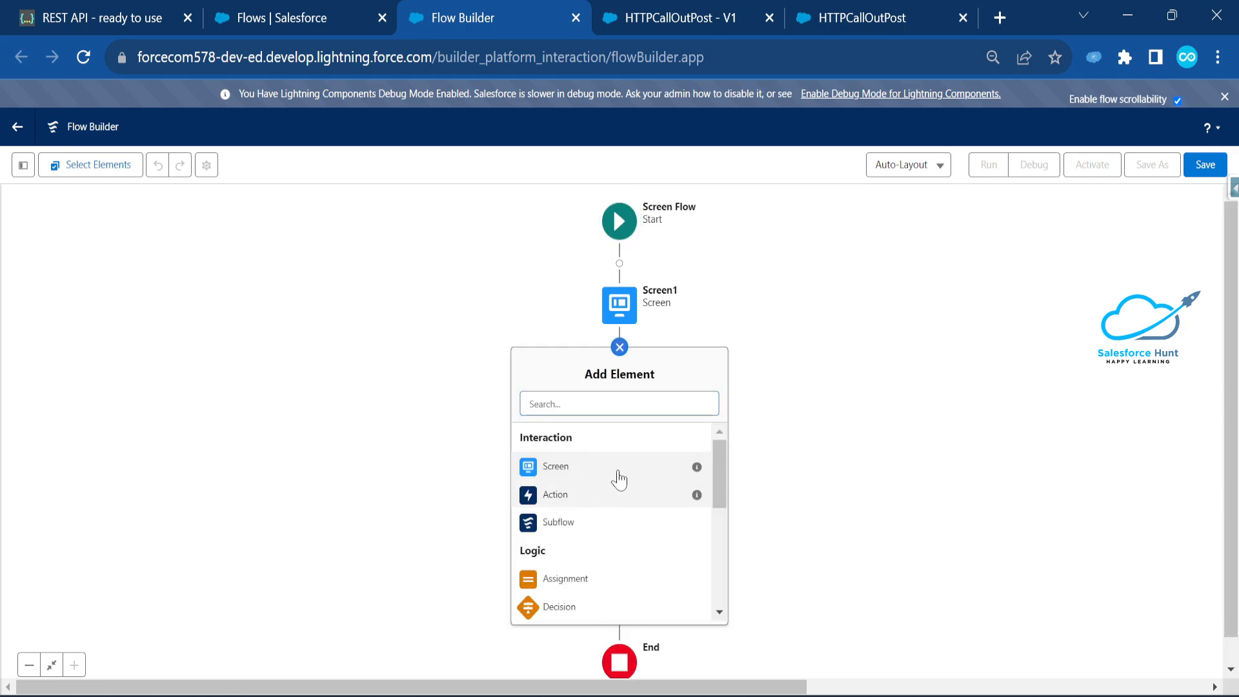
{"action": "left_click", "coordinate": [597, 478]}
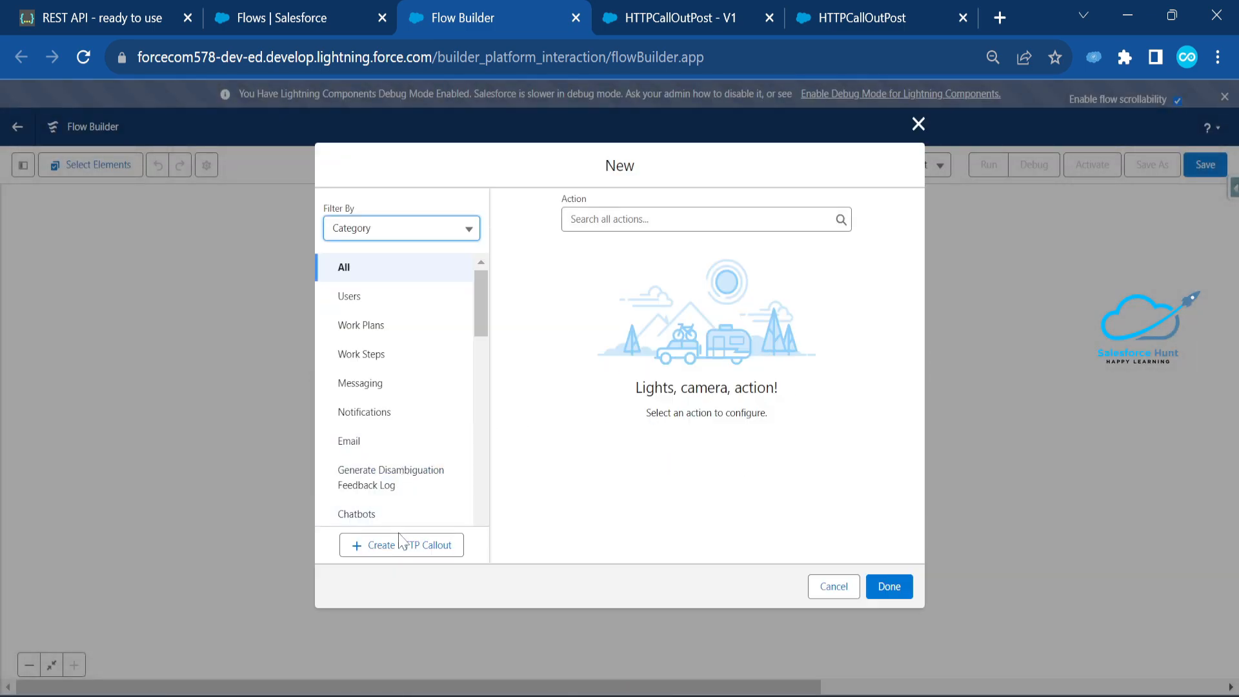
{"action": "left_click", "coordinate": [395, 546]}
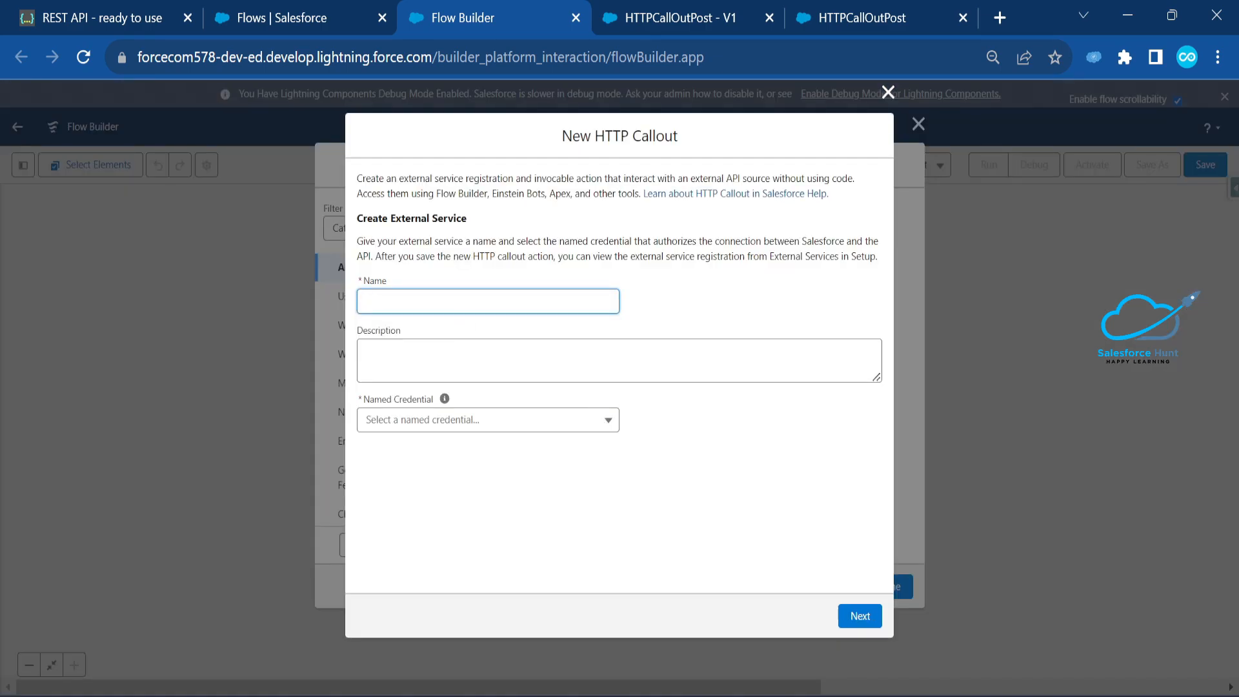
{"action": "type", "text": "HTTPGETMethod"}
{"action": "key", "text": "Tab"}
{"action": "left_click", "coordinate": [410, 423]}
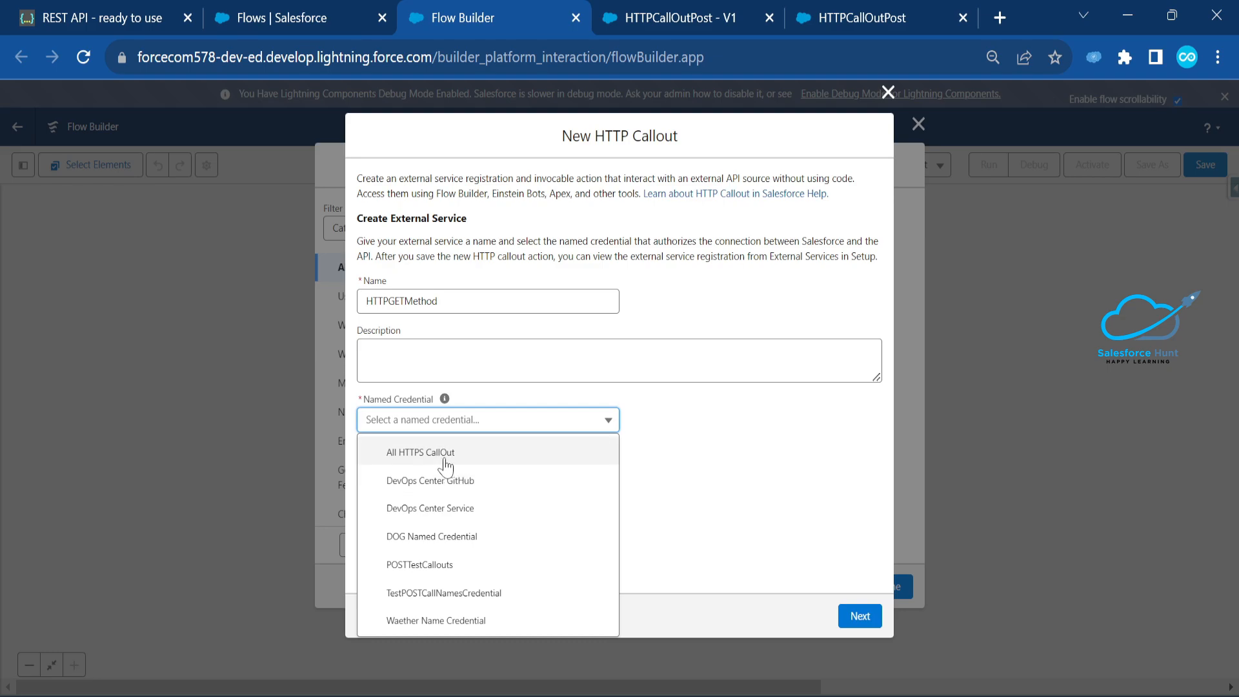
{"action": "left_click", "coordinate": [446, 455]}
{"action": "left_click_drag", "start_coordinate": [493, 470], "coordinate": [380, 473]}
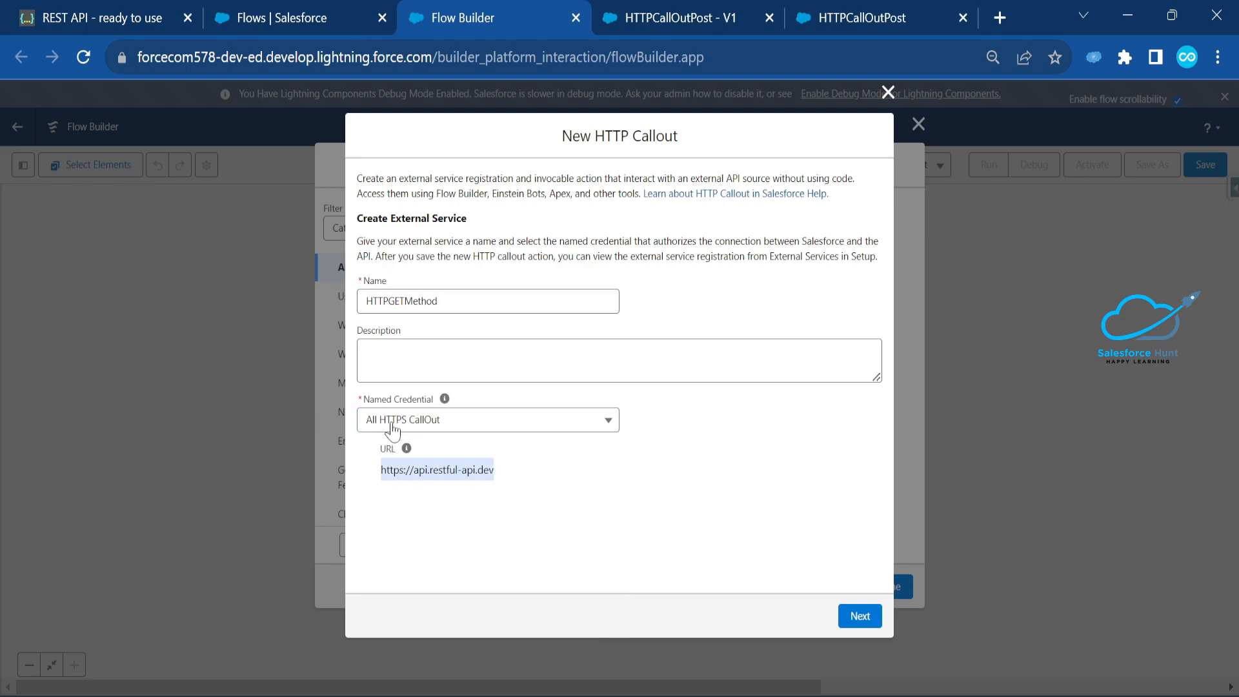
{"action": "left_click", "coordinate": [860, 617]}
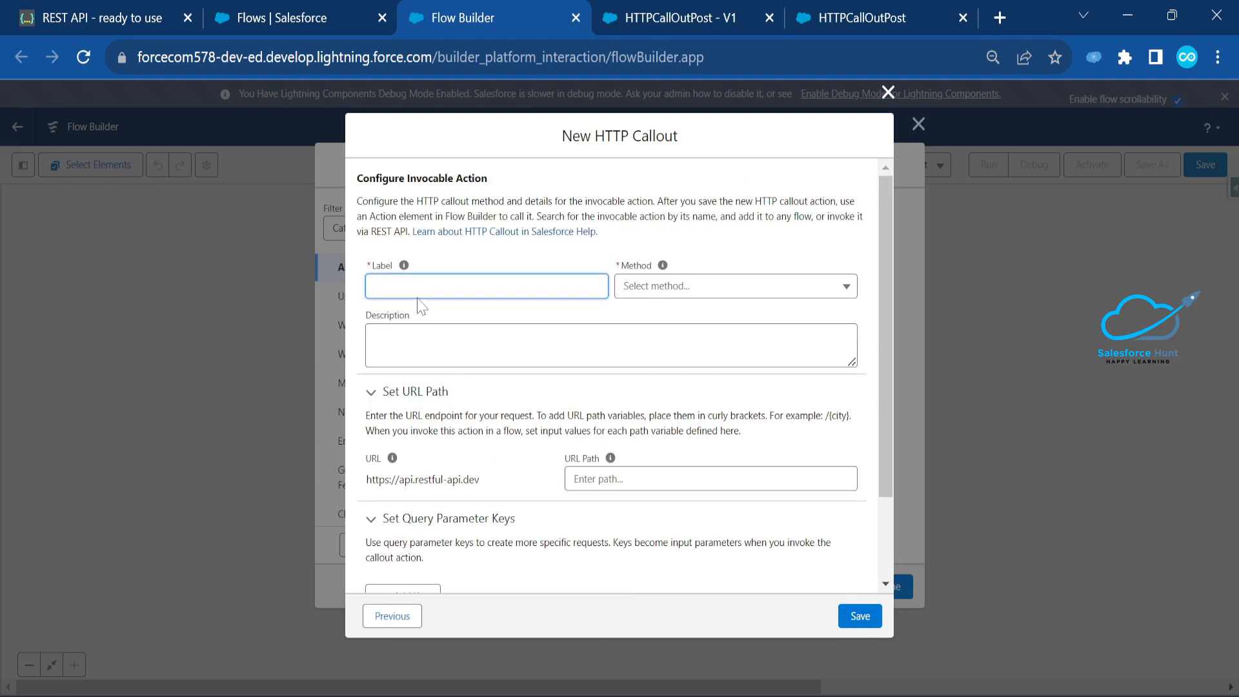
- Label the callout's invocable action HTTPGET and set its method to GET
{"action": "type", "text": "HTT"}
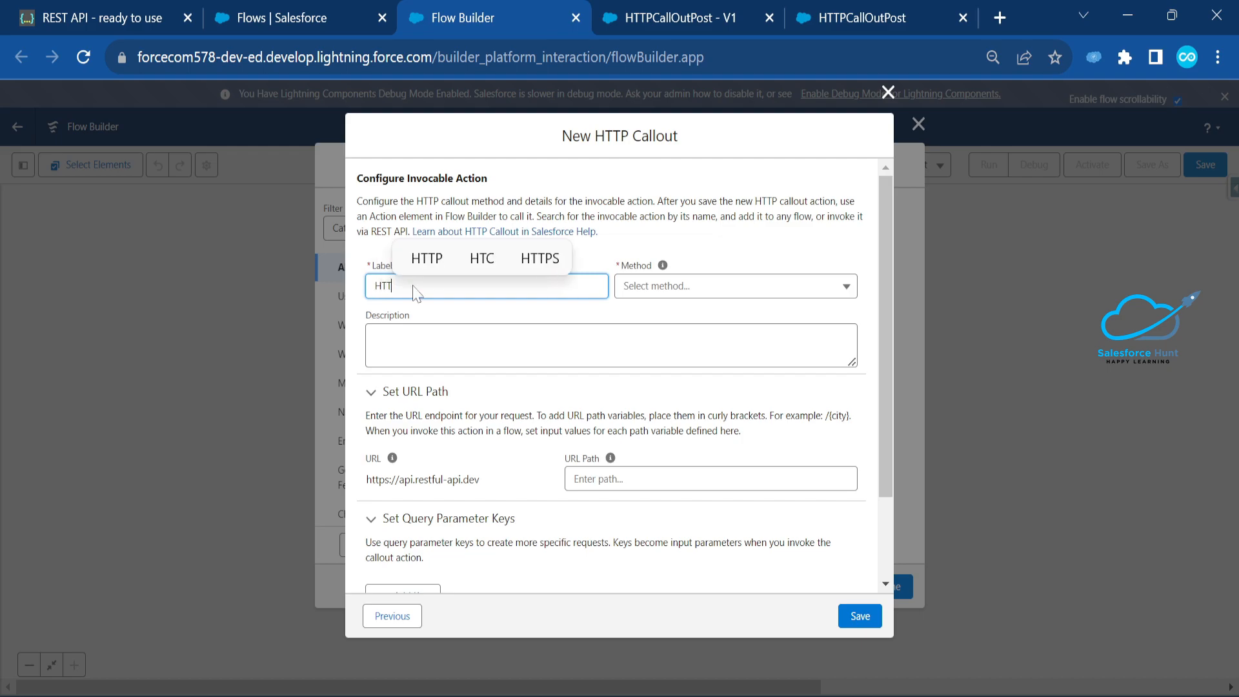
{"action": "type", "text": "PGET"}
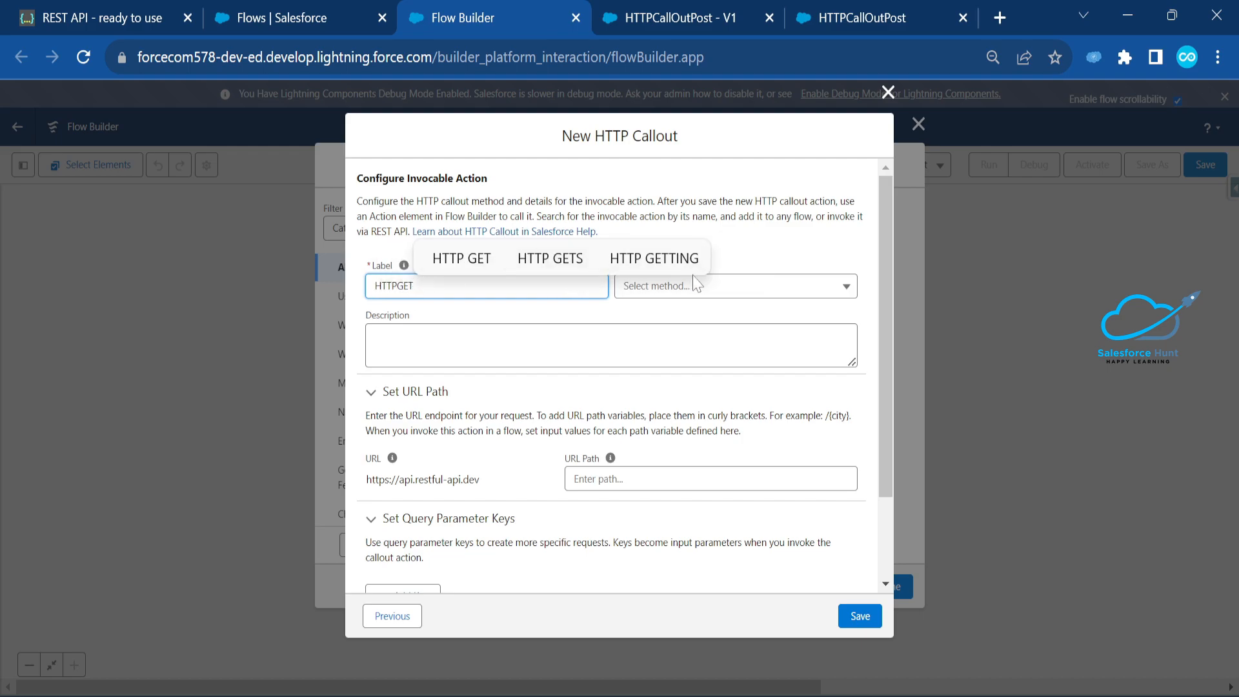
{"action": "left_click", "coordinate": [732, 294]}
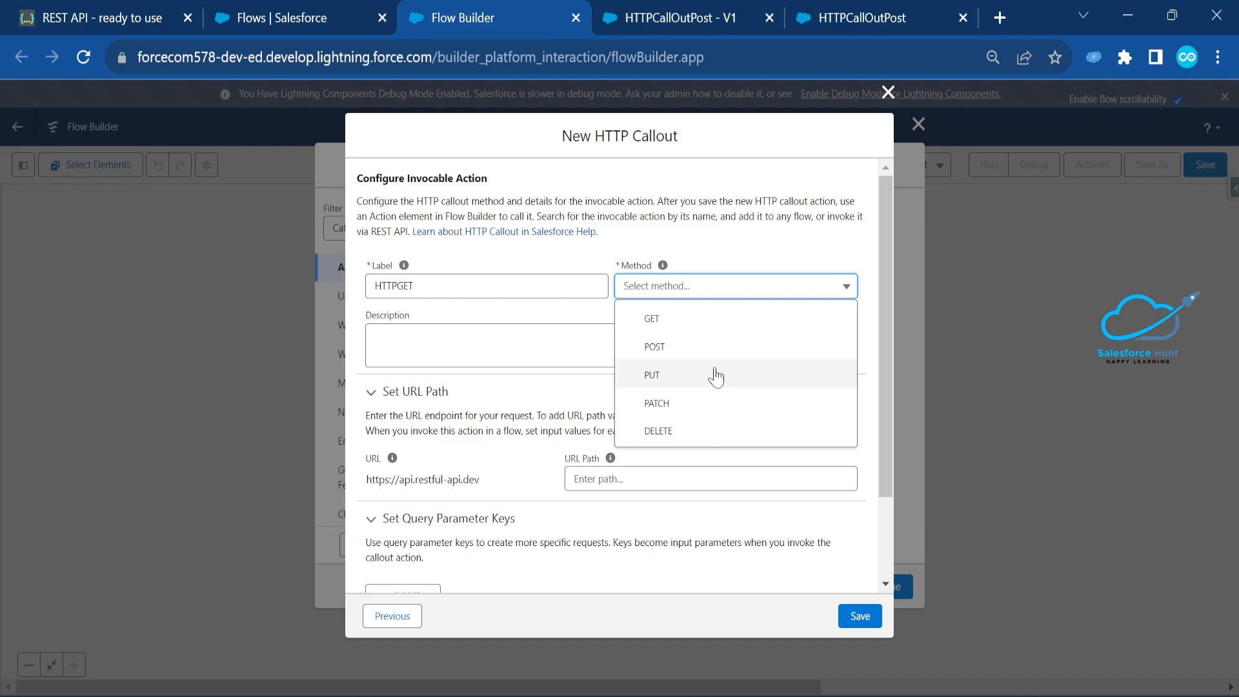
{"action": "left_click", "coordinate": [665, 319]}
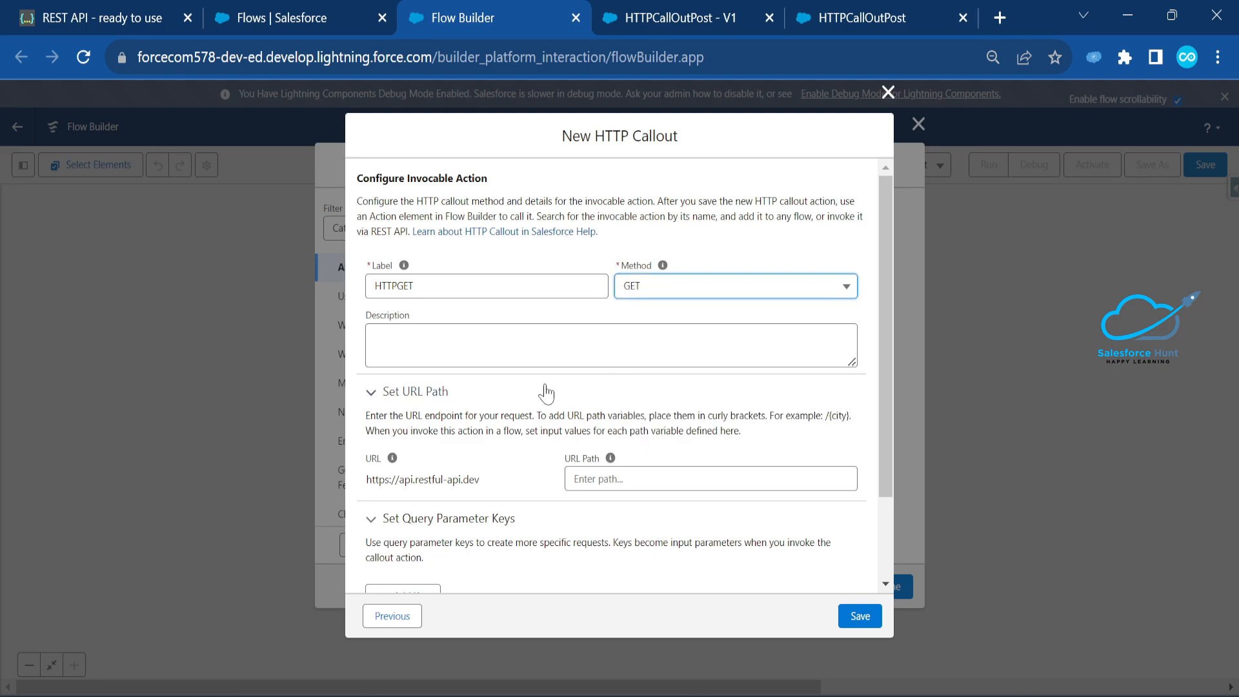
- Set the callout's URL path to /objects/{test}, checking the objects segment in the Postman request URL
{"action": "left_click", "coordinate": [574, 479]}
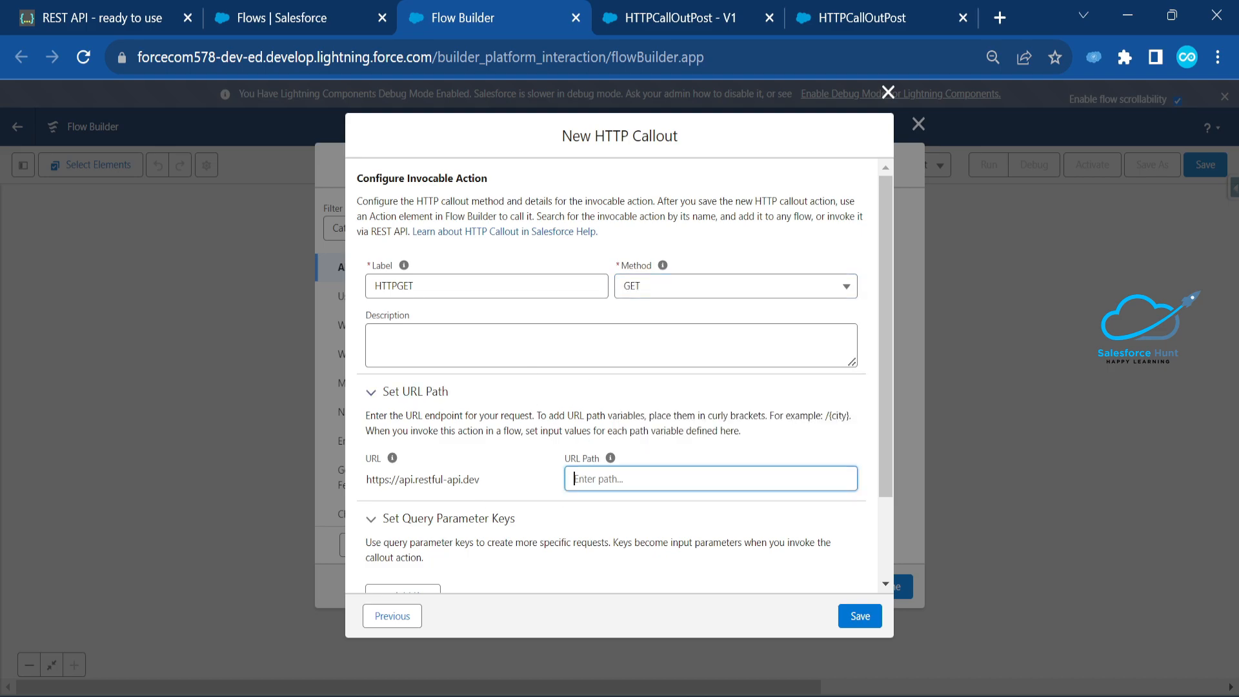
{"action": "type", "text": "/"}
{"action": "left_click_drag", "start_coordinate": [385, 479], "coordinate": [447, 480]}
{"action": "left_click", "coordinate": [578, 479]}
{"action": "key", "text": "alt+Tab"}
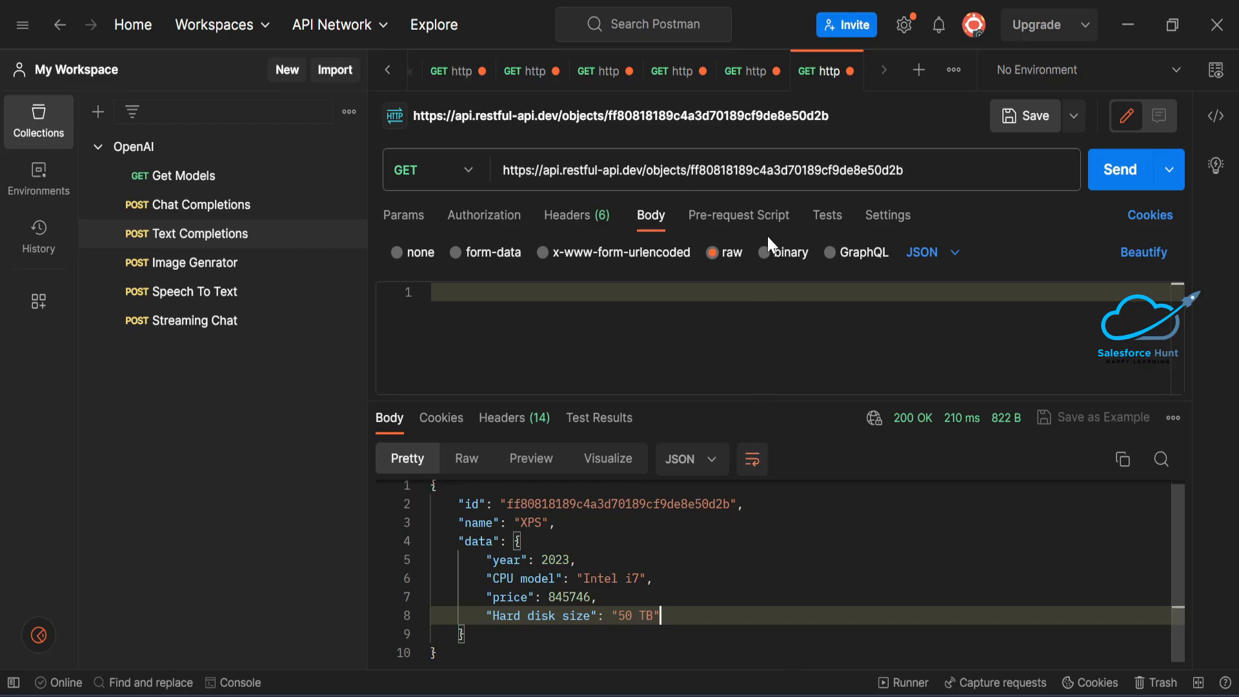
{"action": "left_click_drag", "start_coordinate": [642, 171], "coordinate": [681, 171]}
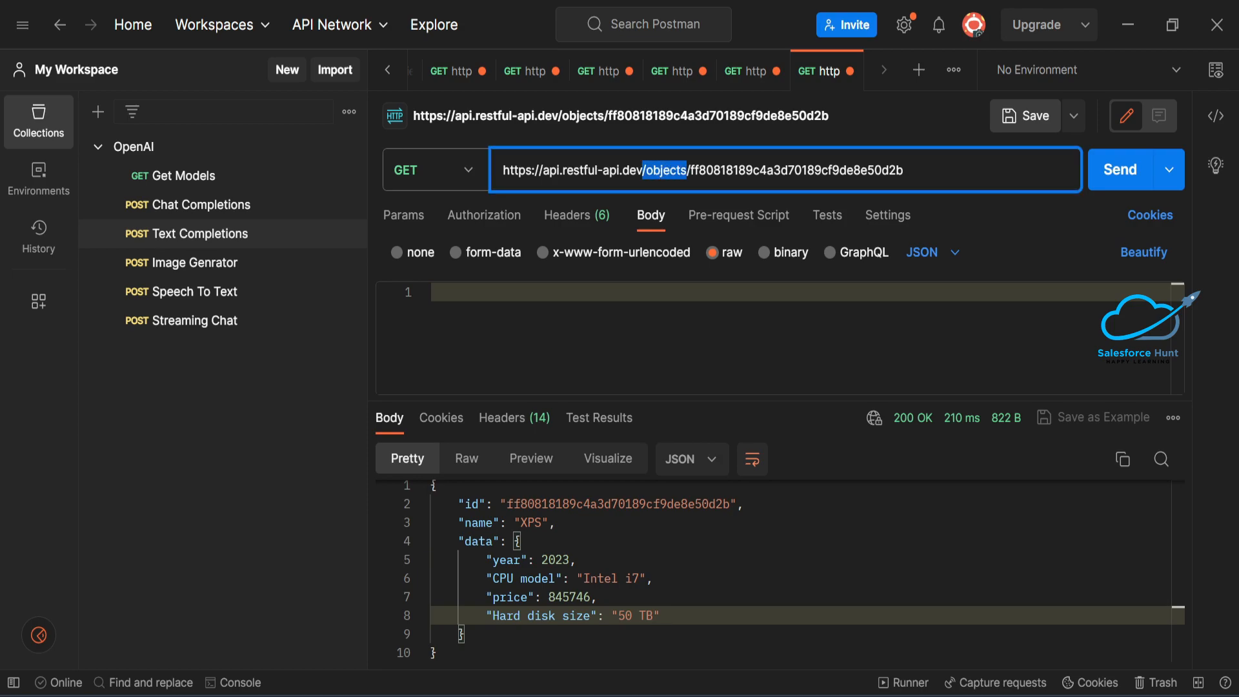
{"action": "key", "text": "alt+Tab"}
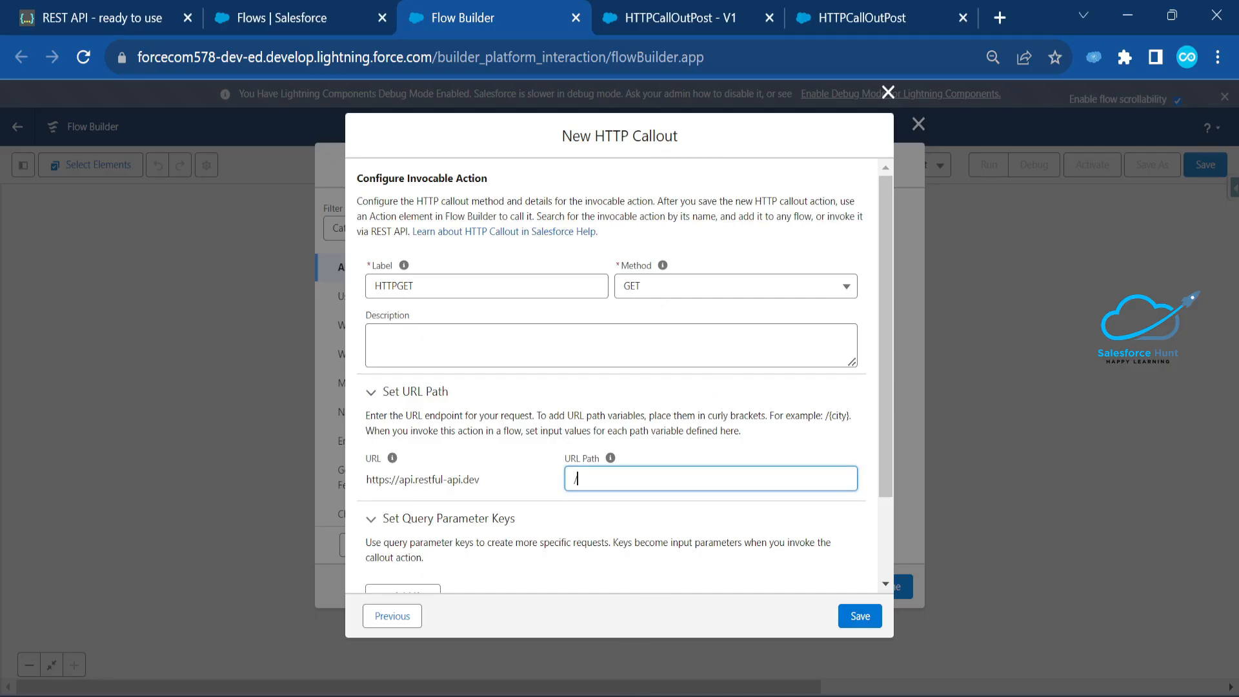
{"action": "type", "text": "/objects"}
{"action": "key", "text": "BackSpace"}
{"action": "type", "text": "}"}
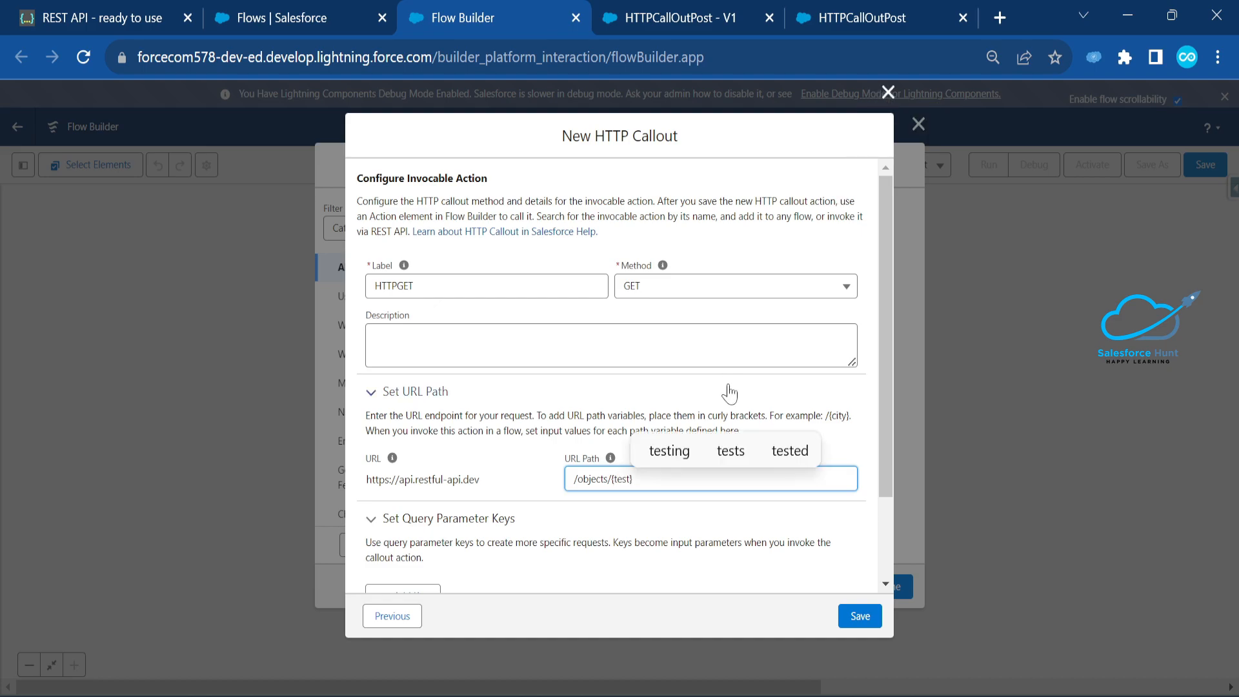
- View the data type choices for the test path variable, and discard the unfinished callout along with its new action
{"action": "left_click", "coordinate": [872, 413]}
{"action": "scroll", "coordinate": [852, 423], "scroll_direction": "down", "scroll_amount": 4}
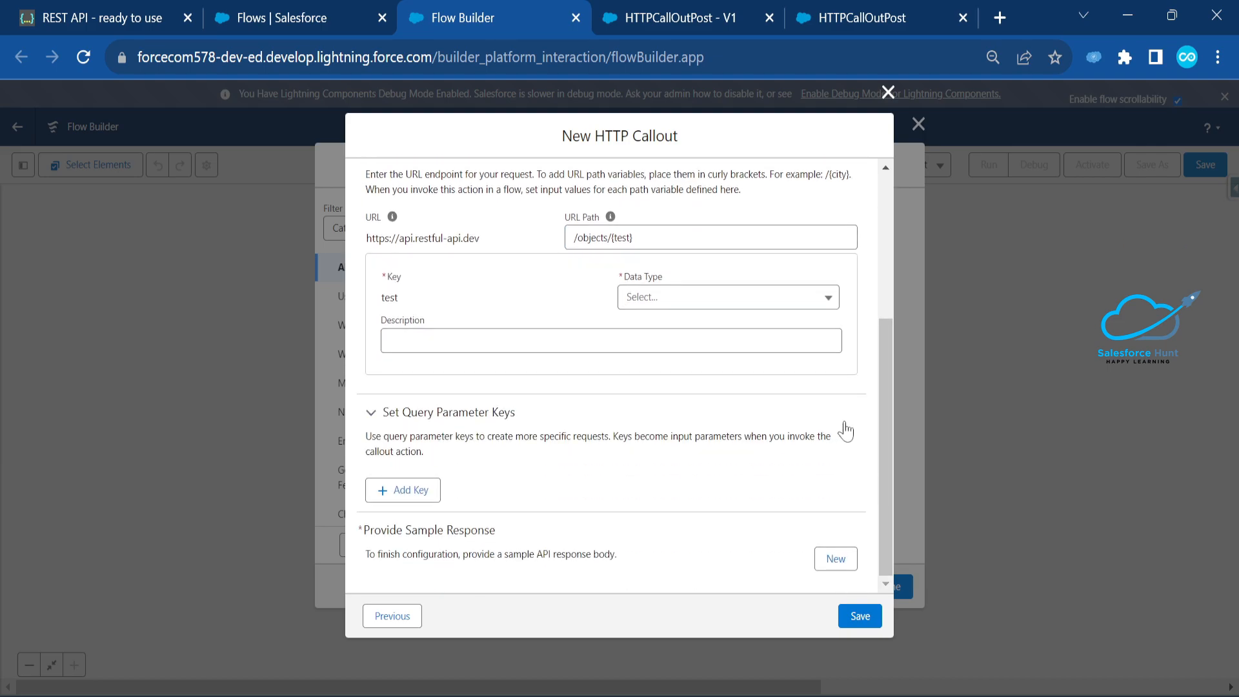
{"action": "left_click", "coordinate": [658, 303]}
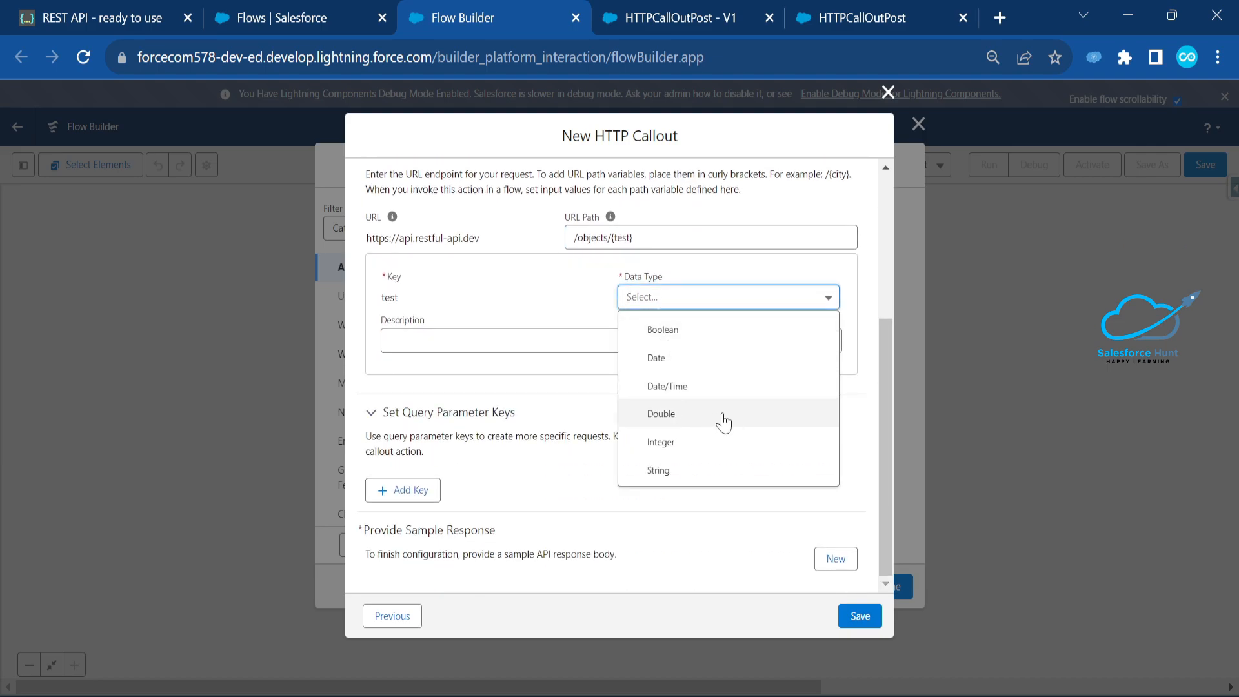
{"action": "left_click", "coordinate": [888, 92]}
{"action": "left_click", "coordinate": [918, 123]}
- Try to save the flow with the label HTTP(GET) Method and the API name HTTP_GET_Method
{"action": "left_click", "coordinate": [1205, 165]}
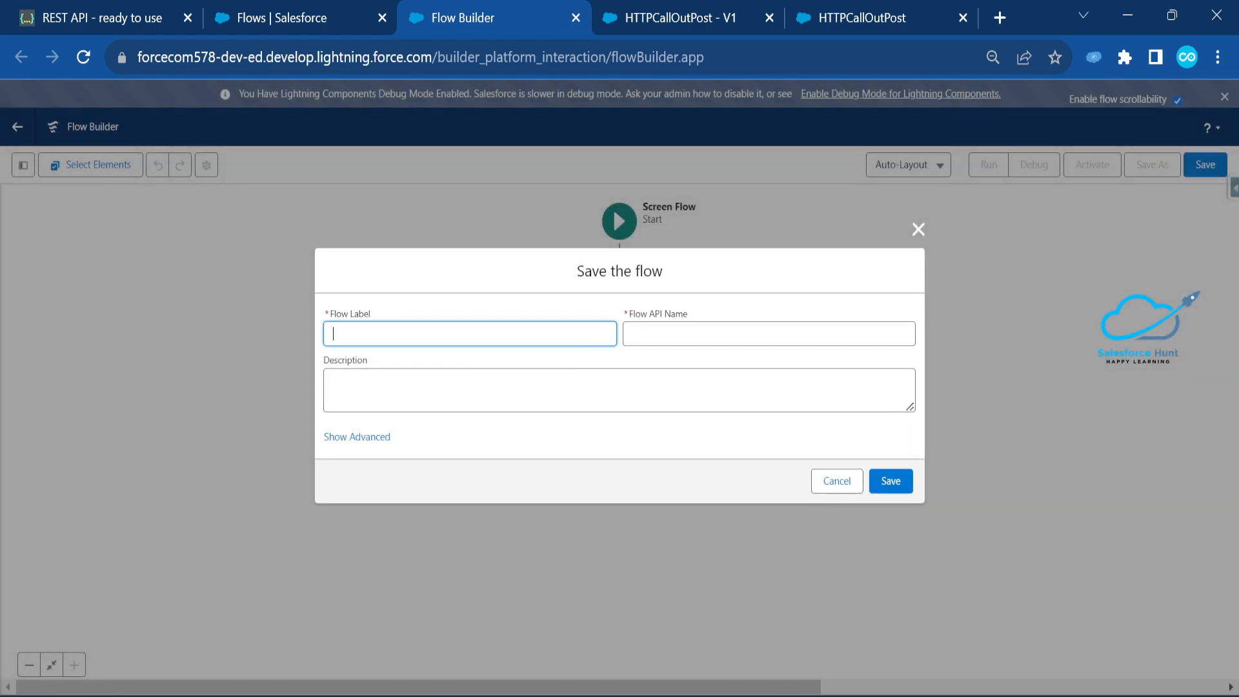
{"action": "type", "text": "HTT"}
{"action": "type", "text": "P"}
{"action": "type", "text": "C"}
{"action": "type", "text": "GET"}
{"action": "type", "text": ") Method"}
{"action": "key", "text": "Tab"}
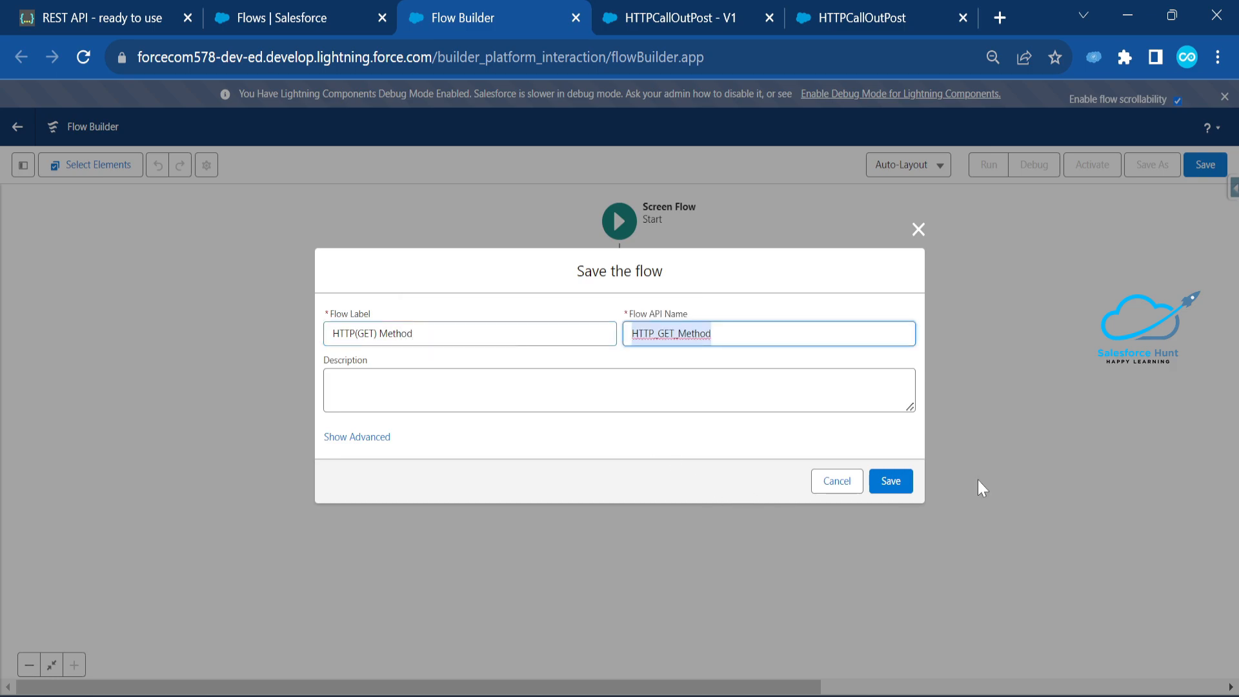
{"action": "left_click", "coordinate": [884, 479]}
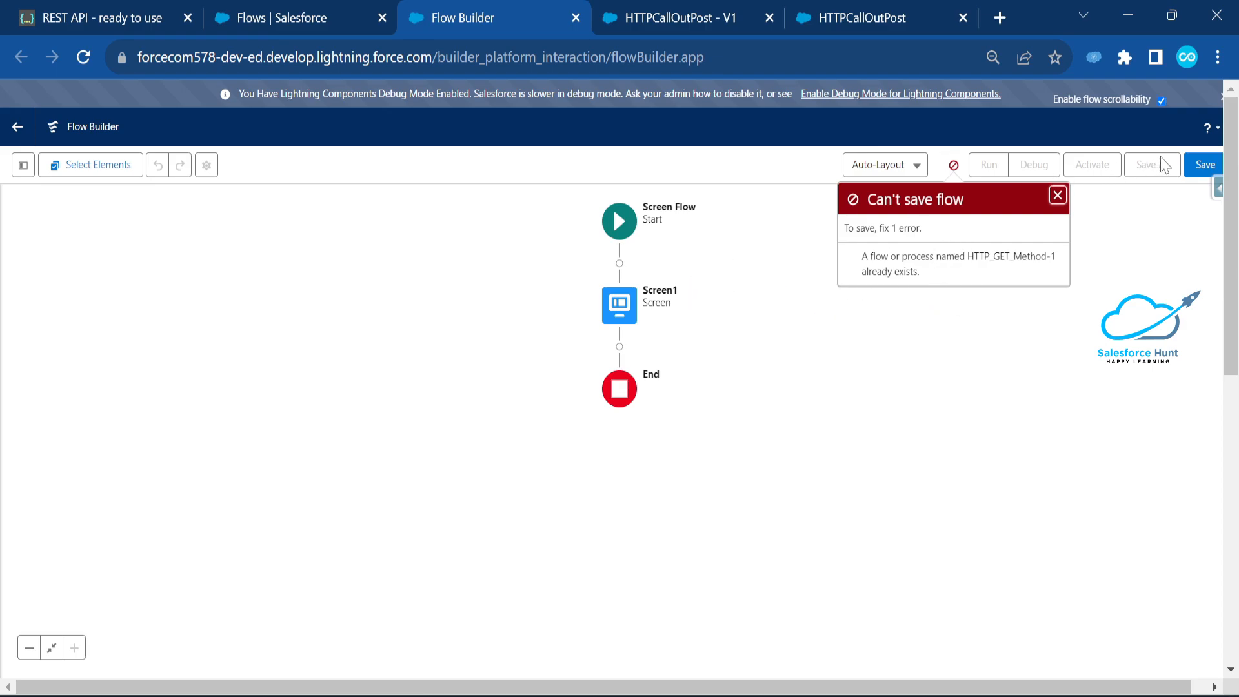
- Save the flow under the label HTTP(GET) Method1, with 1 appended to its API name too
{"action": "left_click", "coordinate": [1204, 165]}
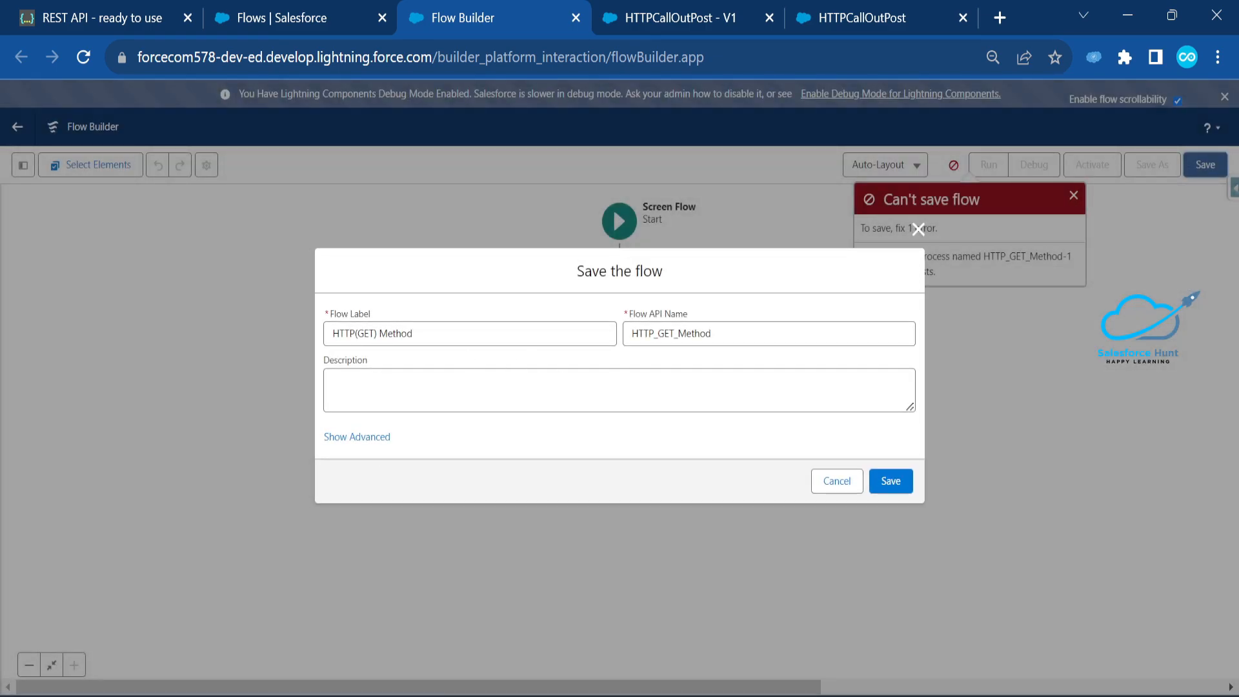
{"action": "left_click", "coordinate": [740, 331]}
{"action": "type", "text": "1"}
{"action": "left_click", "coordinate": [896, 488]}
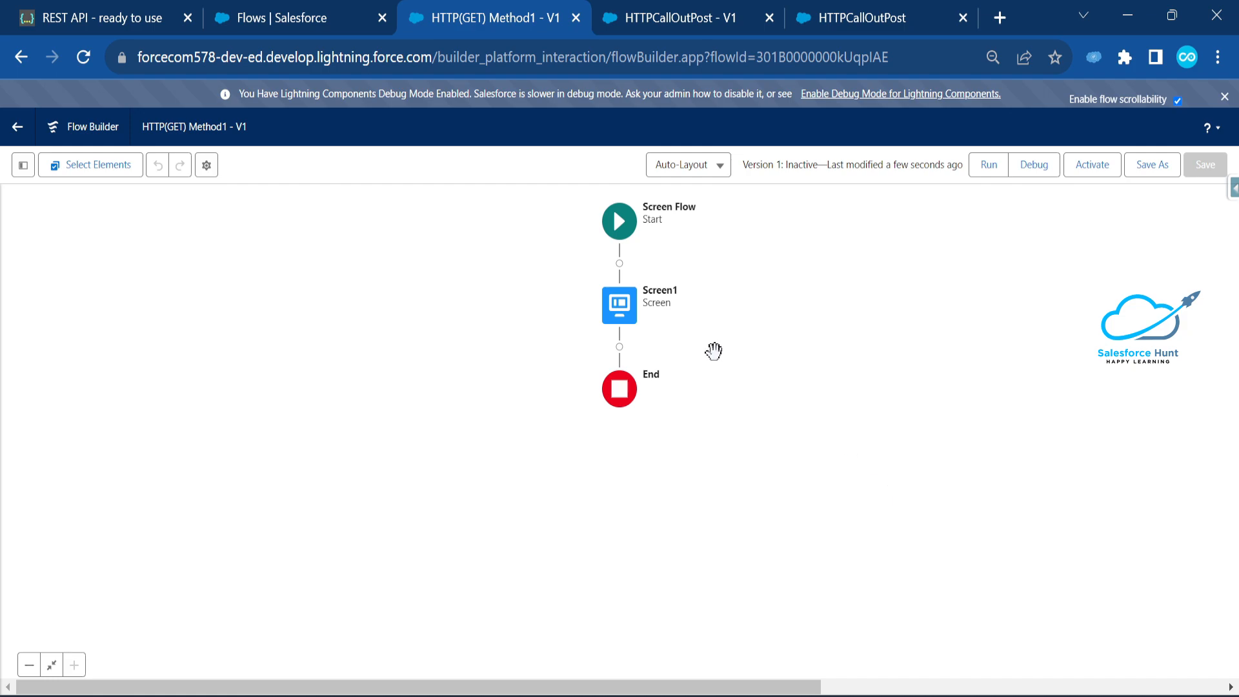
- Copy the API name Enter_Product_Id from the text input on Screen1 and close the screen without changes
{"action": "left_click", "coordinate": [619, 306]}
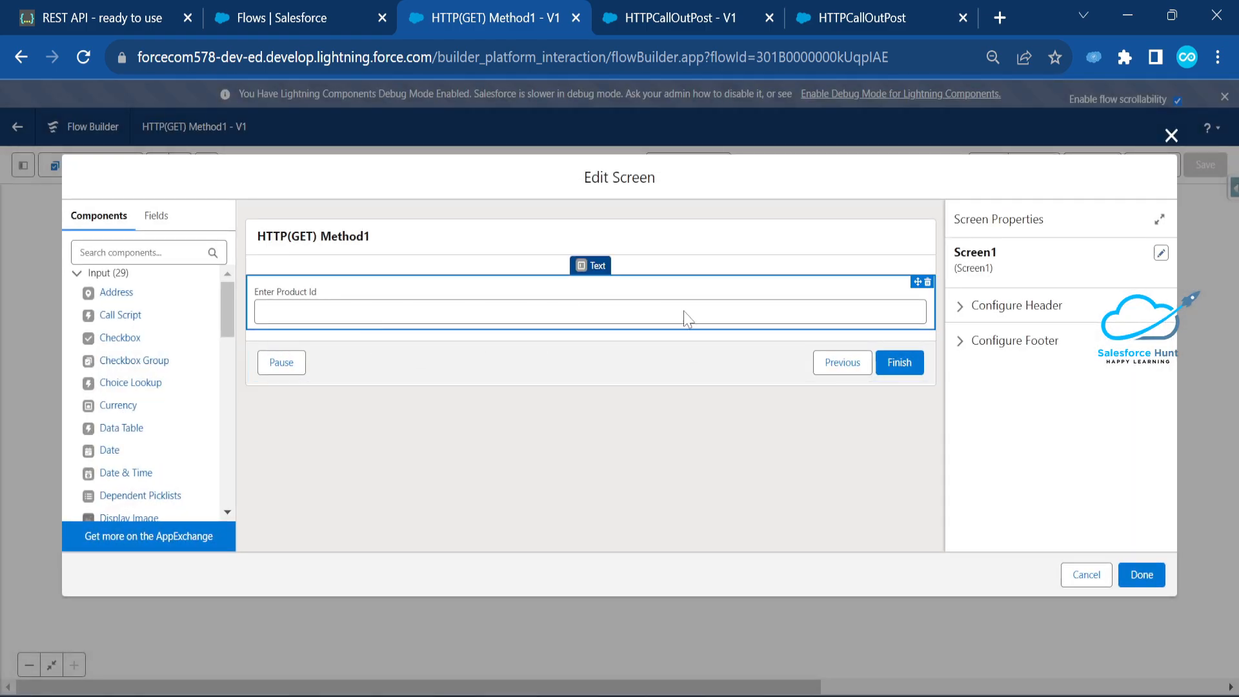
{"action": "left_click", "coordinate": [659, 315]}
{"action": "left_click", "coordinate": [1034, 324]}
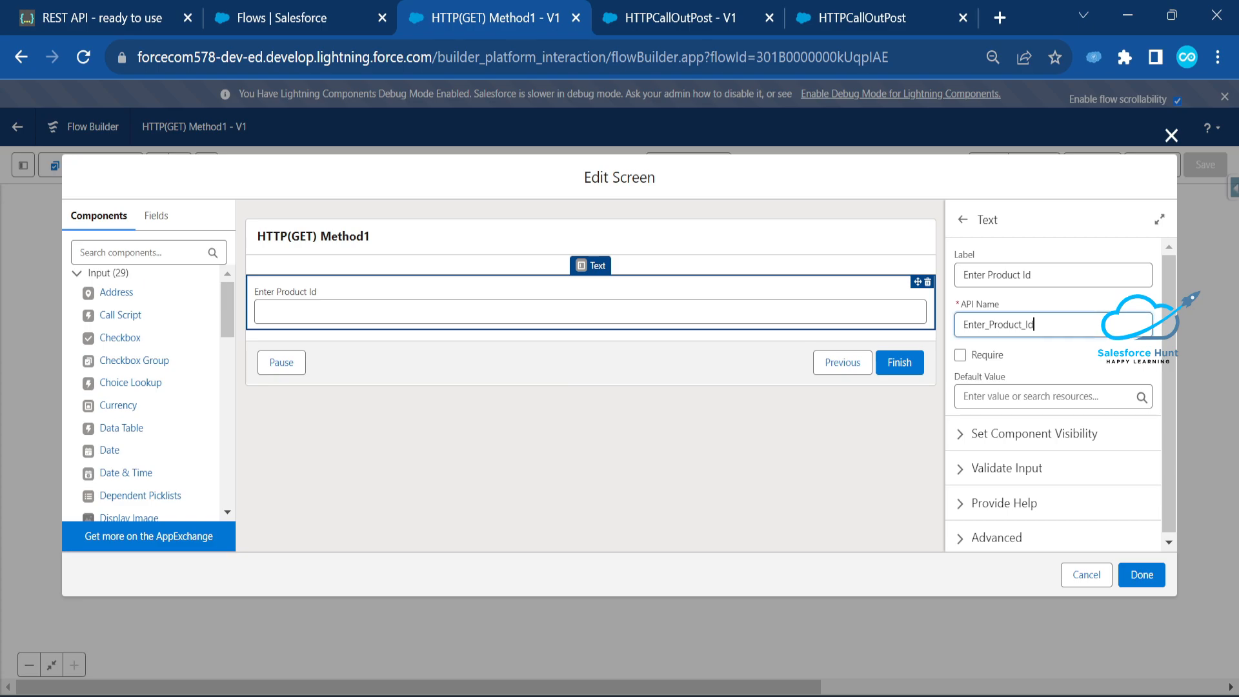
{"action": "left_click_drag", "start_coordinate": [1034, 324], "coordinate": [848, 338]}
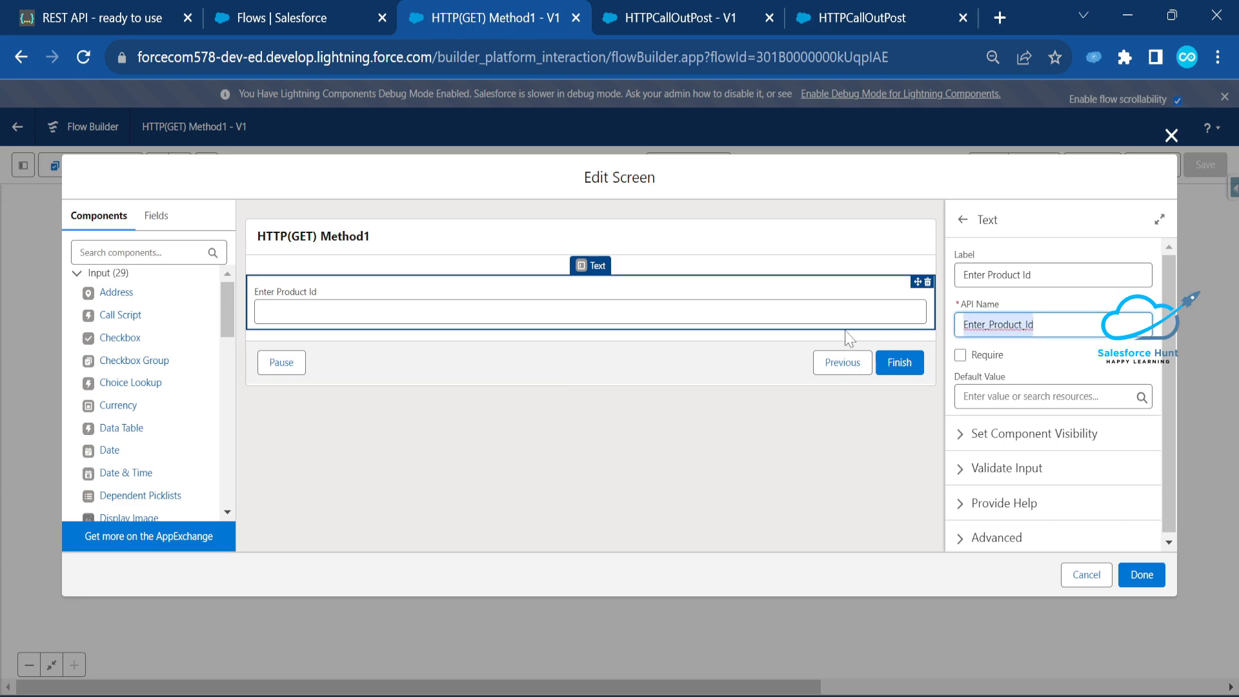
{"action": "left_click", "coordinate": [1172, 135]}
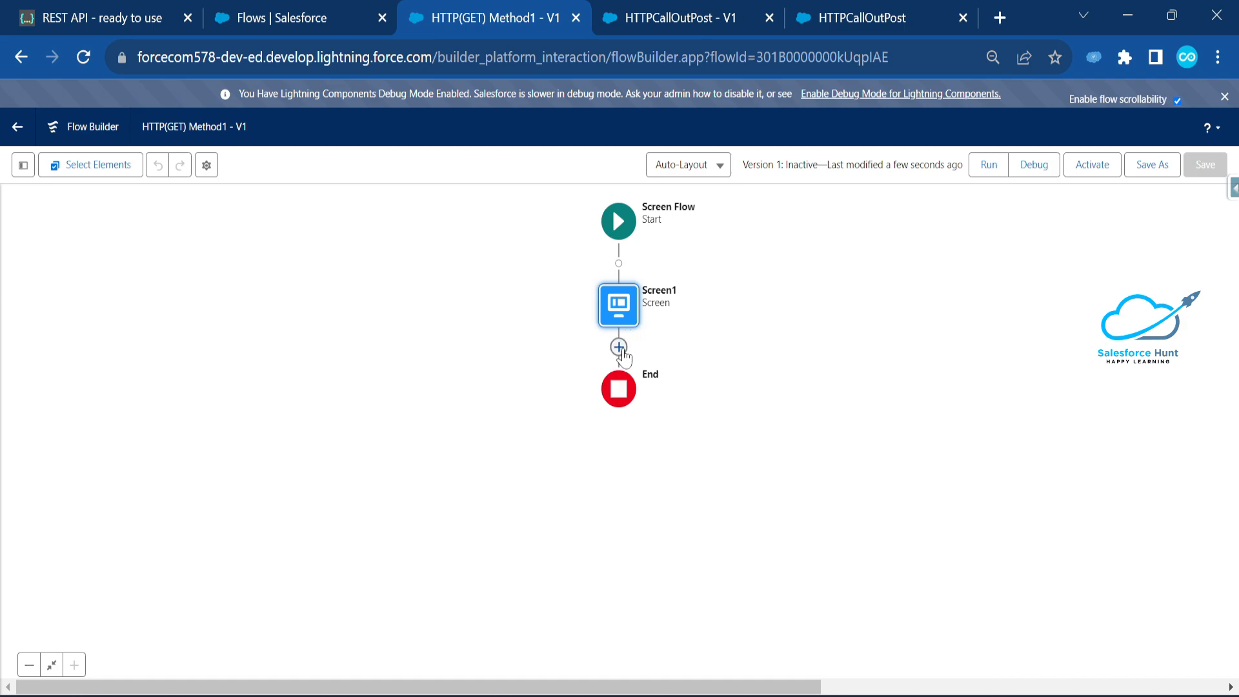
- Add an Action after Screen1 with a new HTTP callout whose external service is named HTTPGET, using the All HTTPS CallOut named credential
{"action": "left_click", "coordinate": [619, 348]}
{"action": "left_click", "coordinate": [546, 500]}
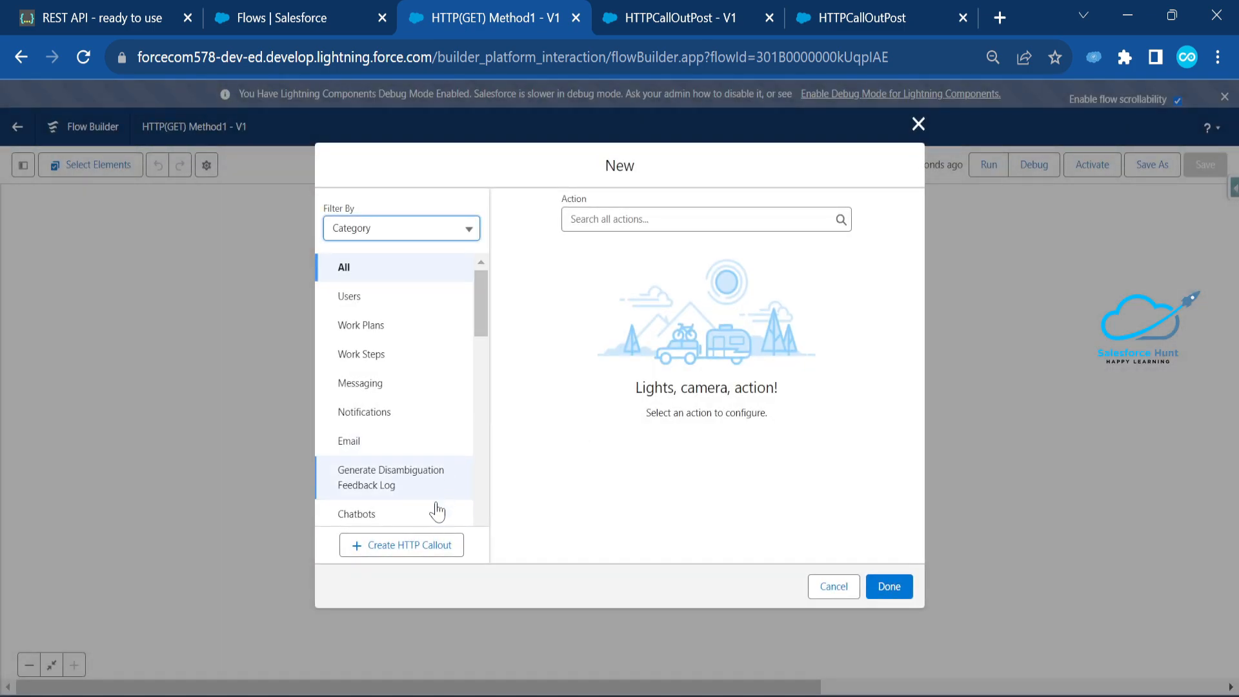
{"action": "left_click", "coordinate": [409, 547]}
{"action": "type", "text": "HTTP"}
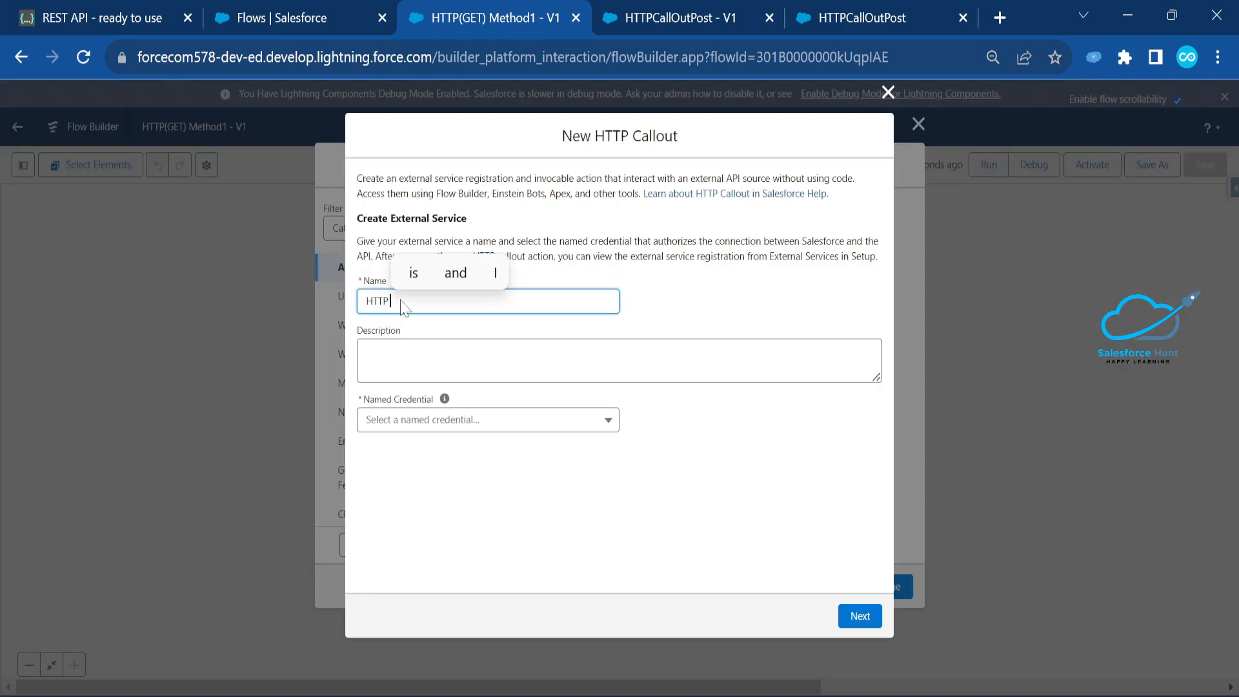
{"action": "type", "text": "GET"}
{"action": "key", "text": "Tab"}
{"action": "left_click", "coordinate": [395, 424]}
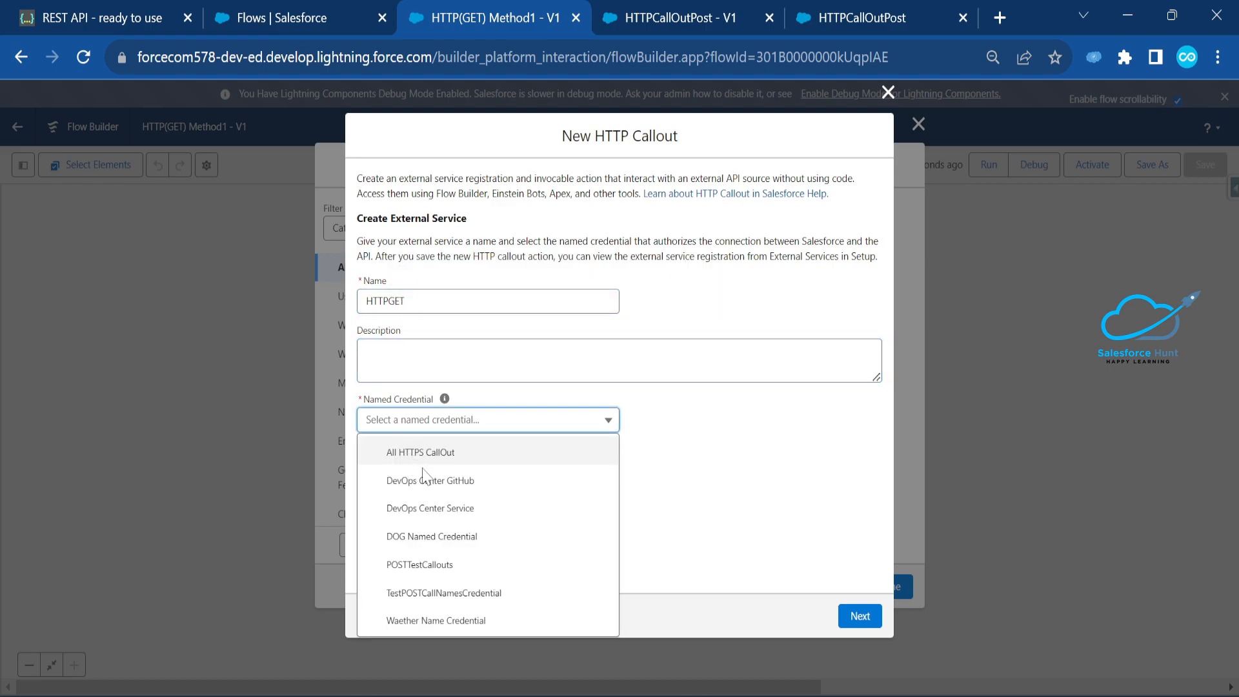
{"action": "left_click", "coordinate": [460, 453]}
{"action": "left_click", "coordinate": [860, 615]}
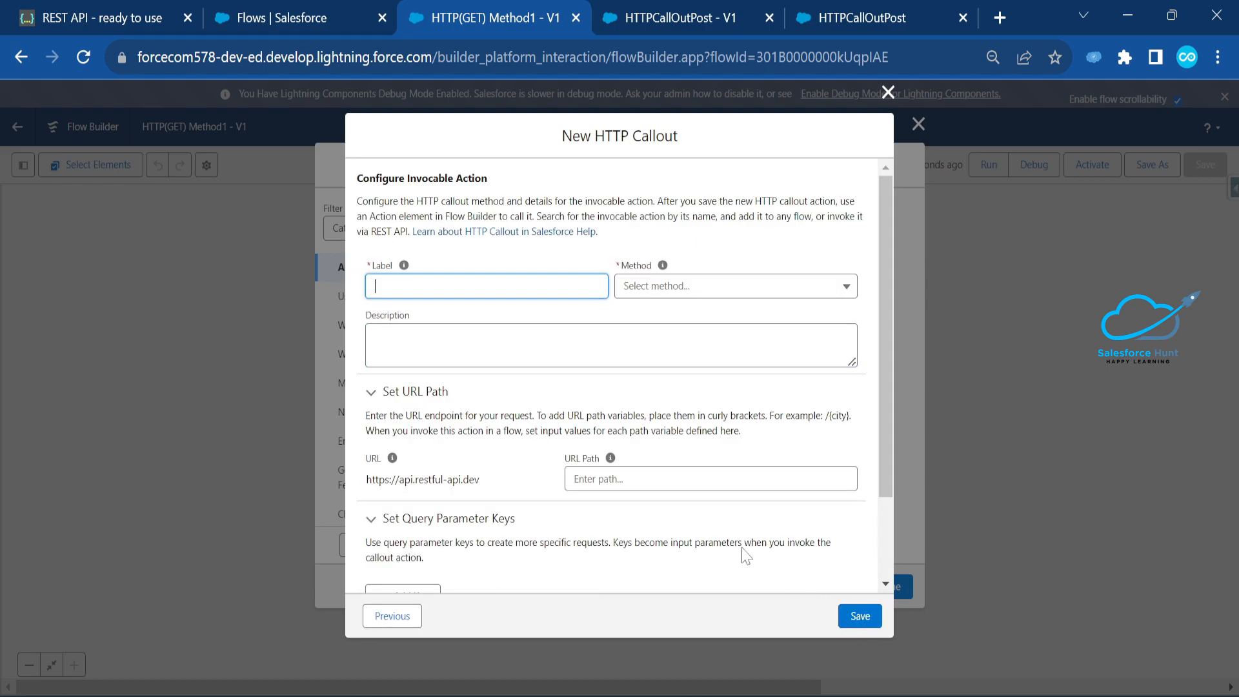
- Label the callout's invocable action HTTPGETMethod and choose GET as its method
{"action": "type", "text": "HTTPGET"}
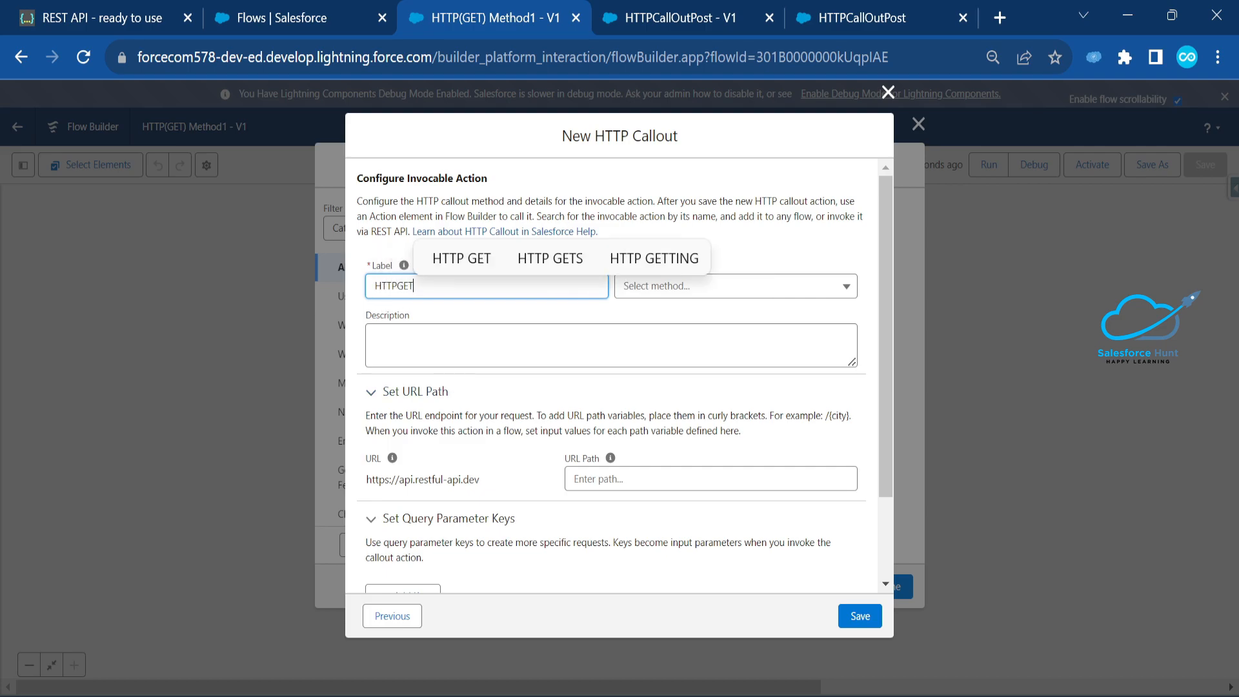
{"action": "type", "text": "Method"}
{"action": "key", "text": "Tab"}
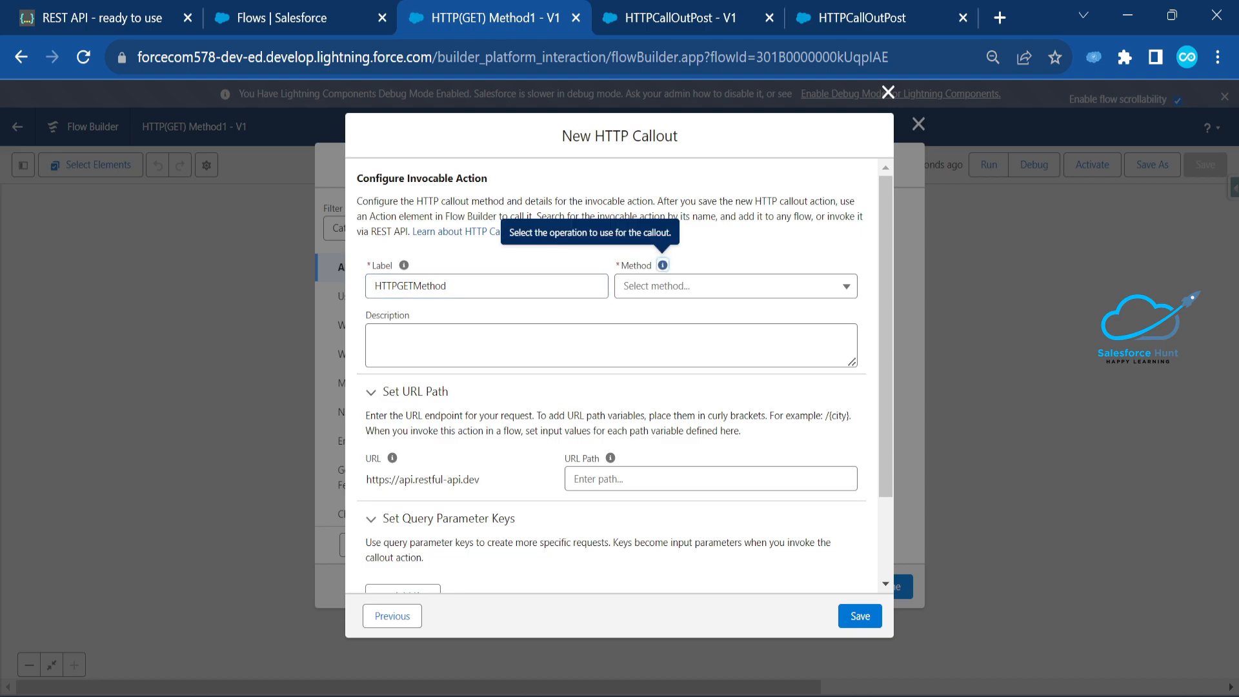
{"action": "left_click", "coordinate": [675, 286]}
{"action": "left_click", "coordinate": [654, 317]}
- Set the callout's URL path to /objects/{Enter_Product_Id} and give the path variable the String data type
{"action": "left_click", "coordinate": [580, 478]}
{"action": "type", "text": "/"}
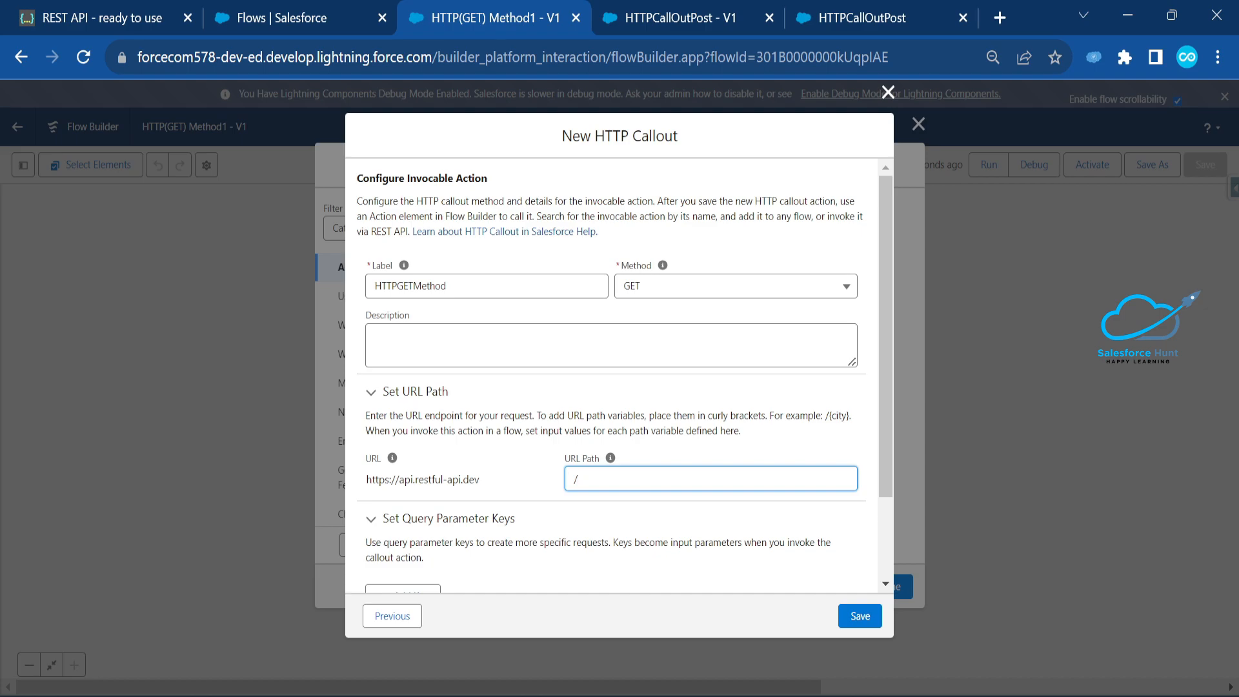
{"action": "type", "text": "objects"}
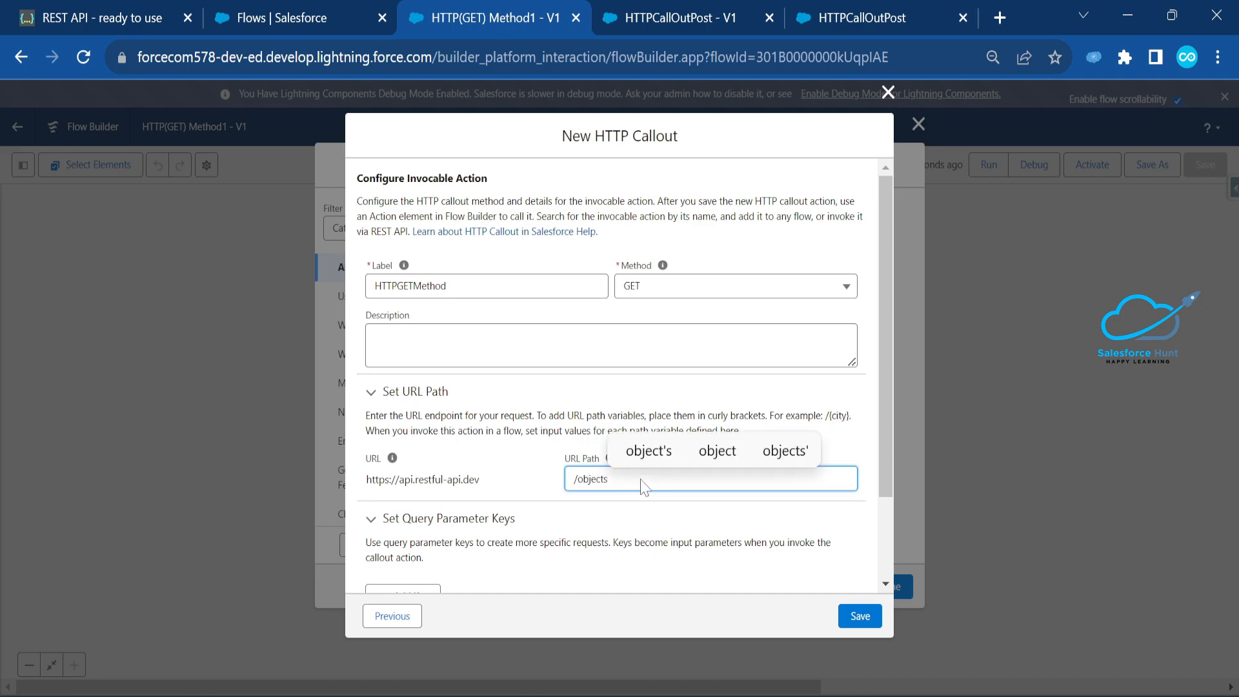
{"action": "type", "text": "/{"}
{"action": "type", "text": "Enter_Product_Id}"}
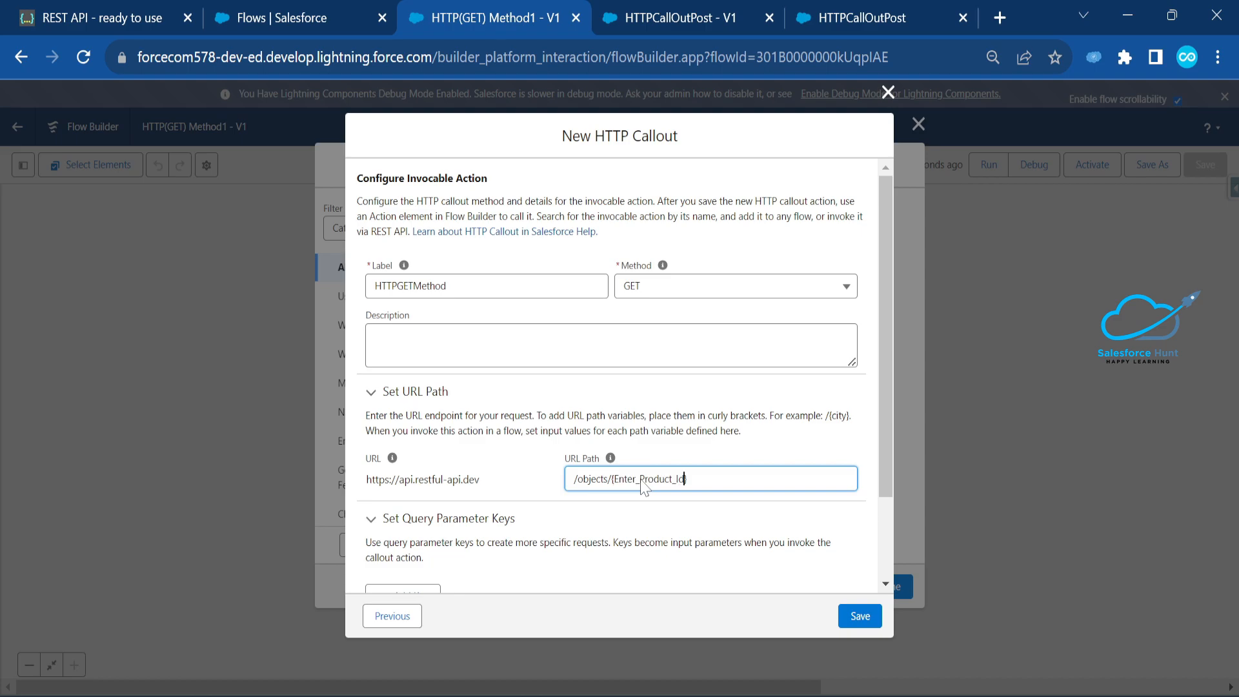
{"action": "scroll", "coordinate": [694, 505], "scroll_direction": "down", "scroll_amount": 2}
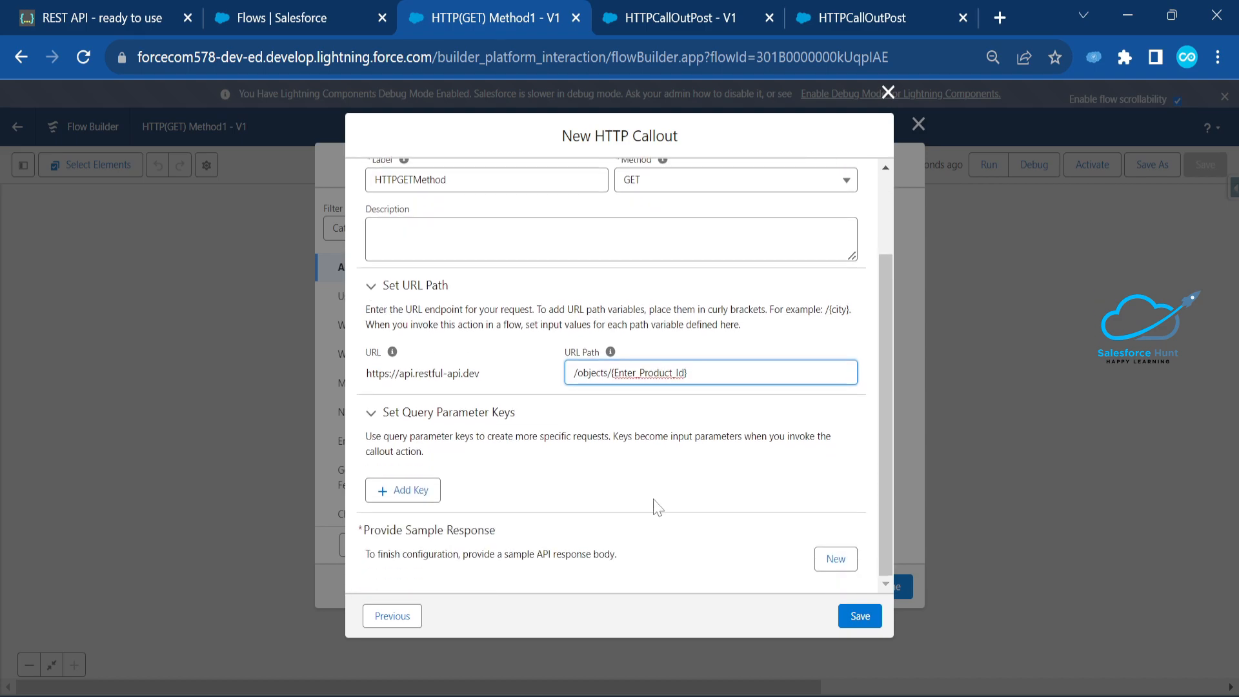
{"action": "left_click", "coordinate": [655, 434]}
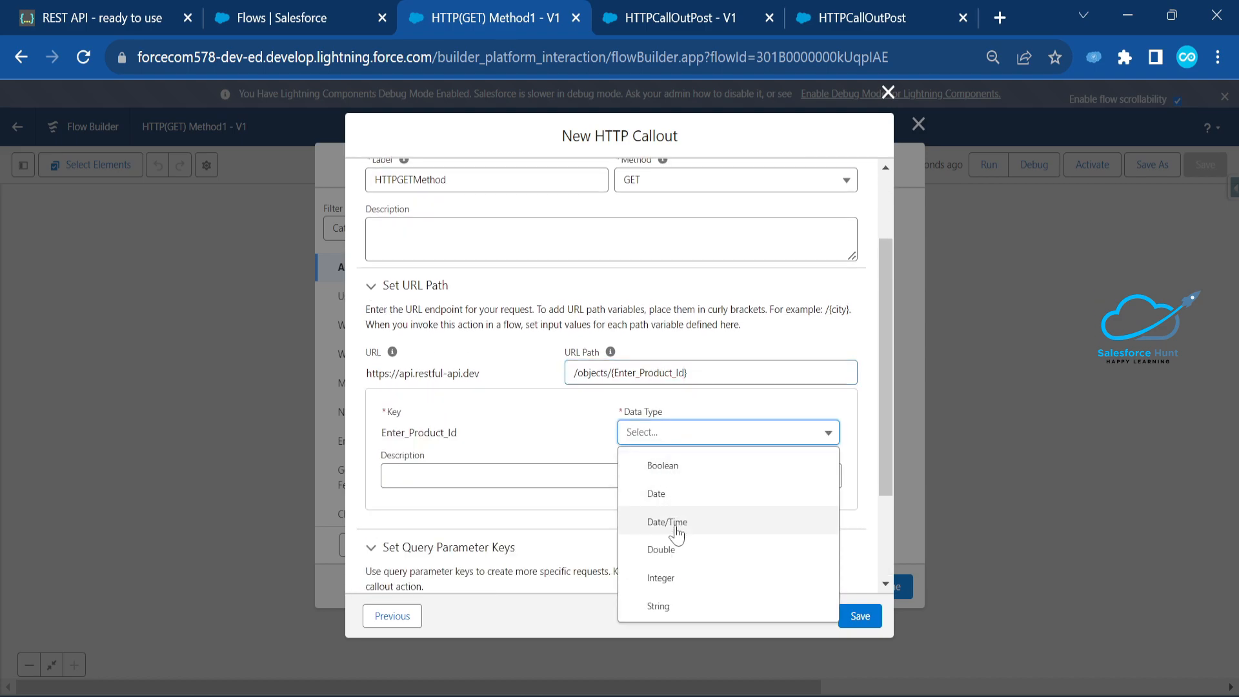
{"action": "left_click", "coordinate": [658, 607]}
{"action": "scroll", "coordinate": [494, 474], "scroll_direction": "down", "scroll_amount": 3}
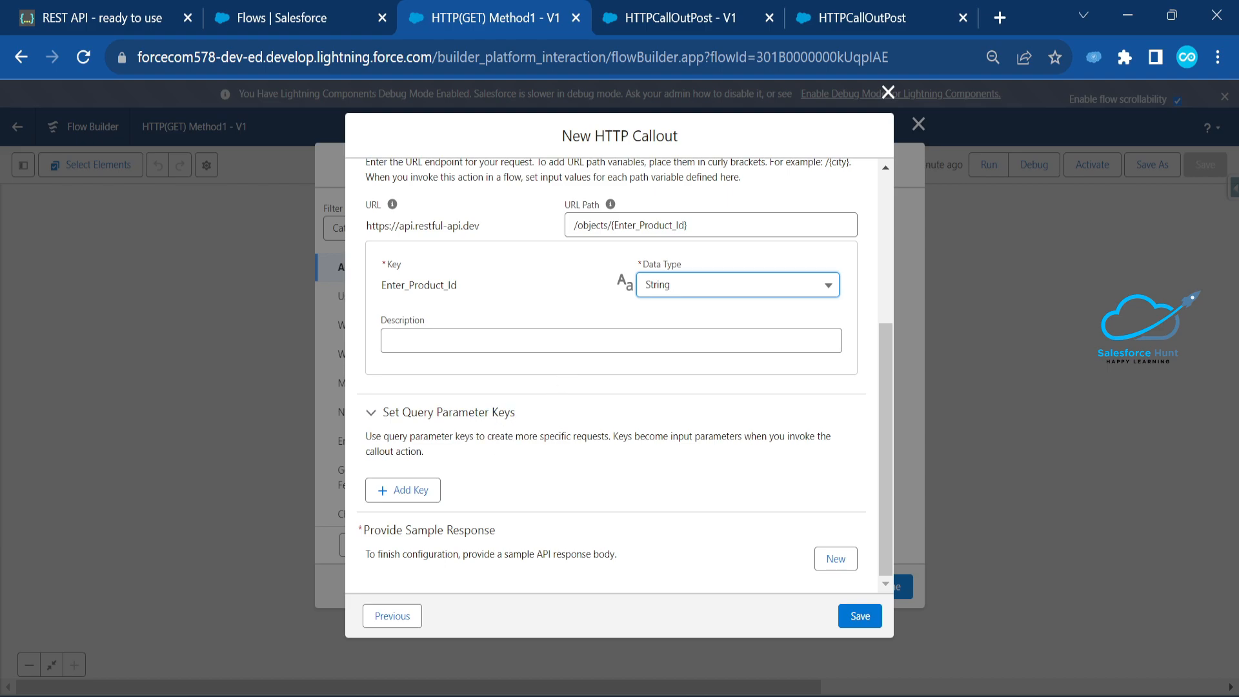
- Compare the request URLs of the three GET endpoints on restful-api.dev, and switch to the HTTPCallOutPost flow
{"action": "left_click", "coordinate": [86, 26]}
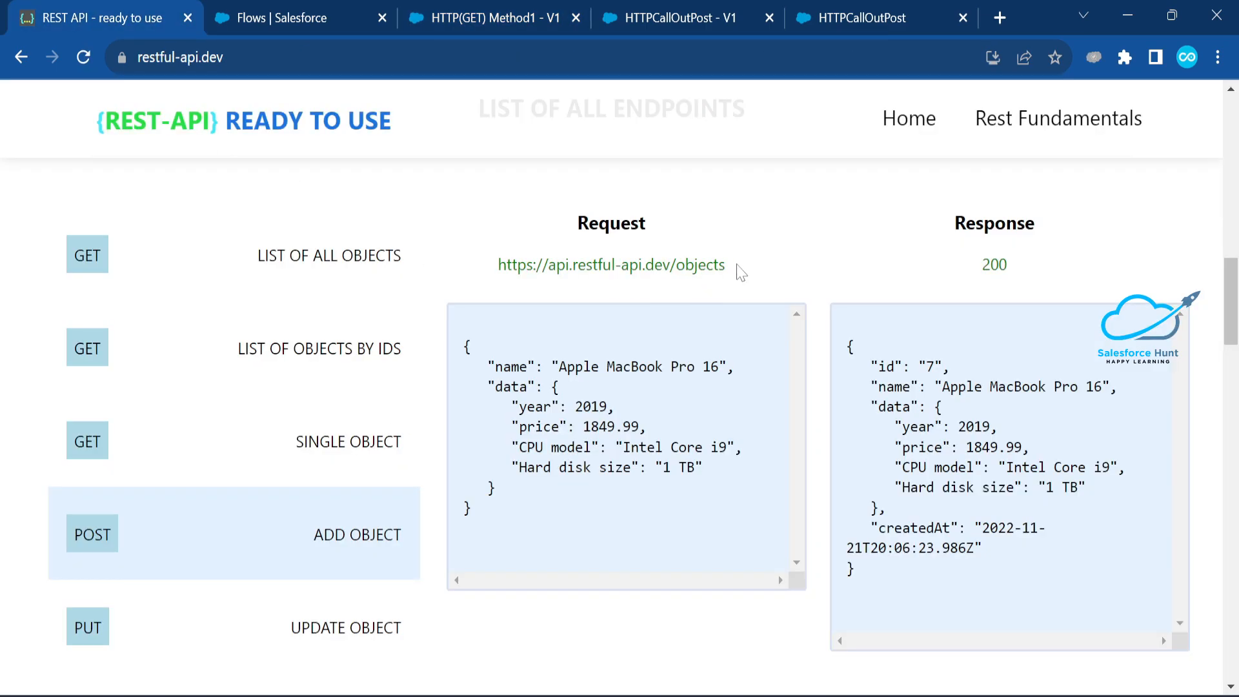
{"action": "left_click_drag", "start_coordinate": [737, 266], "coordinate": [654, 265]}
{"action": "left_click", "coordinate": [240, 262]}
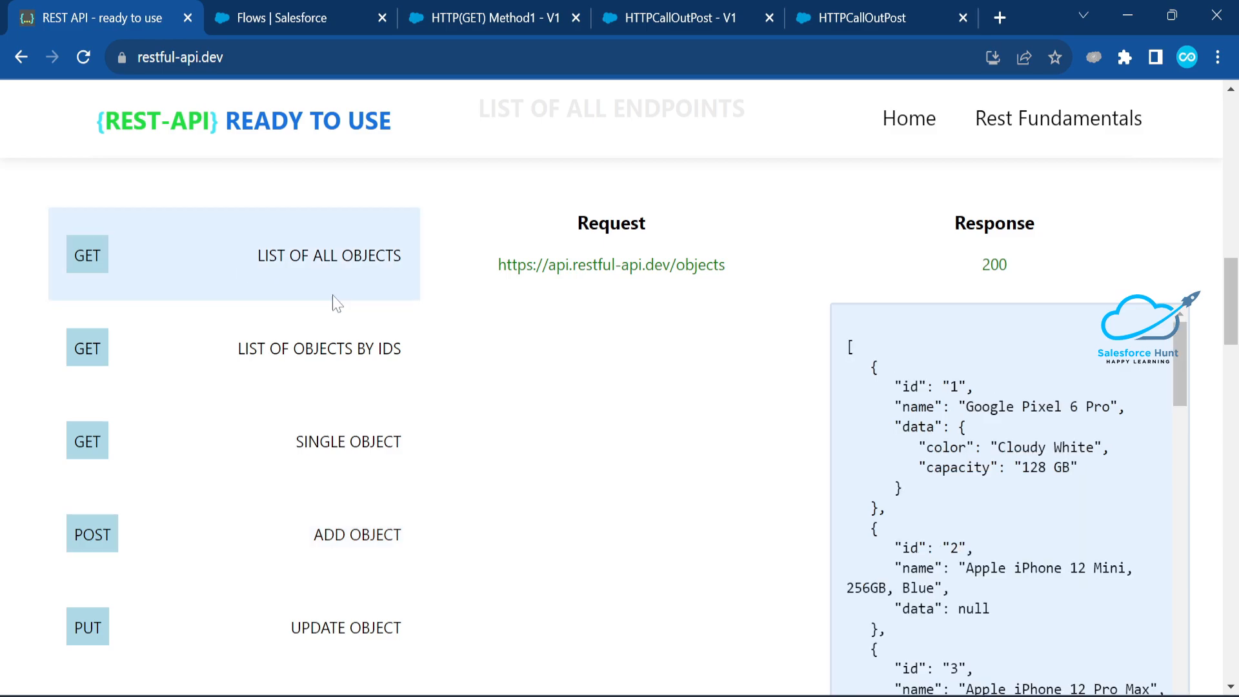
{"action": "left_click", "coordinate": [323, 373]}
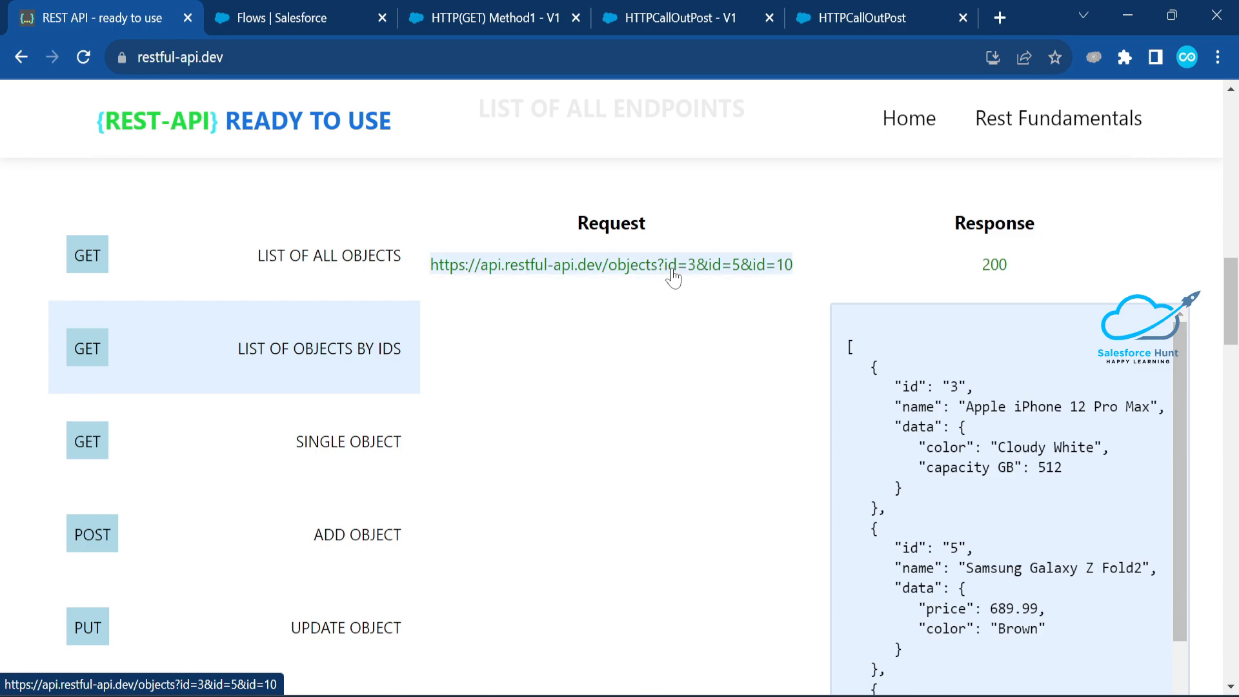
{"action": "left_click", "coordinate": [415, 441]}
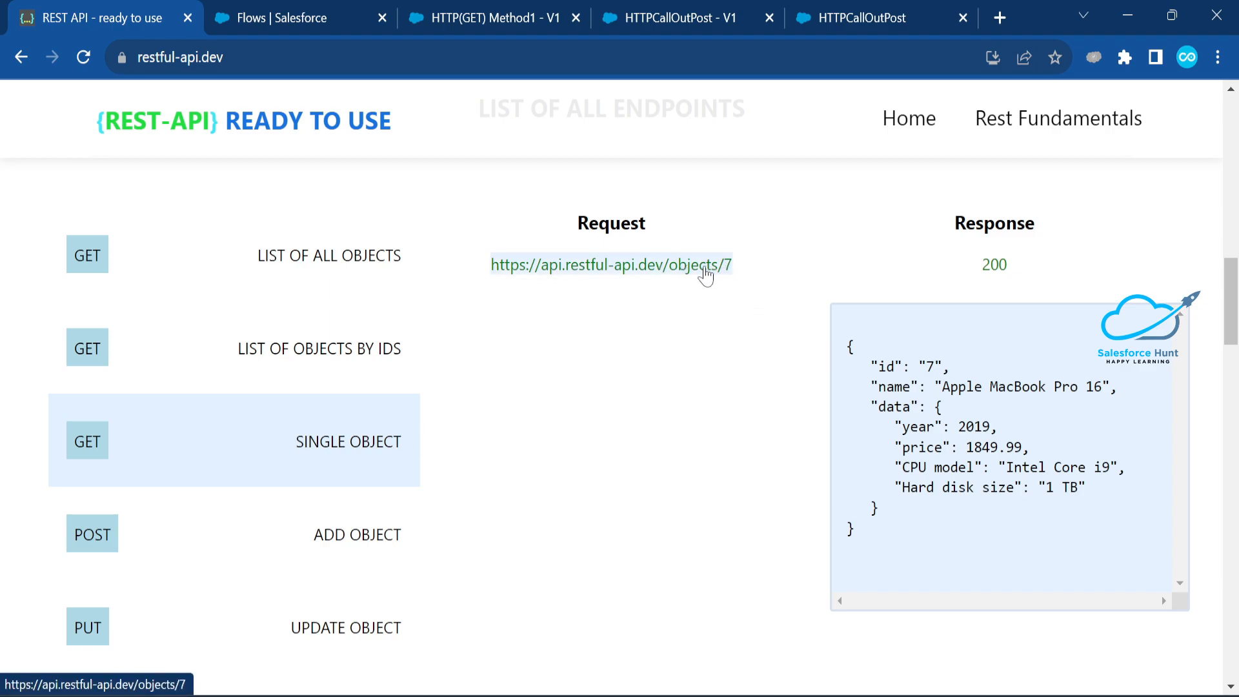
{"action": "left_click", "coordinate": [407, 349]}
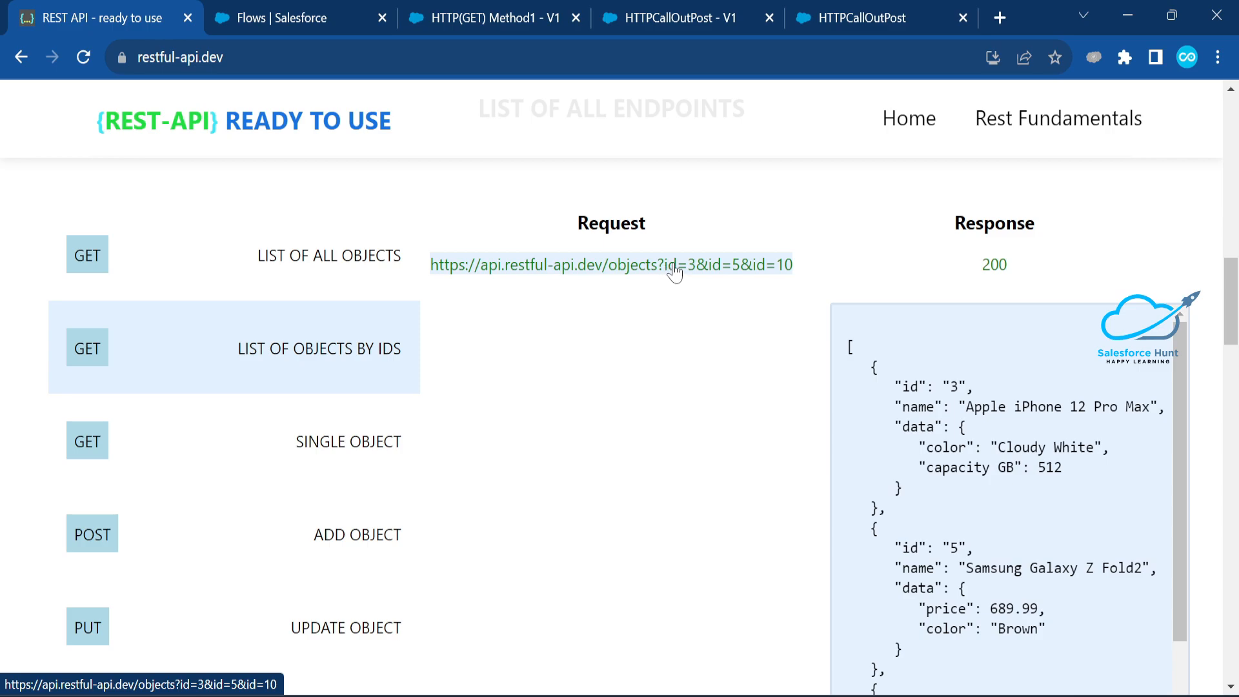
{"action": "left_click", "coordinate": [416, 450]}
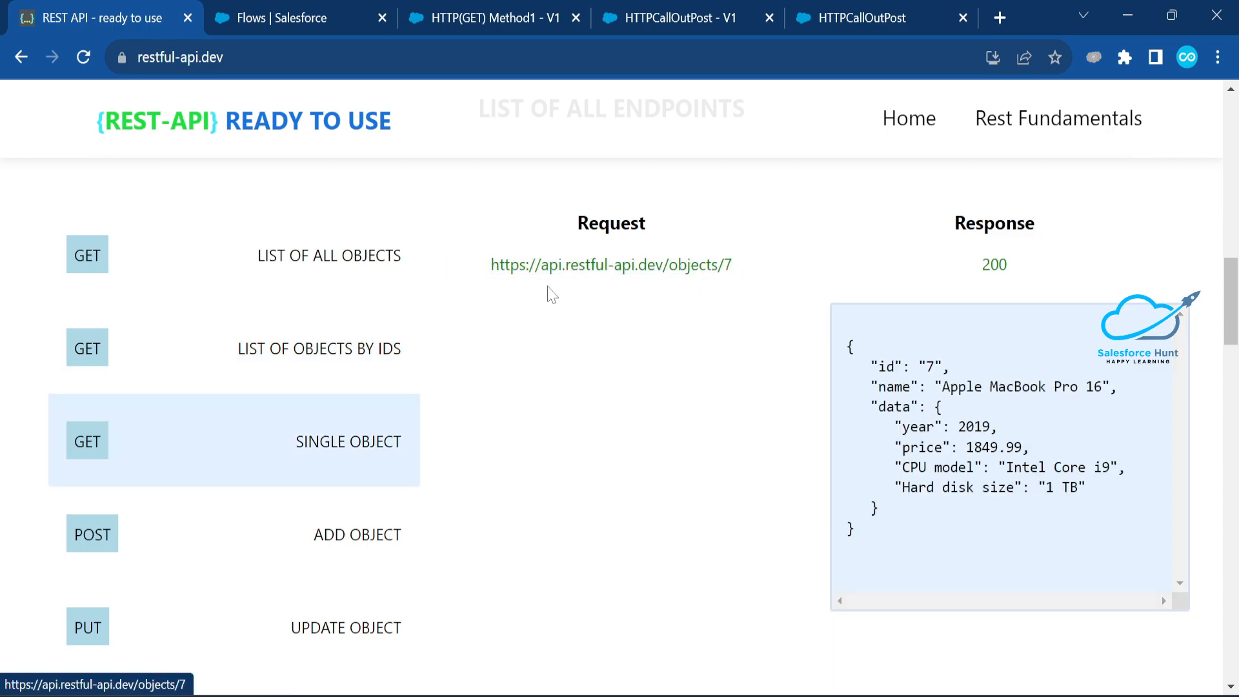
{"action": "left_click", "coordinate": [642, 15]}
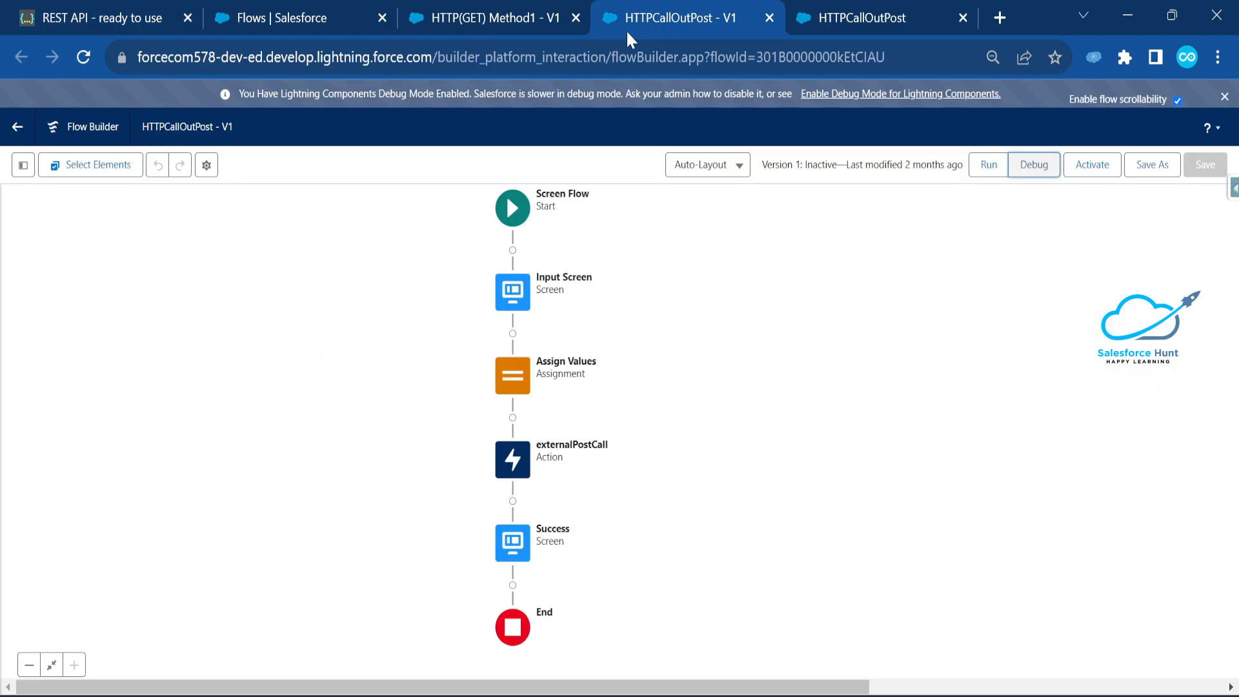
- Copy the single-object JSON response from restful-api.dev into the HTTP callout's sample JSON response in the HTTP(GET) Method1 flow
{"action": "left_click", "coordinate": [520, 25]}
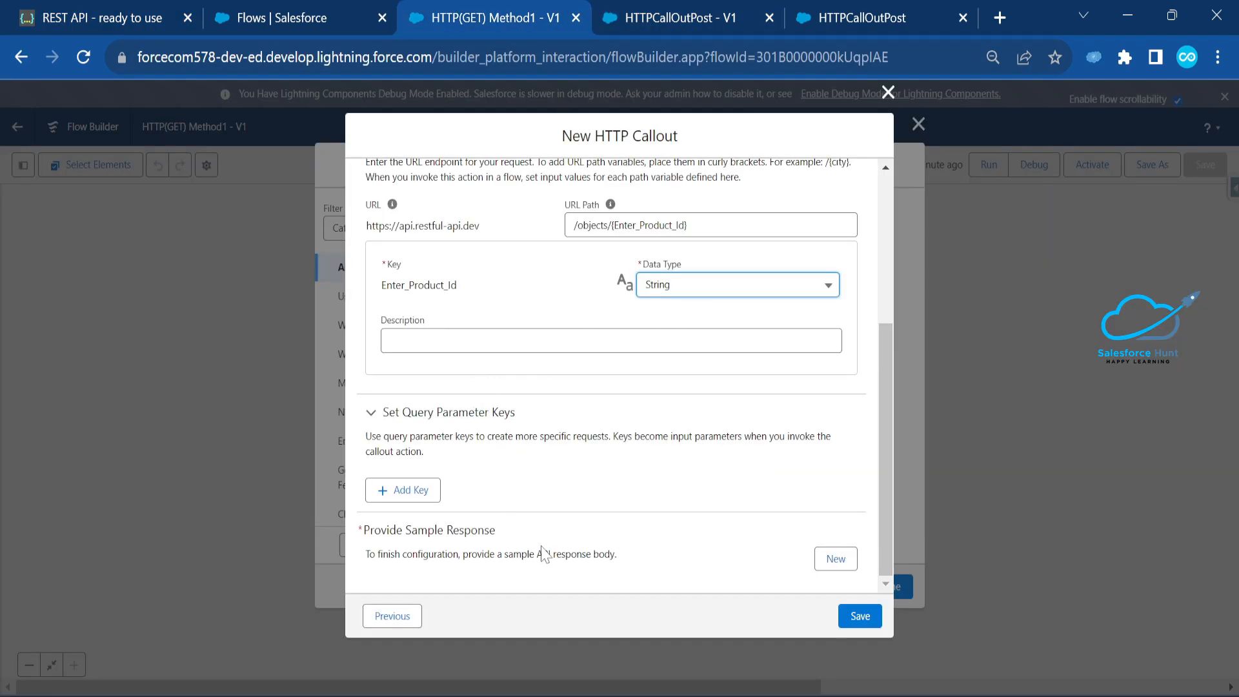
{"action": "left_click", "coordinate": [833, 557]}
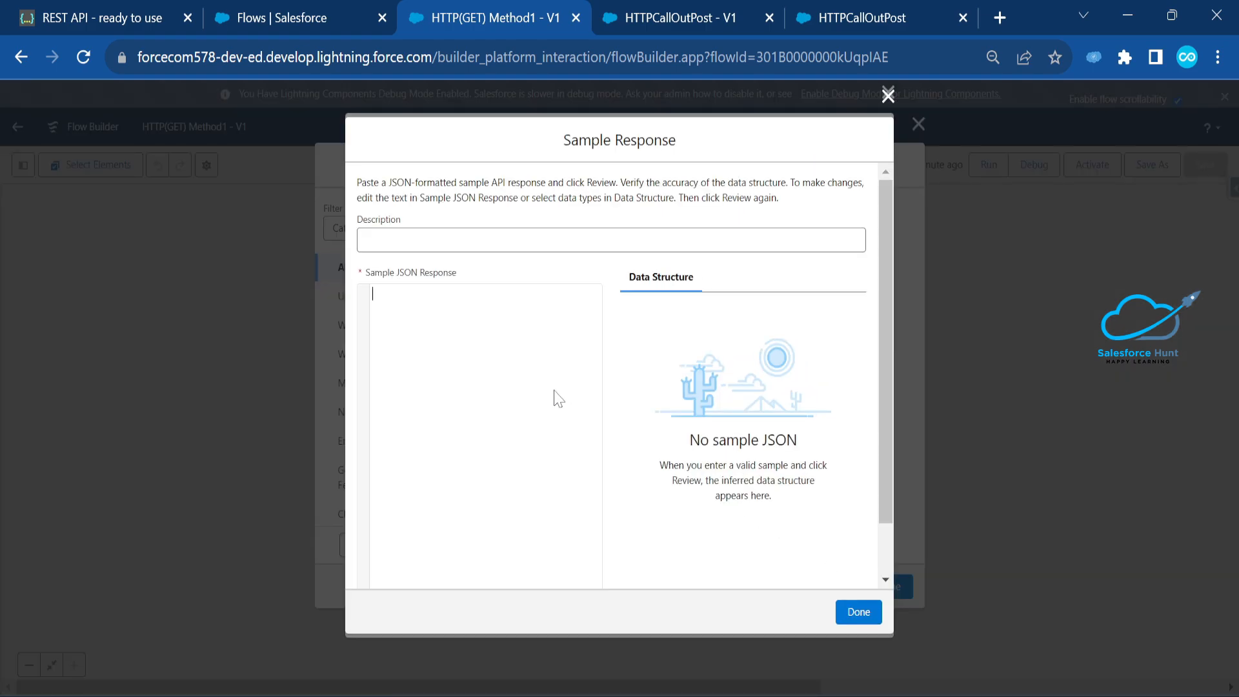
{"action": "left_click", "coordinate": [102, 17]}
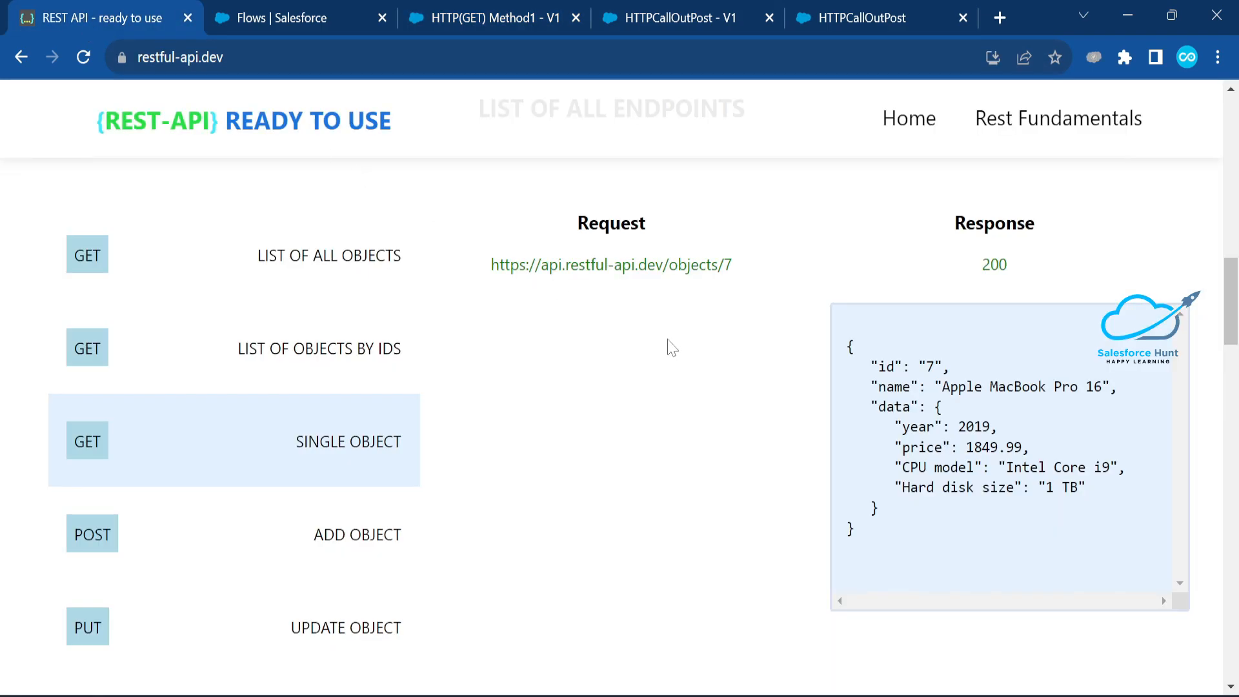
{"action": "left_click_drag", "start_coordinate": [846, 343], "coordinate": [926, 552]}
{"action": "key", "text": "ctrl+c"}
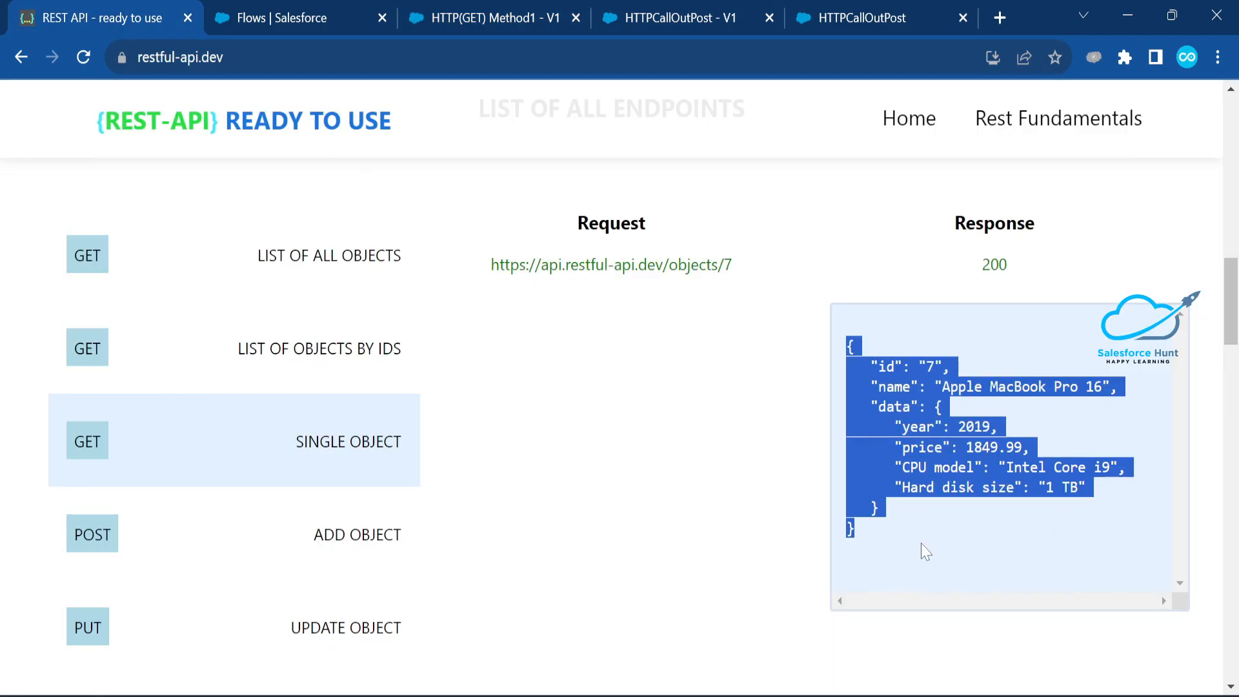
{"action": "left_click", "coordinate": [474, 16]}
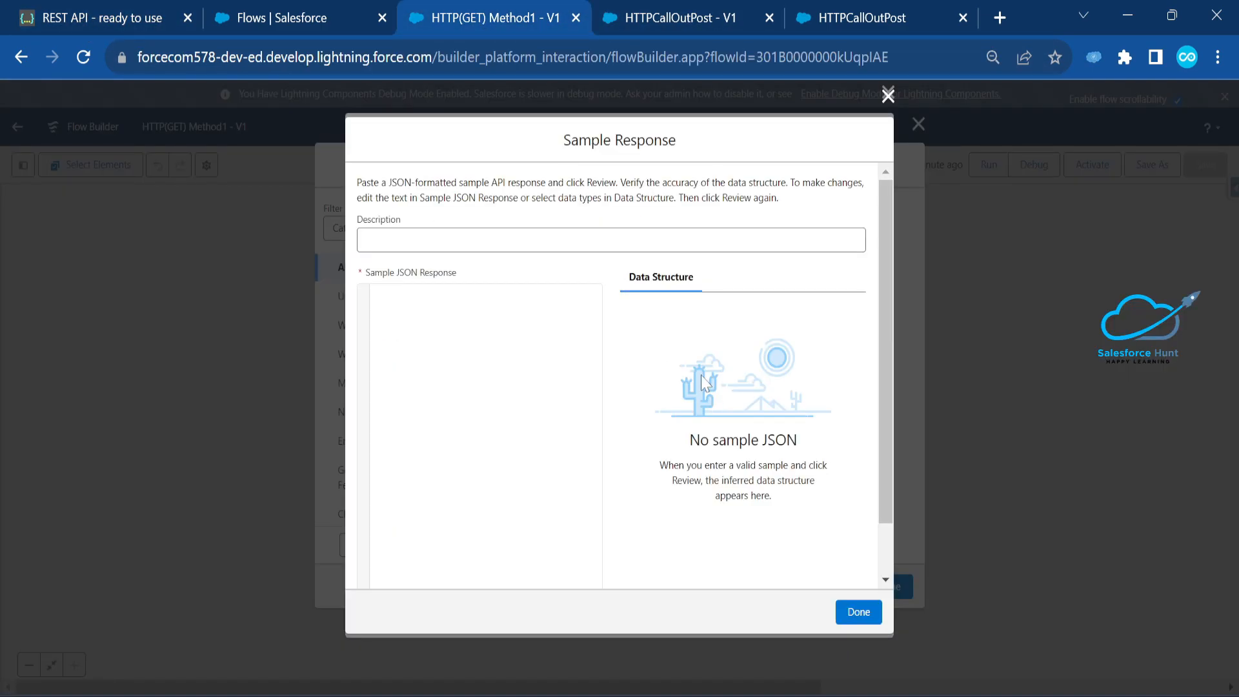
{"action": "key", "text": "ctrl+v"}
{"action": "scroll", "coordinate": [452, 420], "scroll_direction": "down", "scroll_amount": 1}
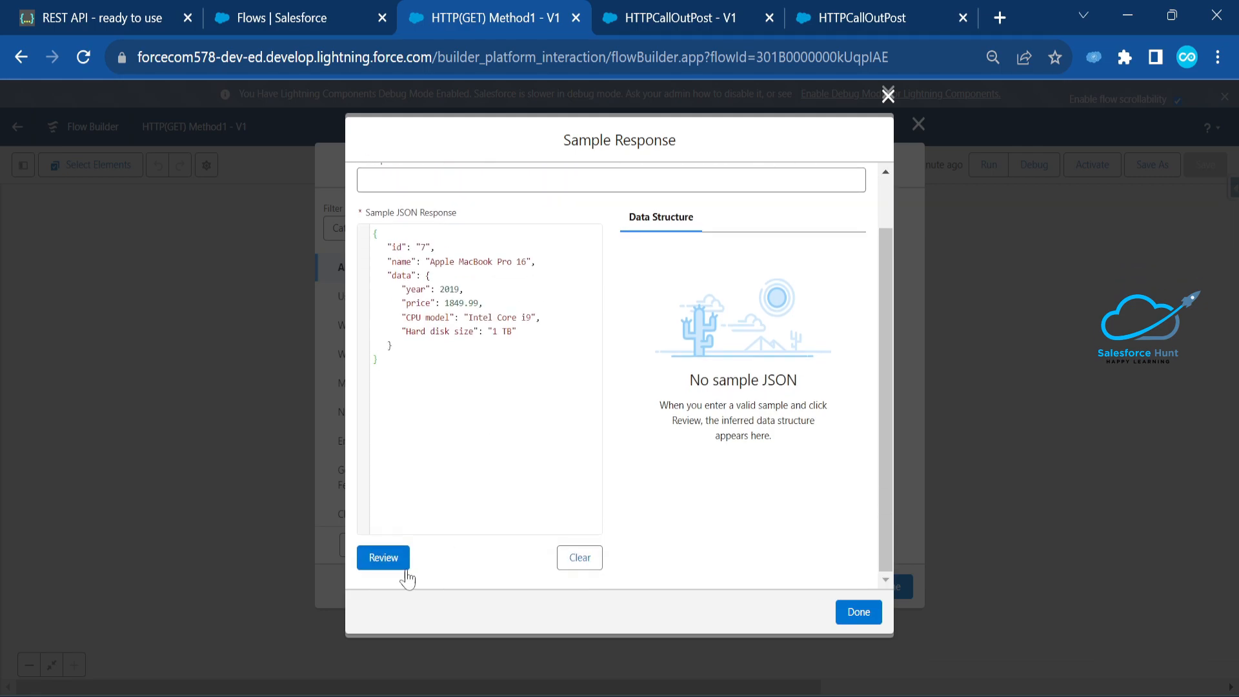
- Generate the data structure from the sample JSON, accept it, and save the new HTTP callout
{"action": "left_click", "coordinate": [387, 558]}
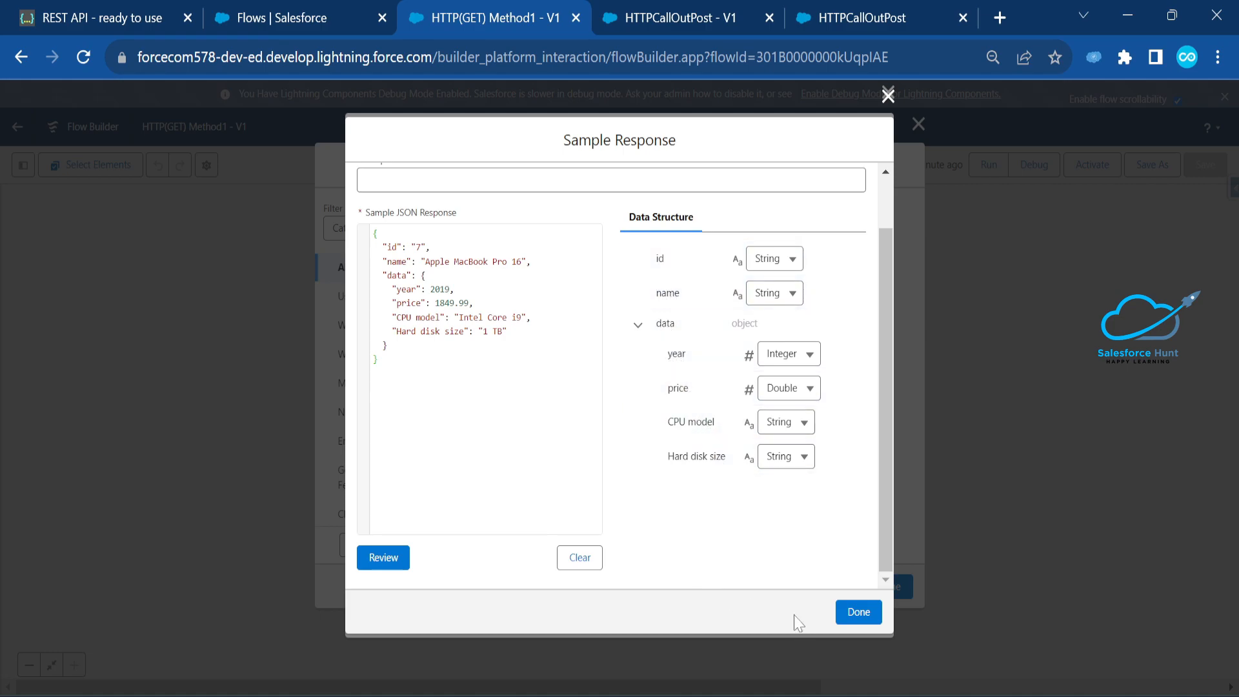
{"action": "left_click", "coordinate": [859, 613]}
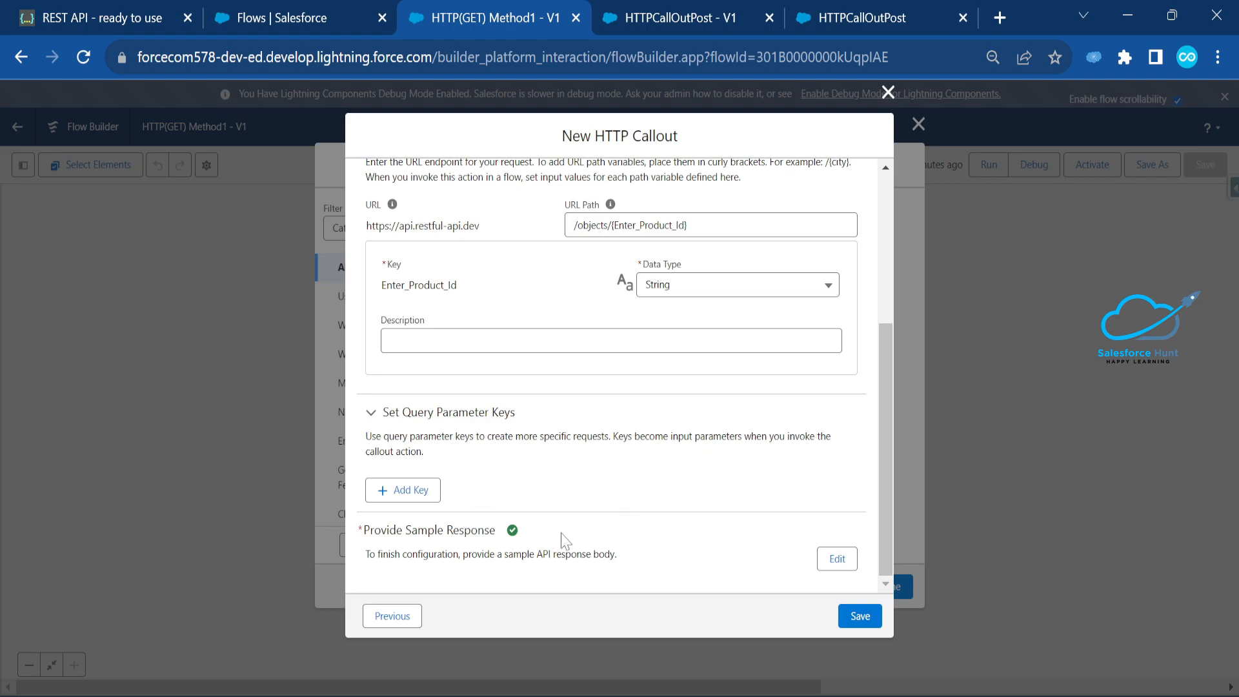
{"action": "left_click", "coordinate": [862, 615]}
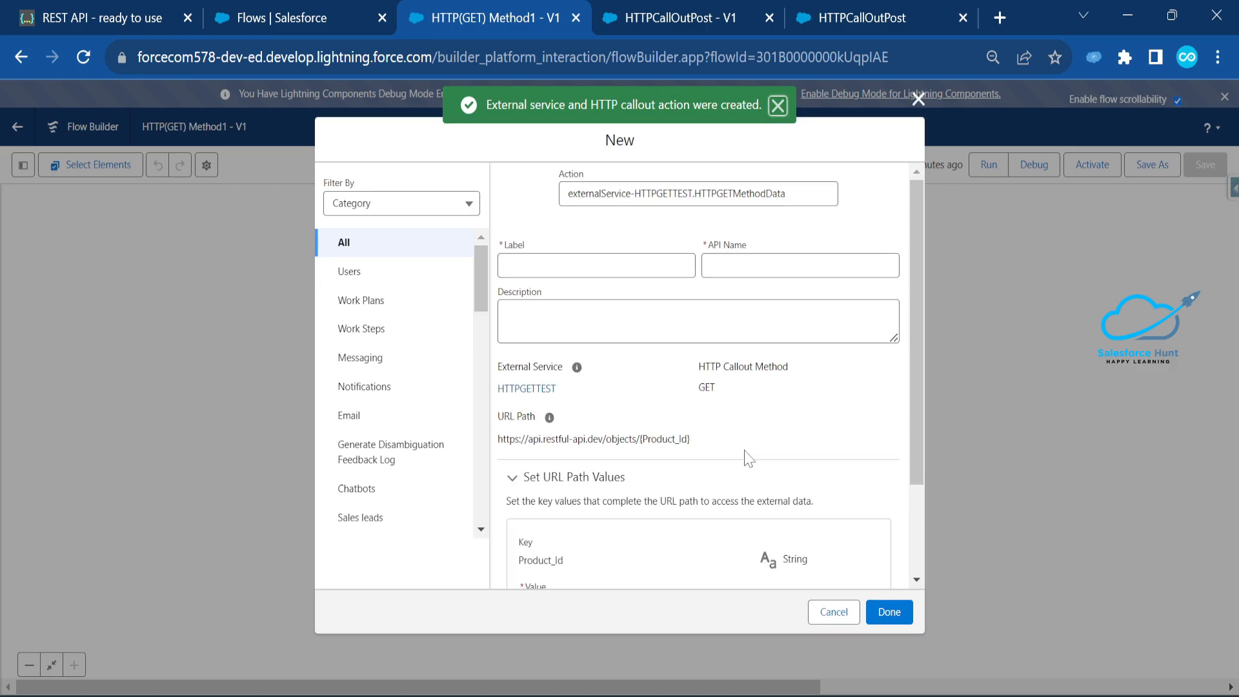
- Set the action's Product_Id URL path value to the Enter_Product_Id screen component
{"action": "scroll", "coordinate": [748, 458], "scroll_direction": "down", "scroll_amount": 2}
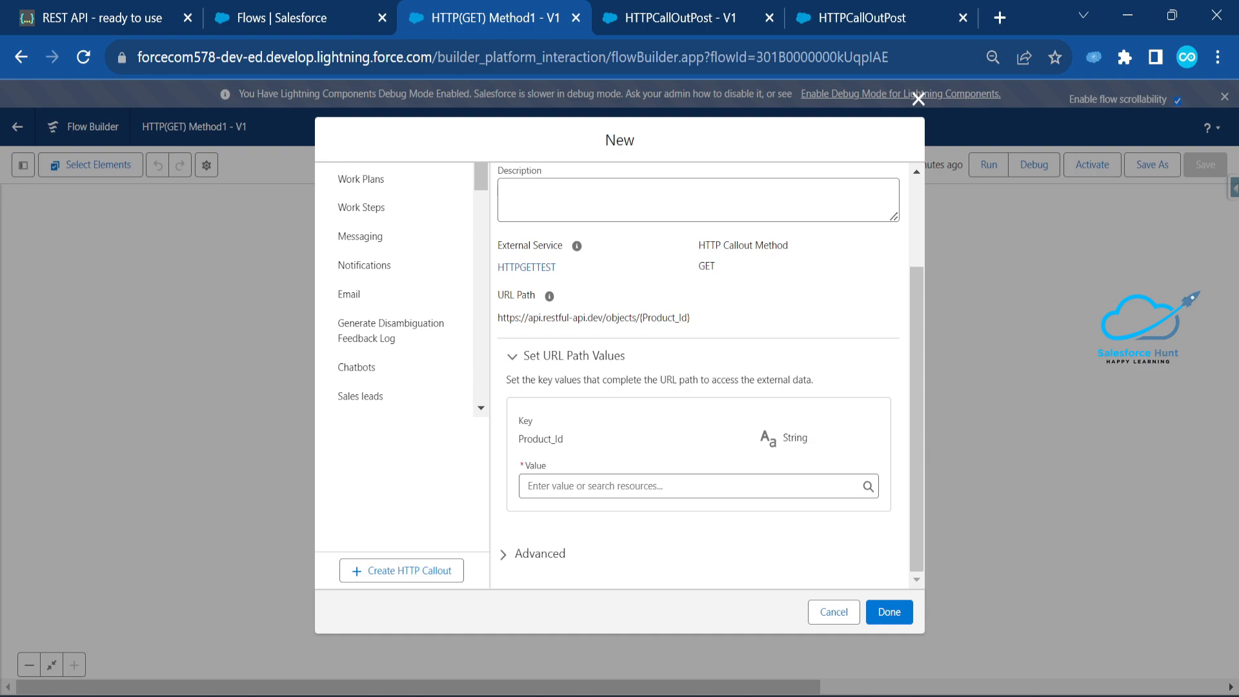
{"action": "left_click_drag", "start_coordinate": [636, 318], "coordinate": [682, 319]}
{"action": "left_click", "coordinate": [651, 487]}
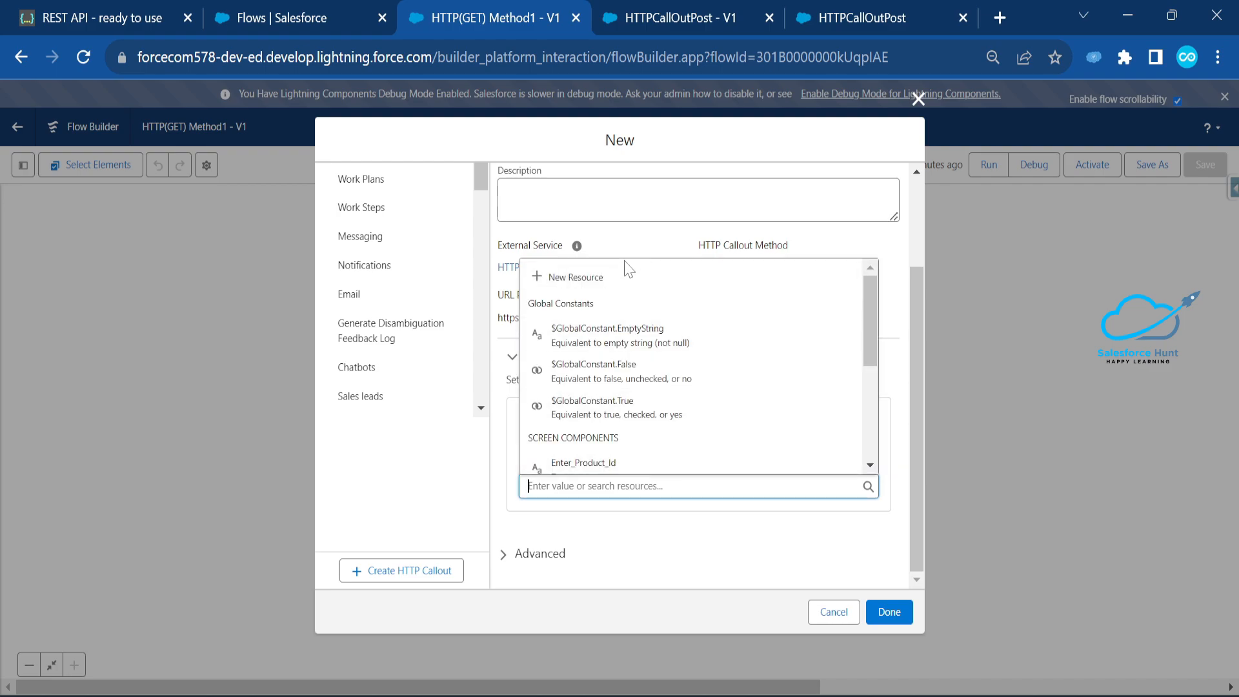
{"action": "scroll", "coordinate": [626, 400], "scroll_direction": "down", "scroll_amount": 3}
{"action": "scroll", "coordinate": [623, 395], "scroll_direction": "up", "scroll_amount": 5}
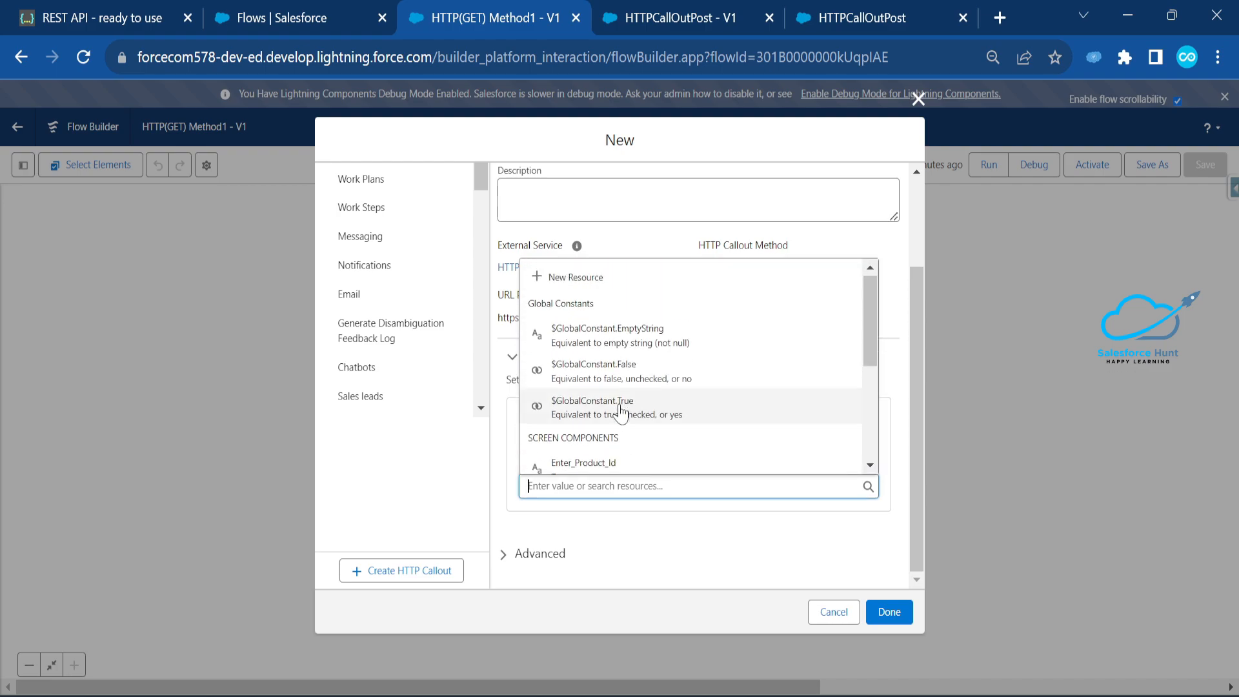
{"action": "scroll", "coordinate": [631, 420], "scroll_direction": "down", "scroll_amount": 3}
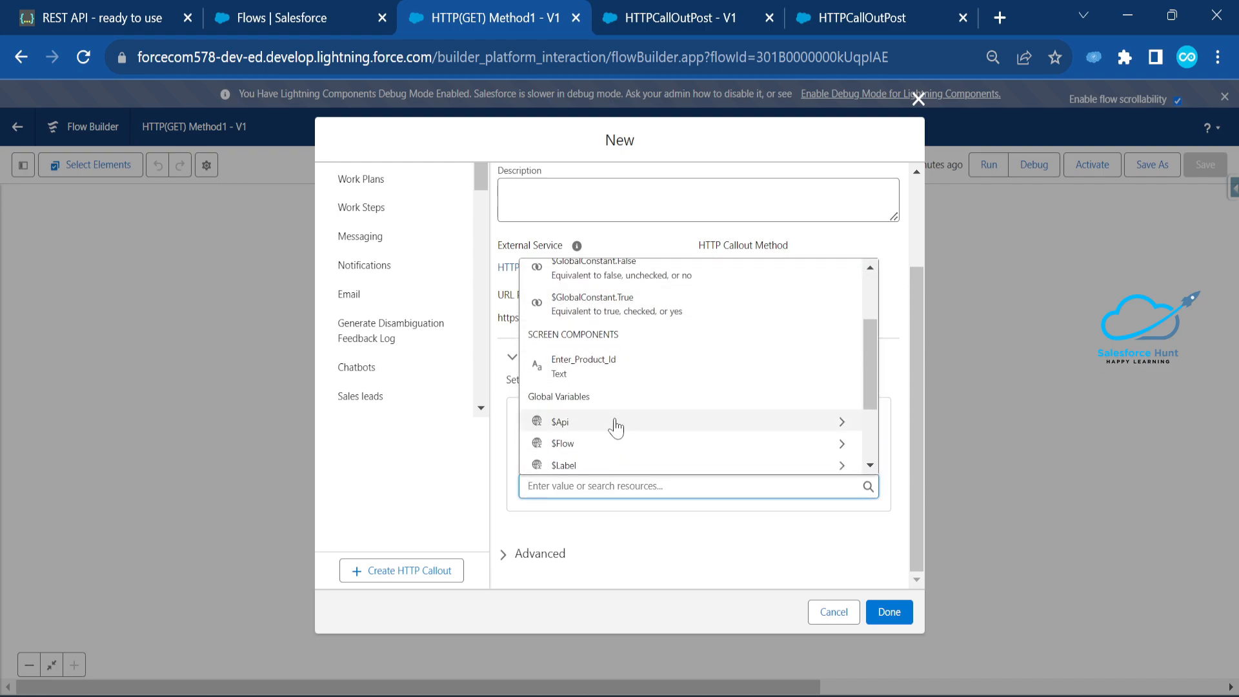
{"action": "left_click", "coordinate": [581, 364]}
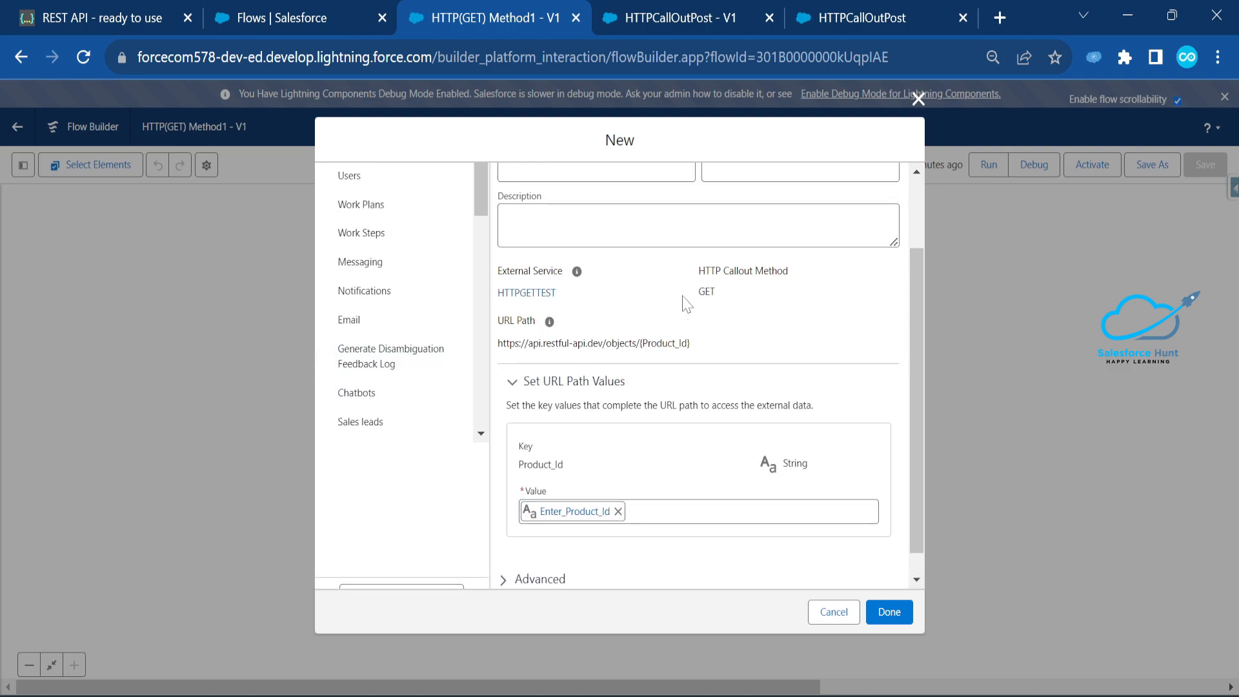
- Label the callout action HTTPGETMethodDemo with the matching API name and add it to the flow
{"action": "scroll", "coordinate": [494, 261], "scroll_direction": "up", "scroll_amount": 2}
{"action": "left_click", "coordinate": [595, 266]}
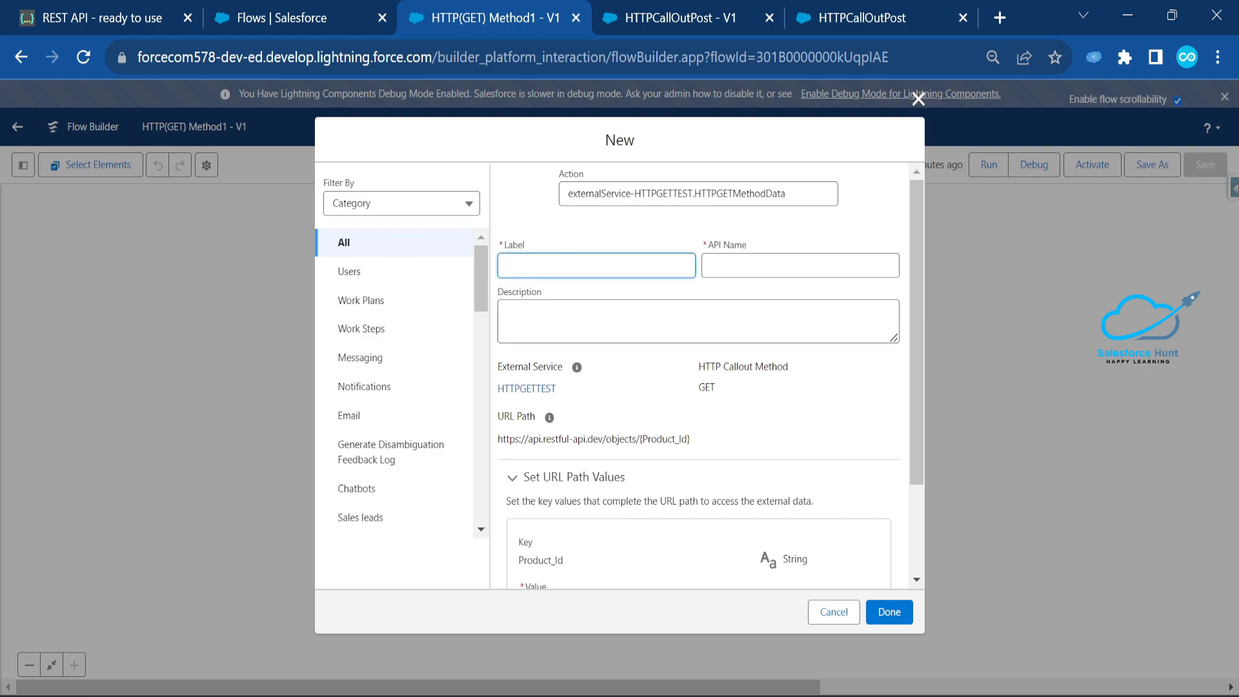
{"action": "type", "text": "G"}
{"action": "key", "text": "BackSpace"}
{"action": "type", "text": "HTTPGETMethodDemo"}
{"action": "key", "text": "Tab"}
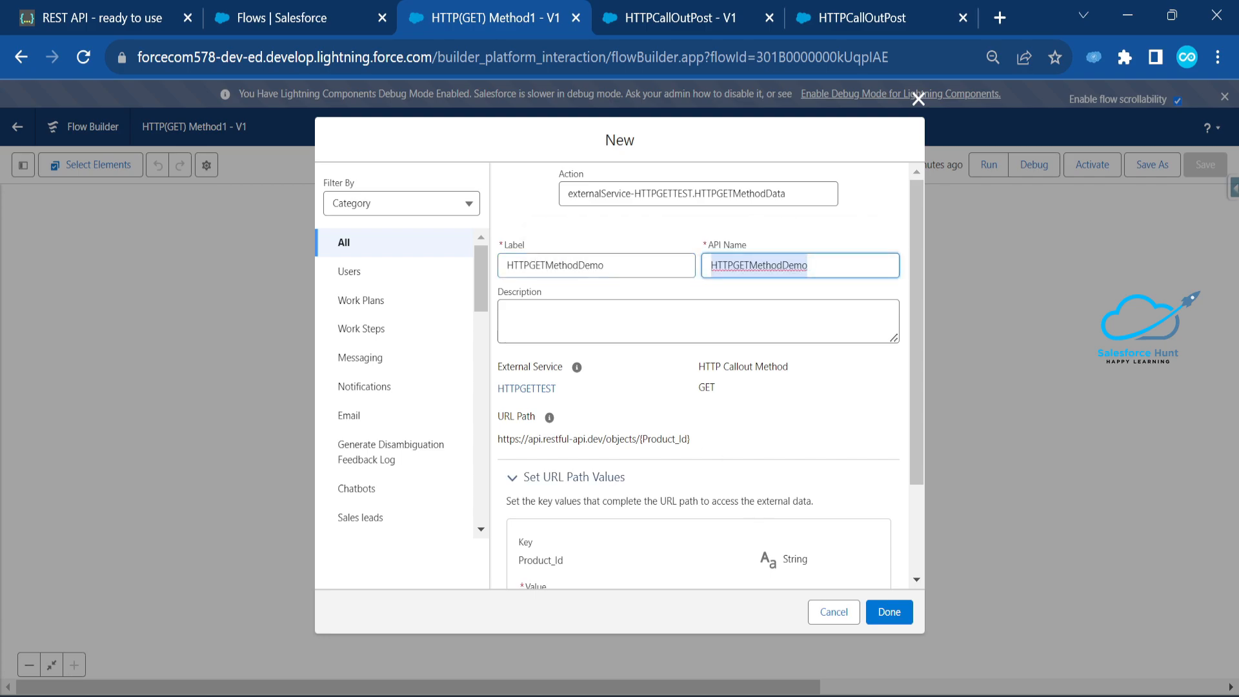
{"action": "left_click", "coordinate": [887, 615]}
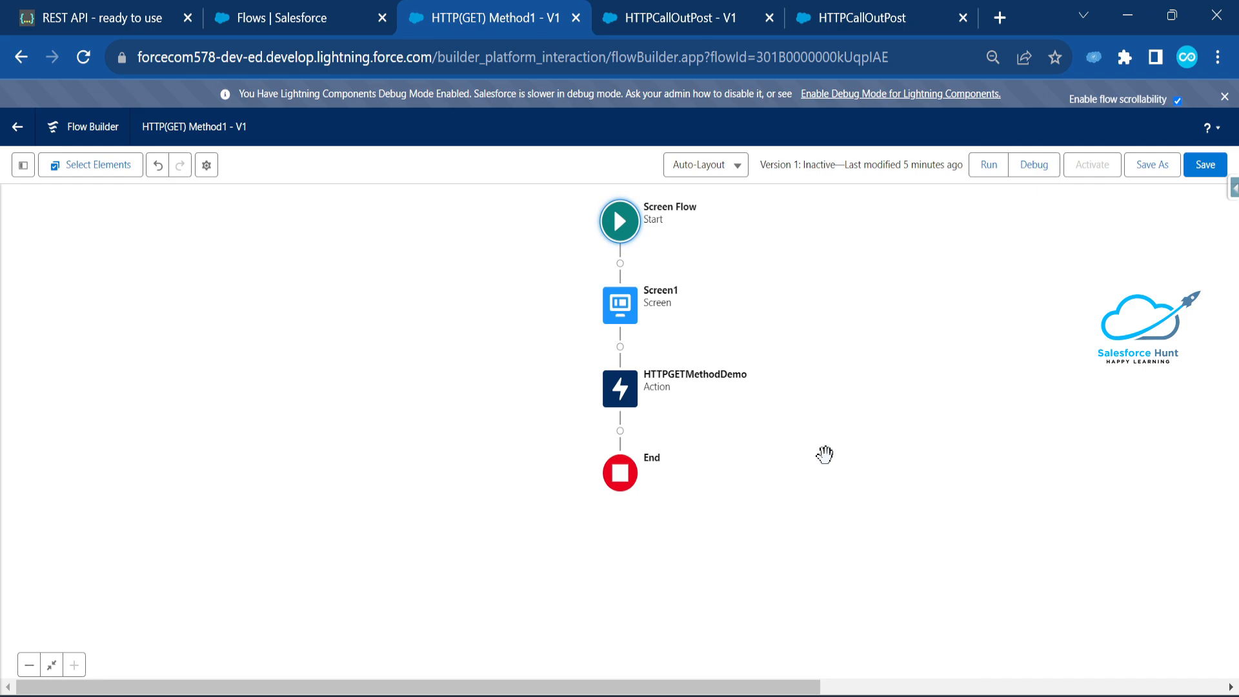
- Add a Screen element after the HTTPGETMethodDemo action and label it Screen2
{"action": "left_click", "coordinate": [620, 431]}
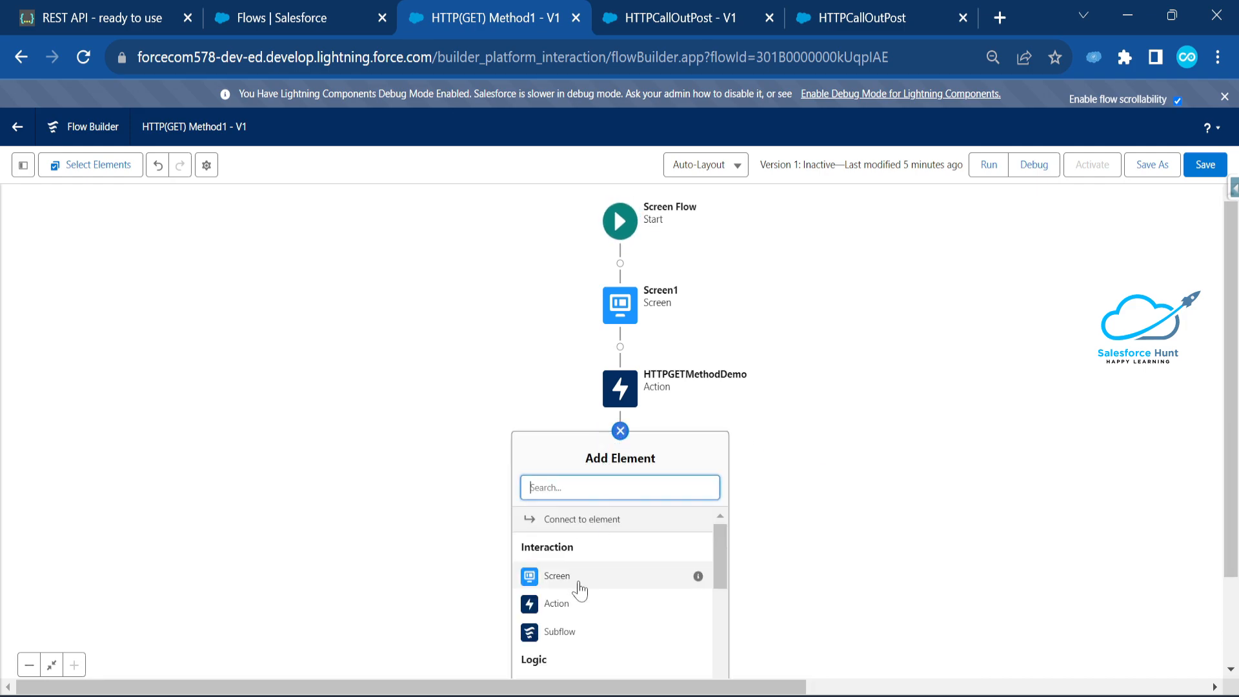
{"action": "left_click", "coordinate": [642, 576]}
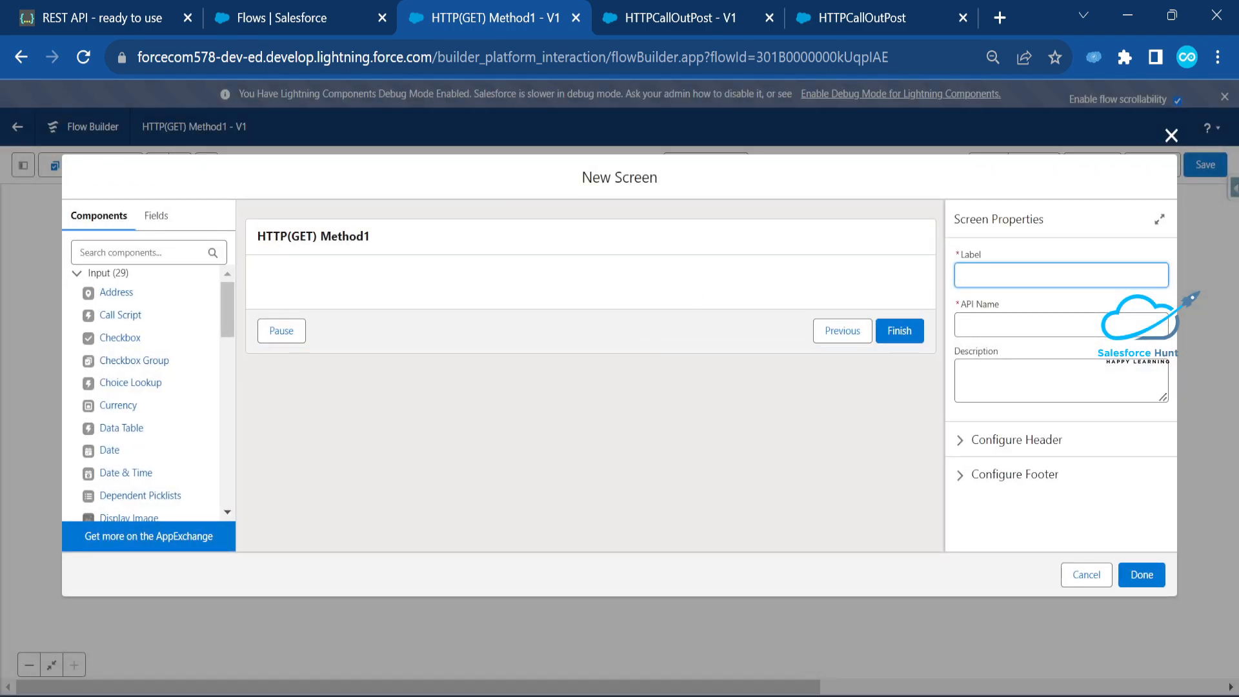
{"action": "type", "text": "Screen2"}
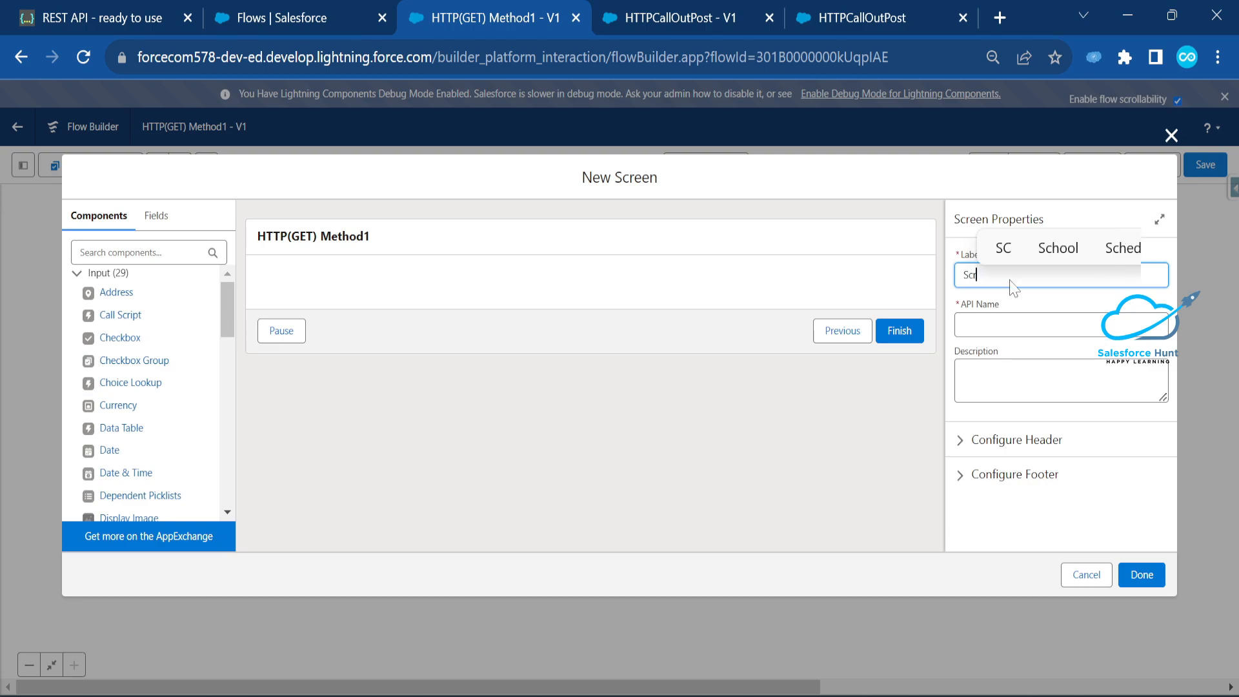
{"action": "key", "text": "Tab"}
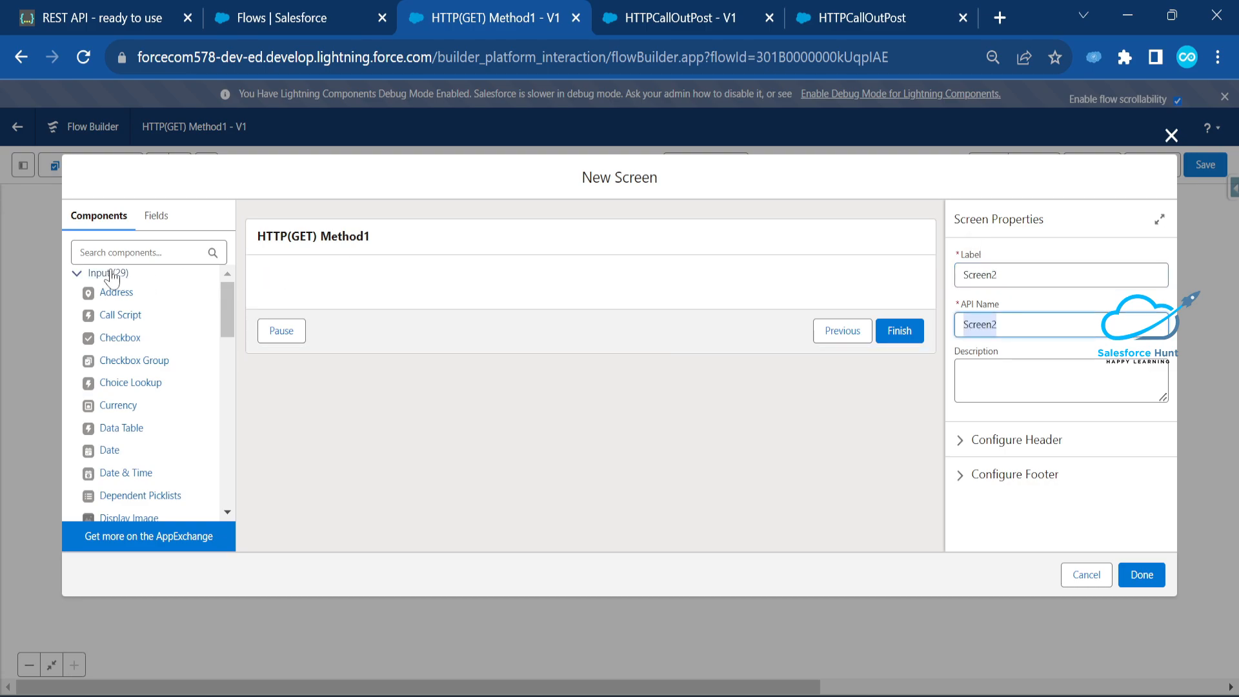
- Add a Display Text component to Screen2 with the API name result
{"action": "left_click", "coordinate": [106, 253]}
{"action": "type", "text": "Dispa"}
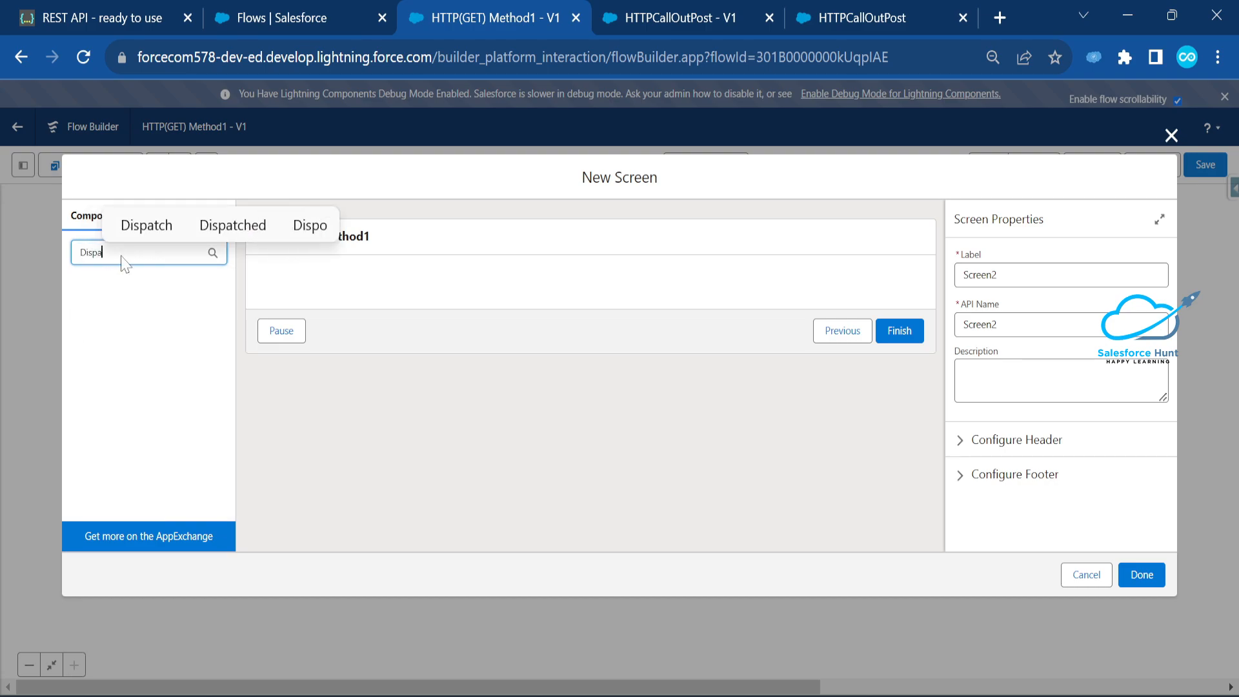
{"action": "key", "text": "BackSpace"}
{"action": "left_click_drag", "start_coordinate": [127, 293], "coordinate": [344, 298]}
{"action": "type", "text": "result"}
{"action": "key", "text": "Tab"}
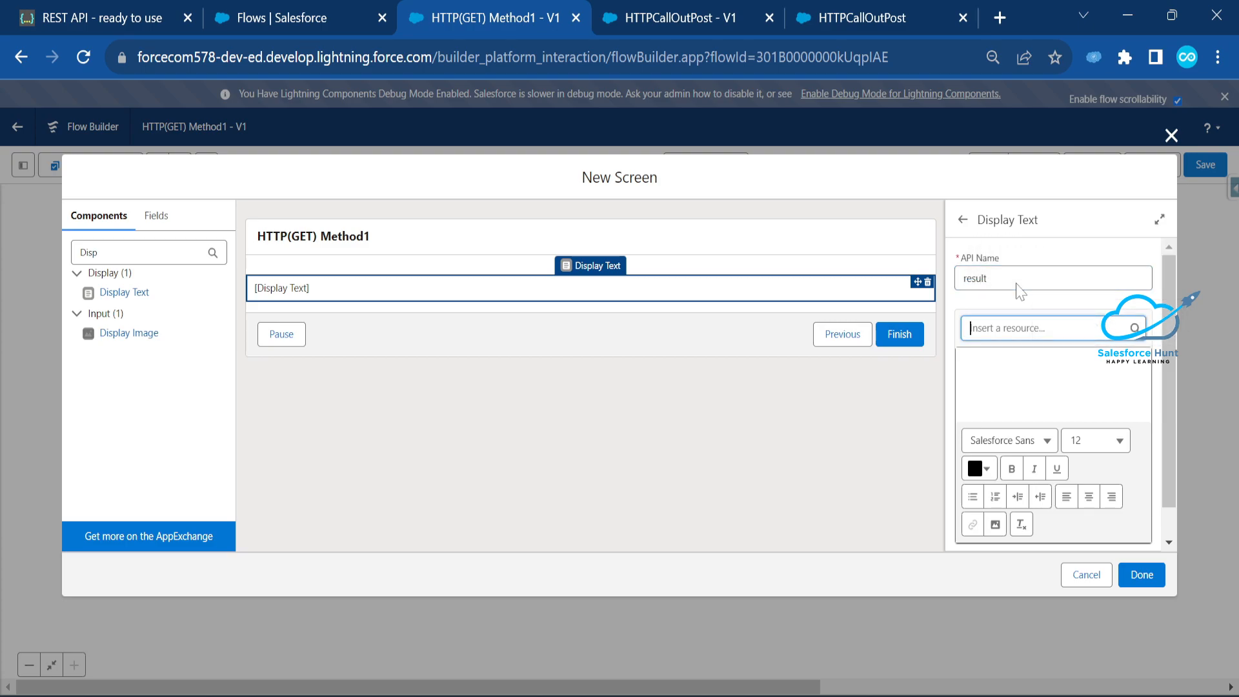
- Insert the id and name fields of HTTPGETMethodDemo's 2XX output on separate lines of the result display text
{"action": "left_click", "coordinate": [1033, 328]}
{"action": "left_click", "coordinate": [1026, 415]}
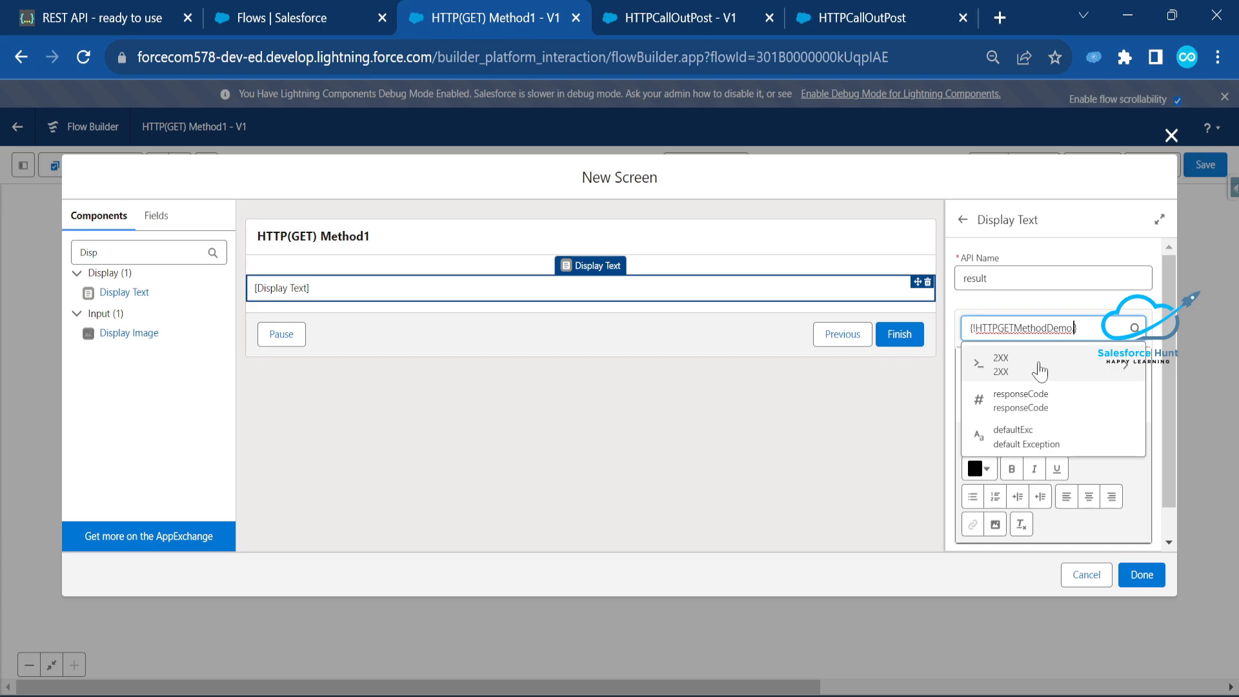
{"action": "left_click", "coordinate": [1040, 365]}
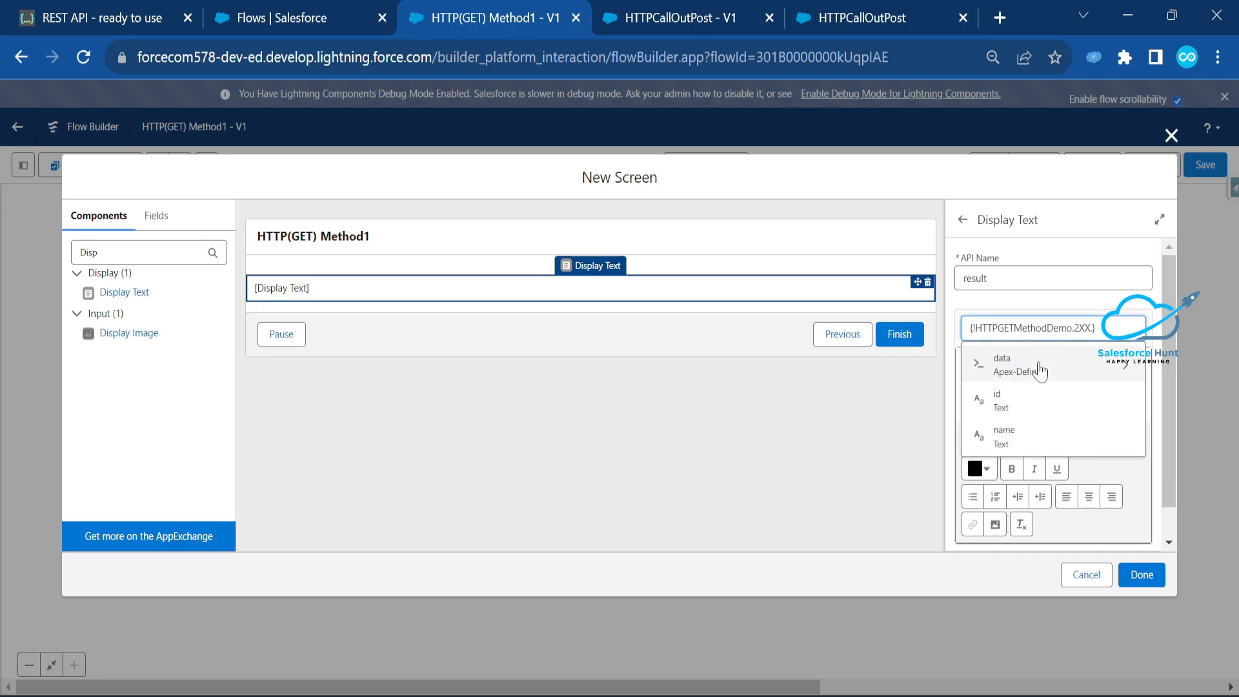
{"action": "left_click", "coordinate": [1023, 410]}
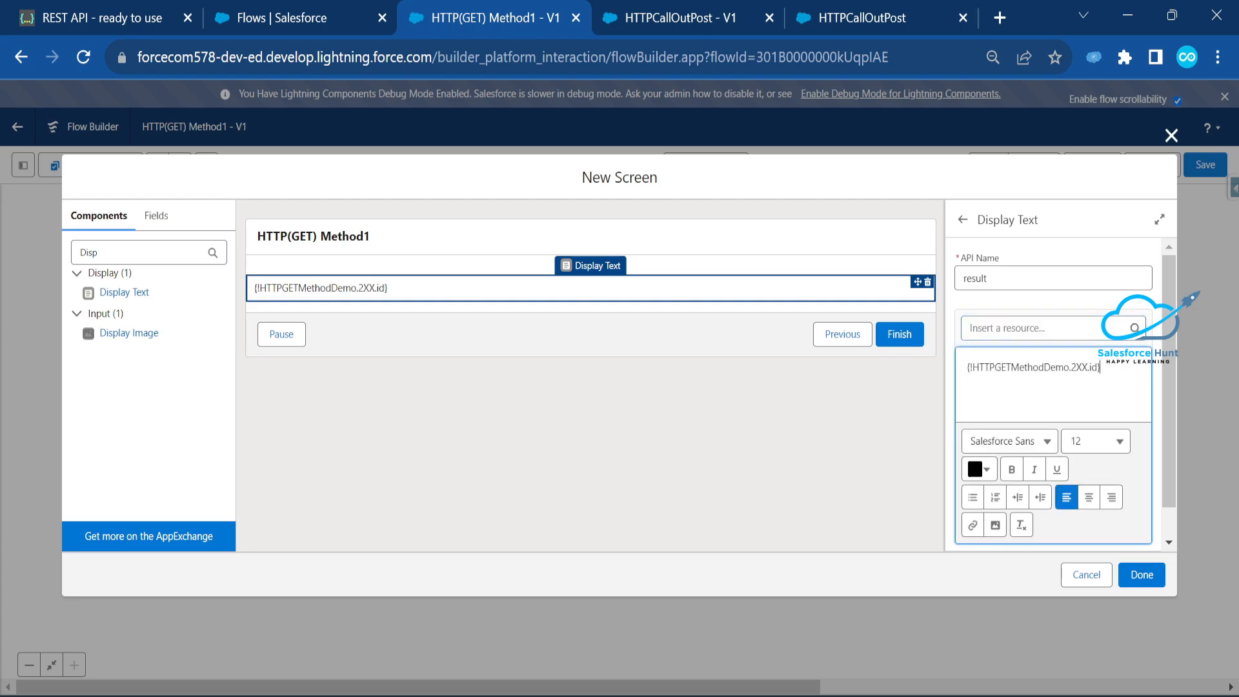
{"action": "key", "text": "Return"}
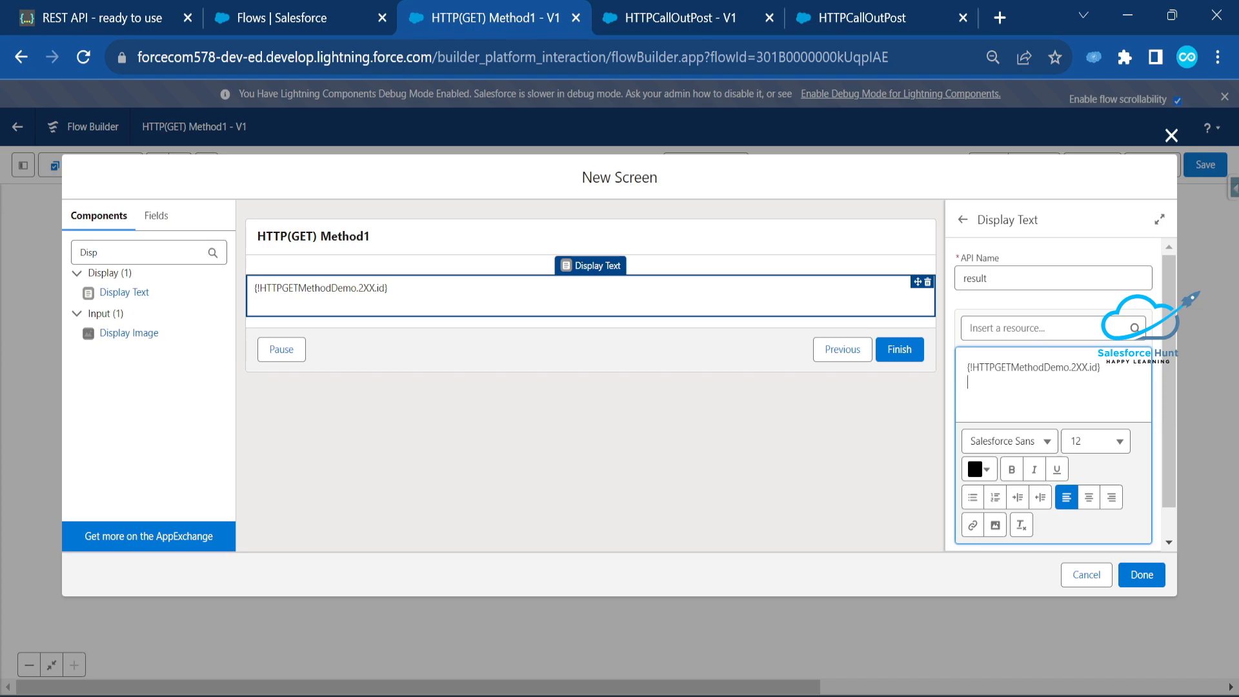
{"action": "left_click", "coordinate": [1032, 328]}
{"action": "left_click", "coordinate": [1040, 413]}
{"action": "left_click", "coordinate": [1039, 378]}
{"action": "left_click", "coordinate": [1032, 436]}
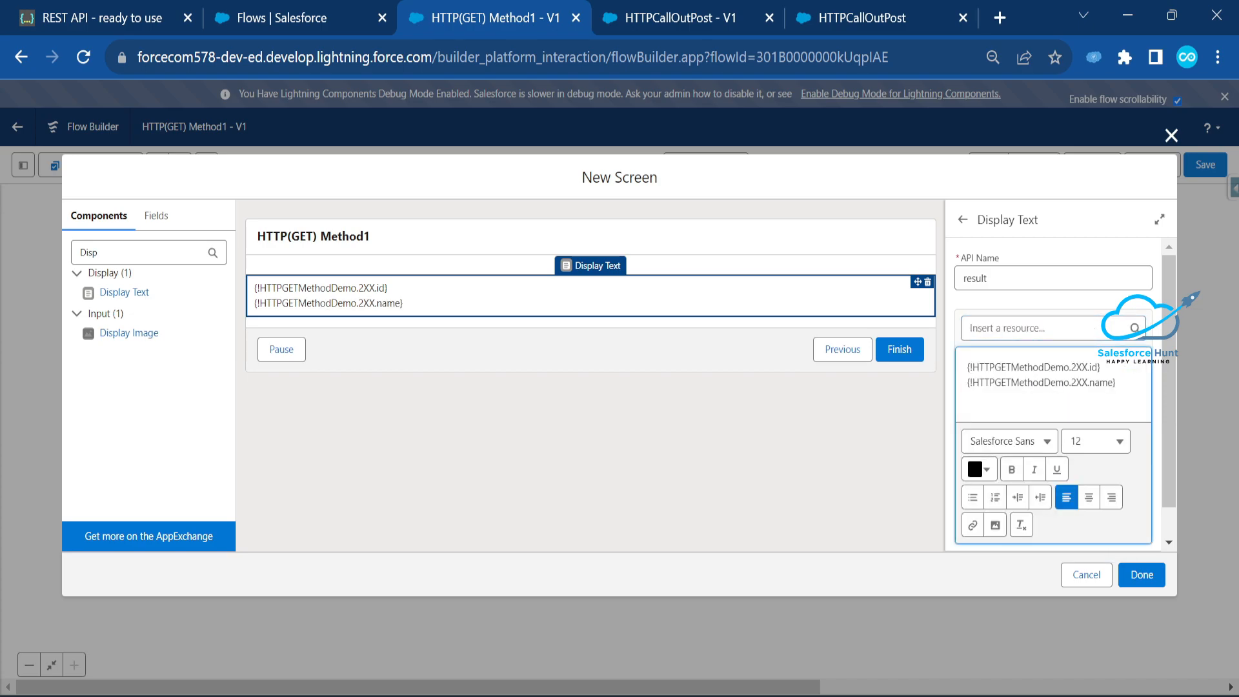
- Insert the CPUx20model field from HTTPGETMethodDemo's 2XX data on a new line of the result text
{"action": "key", "text": "Return"}
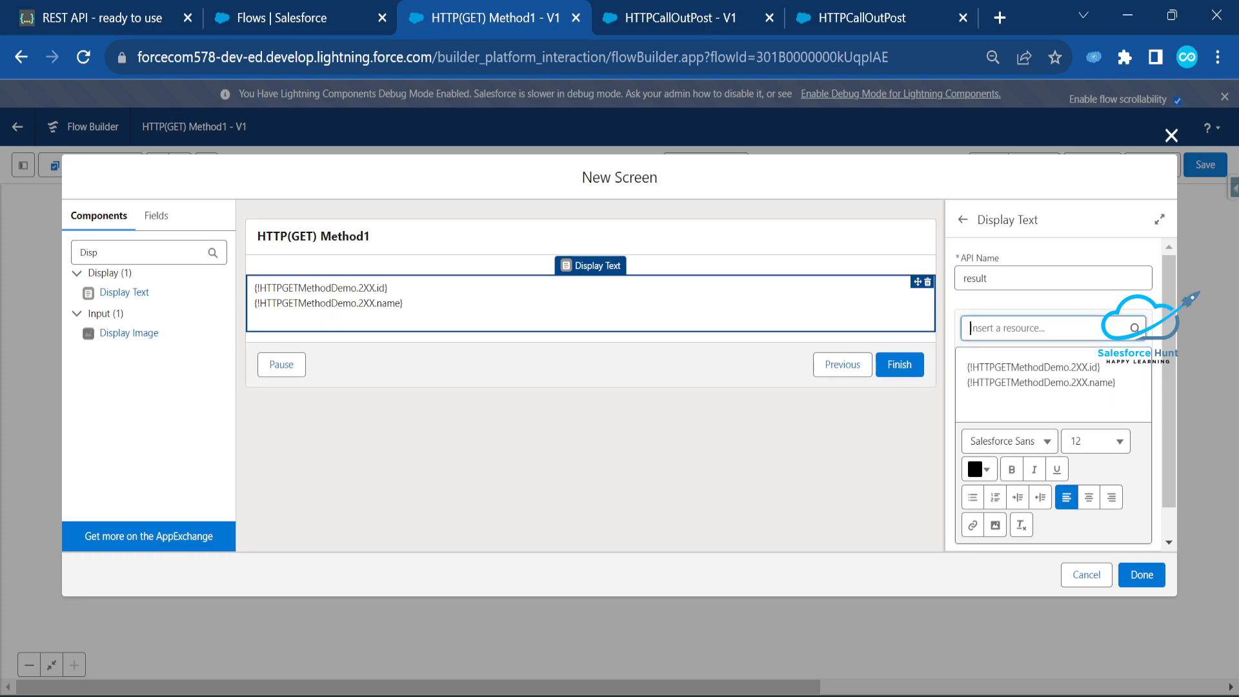
{"action": "left_click", "coordinate": [1033, 328]}
{"action": "left_click", "coordinate": [1040, 413]}
{"action": "left_click", "coordinate": [1036, 361]}
{"action": "left_click", "coordinate": [1036, 365]}
{"action": "left_click", "coordinate": [1033, 373]}
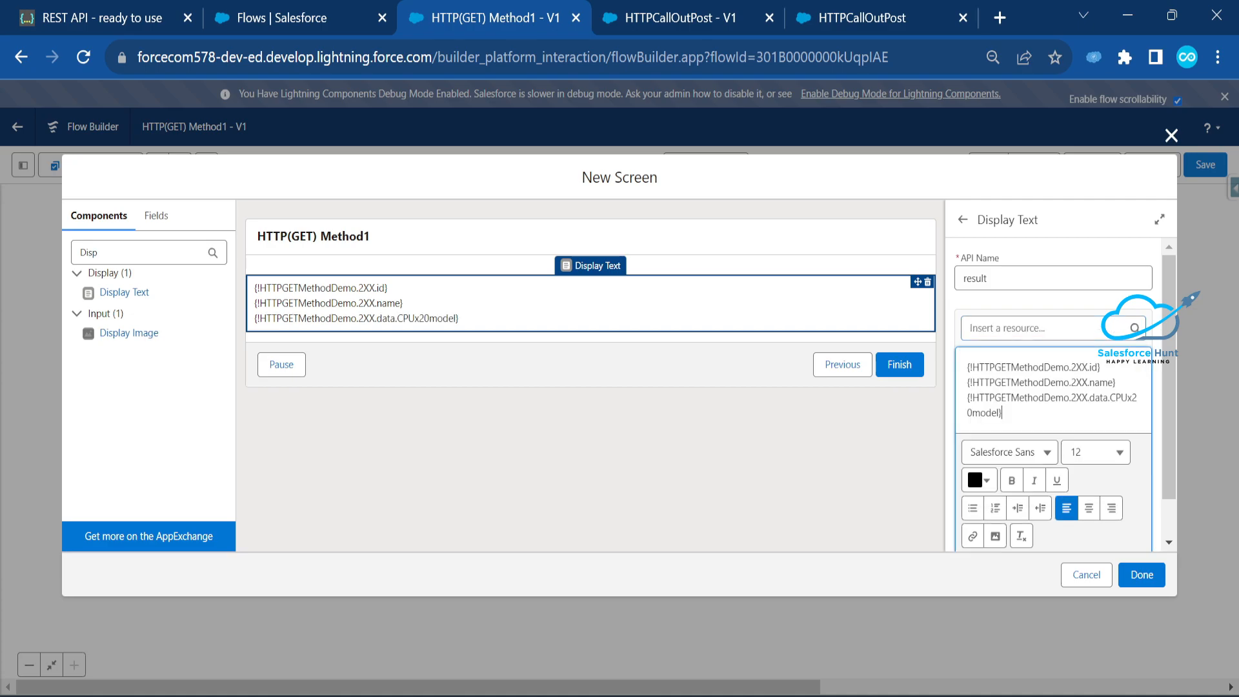
- Insert the Hardx20diskx20size field from the 2XX data on its own line below the CPU model, followed by a line break
{"action": "key", "text": "Return"}
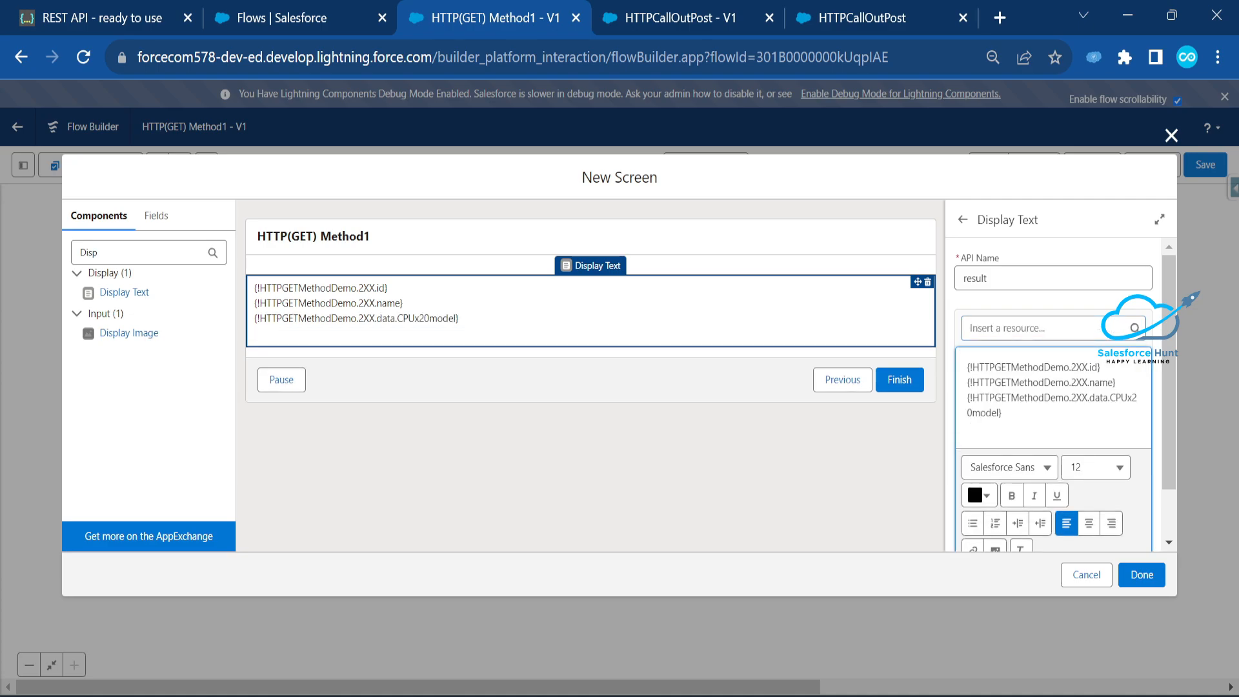
{"action": "left_click", "coordinate": [1033, 328]}
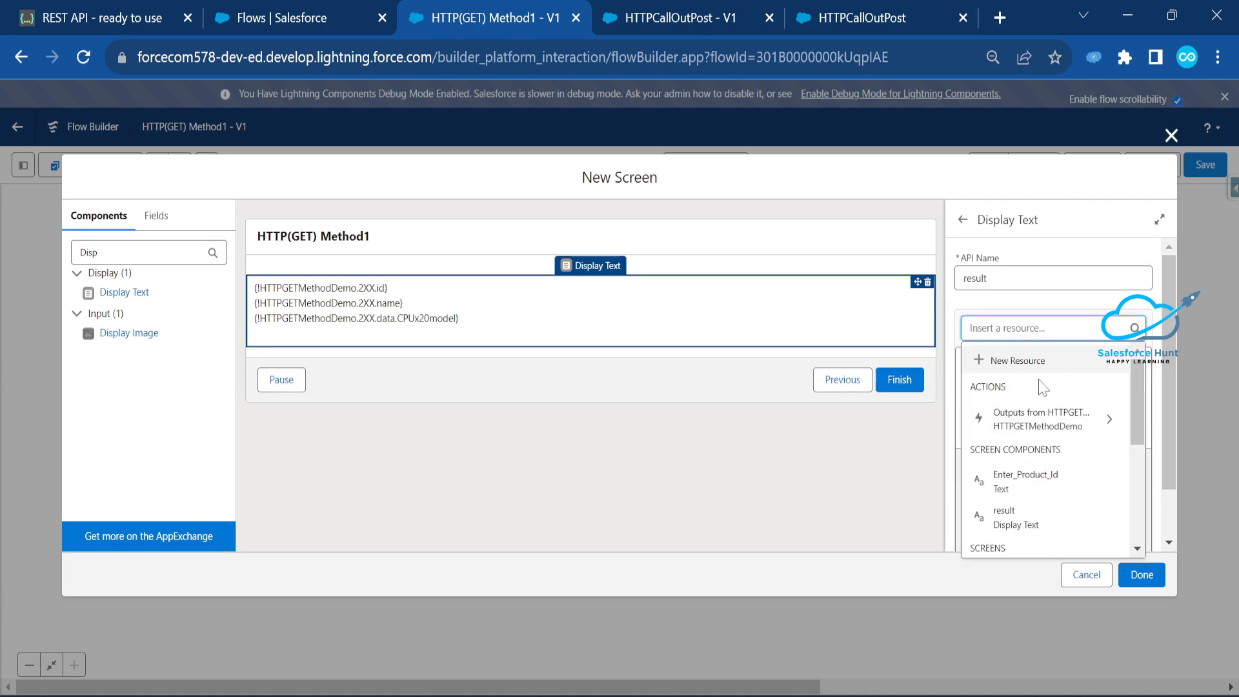
{"action": "left_click", "coordinate": [1040, 413]}
{"action": "left_click", "coordinate": [1029, 377]}
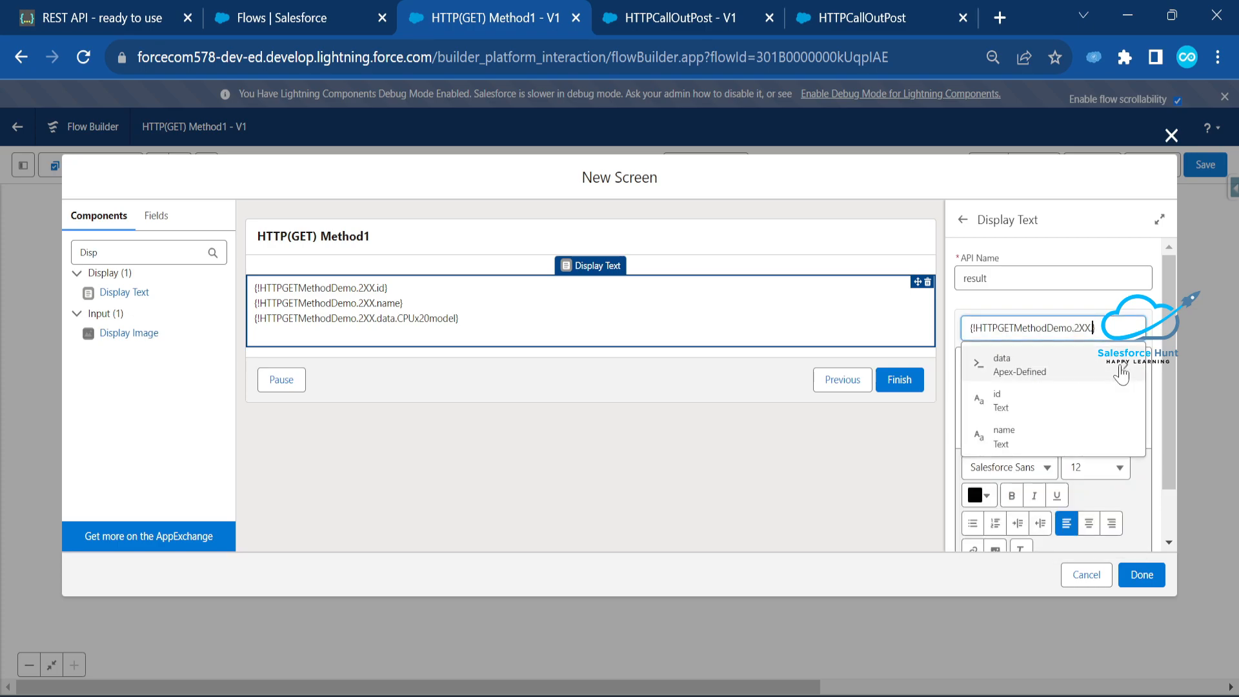
{"action": "left_click", "coordinate": [1039, 367]}
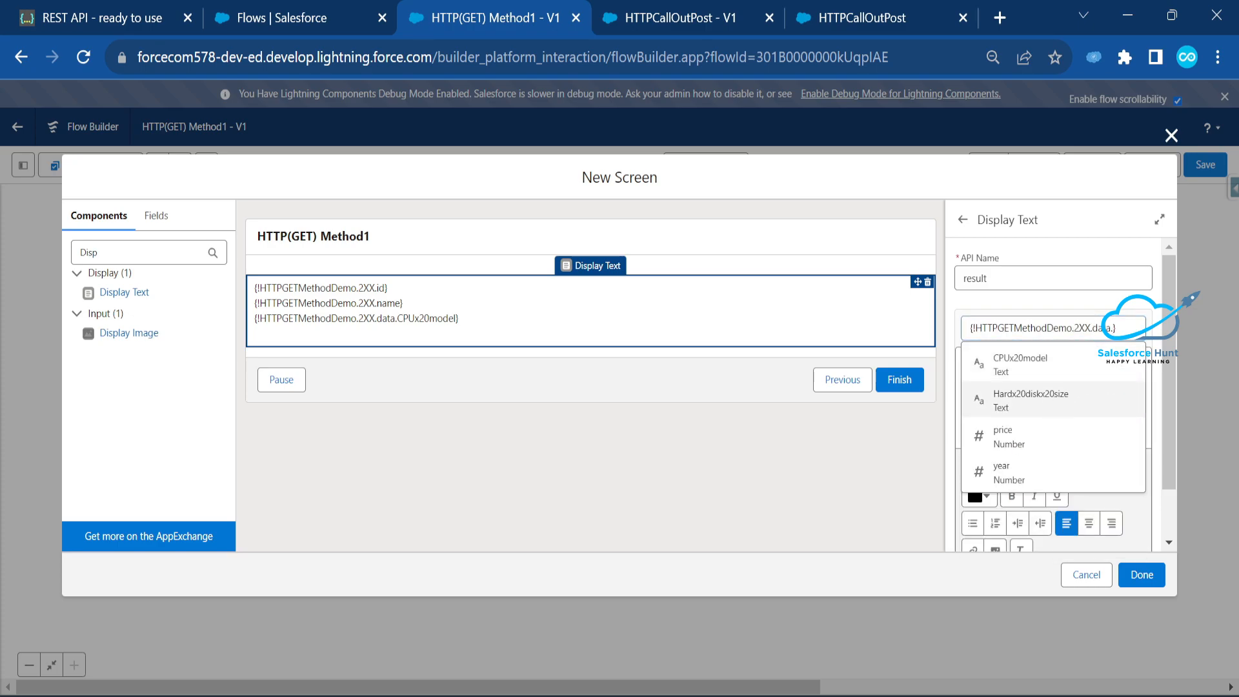
{"action": "left_click", "coordinate": [1052, 403]}
{"action": "key", "text": "Return"}
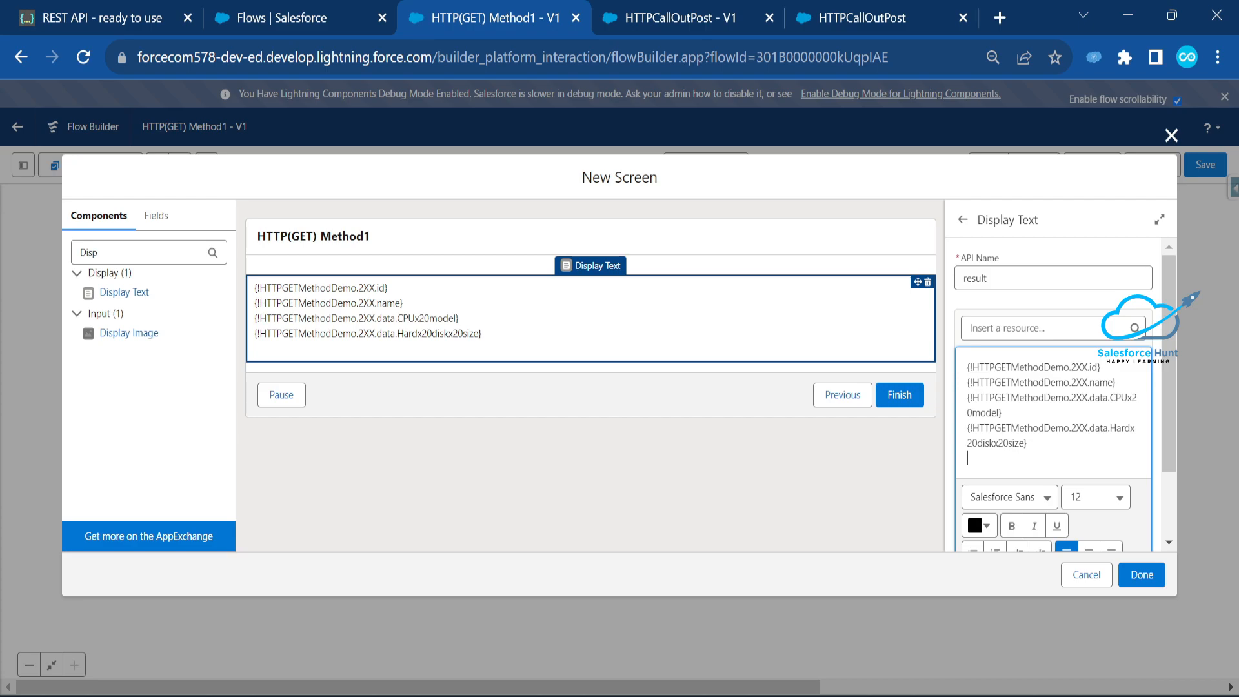
- Insert the price field from HTTPGETMethodDemo's 2XX data below the hard disk size in the result text, followed by a line break
{"action": "left_click", "coordinate": [1000, 328]}
{"action": "left_click", "coordinate": [1033, 413]}
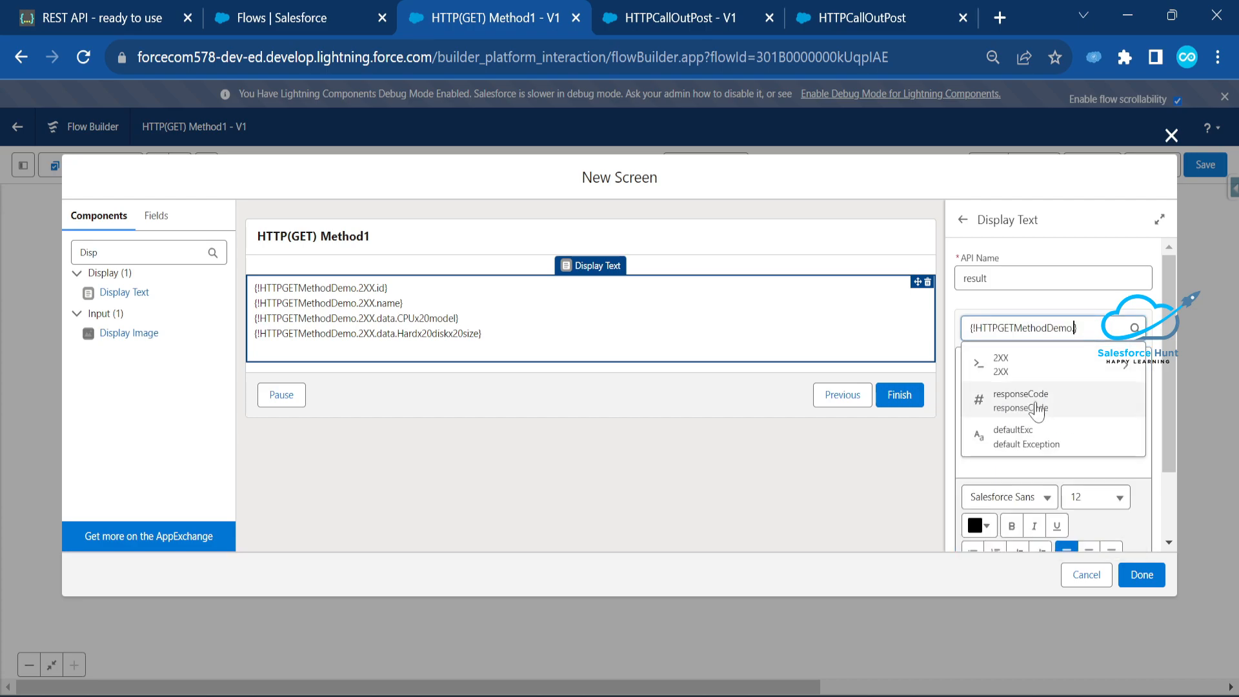
{"action": "left_click", "coordinate": [1013, 363]}
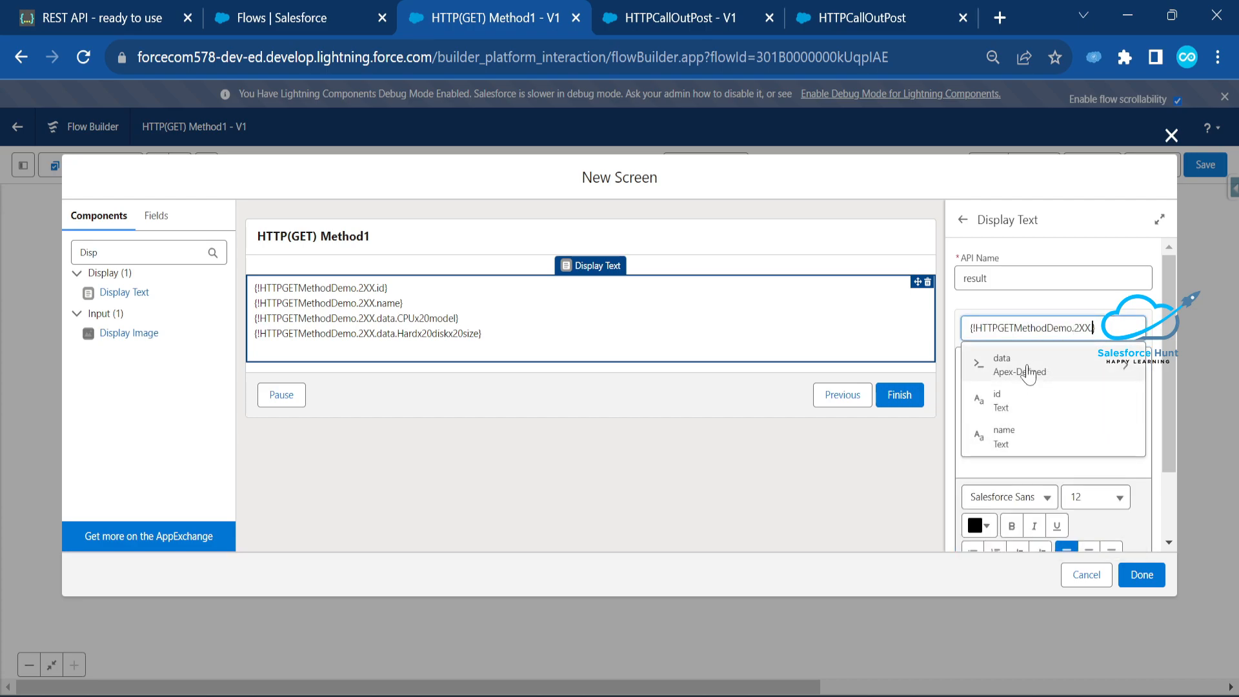
{"action": "left_click", "coordinate": [1020, 365]}
{"action": "left_click", "coordinate": [1036, 434]}
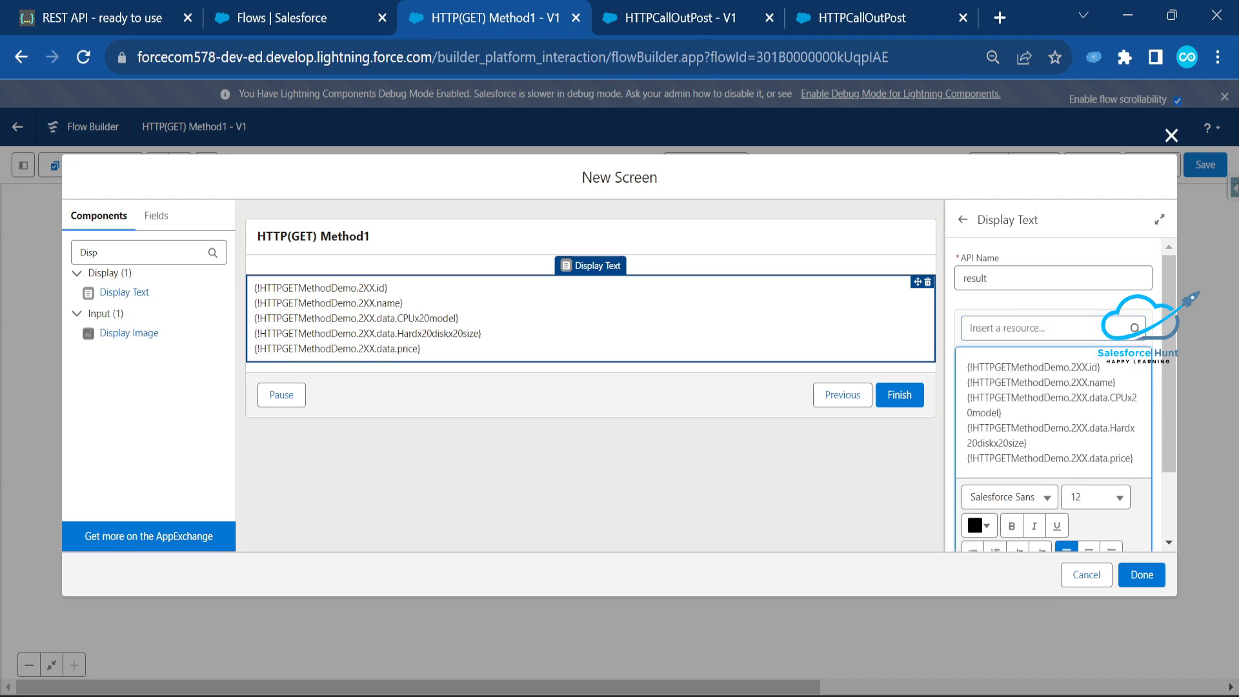
{"action": "key", "text": "Return"}
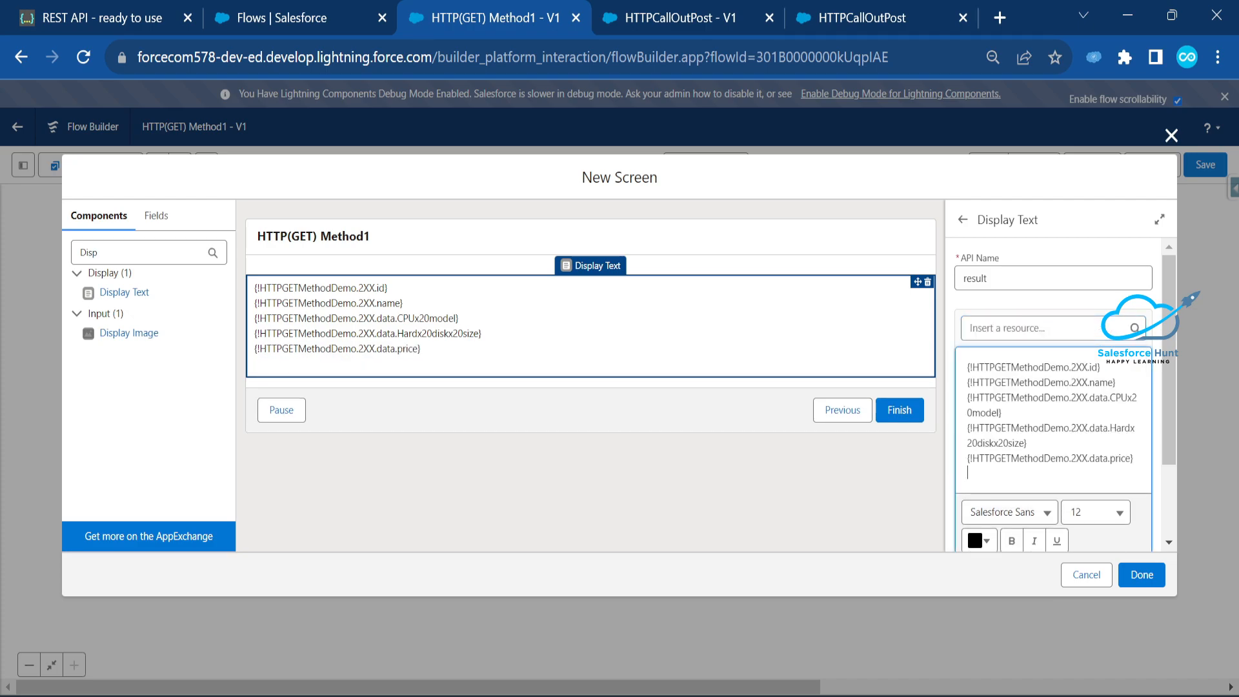
- Insert the year field from HTTPGETMethodDemo's 2XX data on the last line of the result text
{"action": "left_click", "coordinate": [1033, 328]}
{"action": "left_click", "coordinate": [1026, 413]}
{"action": "left_click", "coordinate": [1034, 372]}
{"action": "left_click", "coordinate": [1033, 371]}
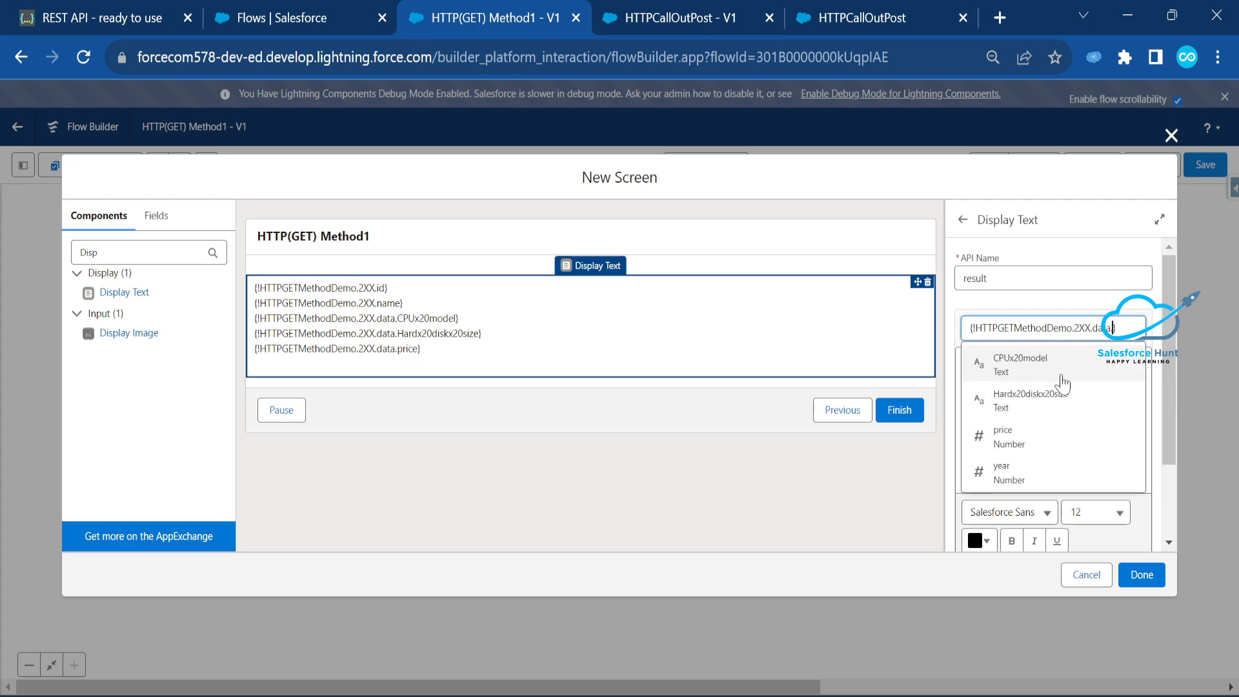
{"action": "left_click", "coordinate": [1030, 473]}
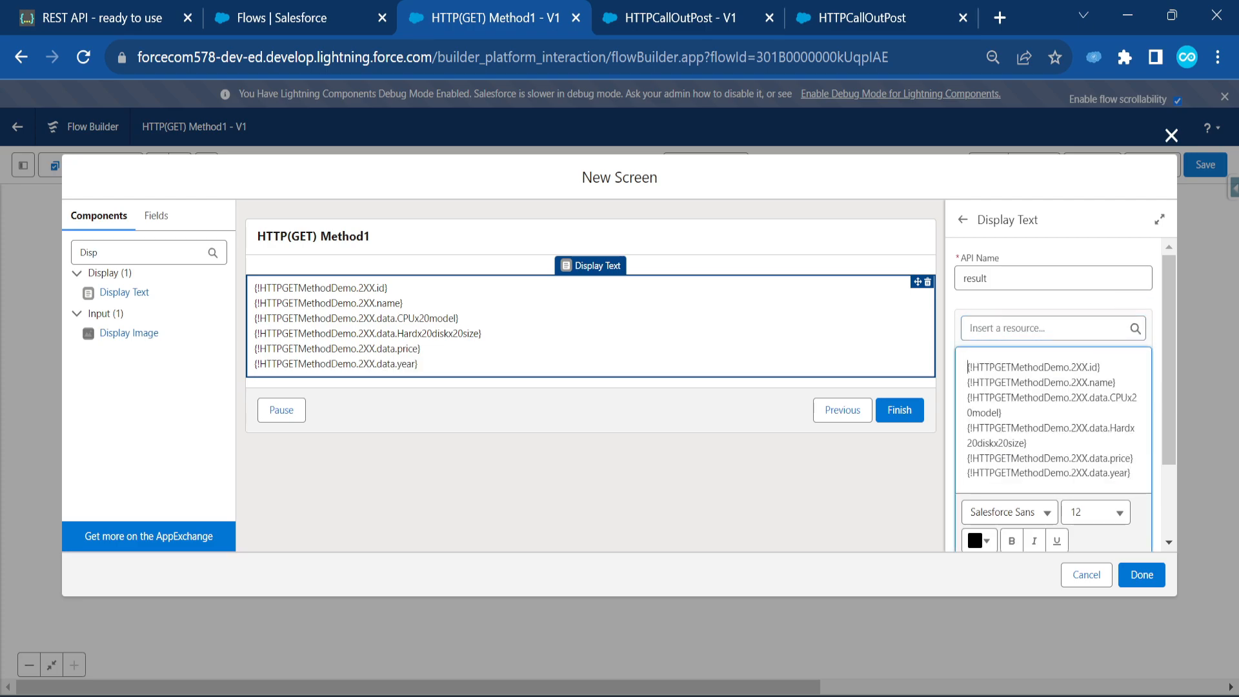
- Put the bold labels "ID:" and "Name:" in front of the id and name fields in the result text
{"action": "type", "text": "ID:"}
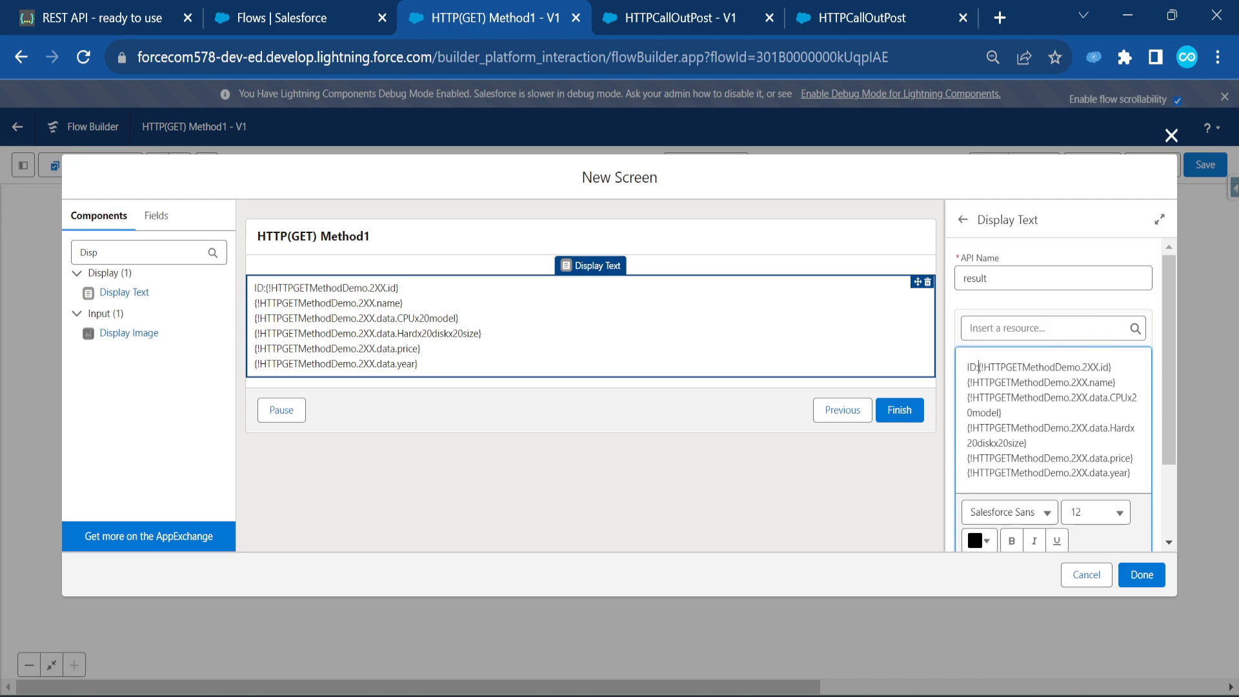
{"action": "key", "text": "shift+Home"}
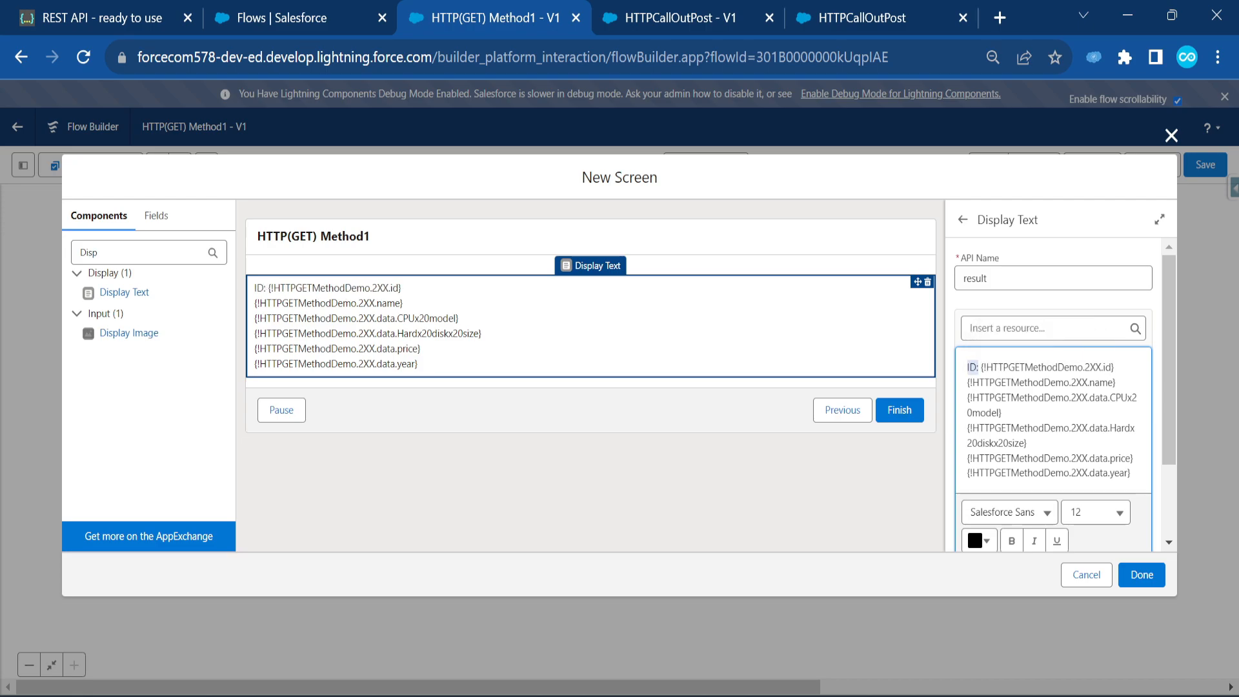
{"action": "key", "text": "ctrl+b"}
{"action": "left_click", "coordinate": [968, 383]}
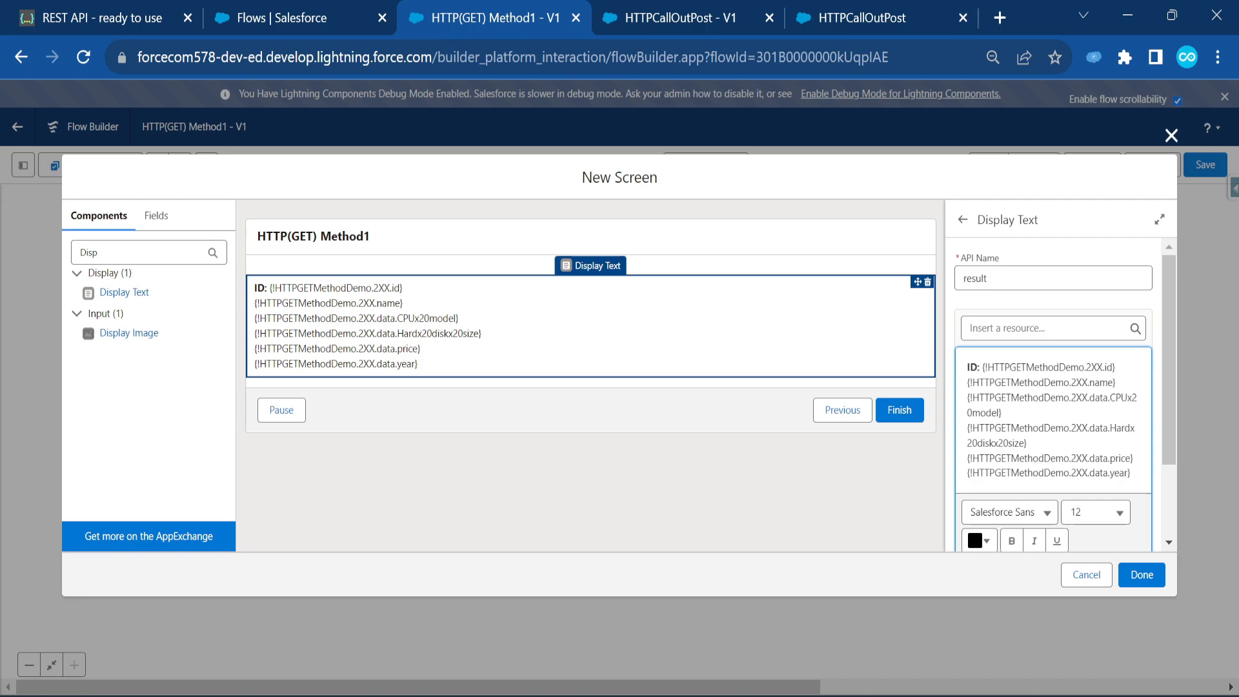
{"action": "type", "text": "Name:"}
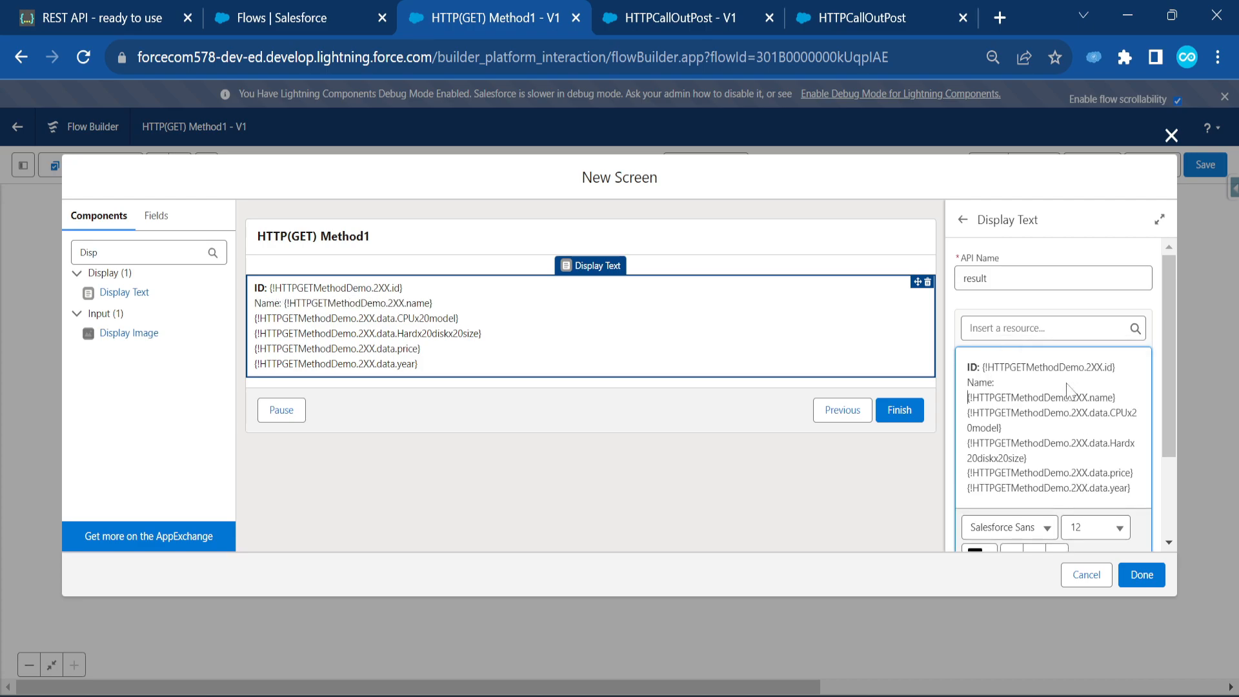
{"action": "key", "text": "shift+Home"}
{"action": "key", "text": "ctrl+b"}
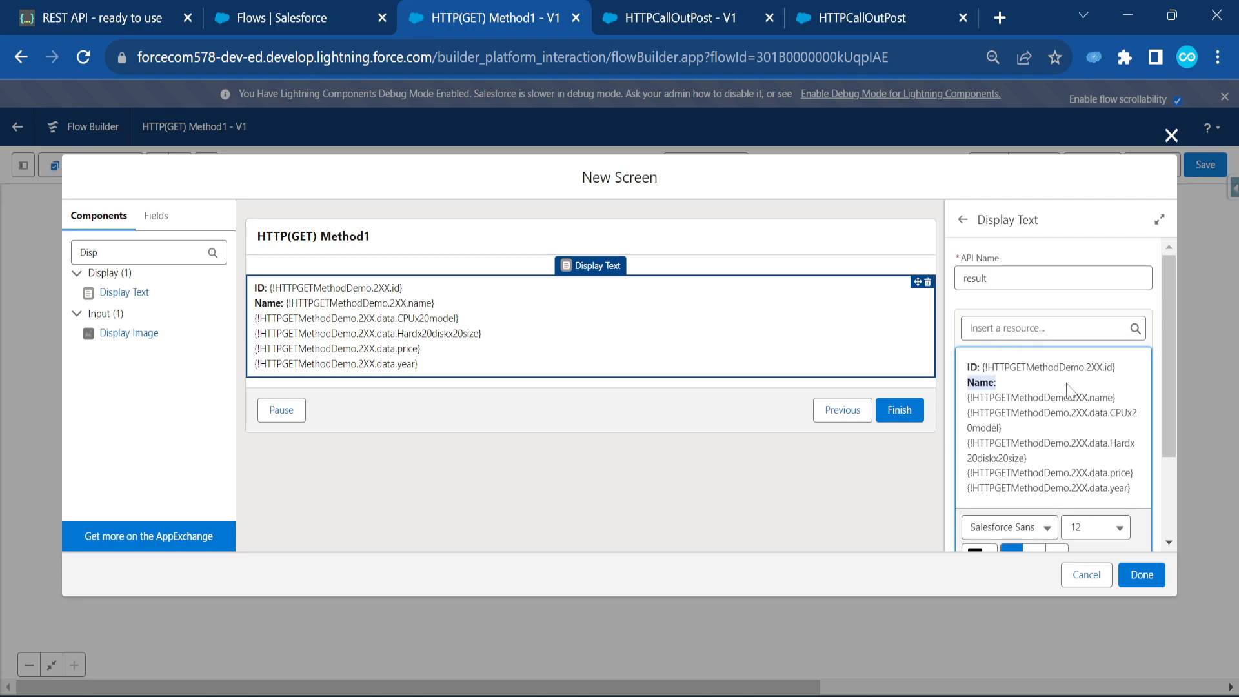
- Add the bold label "CPU Modal:" in front of the CPUx20model field
{"action": "key", "text": "End"}
{"action": "type", "text": "CPU Mod"}
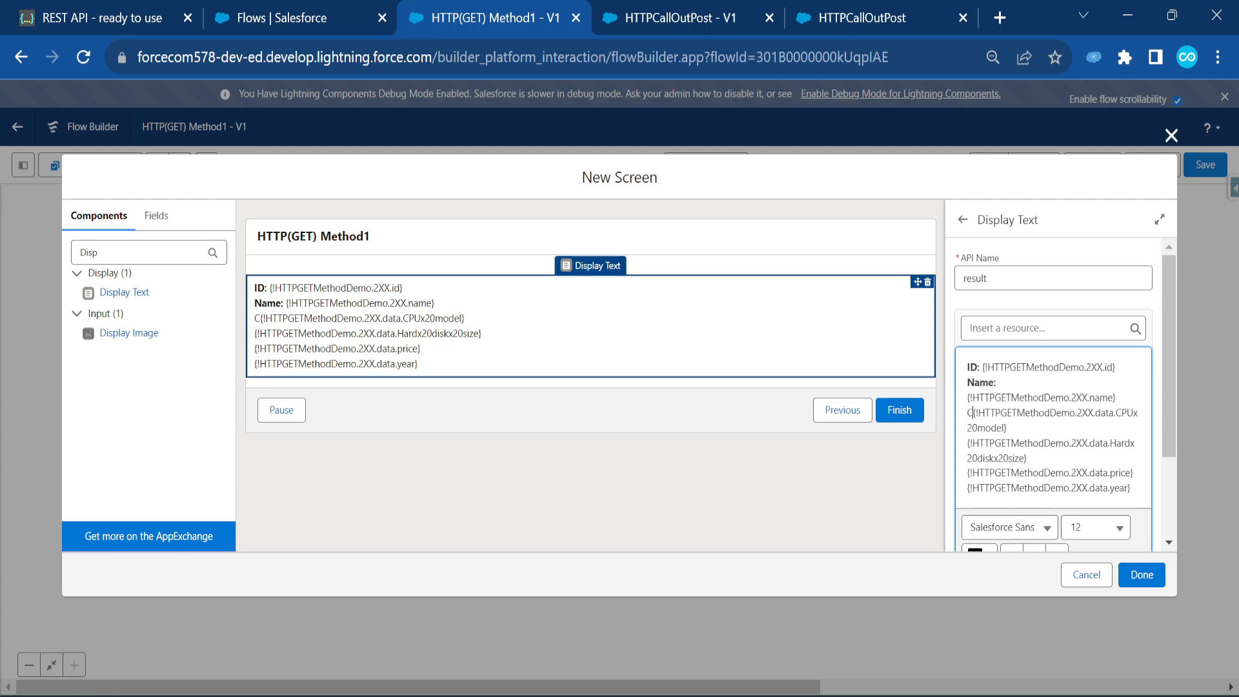
{"action": "type", "text": "al"}
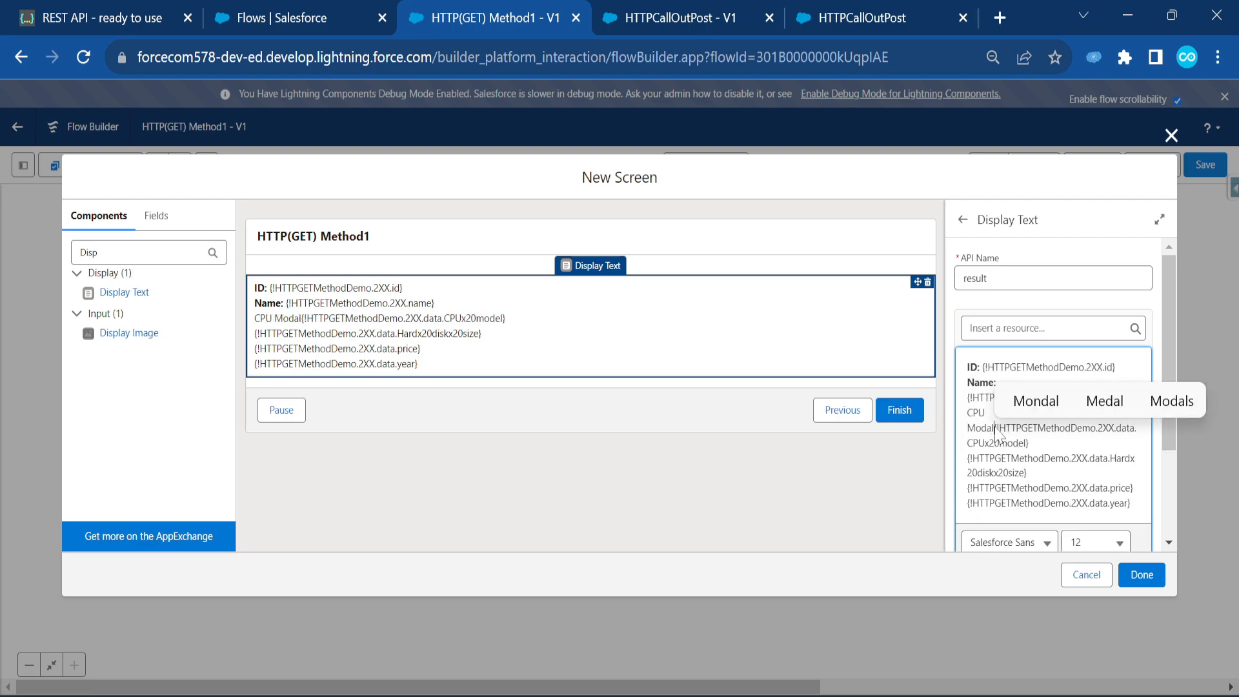
{"action": "type", "text": ":"}
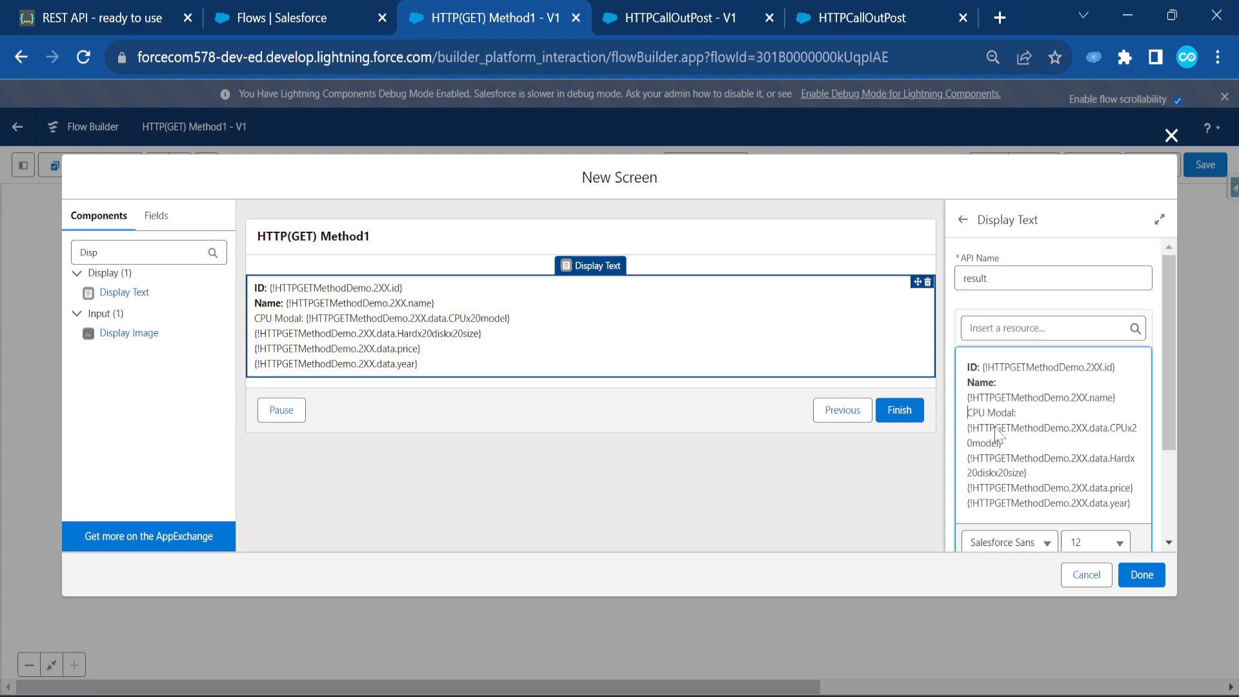
{"action": "key", "text": "shift+End"}
{"action": "key", "text": "ctrl+b"}
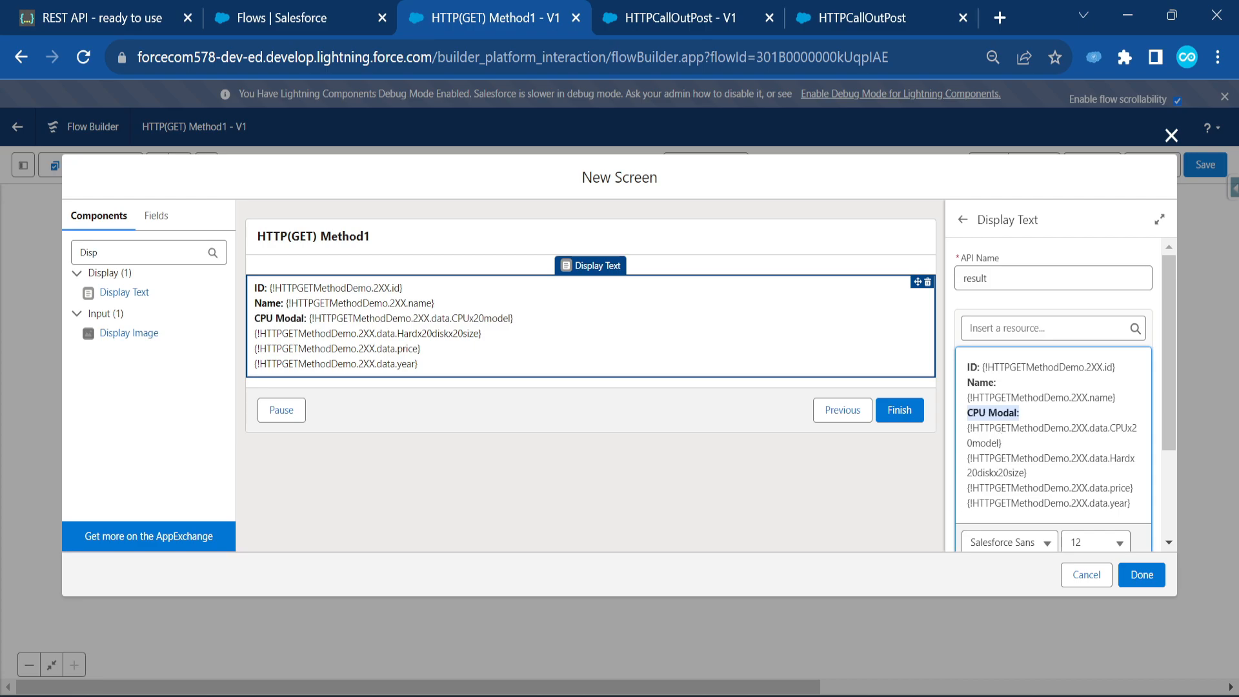
- Add the bold label "Hard Disk Size:" in front of the Hardx20diskx20size field
{"action": "left_click", "coordinate": [968, 458]}
{"action": "type", "text": "Hard Disk"}
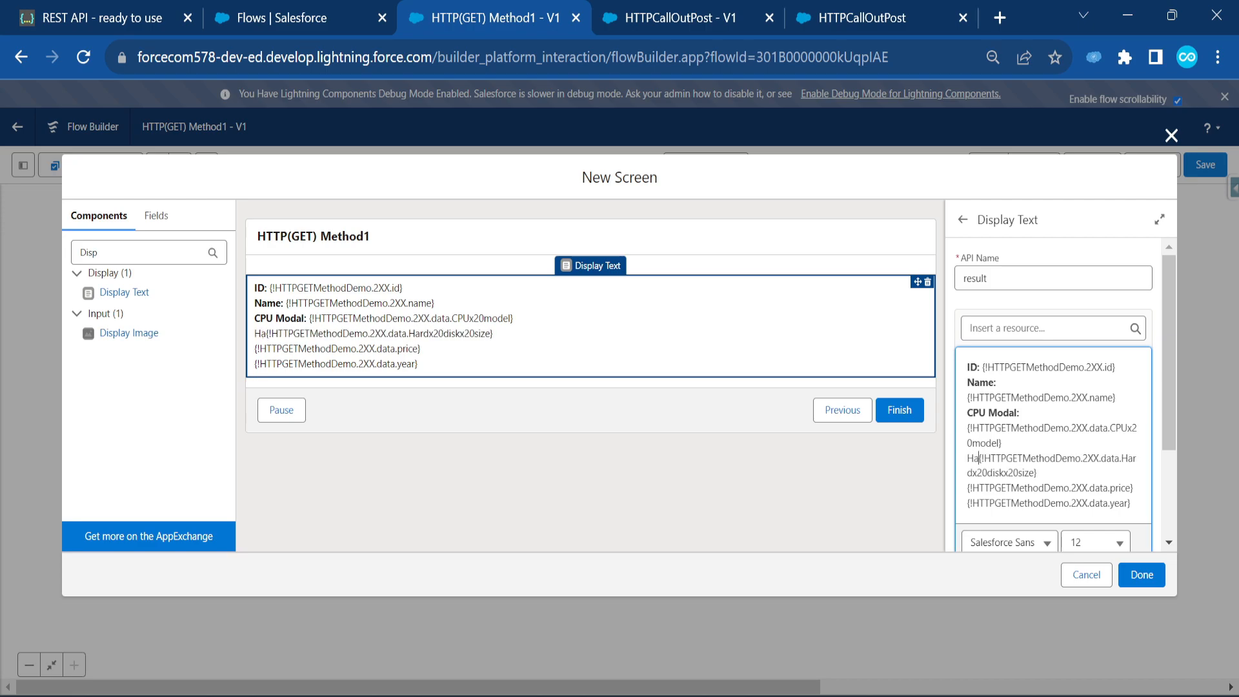
{"action": "type", "text": " Size:"}
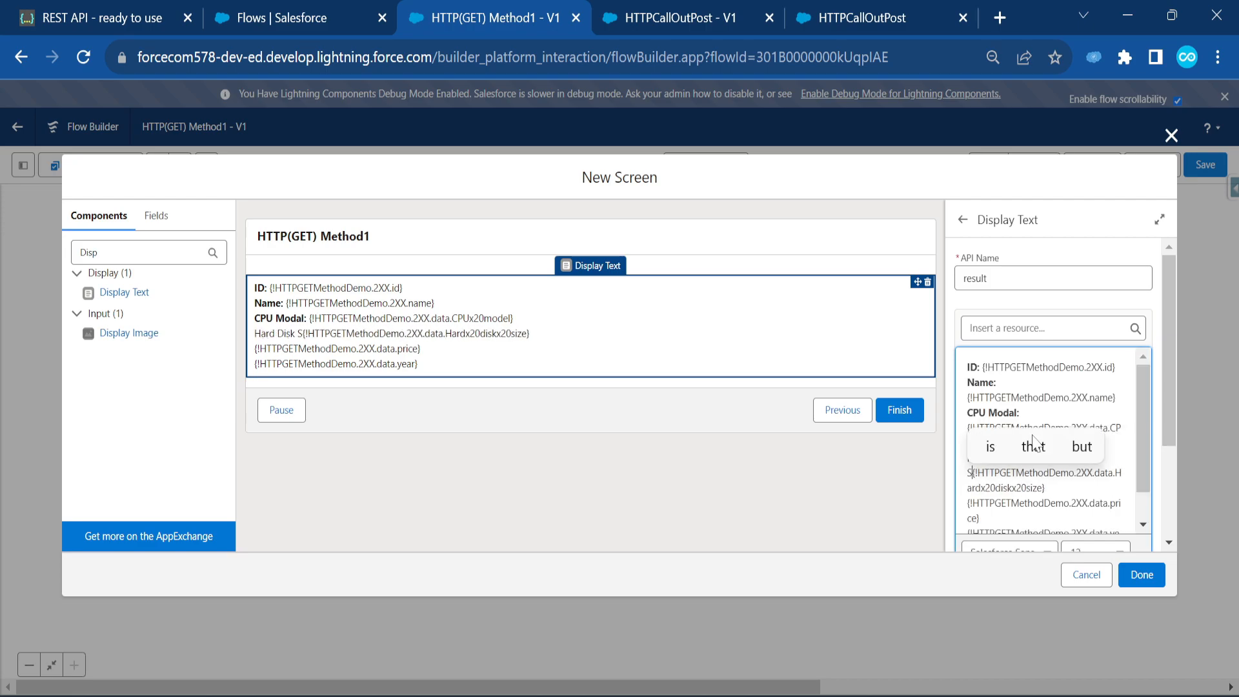
{"action": "key", "text": "ctrl+shift+Right"}
{"action": "key", "text": "ctrl+shift+Right"}
{"action": "key", "text": "ctrl+shift+Right"}
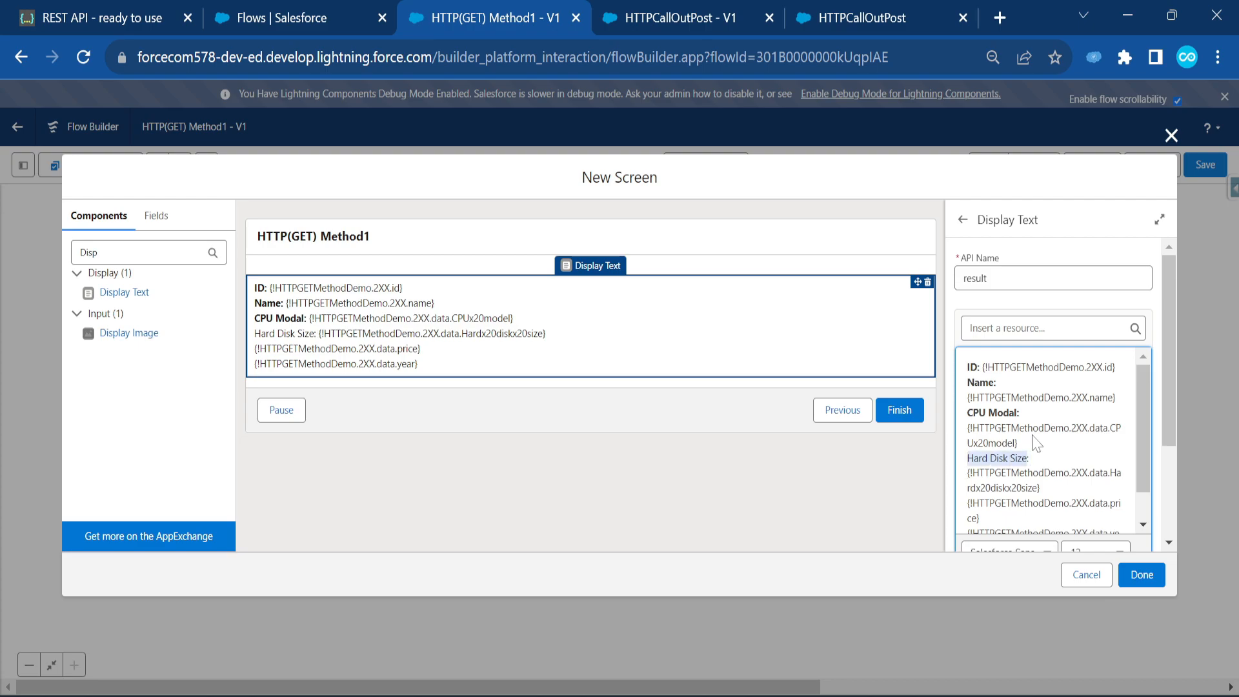
{"action": "key", "text": "ctrl+b"}
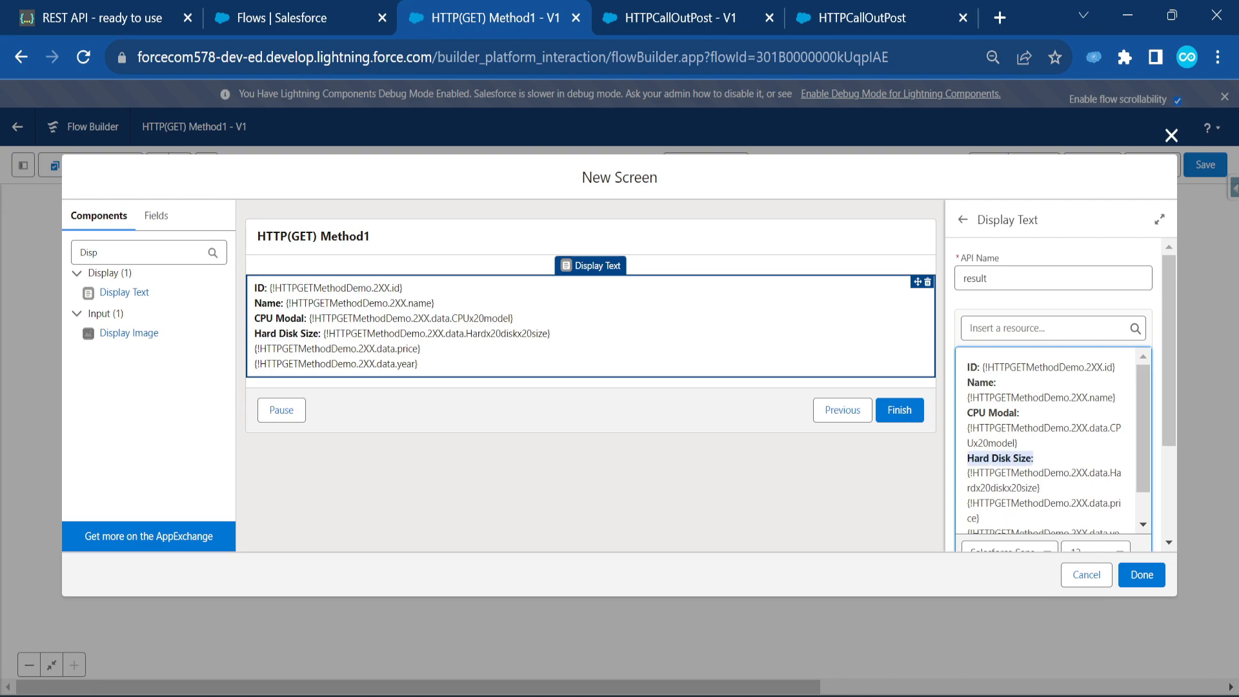
- Add the bold label "Price:" in front of the price field
{"action": "left_click", "coordinate": [967, 503]}
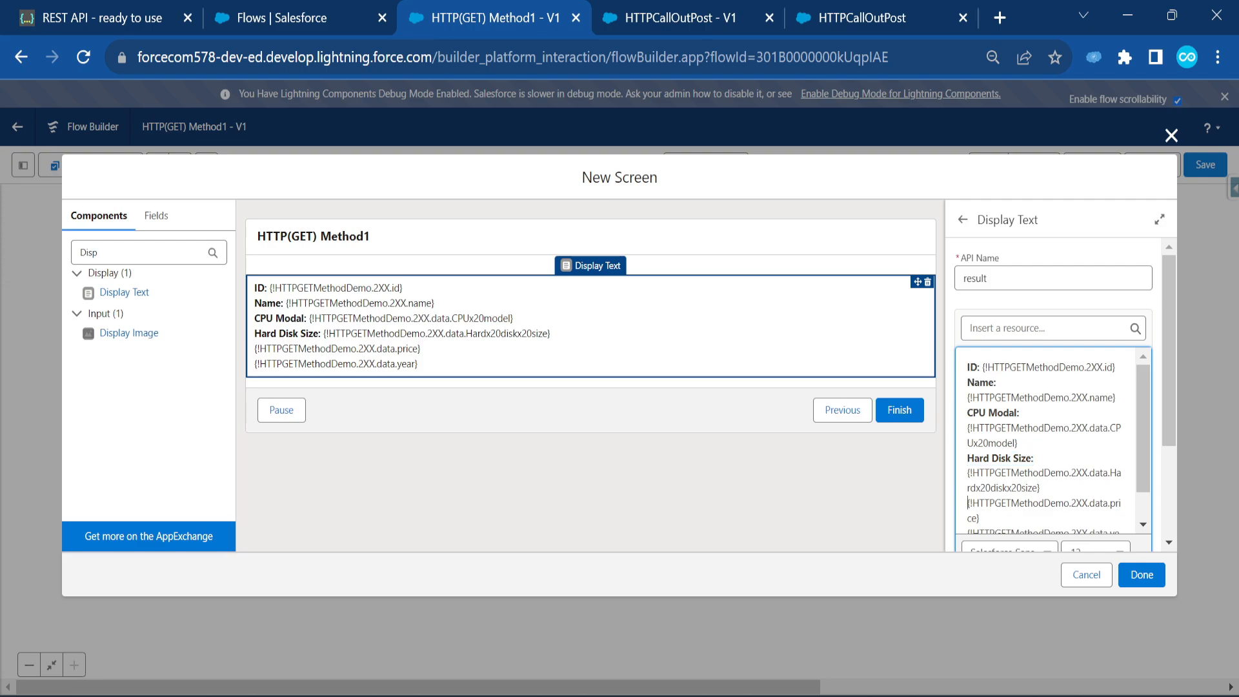
{"action": "type", "text": "Price:"}
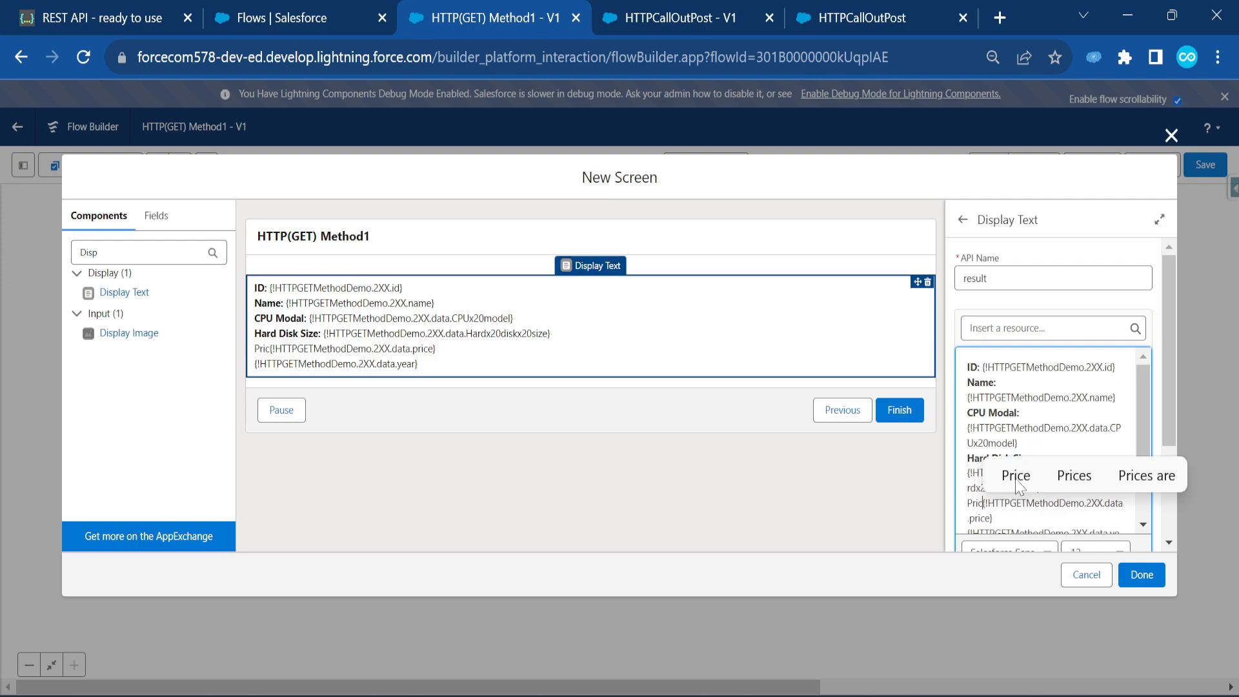
{"action": "key", "text": "shift+Home"}
{"action": "key", "text": "ctrl+b"}
- Add the bold label "Year:" in front of the year field on the last line
{"action": "key", "text": "Down"}
{"action": "key", "text": "Down"}
{"action": "key", "text": "Down"}
{"action": "key", "text": "Down"}
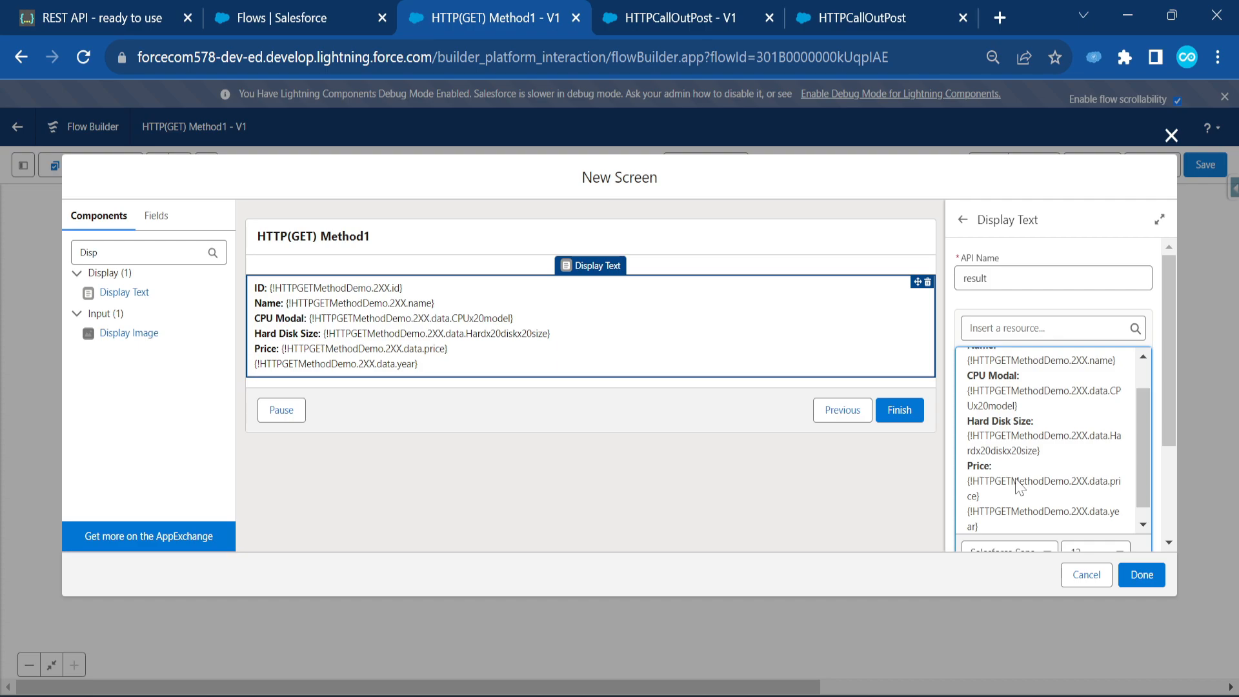
{"action": "type", "text": "Year:"}
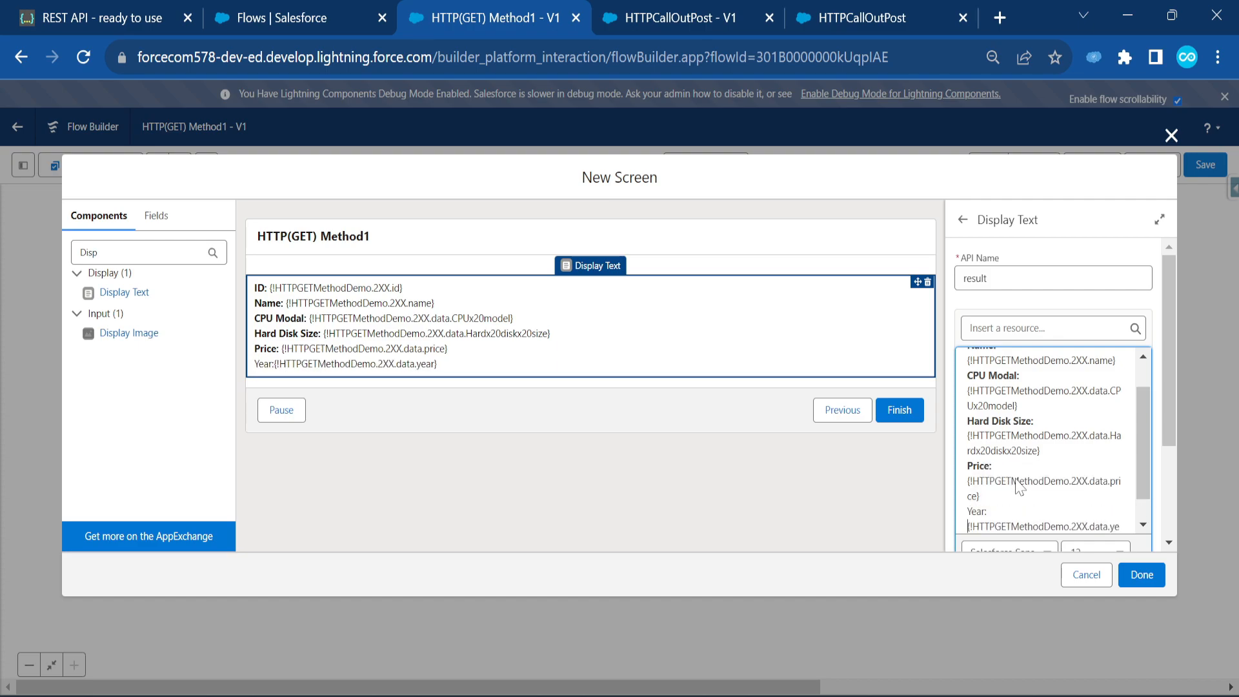
{"action": "key", "text": "shift+Right"}
{"action": "key", "text": "shift+Right"}
{"action": "key", "text": "shift+Right"}
{"action": "key", "text": "shift+Right"}
{"action": "key", "text": "shift+Right"}
{"action": "key", "text": "ctrl+b"}
- Finish editing Screen2 and save the HTTP(GET) Method1 flow
{"action": "scroll", "coordinate": [1018, 487], "scroll_direction": "down", "scroll_amount": 2}
{"action": "left_click", "coordinate": [1141, 575]}
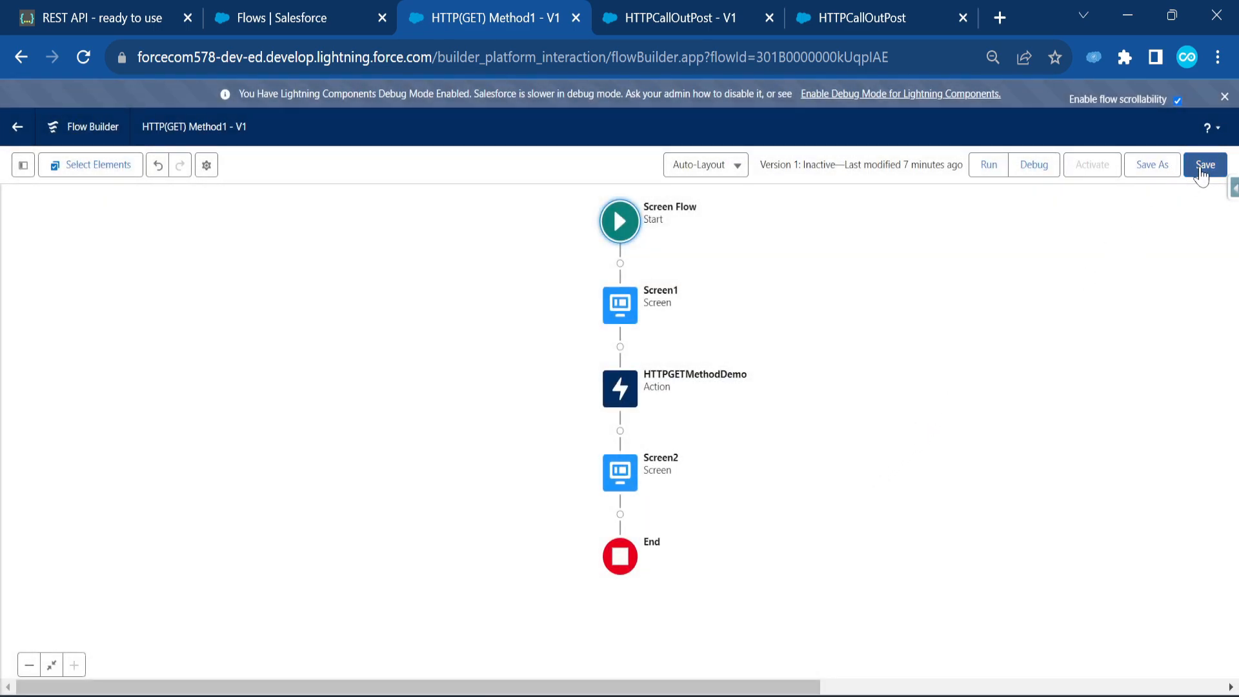
{"action": "left_click", "coordinate": [1205, 165]}
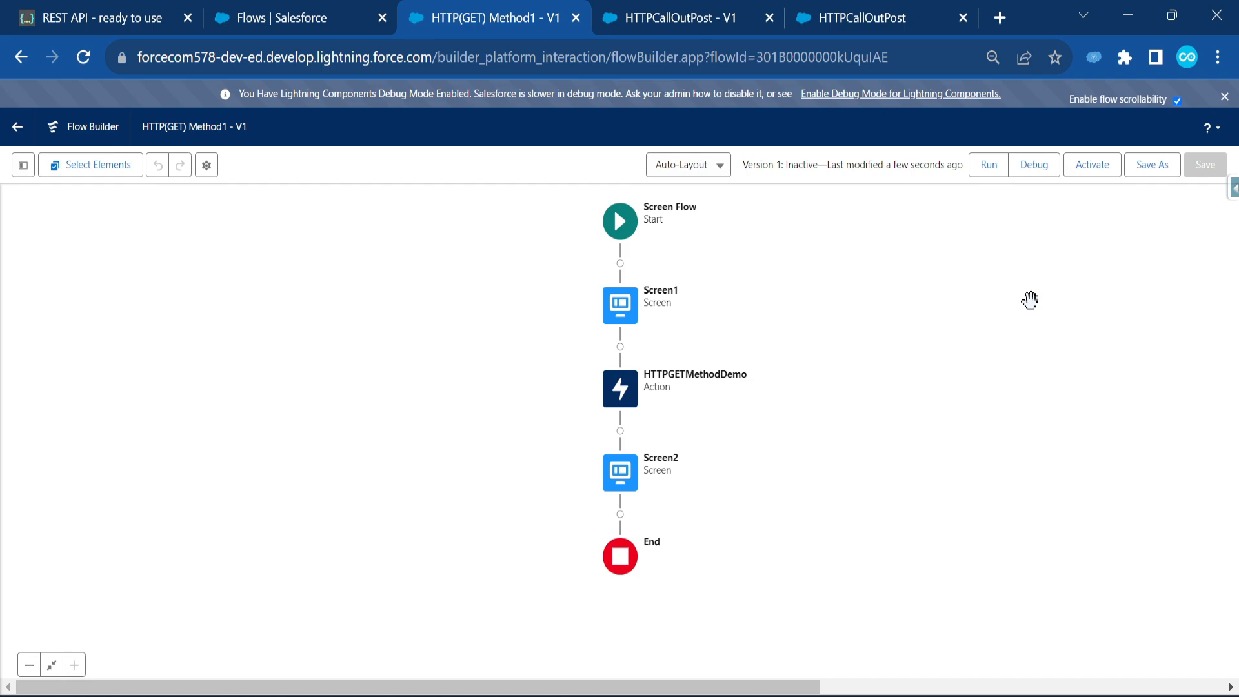
- Start debugging the flow and copy the XPS product's id value from the GET response in Postman
{"action": "left_click", "coordinate": [1036, 166]}
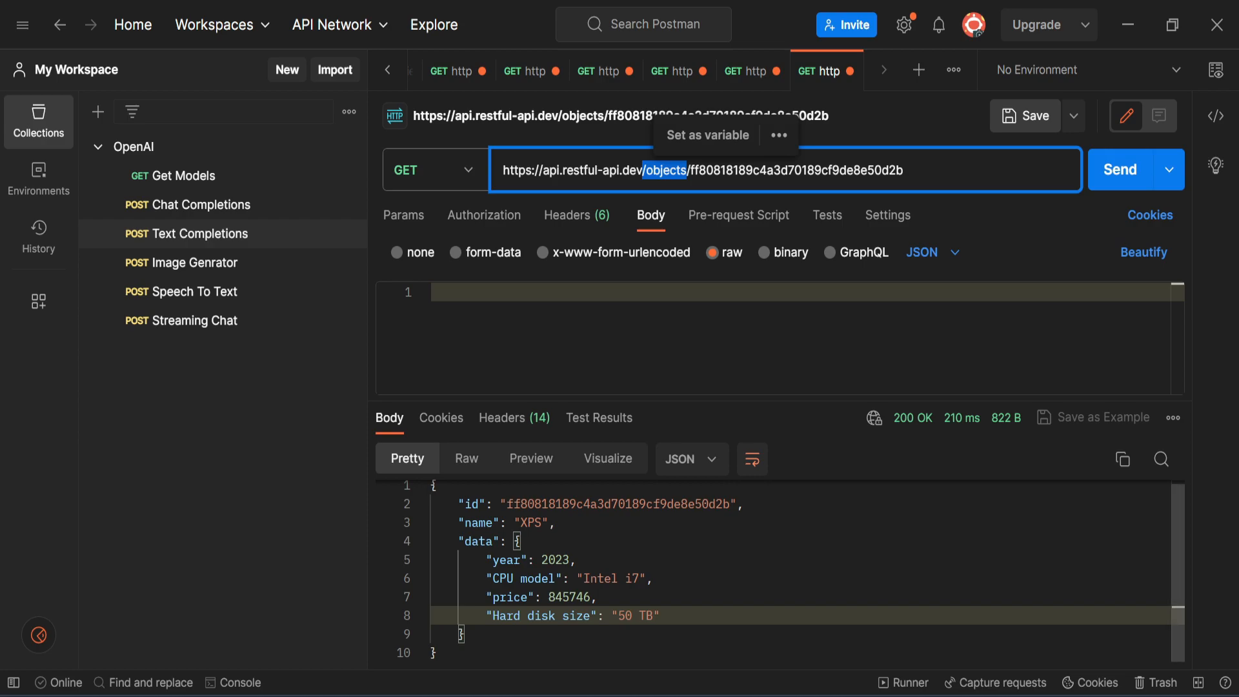
{"action": "double_click", "coordinate": [568, 504]}
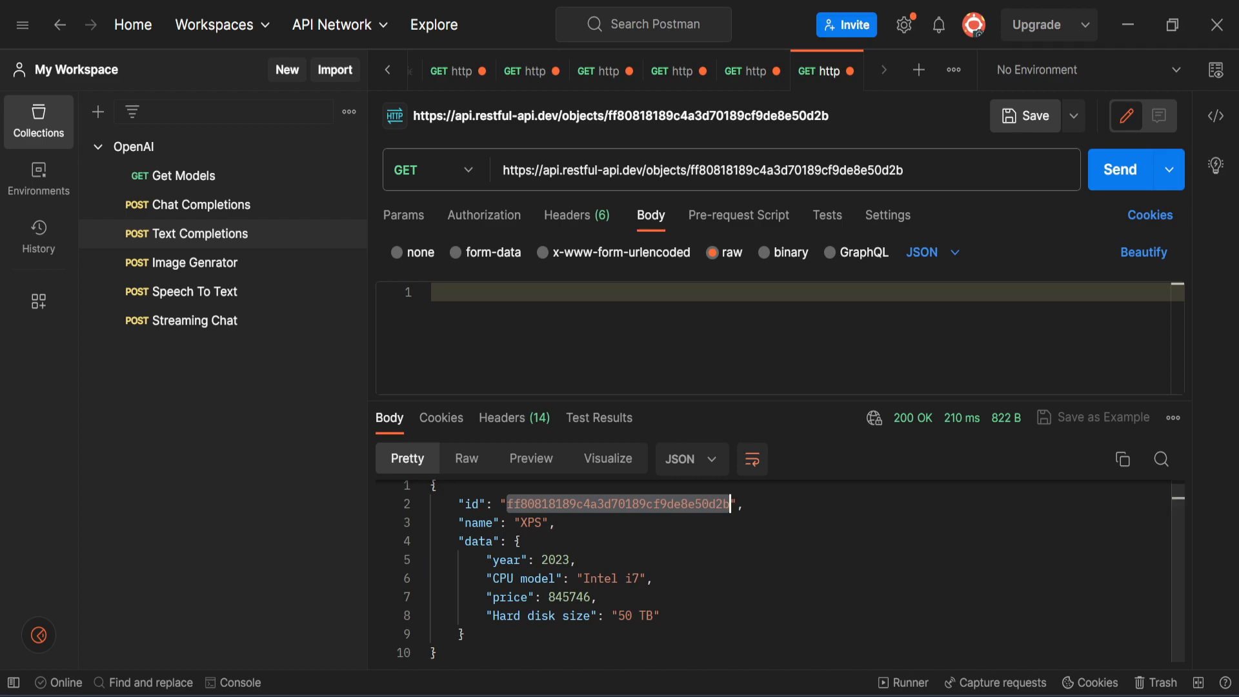
{"action": "left_click", "coordinate": [789, 184]}
{"action": "double_click", "coordinate": [730, 505]}
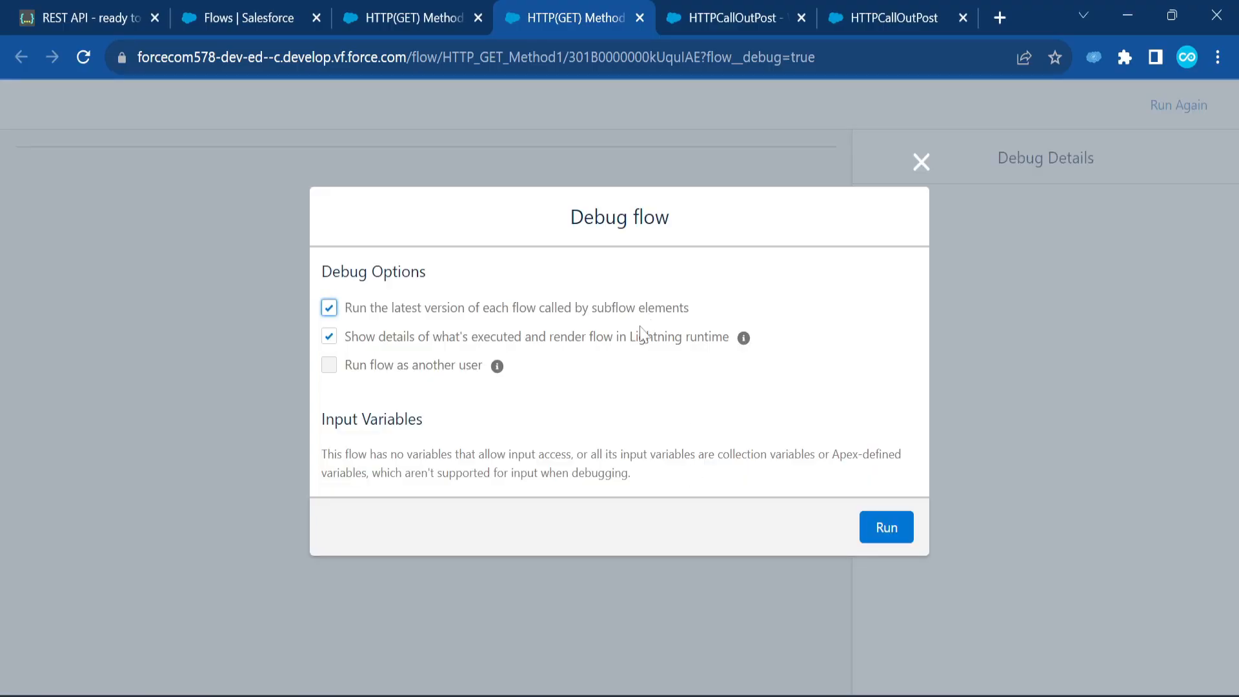
- Run the flow in debug mode with the copied XPS id as the product ID and advance to the result screen
{"action": "left_click", "coordinate": [886, 528]}
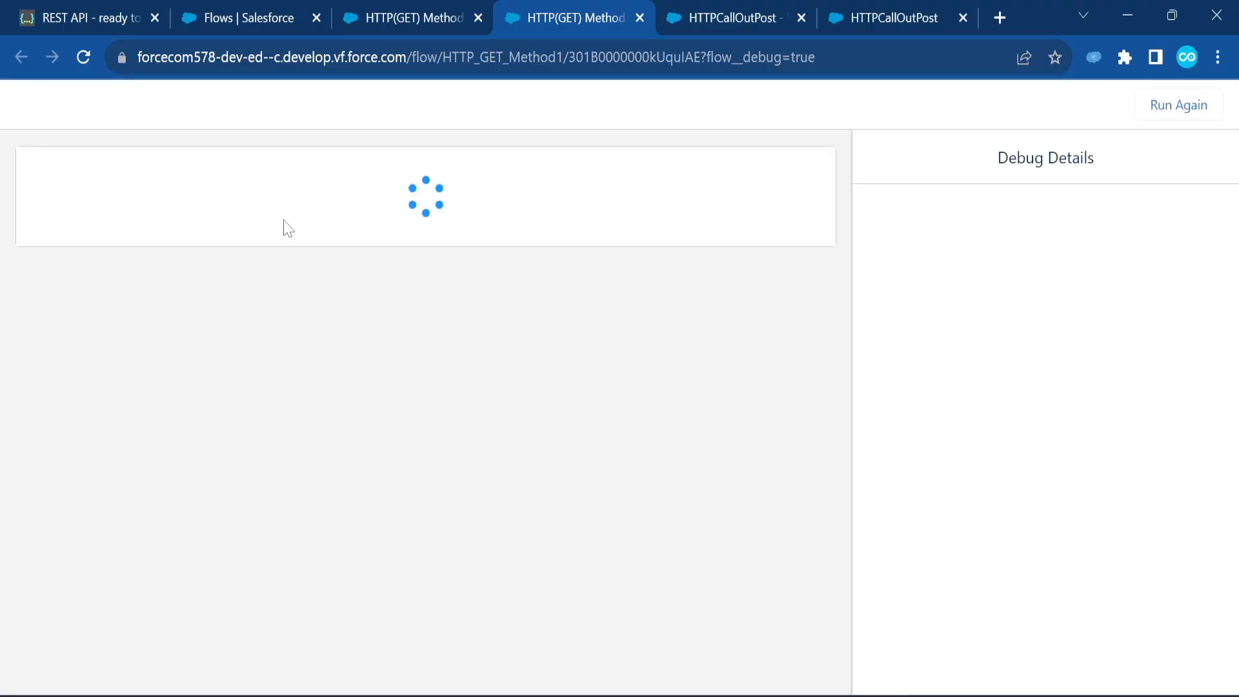
{"action": "left_click", "coordinate": [125, 244]}
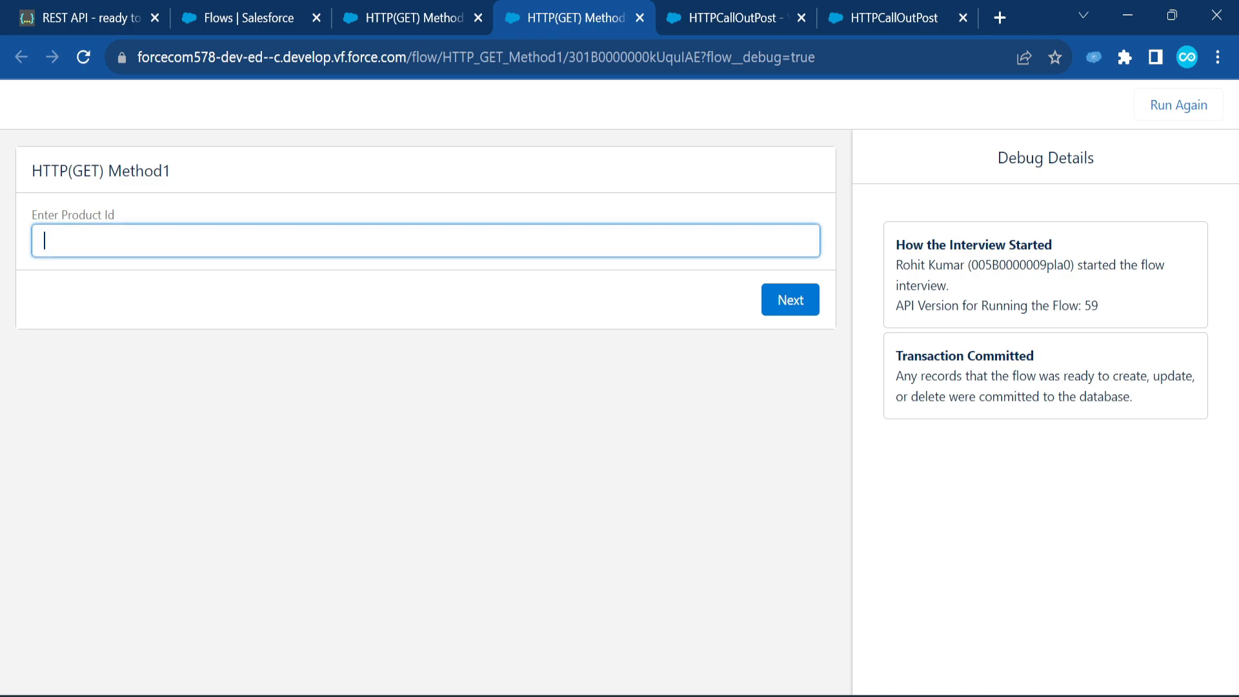
{"action": "key", "text": "ctrl+v"}
{"action": "left_click", "coordinate": [792, 299]}
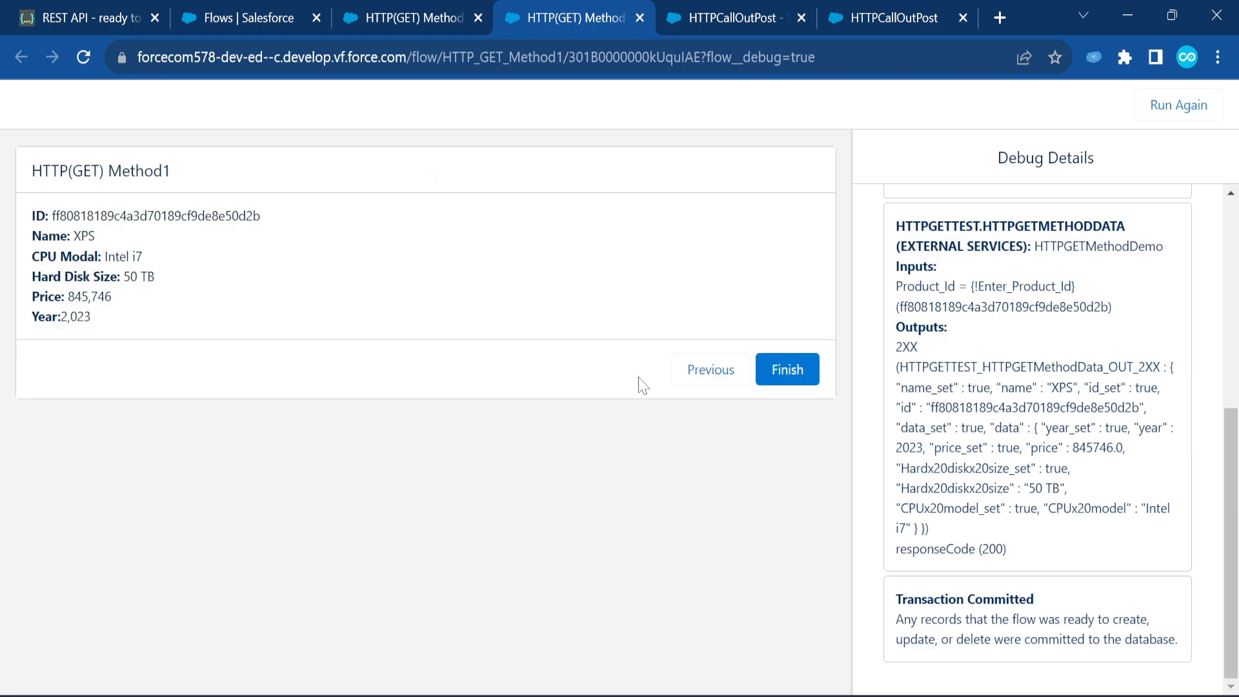
- Review the product details shown on the result screen and look at the HTTPCallOutPost flow for comparison
{"action": "left_click_drag", "start_coordinate": [86, 215], "coordinate": [143, 256]}
{"action": "left_click_drag", "start_coordinate": [73, 296], "coordinate": [110, 332]}
{"action": "left_click", "coordinate": [684, 14]}
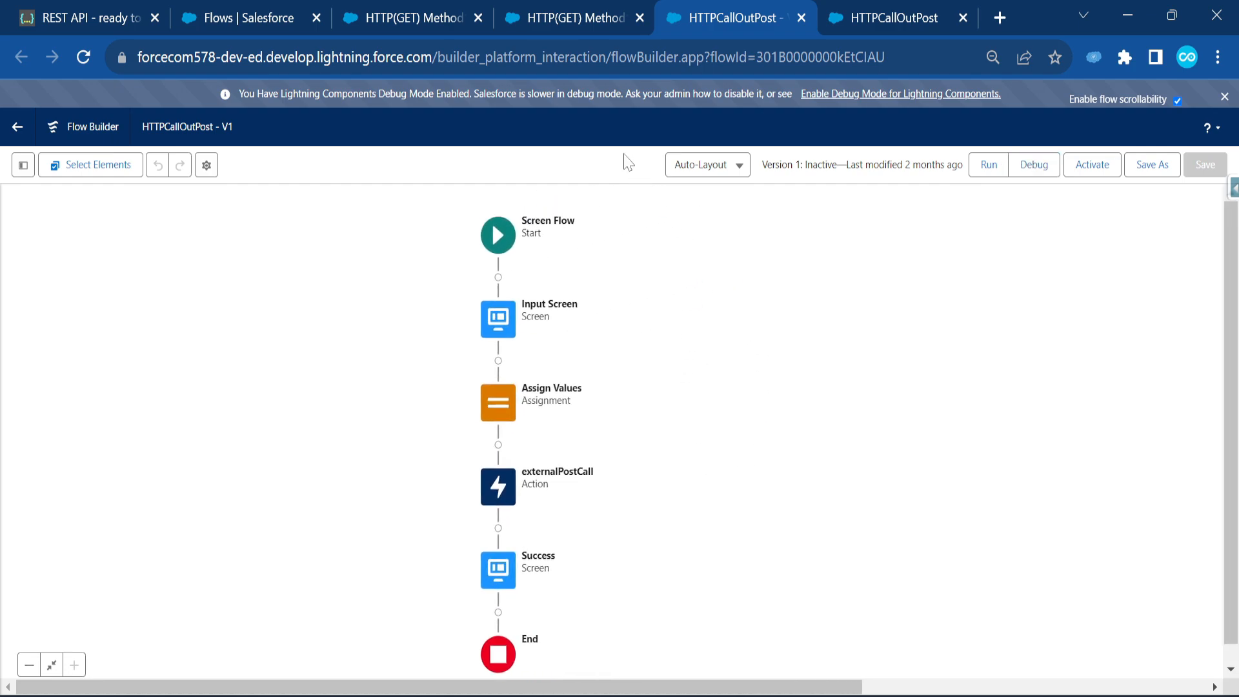
{"action": "left_click", "coordinate": [564, 17]}
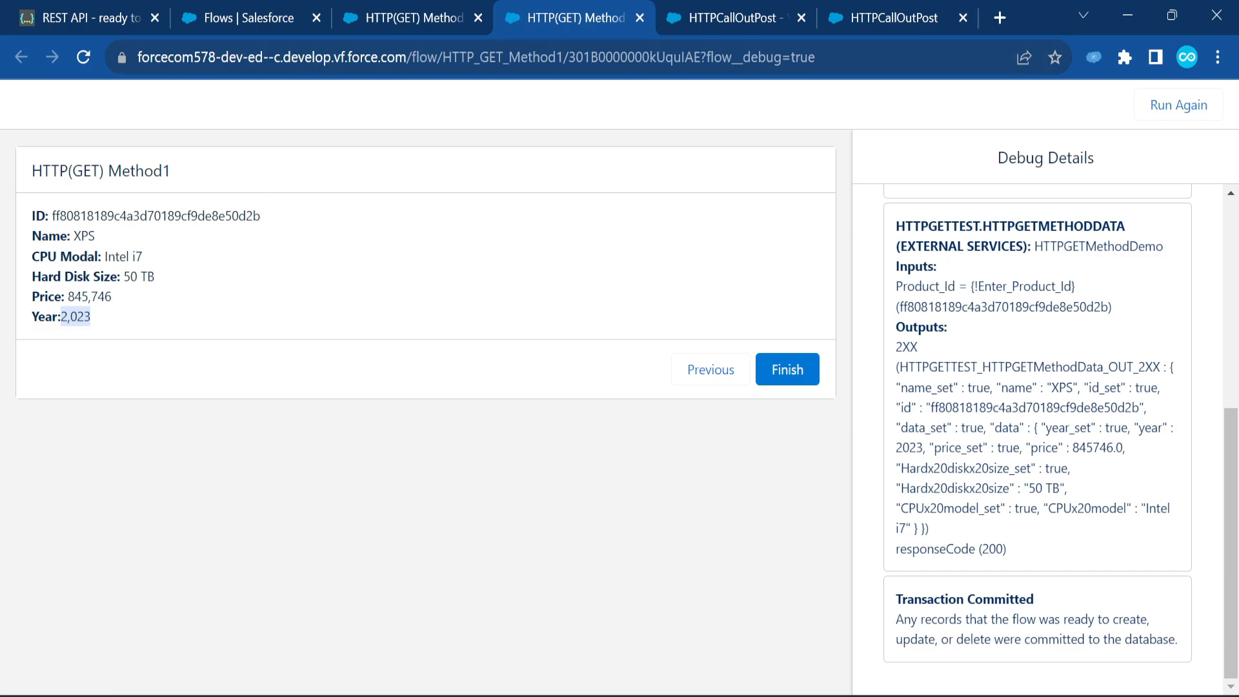
{"action": "left_click", "coordinate": [109, 239]}
- Look through the POST, PUT, PATCH and DELETE endpoints listed on the restful-api.dev site
{"action": "left_click", "coordinate": [63, 14]}
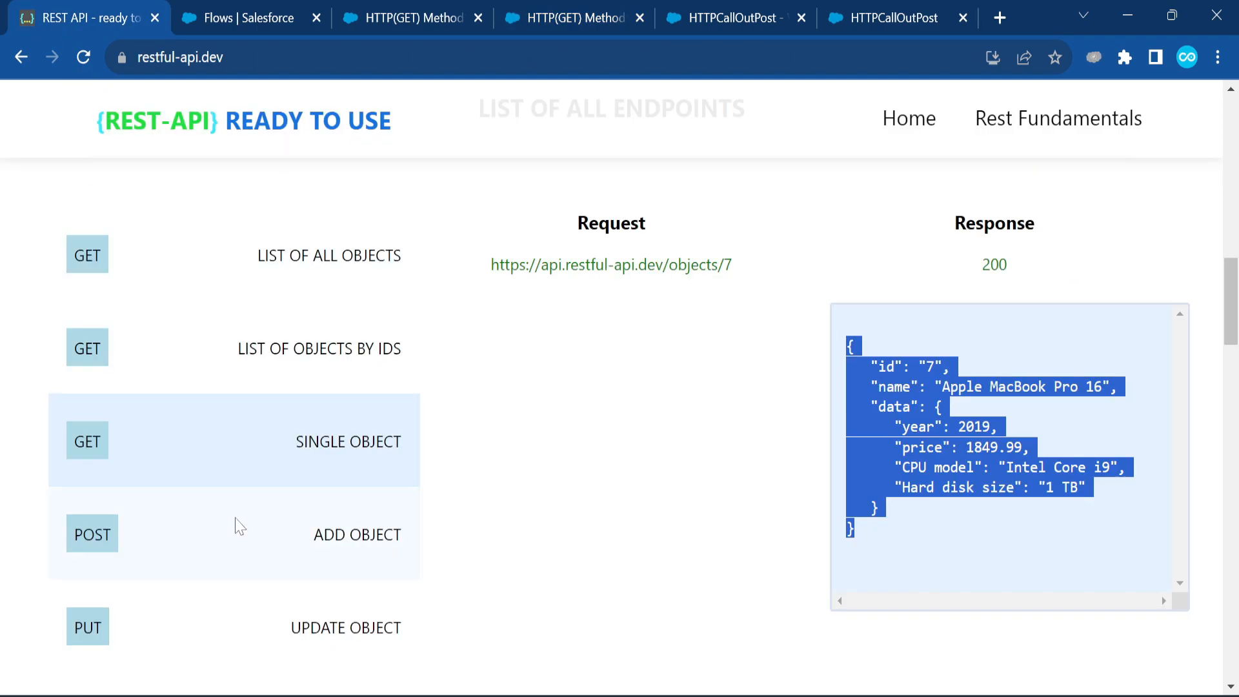
{"action": "scroll", "coordinate": [235, 525], "scroll_direction": "down", "scroll_amount": 2}
{"action": "scroll", "coordinate": [182, 573], "scroll_direction": "down", "scroll_amount": 1}
{"action": "scroll", "coordinate": [183, 537], "scroll_direction": "down", "scroll_amount": 1}
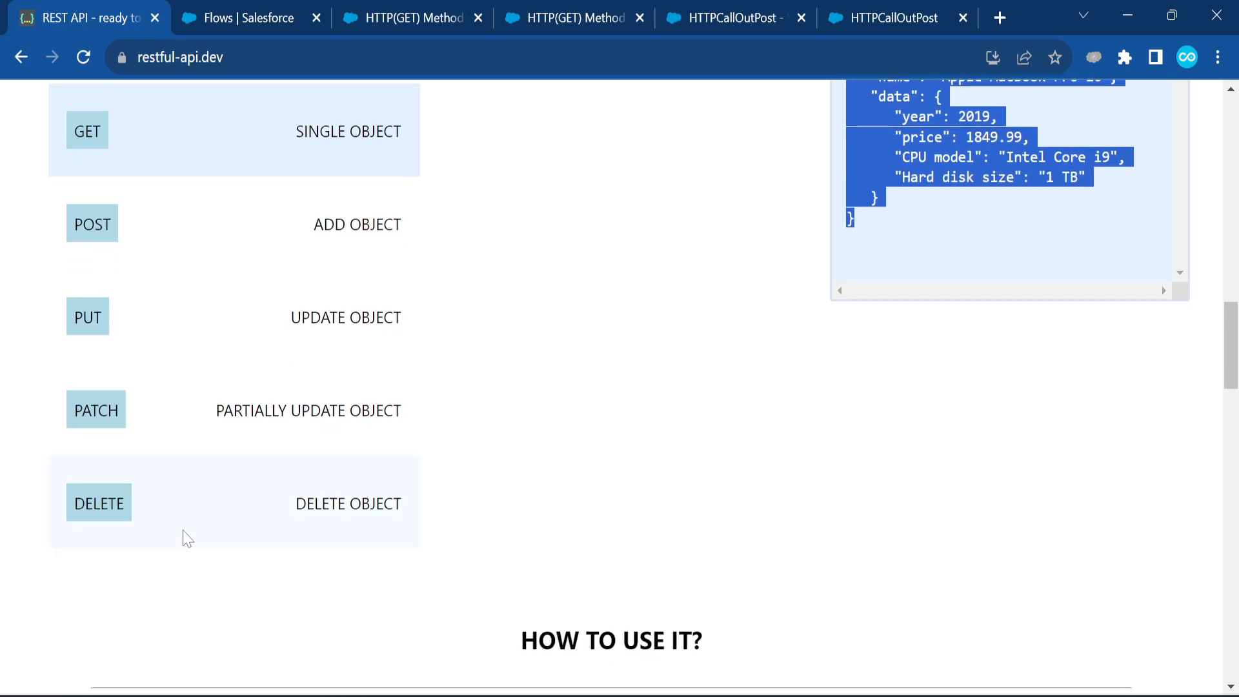
- Examine the DELETE endpoint's sample request and response on the restful-api.dev site and the XPS product's ID on the flow's debug result screen
{"action": "scroll", "coordinate": [278, 538], "scroll_direction": "up", "scroll_amount": 7}
{"action": "left_click_drag", "start_coordinate": [762, 469], "coordinate": [712, 471]}
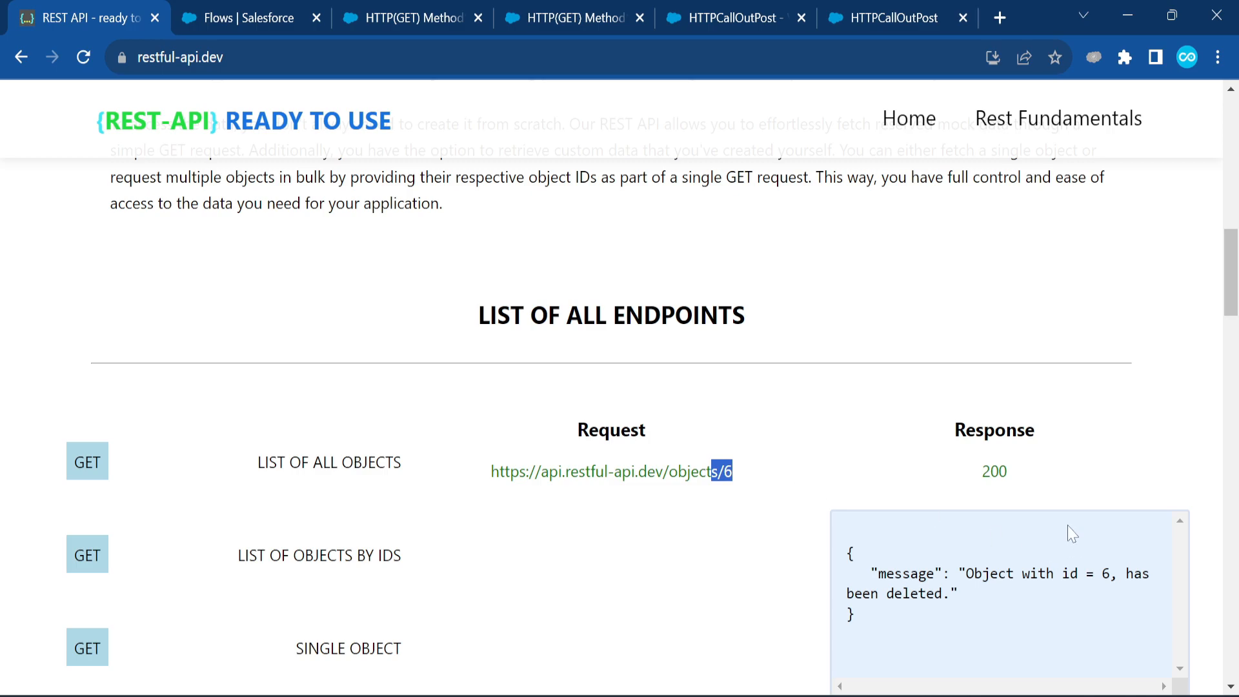
{"action": "scroll", "coordinate": [1010, 558], "scroll_direction": "down", "scroll_amount": 2}
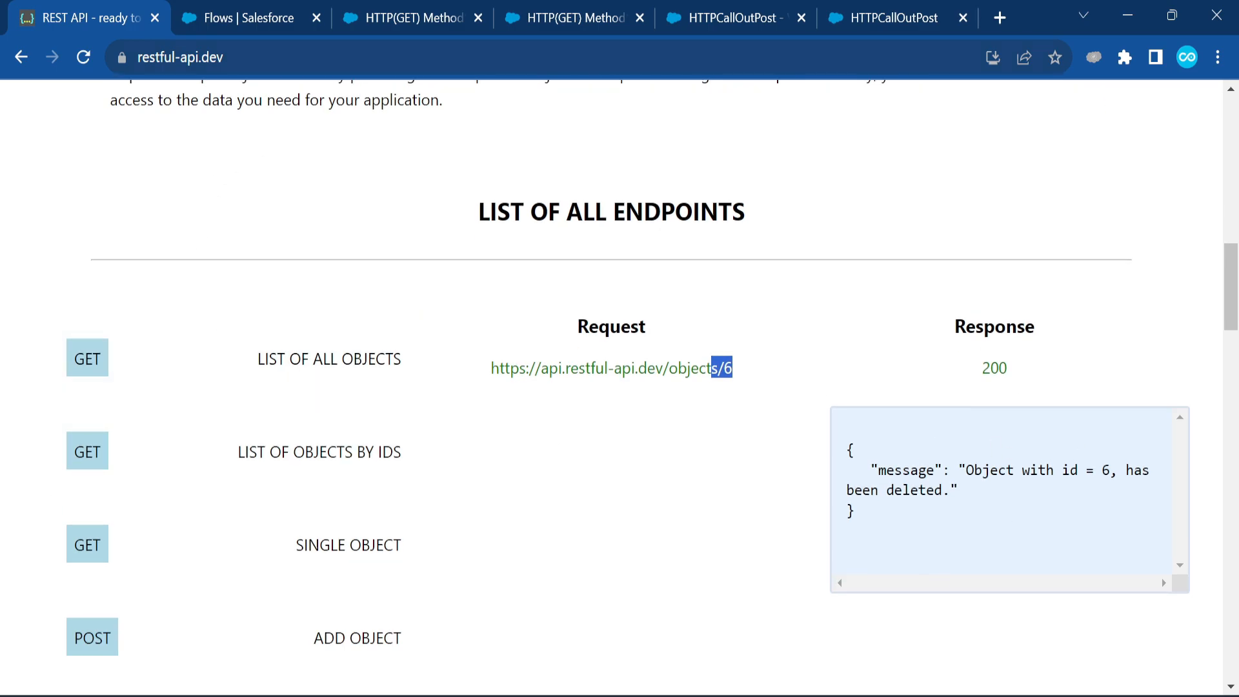
{"action": "left_click", "coordinate": [268, 14]}
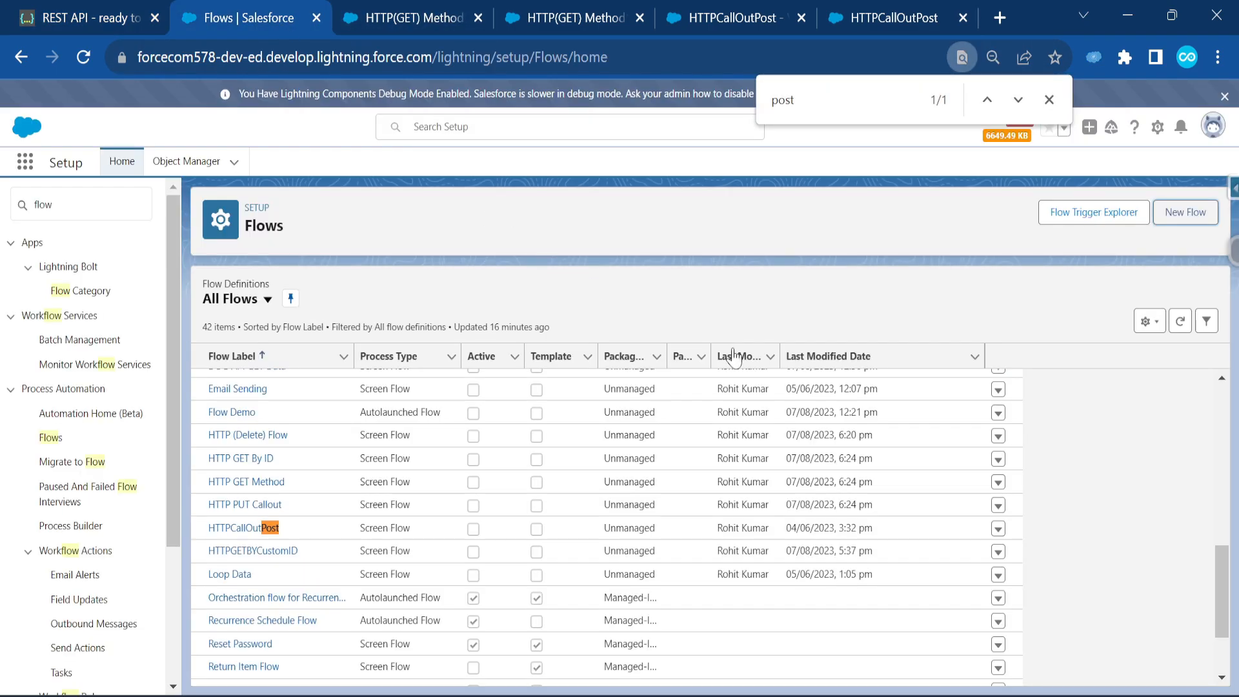
{"action": "left_click", "coordinate": [439, 14]}
{"action": "left_click", "coordinate": [578, 13]}
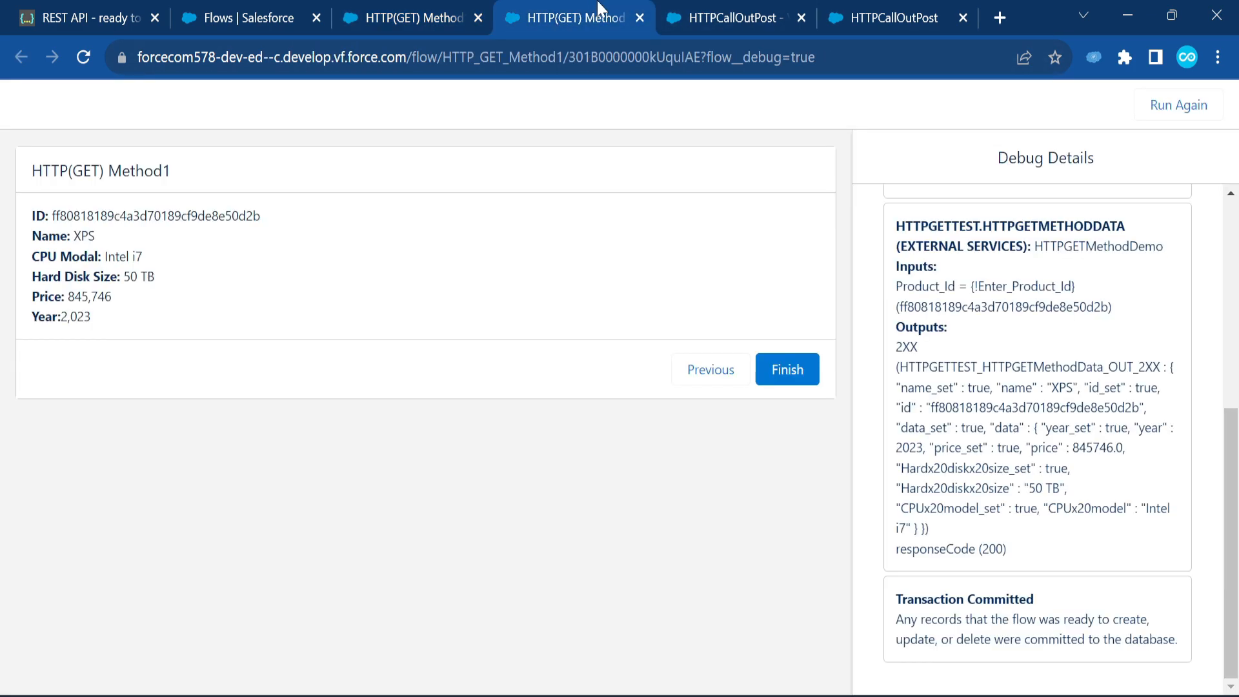
{"action": "double_click", "coordinate": [156, 217]}
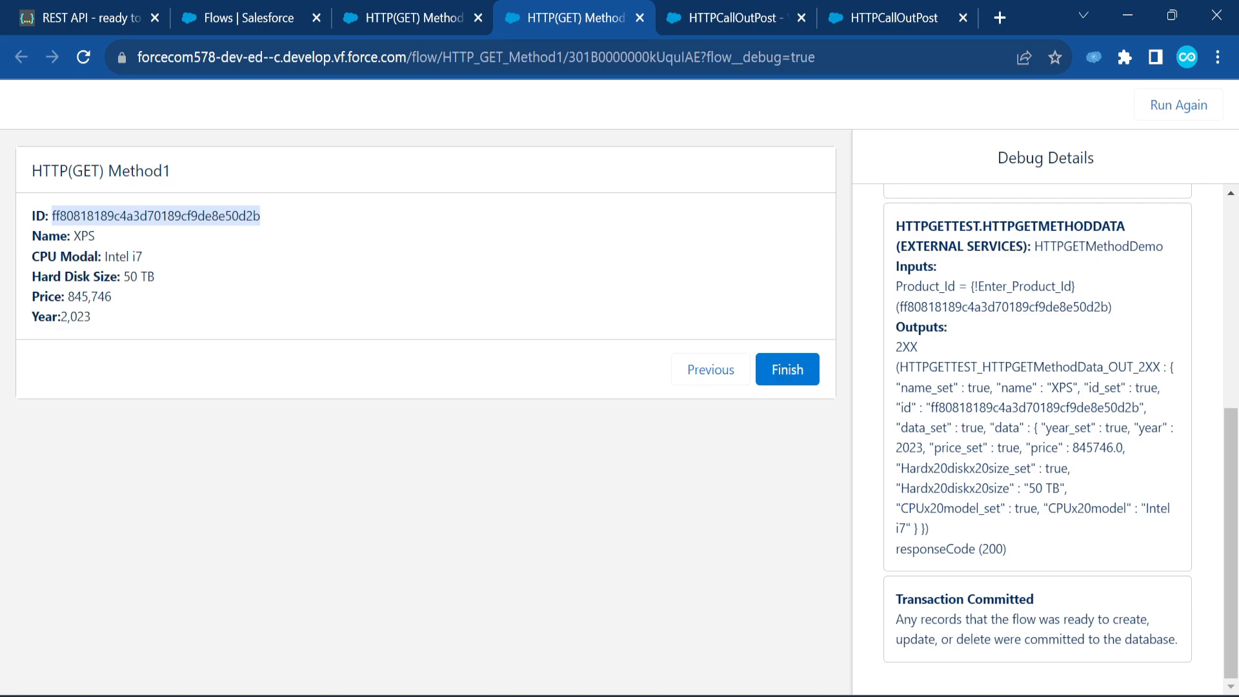
- Create a new screen flow from the Flows setup page
{"action": "left_click", "coordinate": [238, 18]}
{"action": "left_click", "coordinate": [1178, 219]}
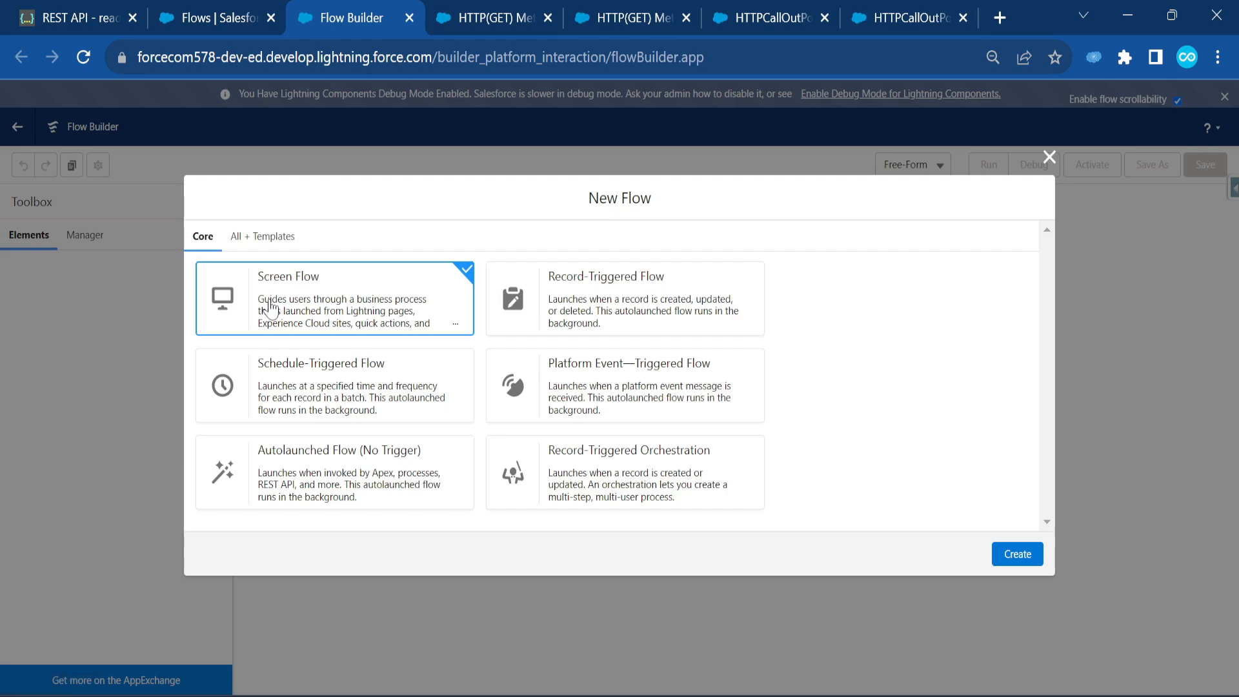
{"action": "left_click", "coordinate": [1018, 555]}
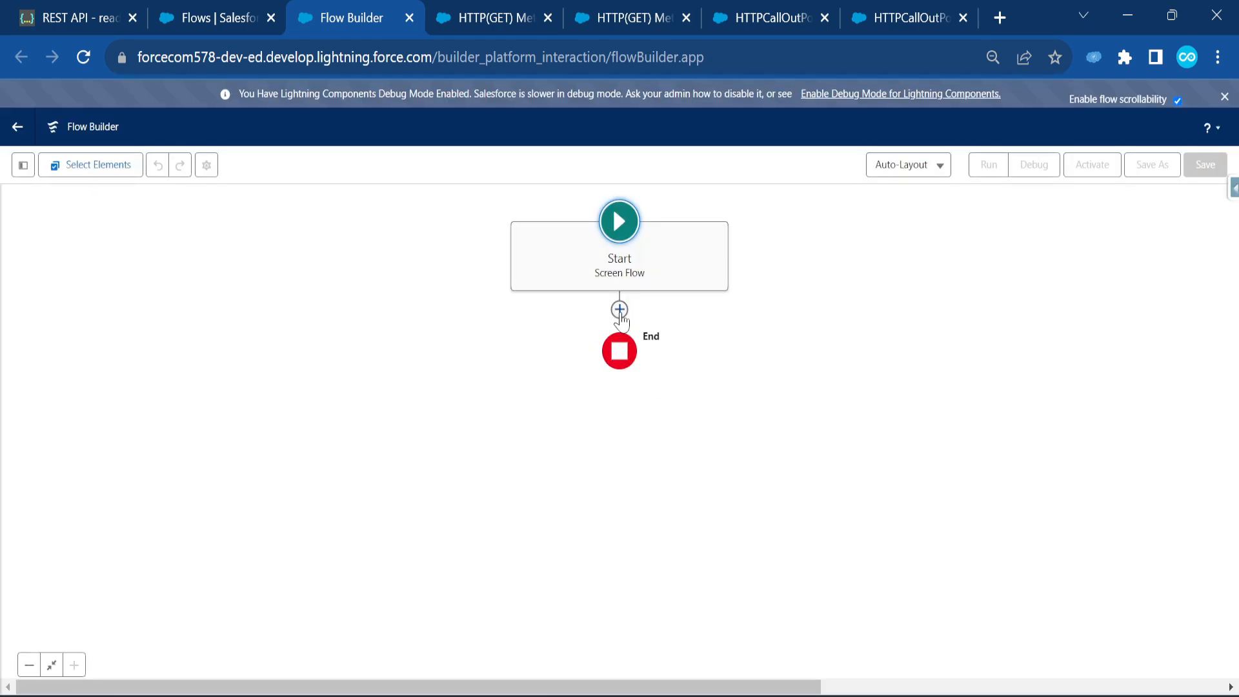
- Add a Screen element after the start of the flow and label it Screen1
{"action": "left_click", "coordinate": [620, 310]}
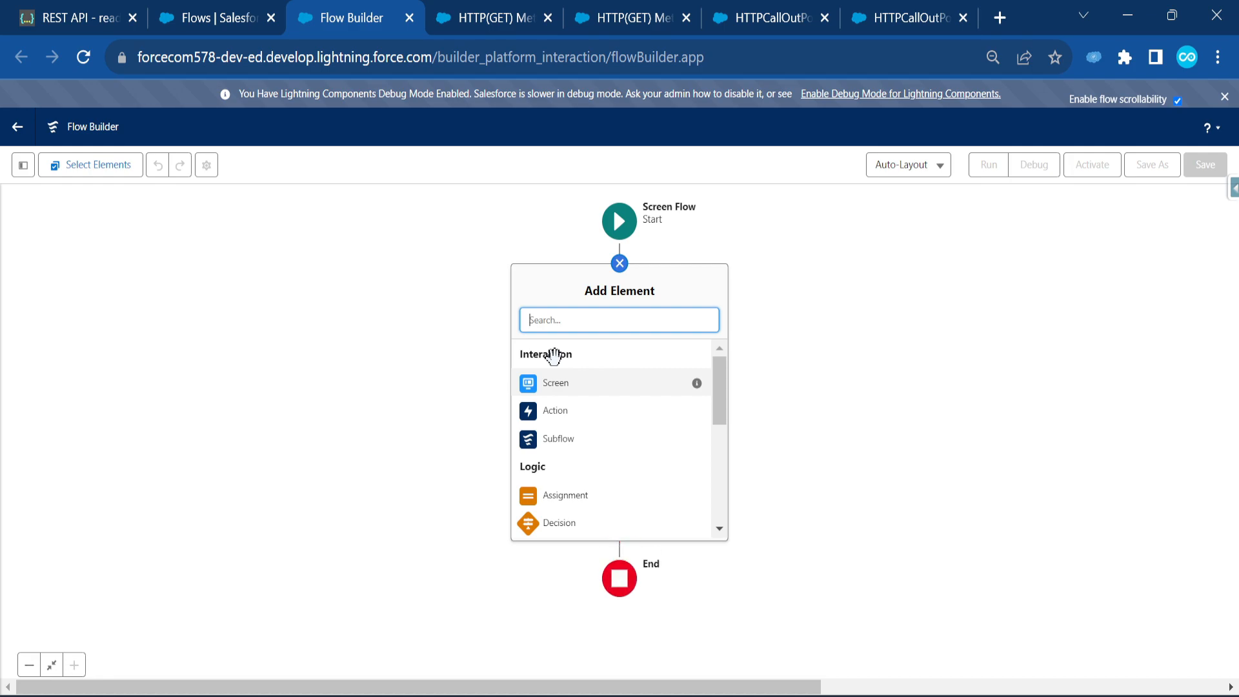
{"action": "left_click", "coordinate": [575, 386]}
{"action": "type", "text": "Screen"}
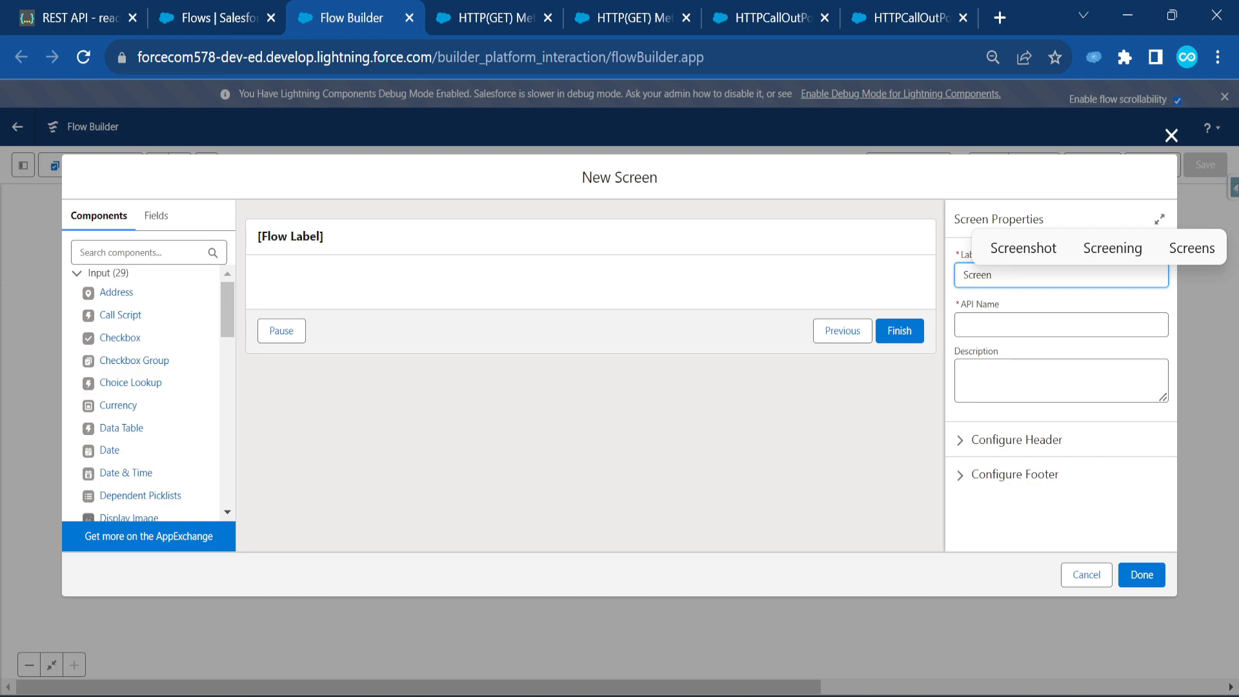
{"action": "type", "text": "1"}
{"action": "key", "text": "Tab"}
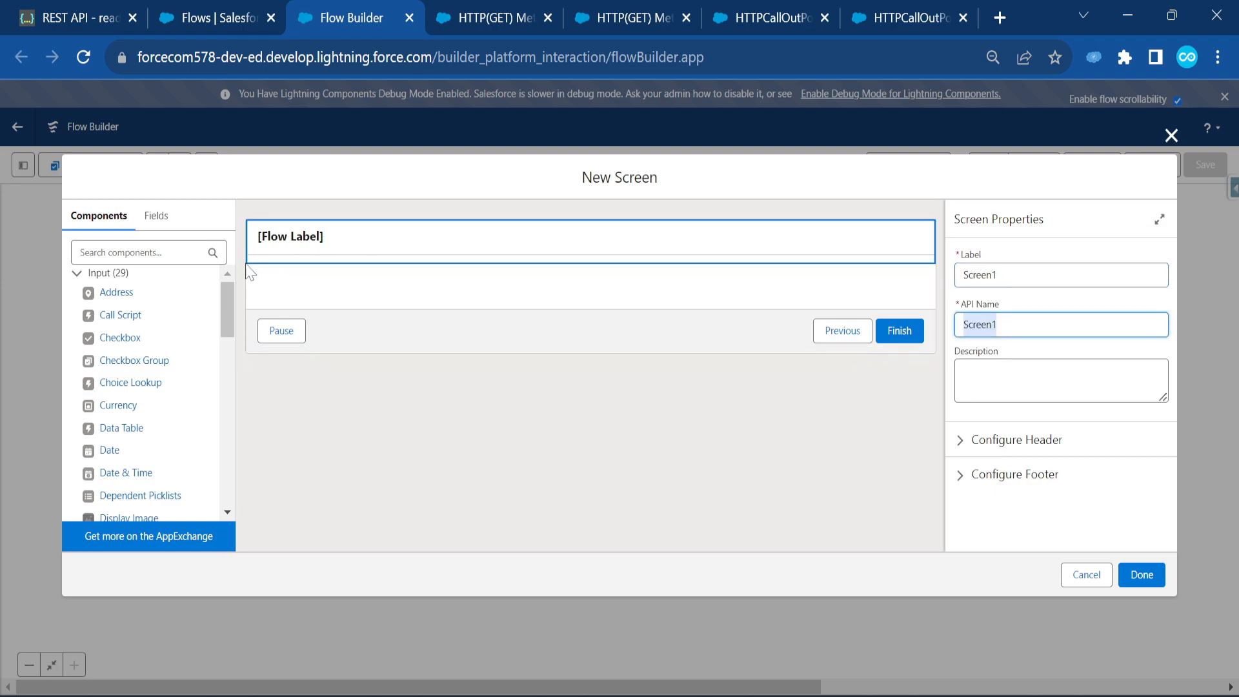
- Add a required Text input labelled Product Id to the screen and finish the screen element
{"action": "left_click", "coordinate": [149, 252]}
{"action": "type", "text": "Text"}
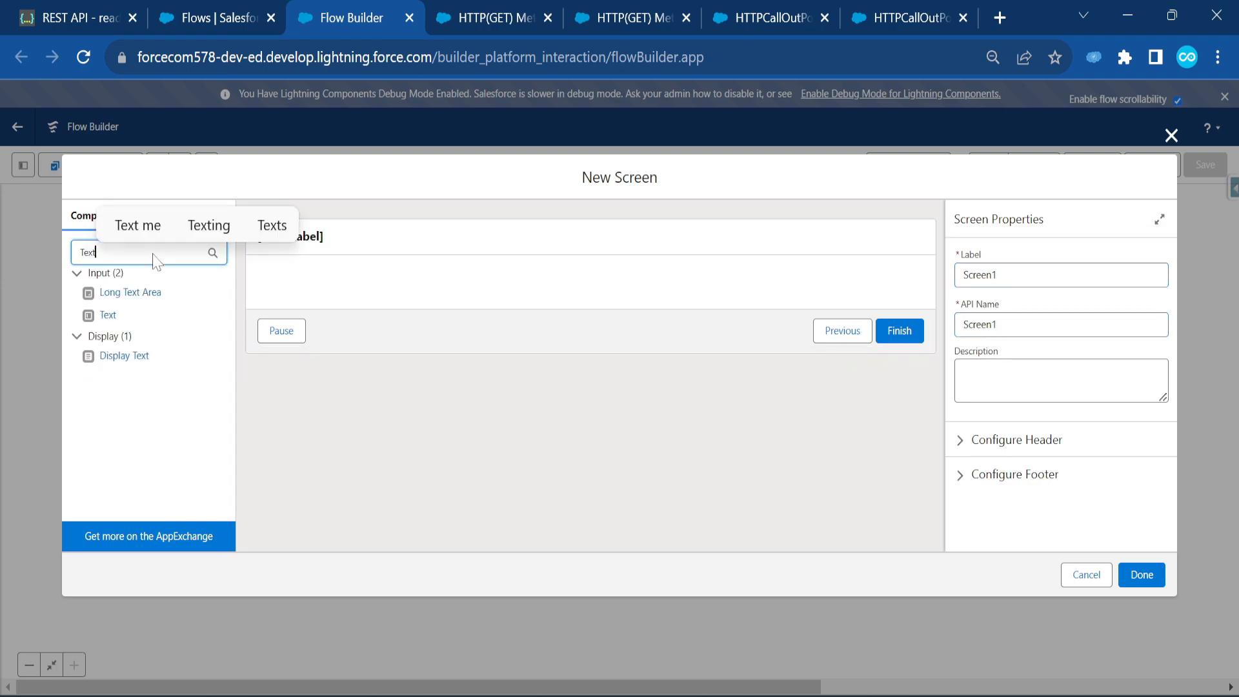
{"action": "left_click_drag", "start_coordinate": [108, 321], "coordinate": [316, 291]}
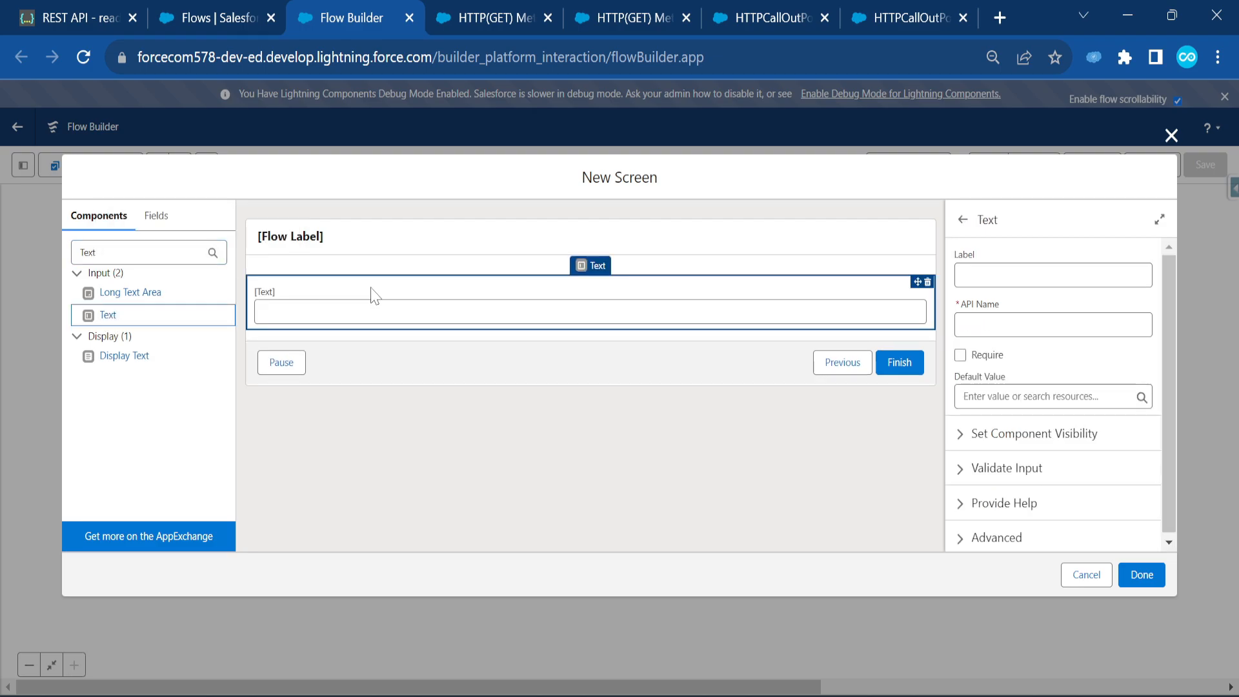
{"action": "left_click", "coordinate": [990, 277]}
{"action": "type", "text": "Procut"}
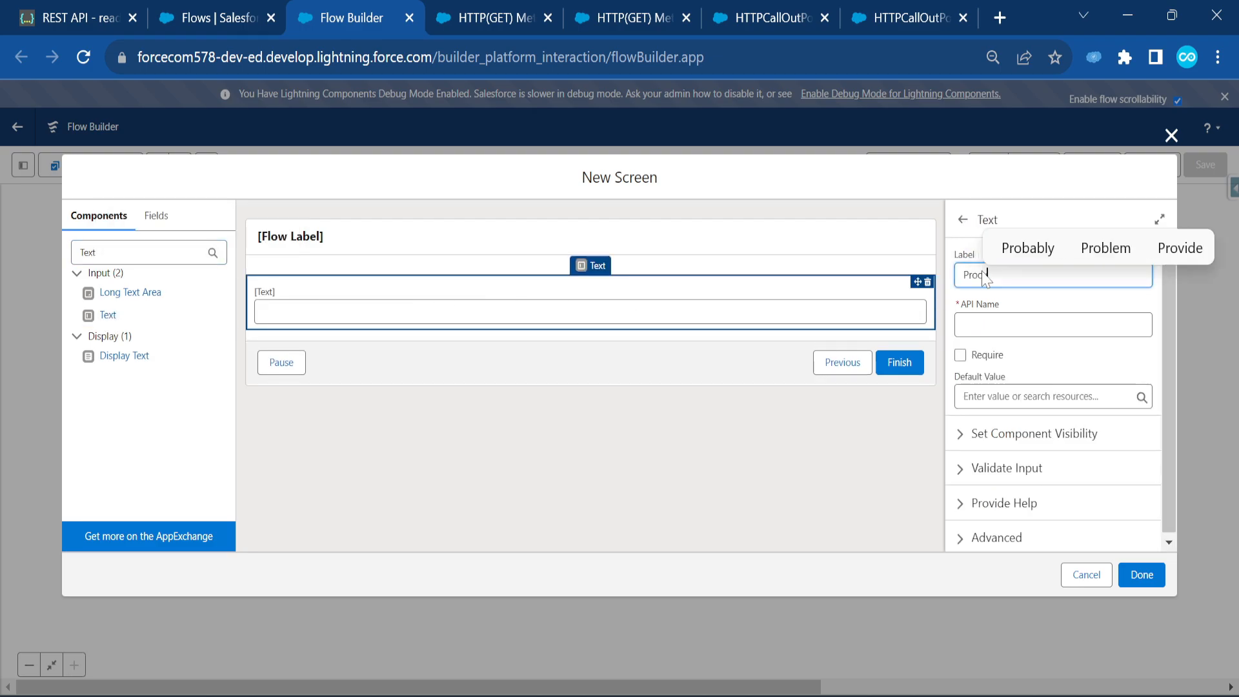
{"action": "key", "text": "BackSpace"}
{"action": "key", "text": "BackSpace"}
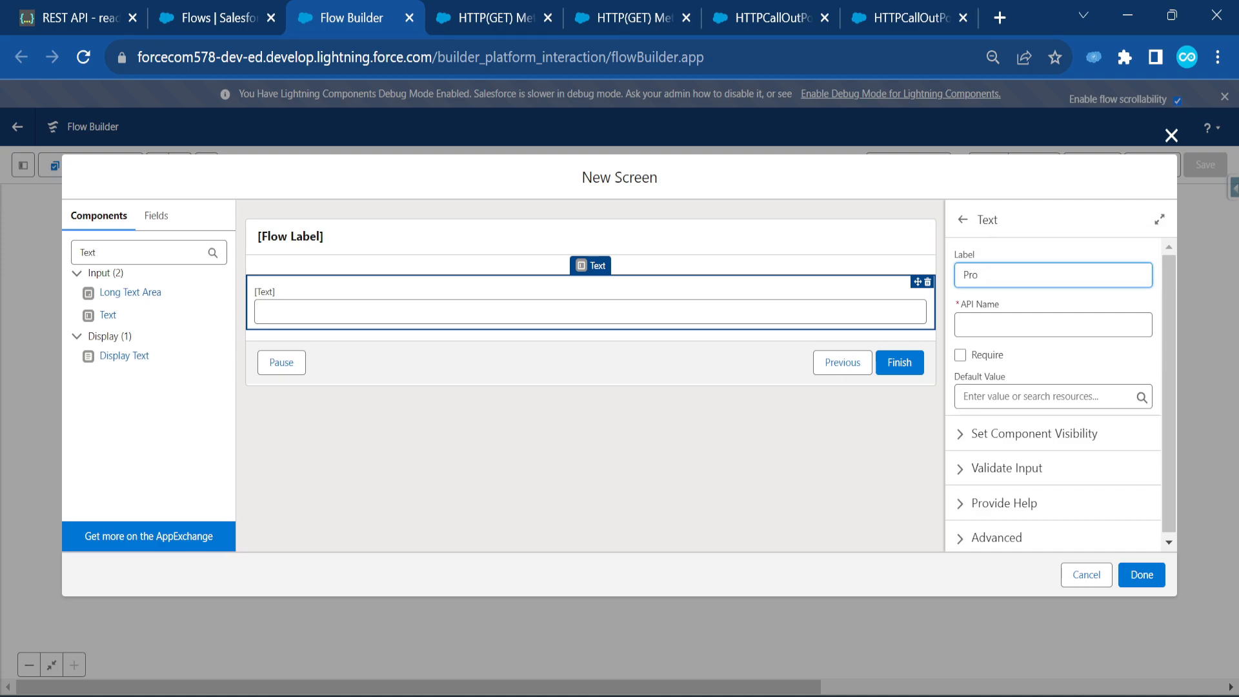
{"action": "type", "text": "uct Id"}
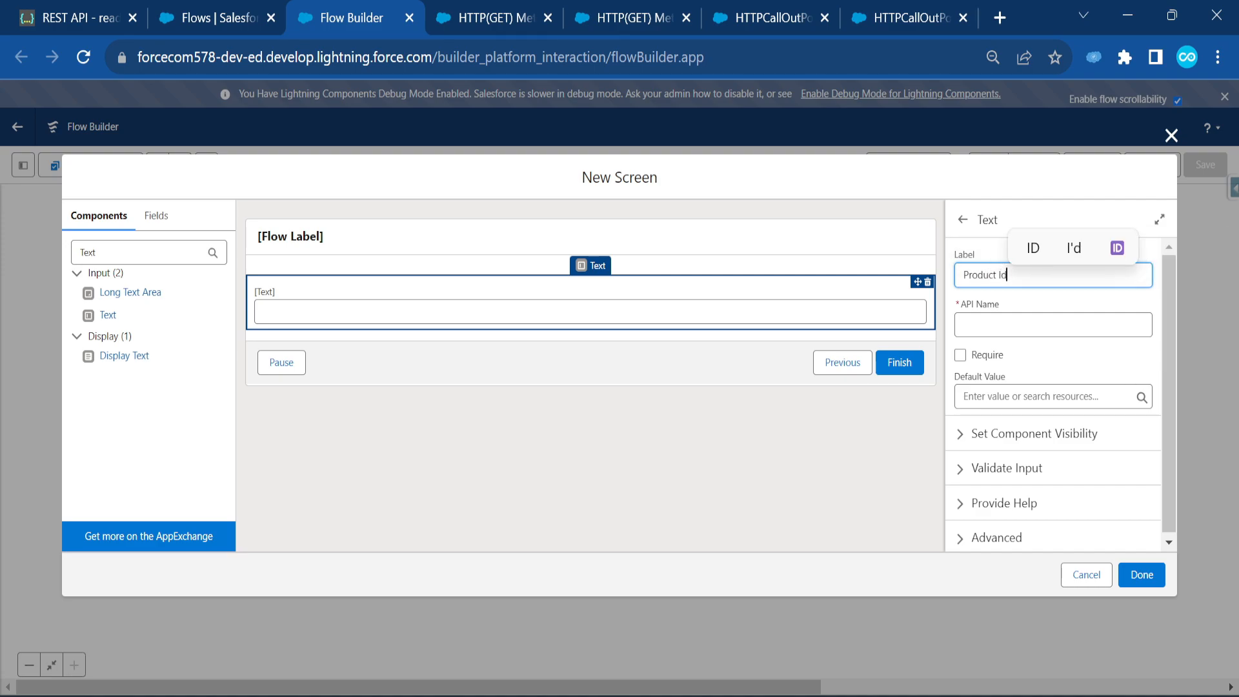
{"action": "key", "text": "Tab"}
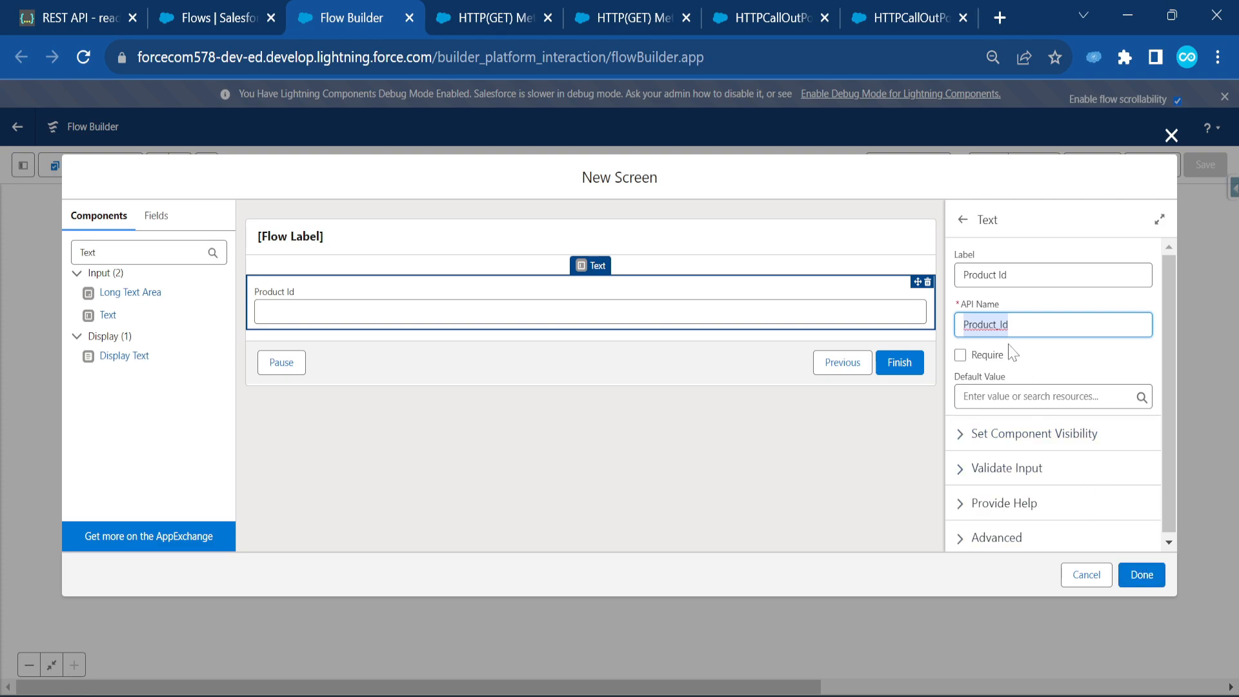
{"action": "left_click", "coordinate": [961, 357]}
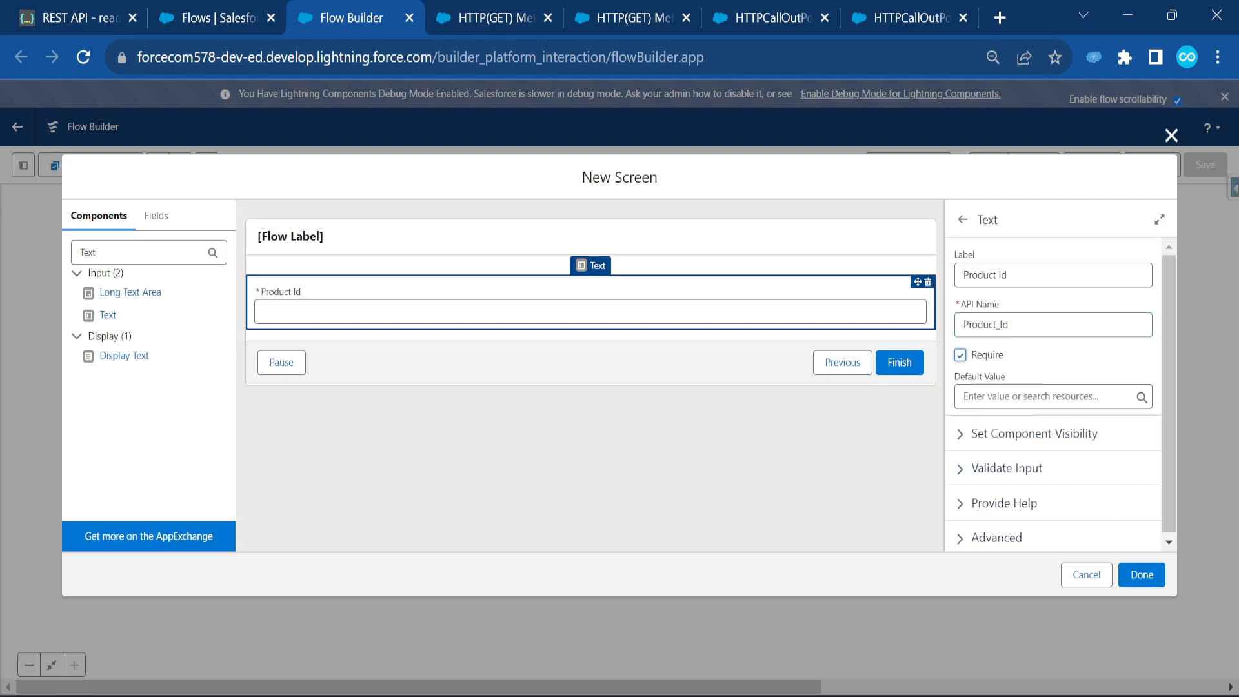
{"action": "left_click", "coordinate": [1142, 574]}
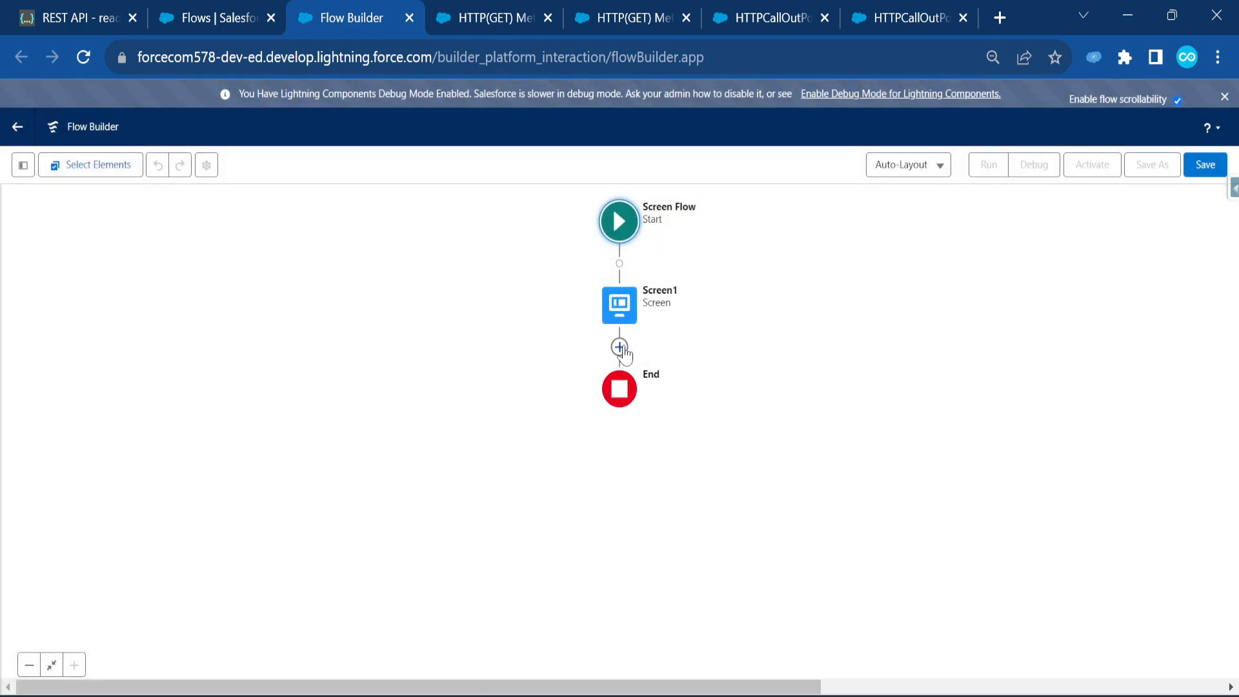
- Add an action after Screen1 with a new HTTP callout service named HTTPDETELEDemo, using the All HTTPS CallOut named credential
{"action": "left_click", "coordinate": [620, 347]}
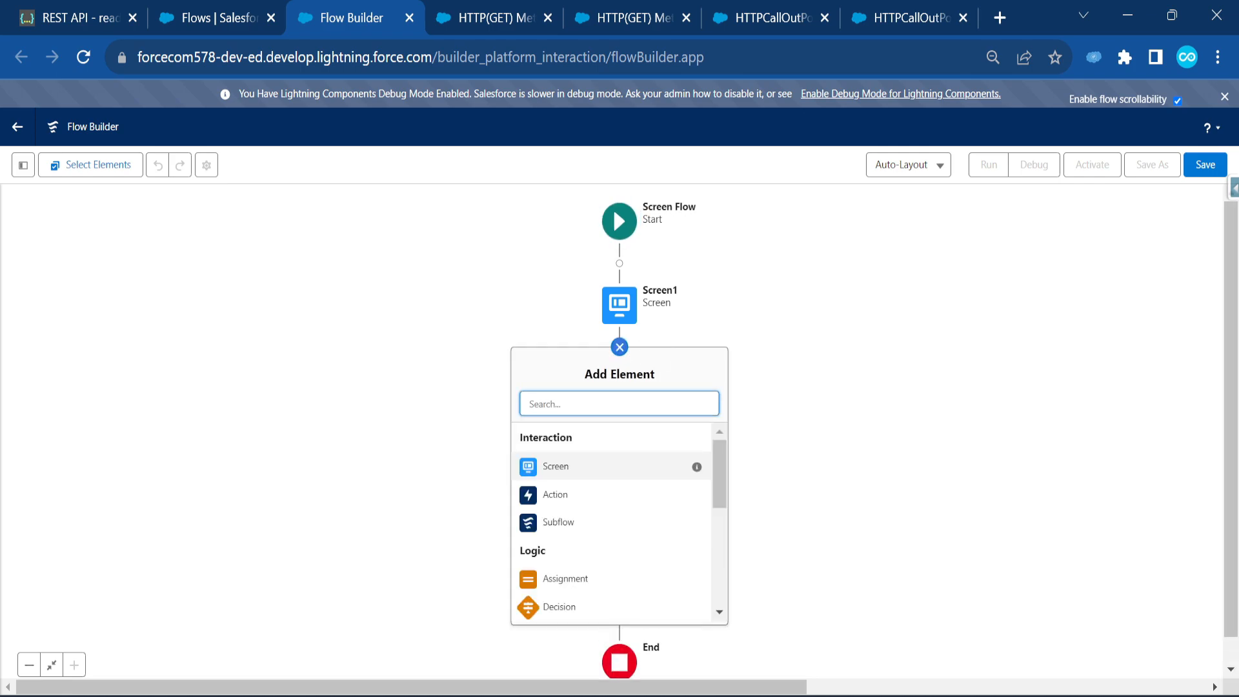
{"action": "left_click", "coordinate": [557, 488]}
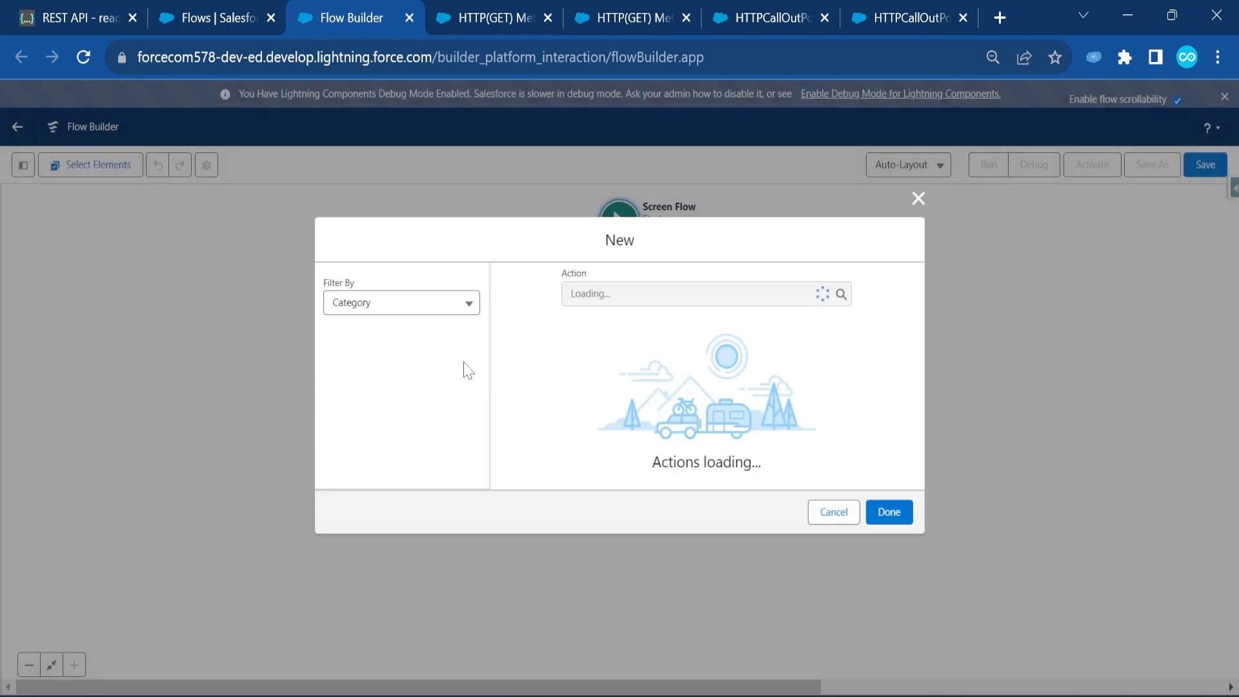
{"action": "left_click", "coordinate": [410, 546]}
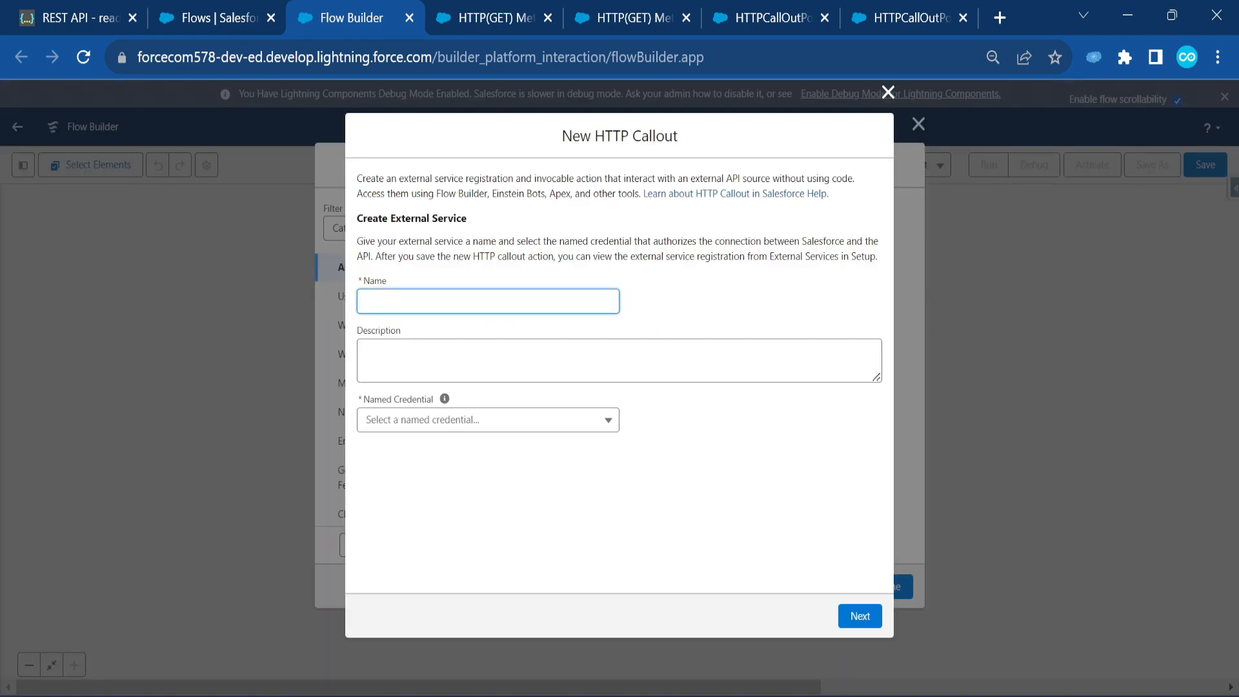
{"action": "type", "text": "HTTP"}
{"action": "type", "text": "DETE"}
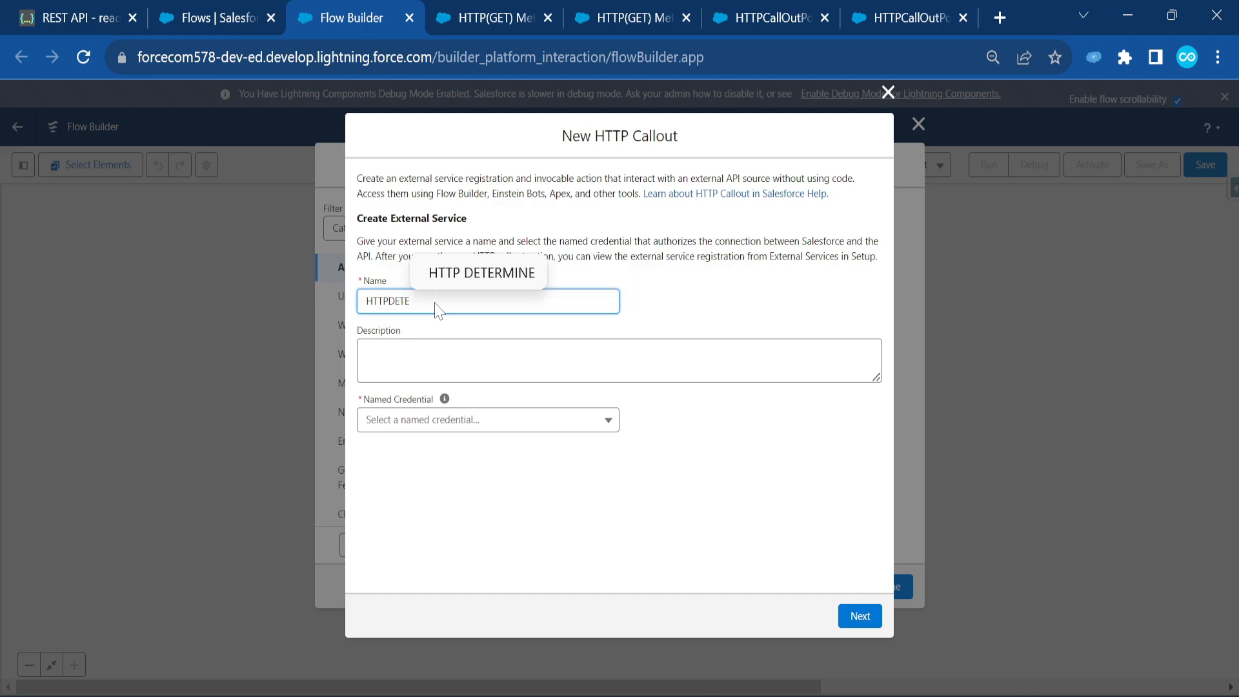
{"action": "type", "text": "LEDemo"}
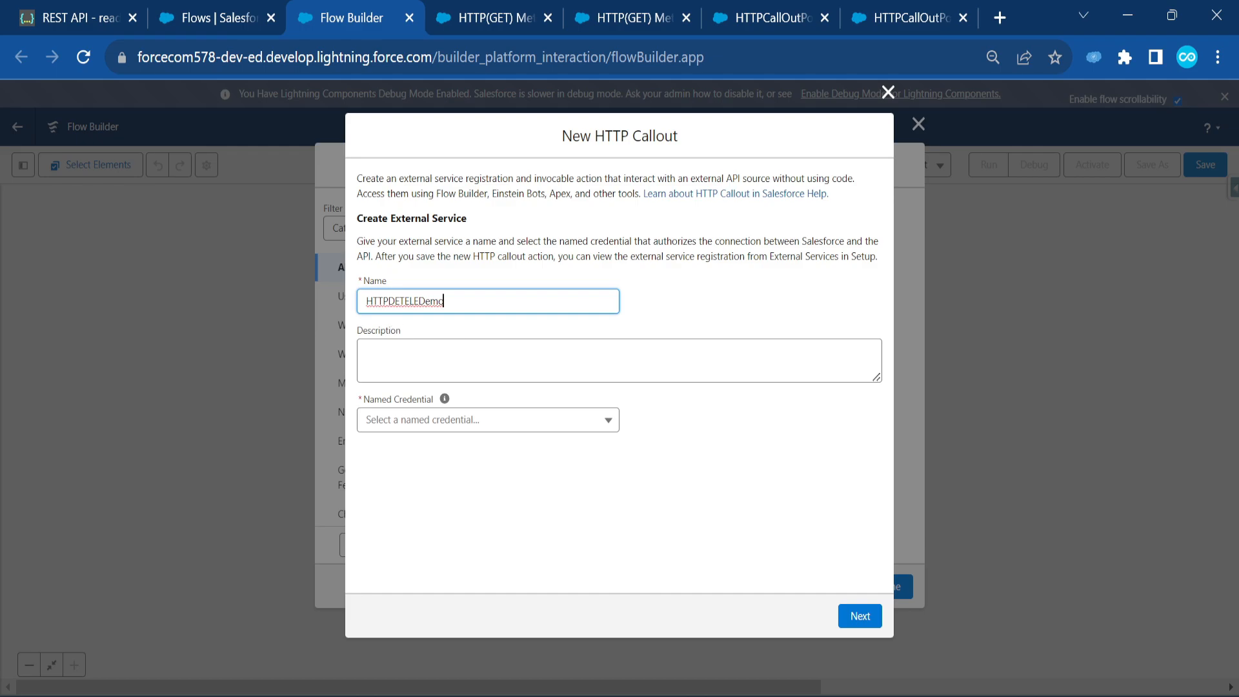
{"action": "left_click", "coordinate": [459, 426]}
{"action": "left_click", "coordinate": [397, 451]}
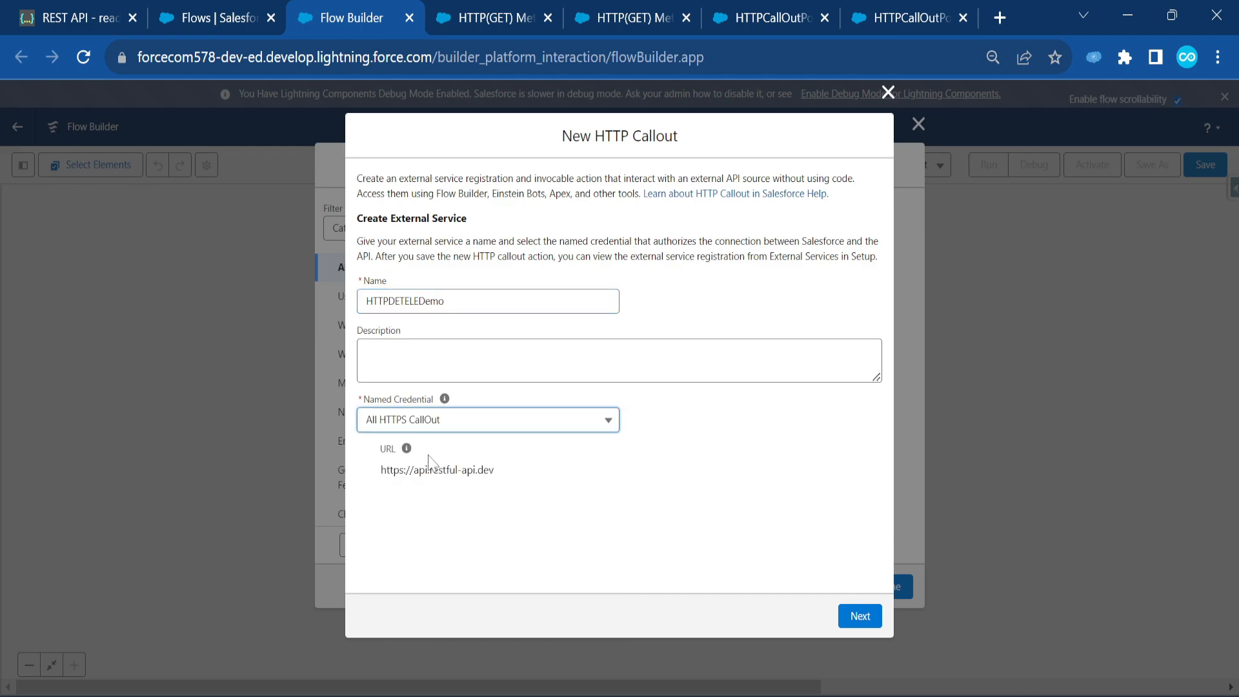
{"action": "left_click", "coordinate": [860, 616]}
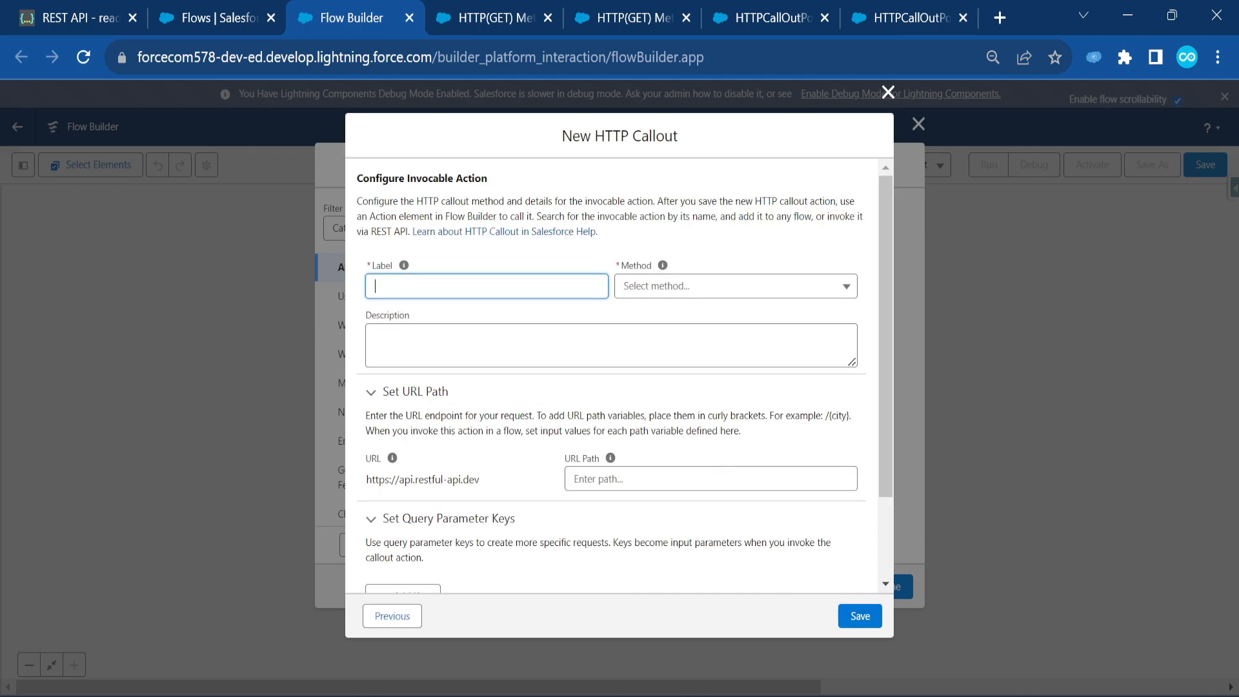
- Label the invocable action HTTPDeleteMethodDemo and set its method to DELETE
{"action": "type", "text": "HTT"}
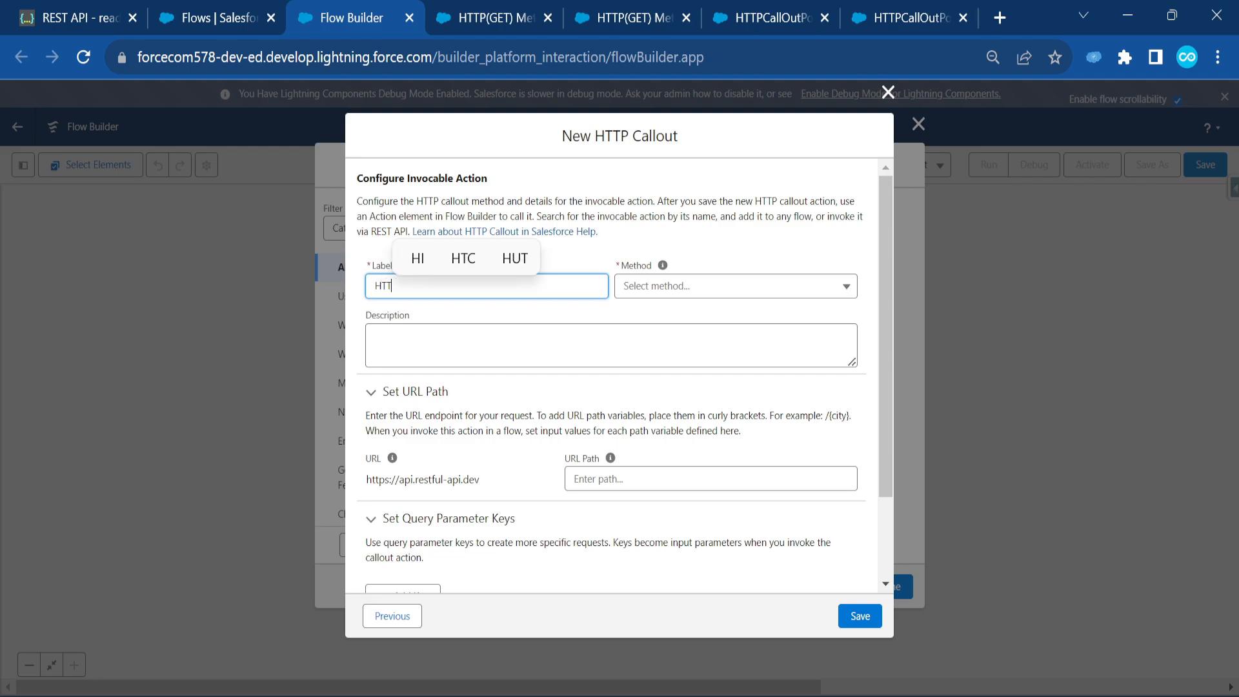
{"action": "type", "text": "PDele"}
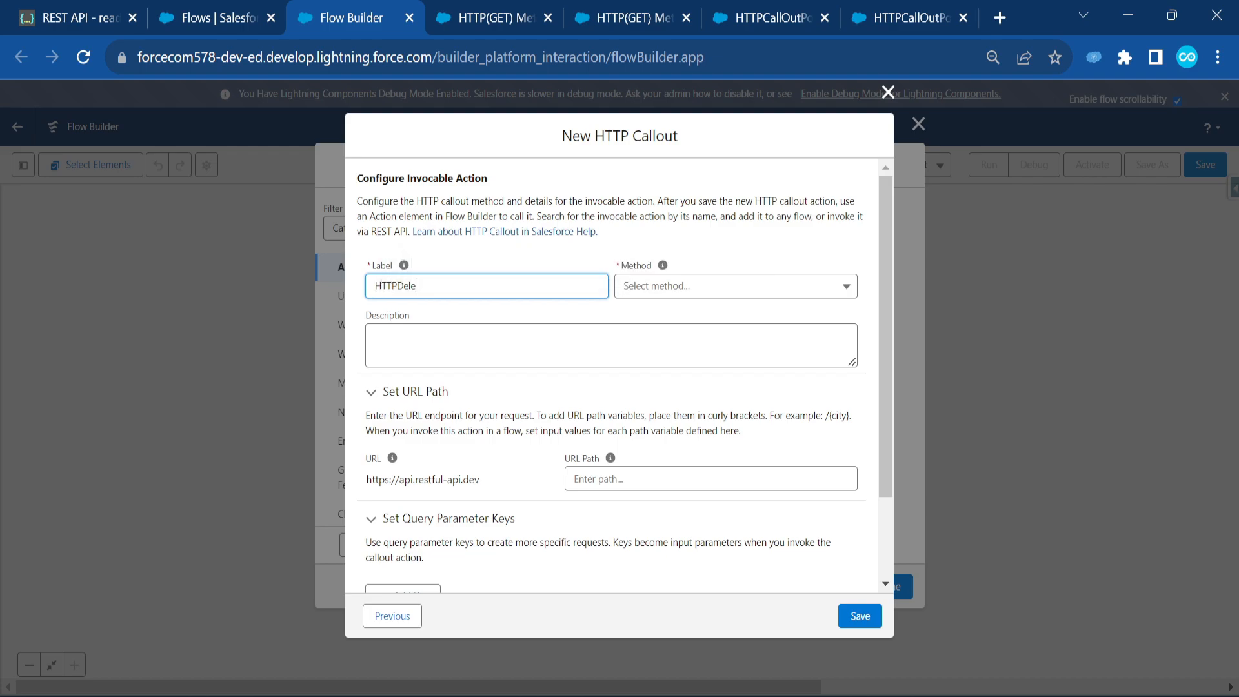
{"action": "type", "text": "teMethodDemo"}
{"action": "left_click", "coordinate": [669, 292]}
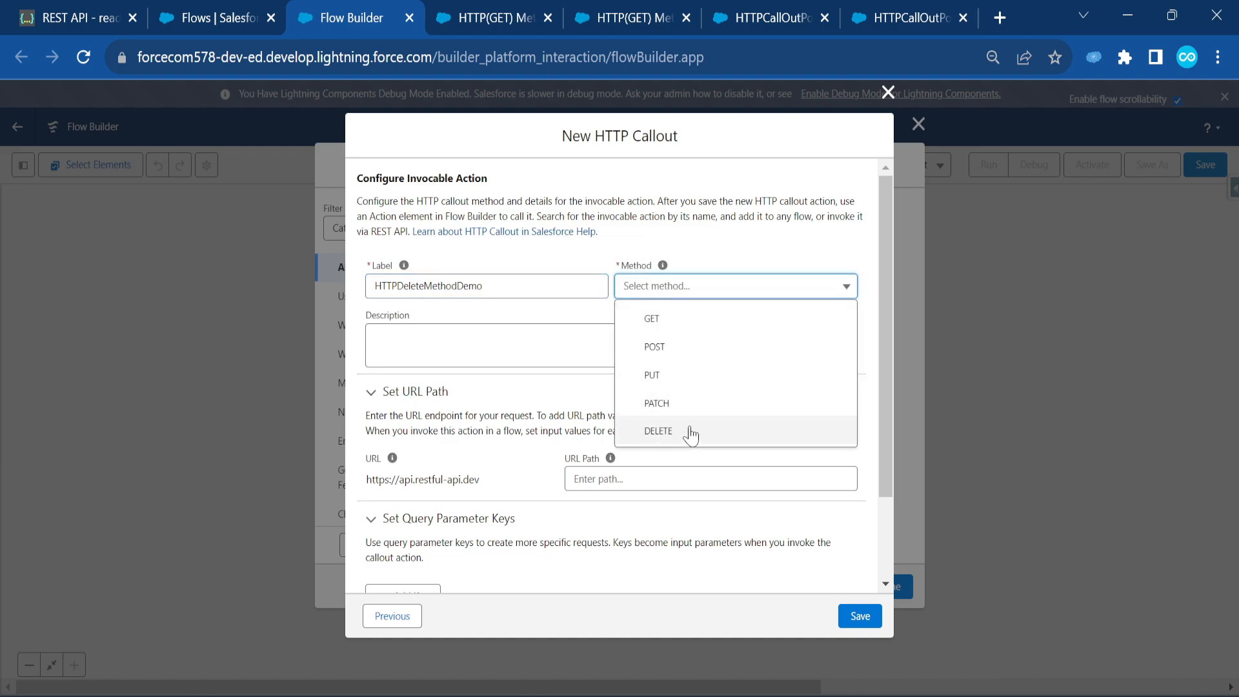
{"action": "mouse_move", "coordinate": [629, 415]}
{"action": "left_mouse_down"}
{"action": "mouse_move", "coordinate": [639, 444]}
{"action": "mouse_move", "coordinate": [738, 447]}
{"action": "left_mouse_up"}
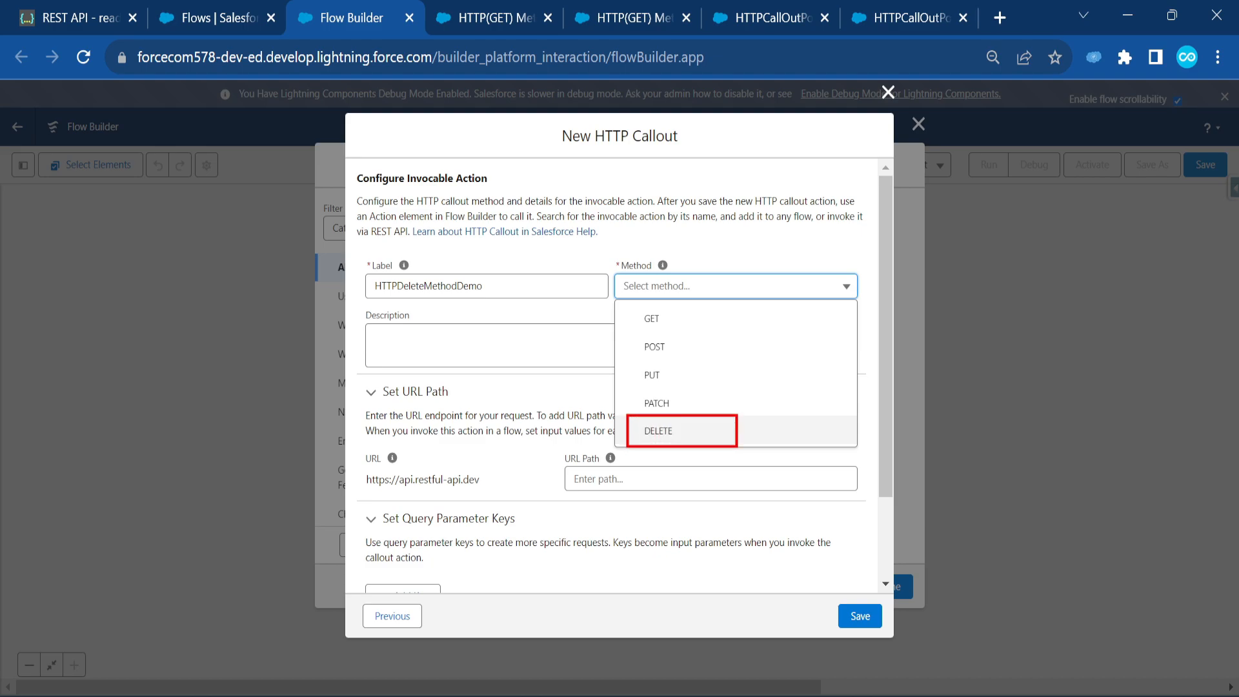
{"action": "left_click_drag", "start_coordinate": [635, 362], "coordinate": [697, 415]}
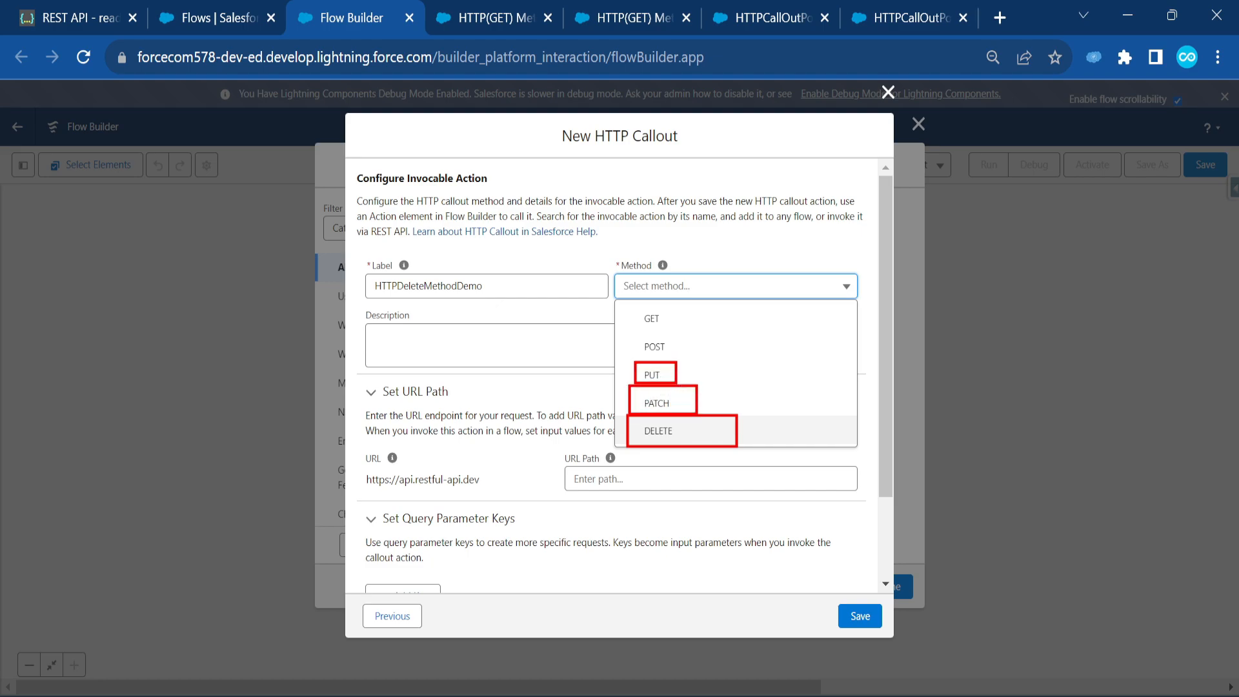
{"action": "key", "text": "Escape"}
{"action": "left_click", "coordinate": [666, 292]}
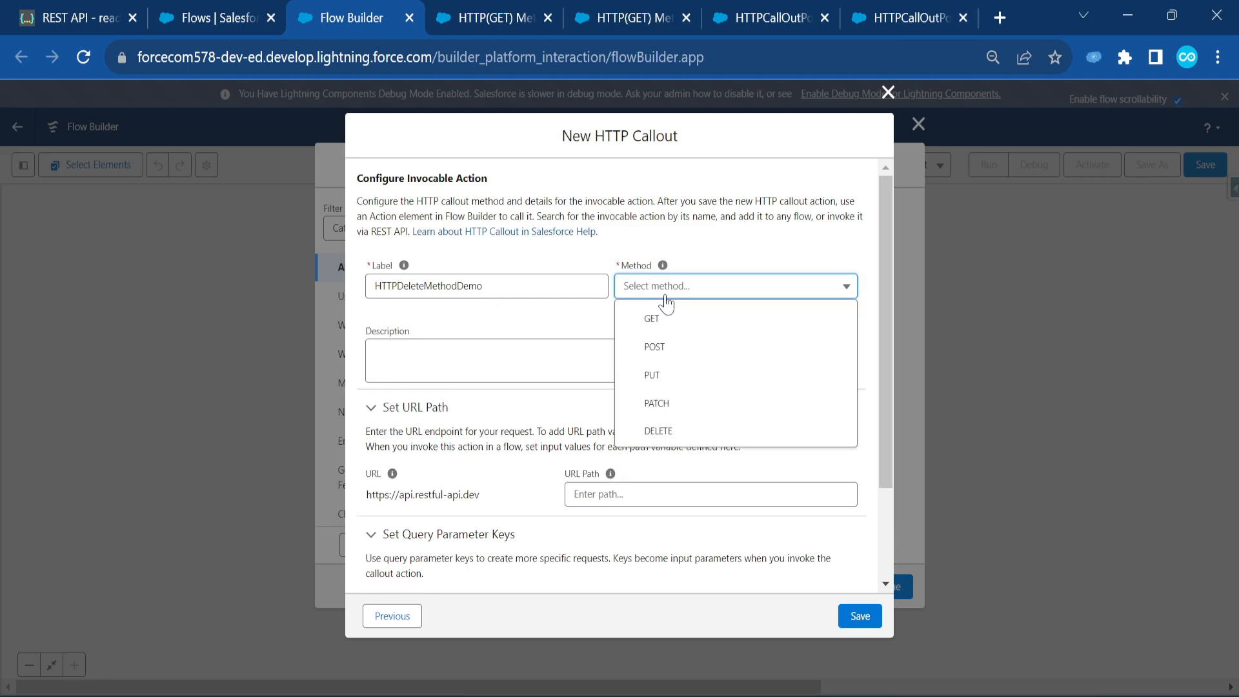
{"action": "left_click", "coordinate": [664, 431]}
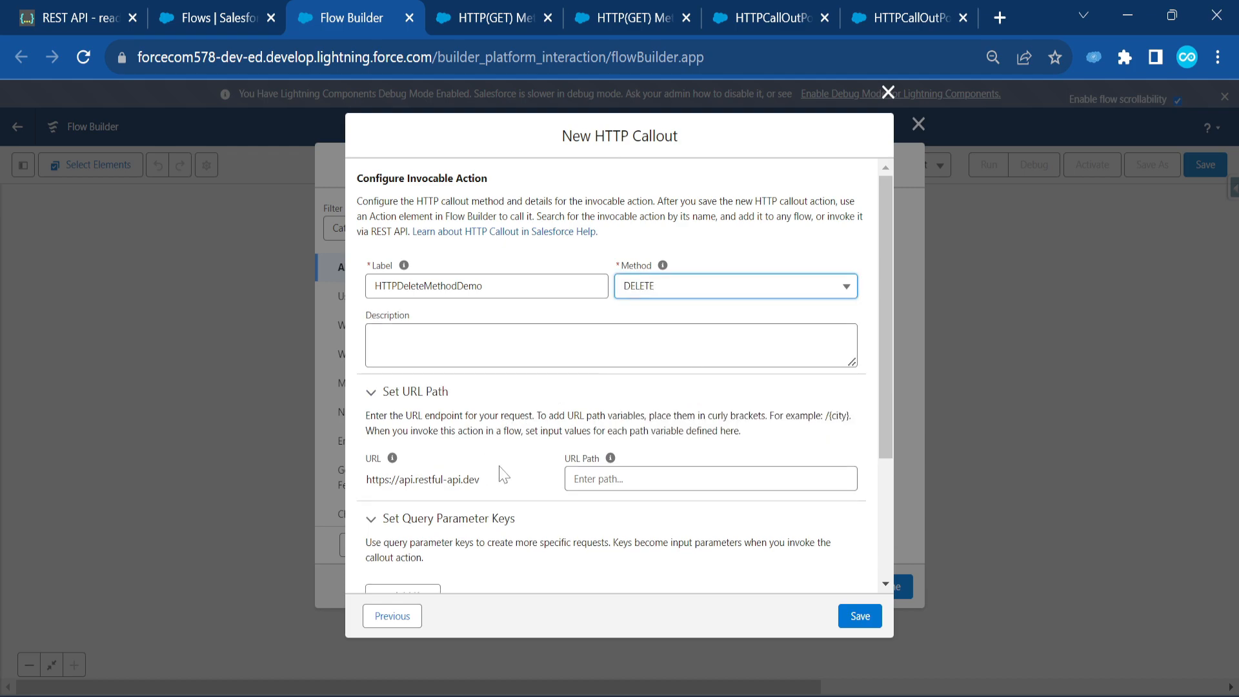
- Copy the /objects segment from the request URL in Postman into the URL Path of the callout in Flow Builder
{"action": "left_click", "coordinate": [658, 479]}
{"action": "type", "text": "/"}
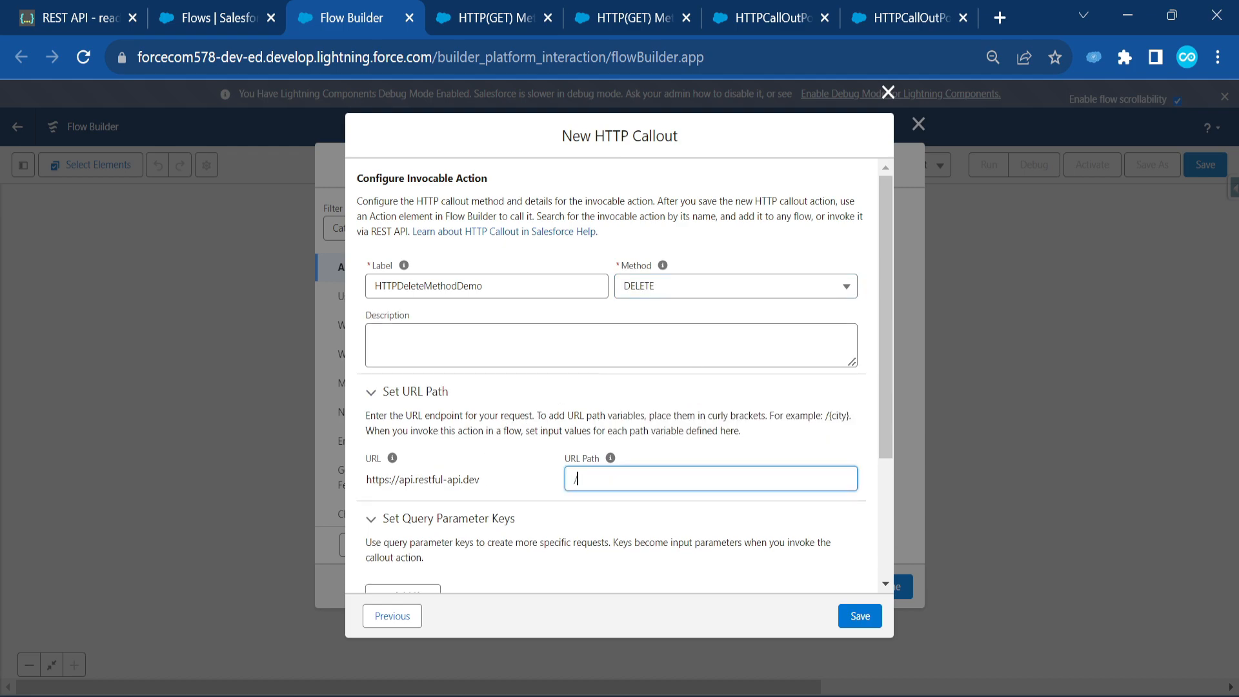
{"action": "key", "text": "alt+Tab"}
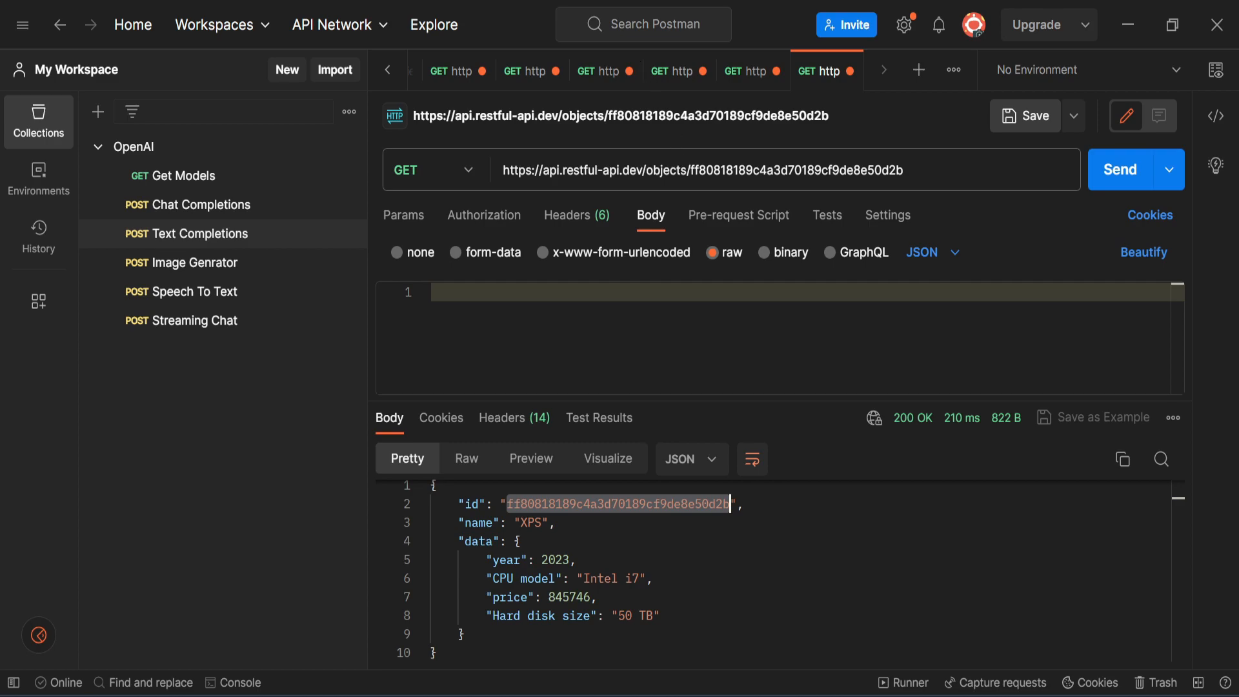
{"action": "mouse_move", "coordinate": [687, 170]}
{"action": "left_mouse_down"}
{"action": "mouse_move", "coordinate": [643, 170]}
{"action": "mouse_move", "coordinate": [669, 174]}
{"action": "left_mouse_up"}
{"action": "key", "text": "ctrl+c"}
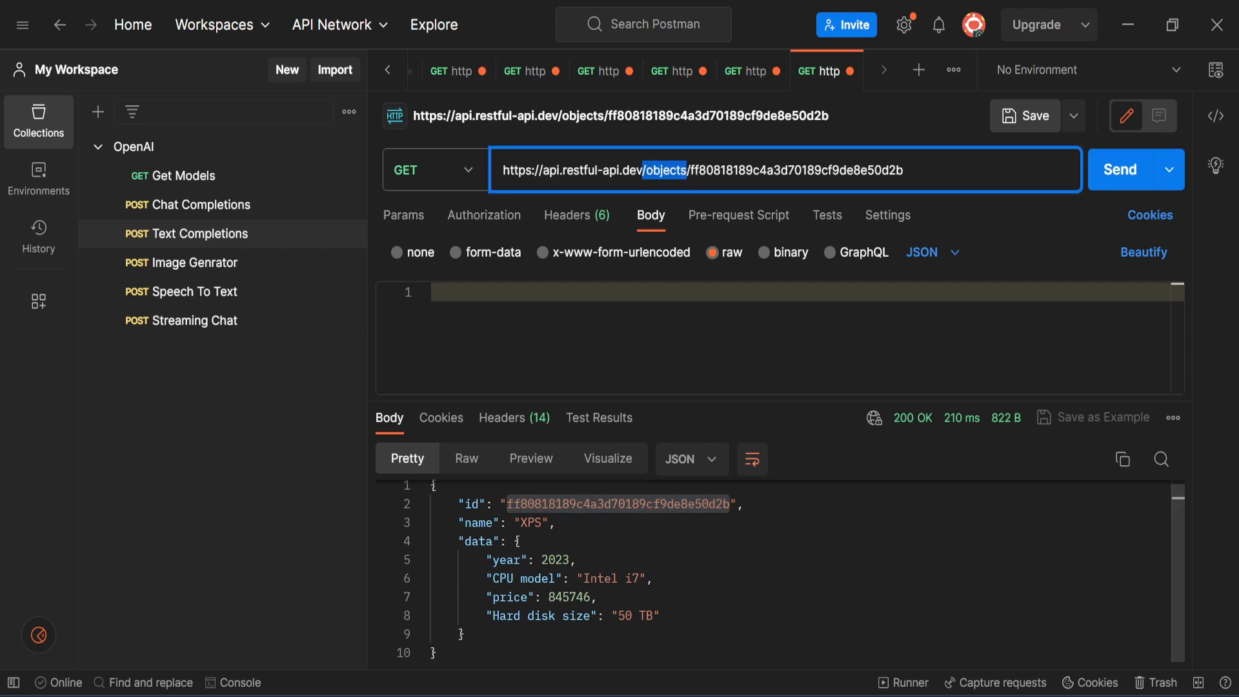
{"action": "key", "text": "alt+Tab"}
{"action": "key", "text": "alt+Tab"}
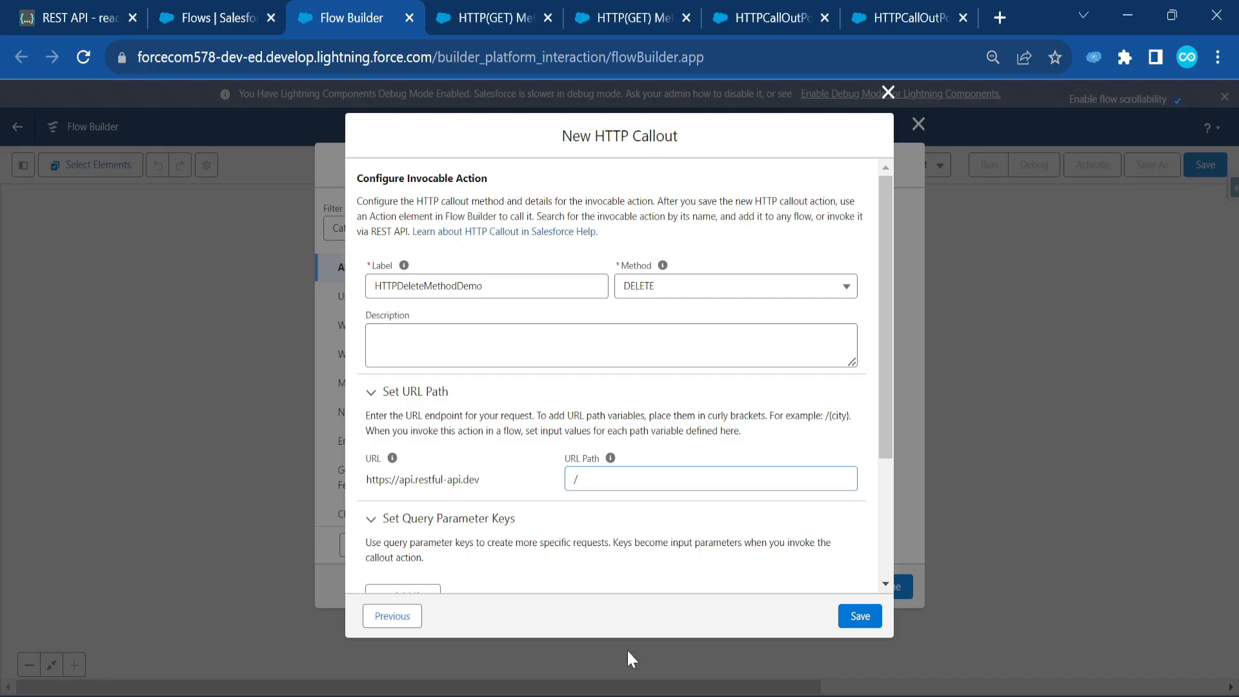
{"action": "key", "text": "ctrl+v"}
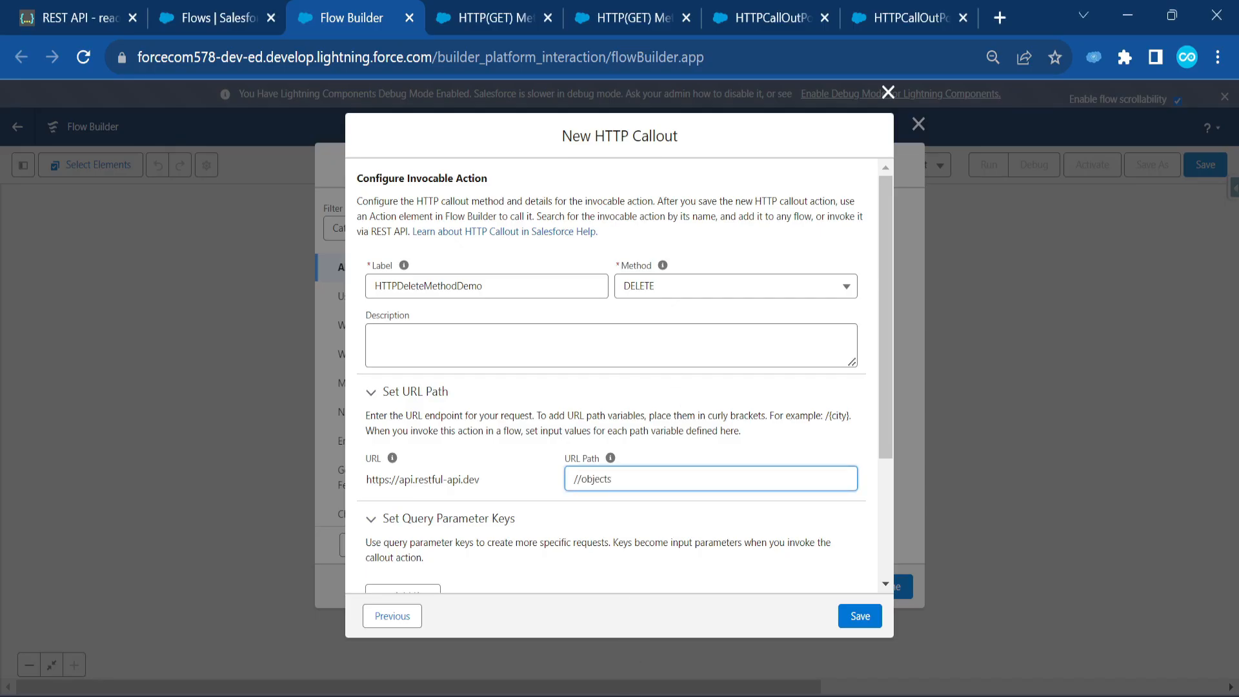
- Complete the URL Path as /objects/{poduct_id}, removing the duplicate leading slash
{"action": "key", "text": "Left"}
{"action": "key", "text": "Left"}
{"action": "key", "text": "Left"}
{"action": "key", "text": "Left"}
{"action": "key", "text": "Left"}
{"action": "key", "text": "Left"}
{"action": "key", "text": "BackSpace"}
{"action": "type", "text": "prco"}
{"action": "key", "text": "BackSpace"}
{"action": "key", "text": "BackSpace"}
{"action": "key", "text": "BackSpace"}
{"action": "type", "text": "oduct"}
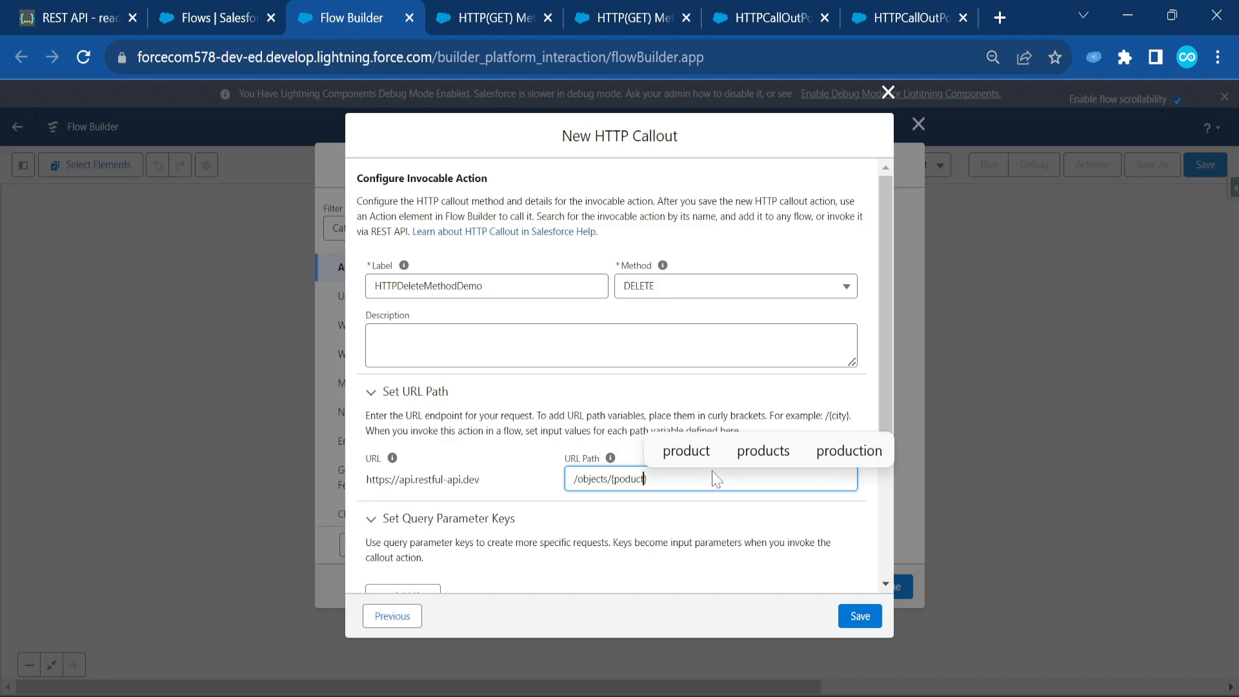
{"action": "type", "text": "_id"}
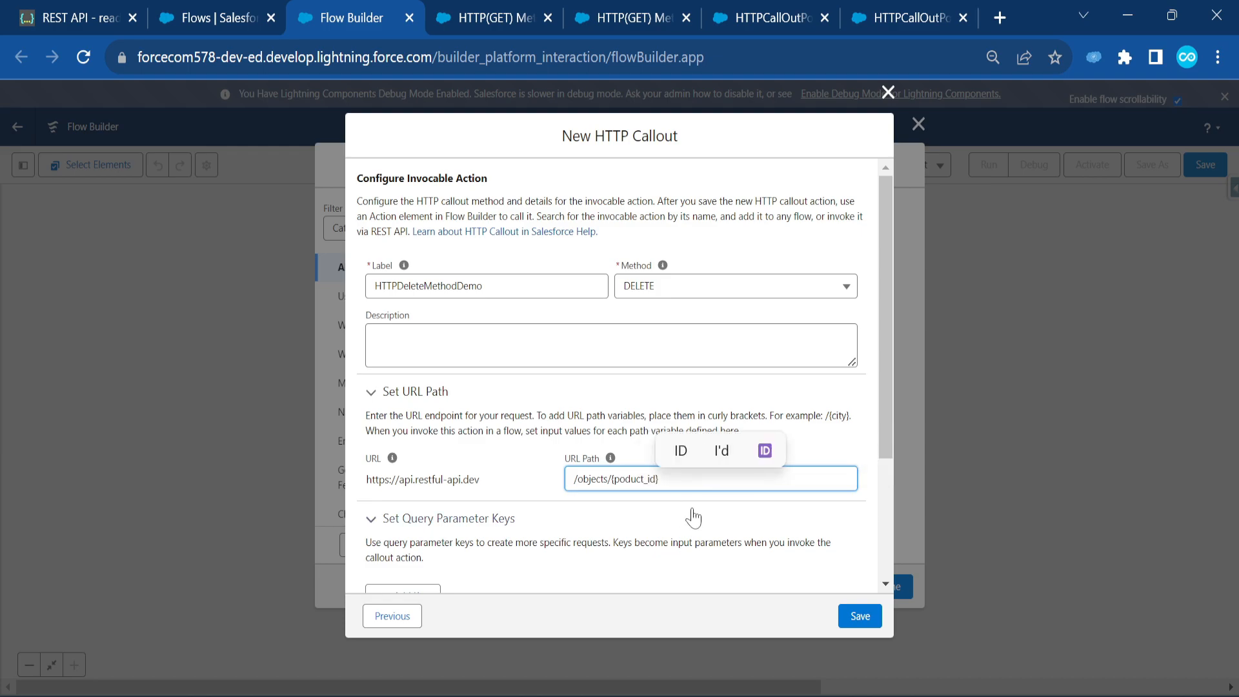
- Set the data type of the poduct_id path key to String
{"action": "scroll", "coordinate": [693, 520], "scroll_direction": "down", "scroll_amount": 3}
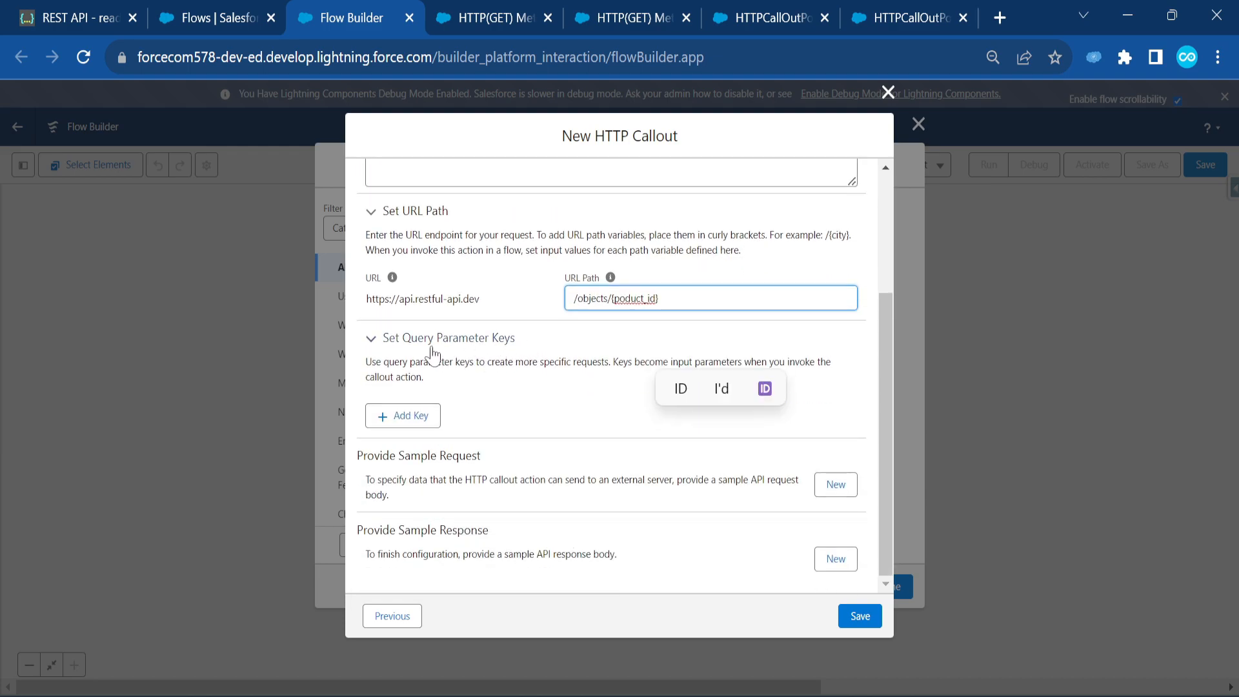
{"action": "left_click", "coordinate": [366, 343]}
{"action": "left_click", "coordinate": [684, 358]}
{"action": "left_click", "coordinate": [676, 533]}
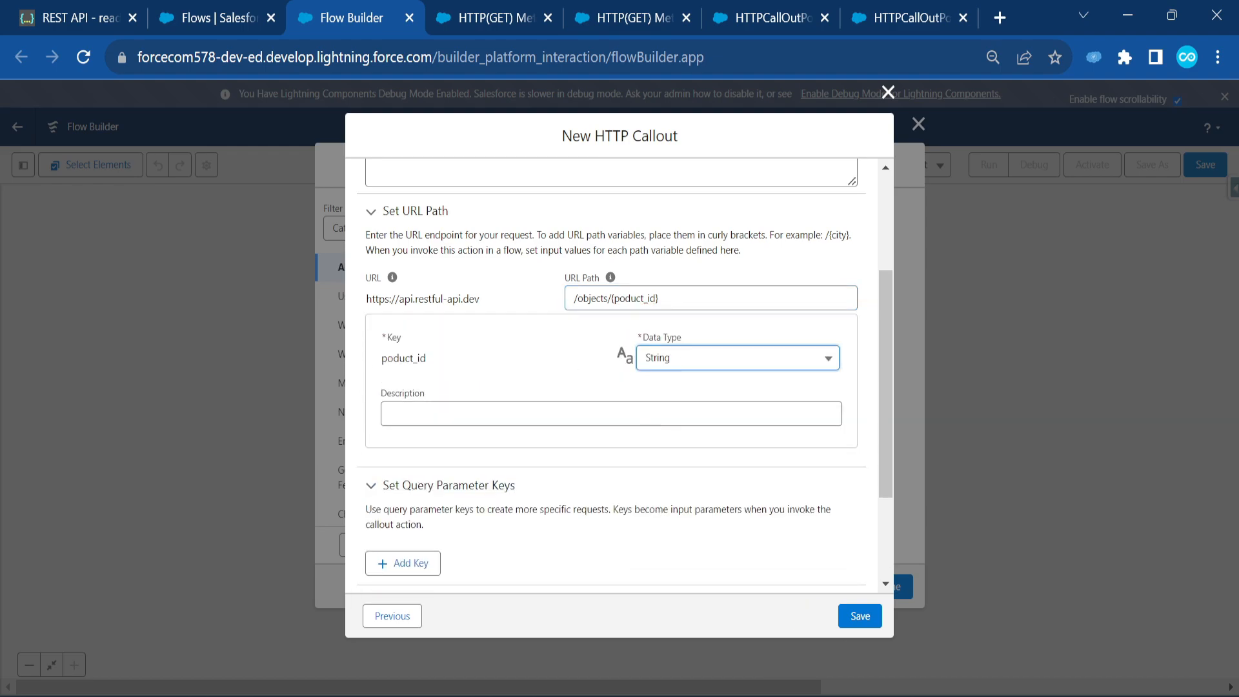
- Start a sample response and paste in the JSON deletion message copied from the DELETE example on restful-api.dev
{"action": "scroll", "coordinate": [540, 385], "scroll_direction": "down", "scroll_amount": 2}
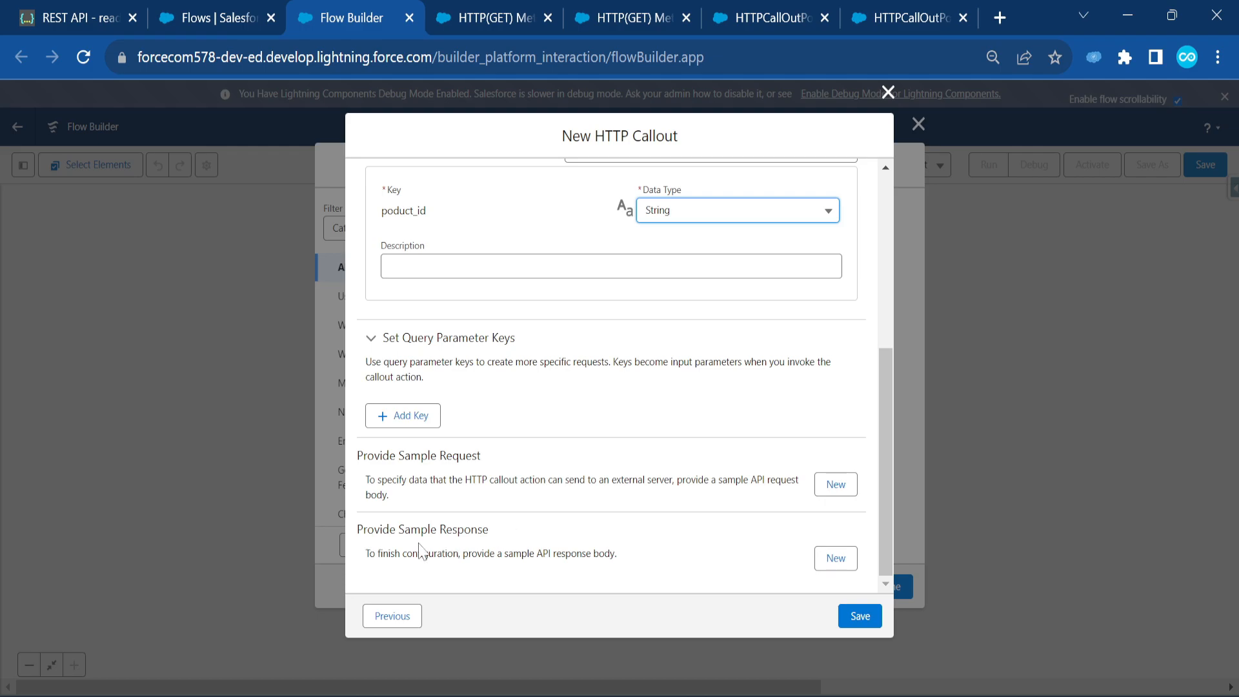
{"action": "left_click", "coordinate": [836, 558]}
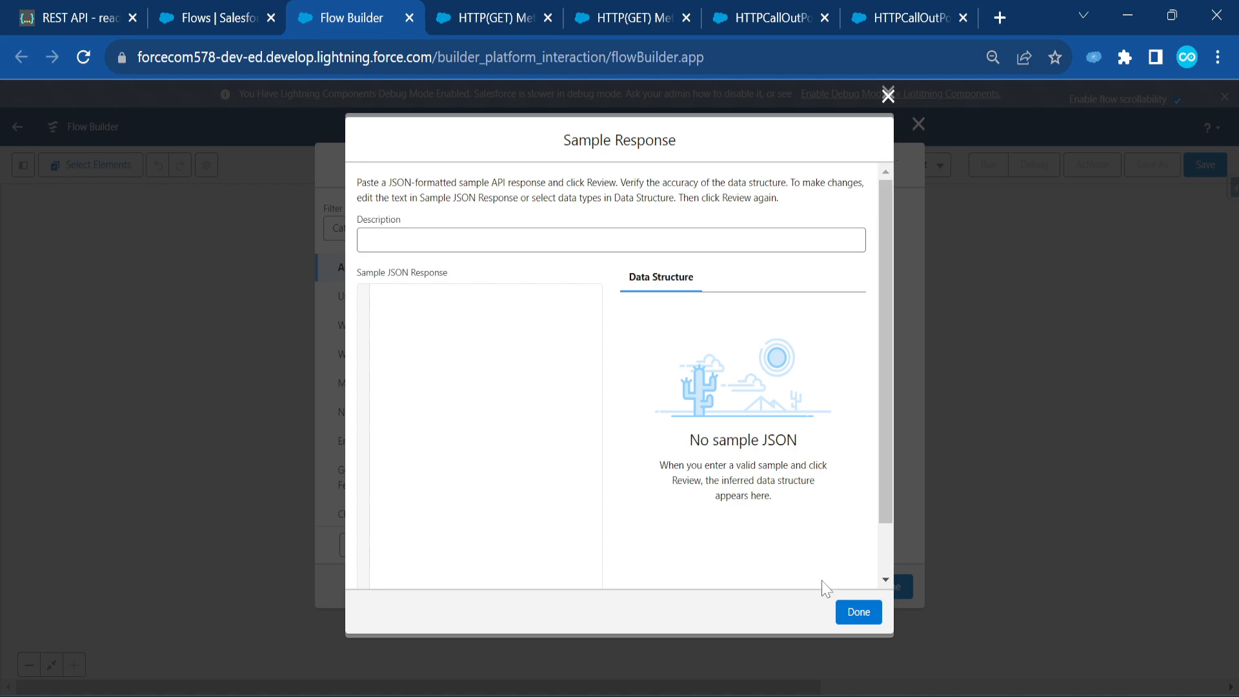
{"action": "left_click", "coordinate": [96, 13]}
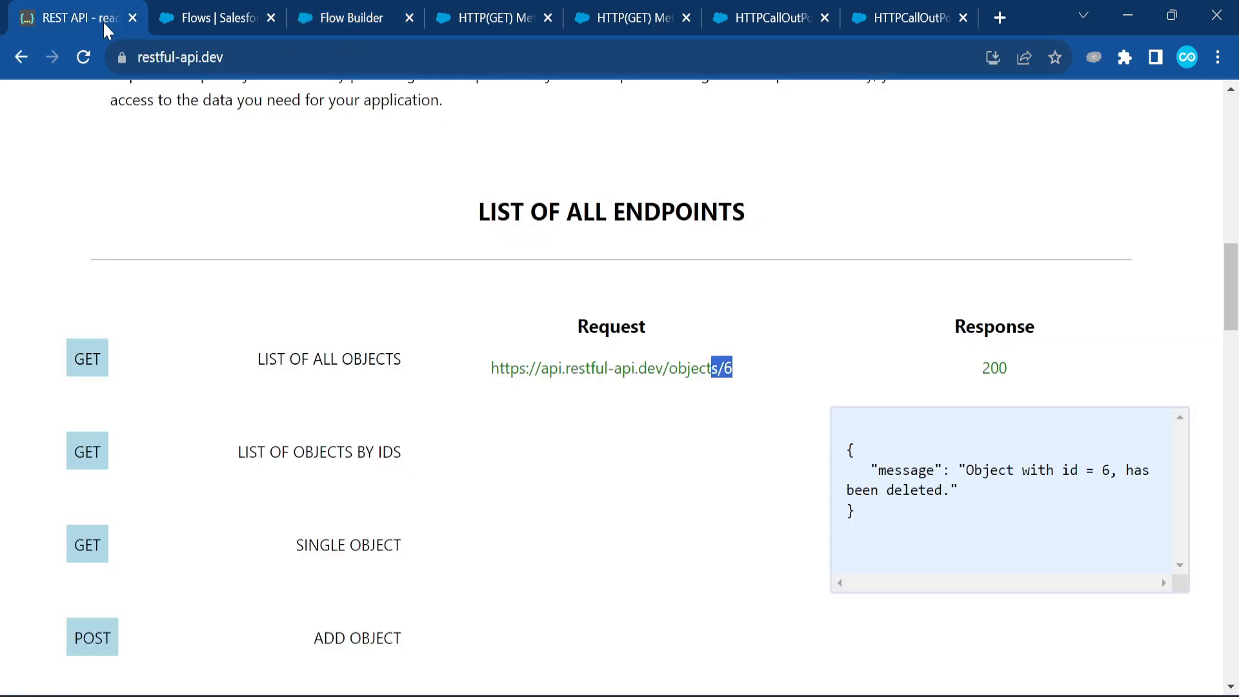
{"action": "left_click_drag", "start_coordinate": [904, 544], "coordinate": [839, 458]}
{"action": "key", "text": "ctrl+c"}
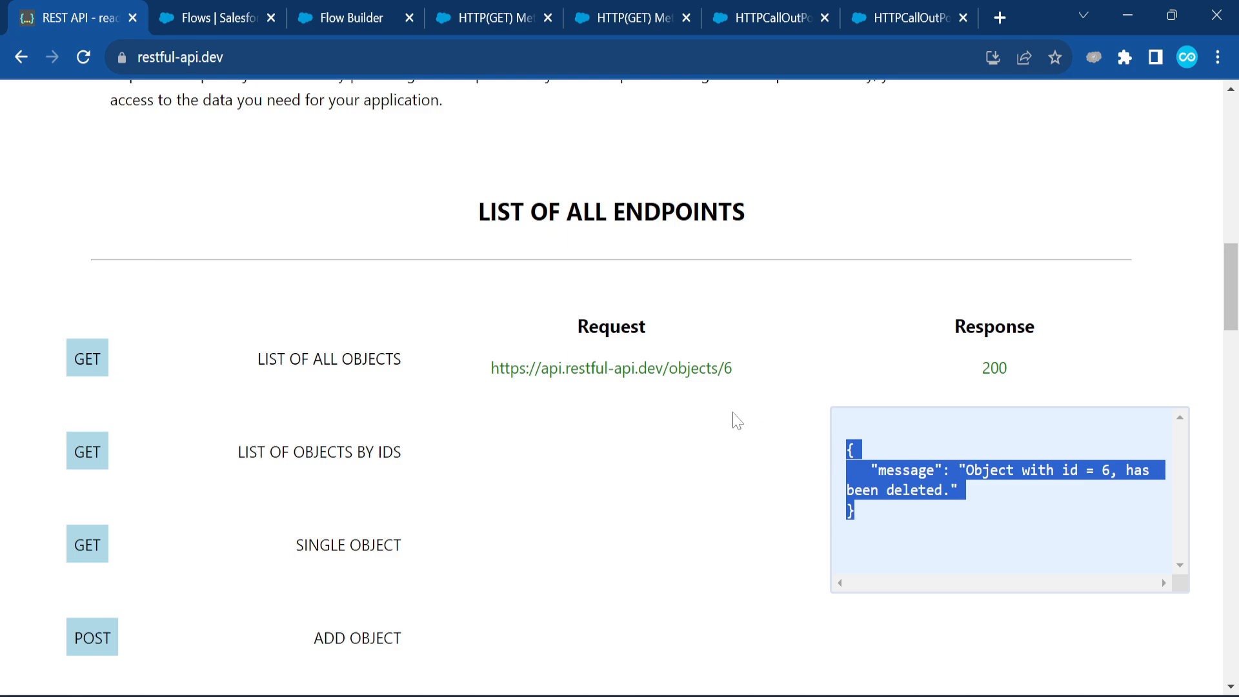
{"action": "left_click", "coordinate": [344, 27]}
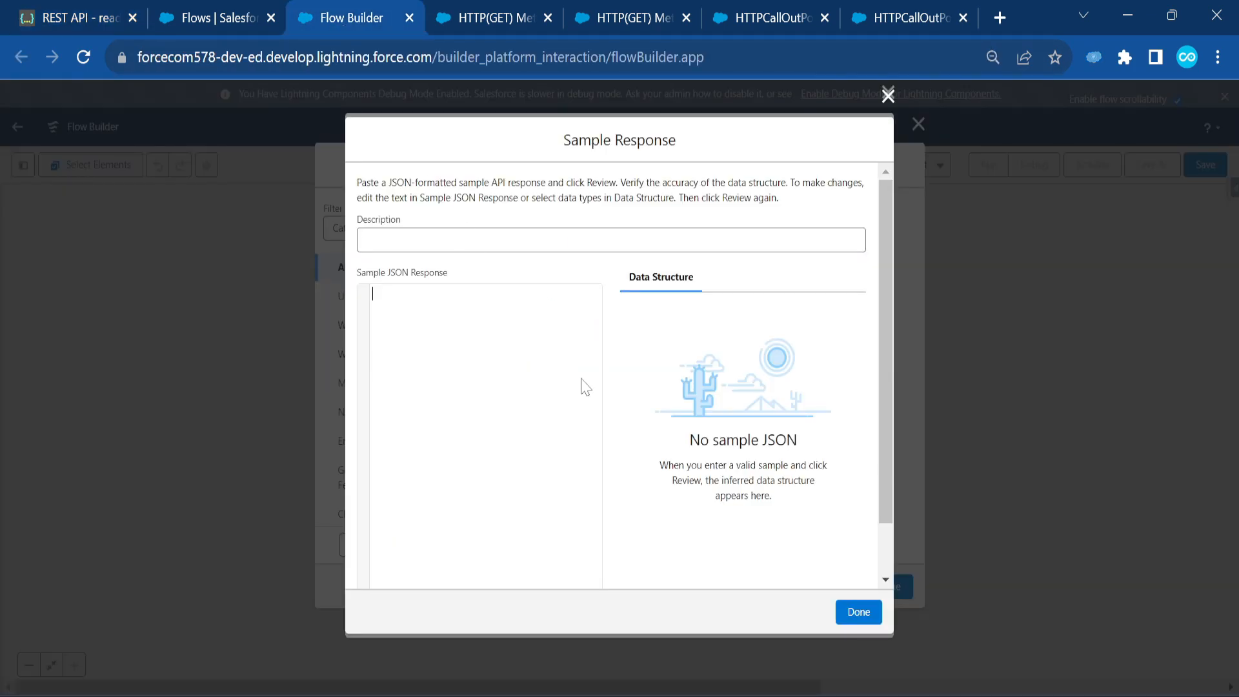
{"action": "key", "text": "ctrl+v"}
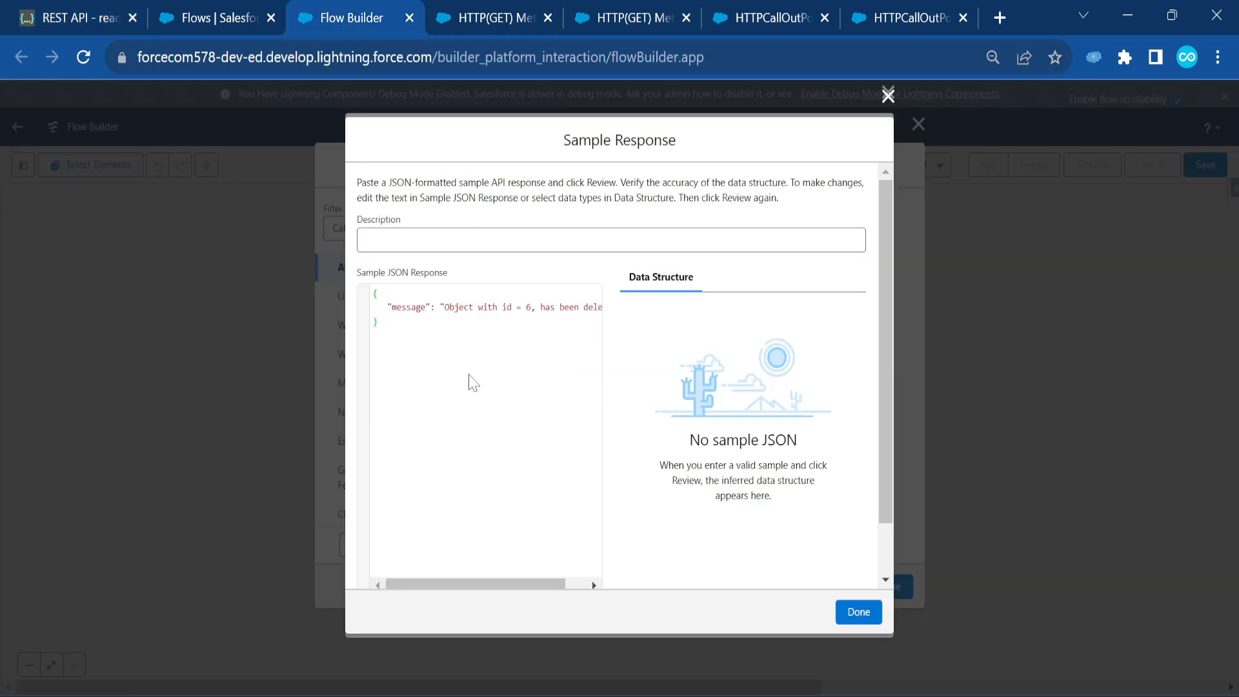
- Review the sample response's data structure, accept it and save the HTTP callout
{"action": "scroll", "coordinate": [477, 388], "scroll_direction": "down", "scroll_amount": 2}
{"action": "left_click", "coordinate": [382, 559]}
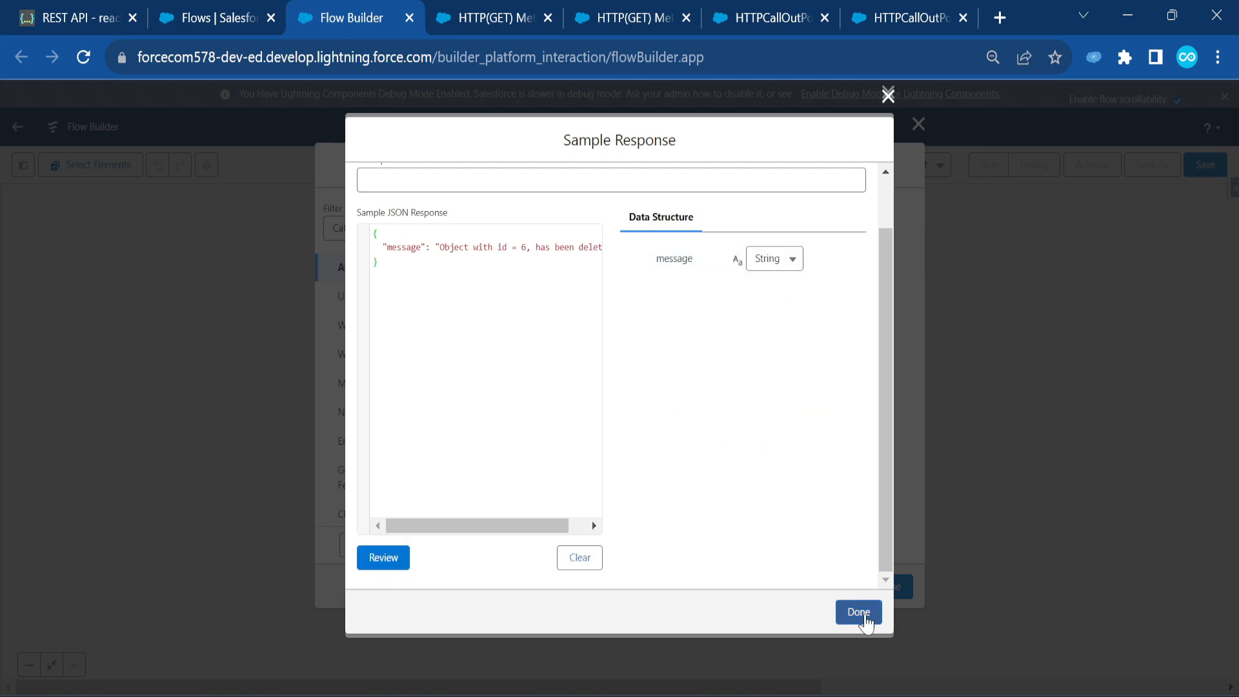
{"action": "left_click", "coordinate": [860, 613]}
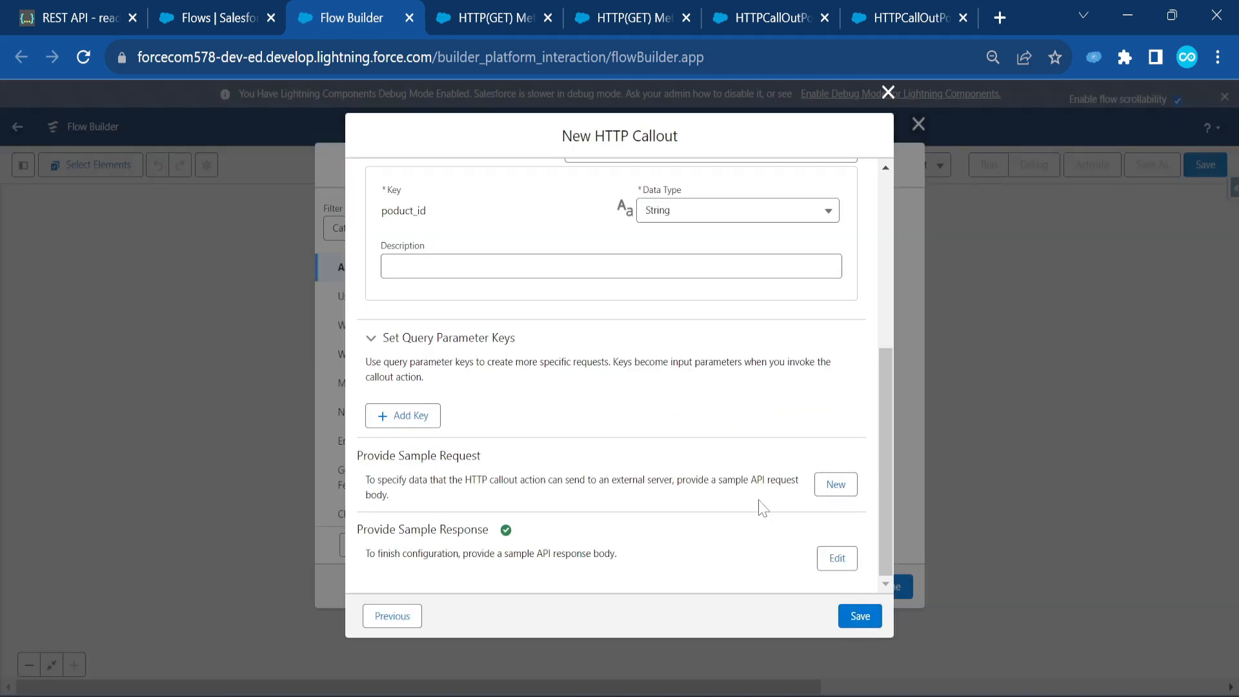
{"action": "left_click", "coordinate": [860, 615]}
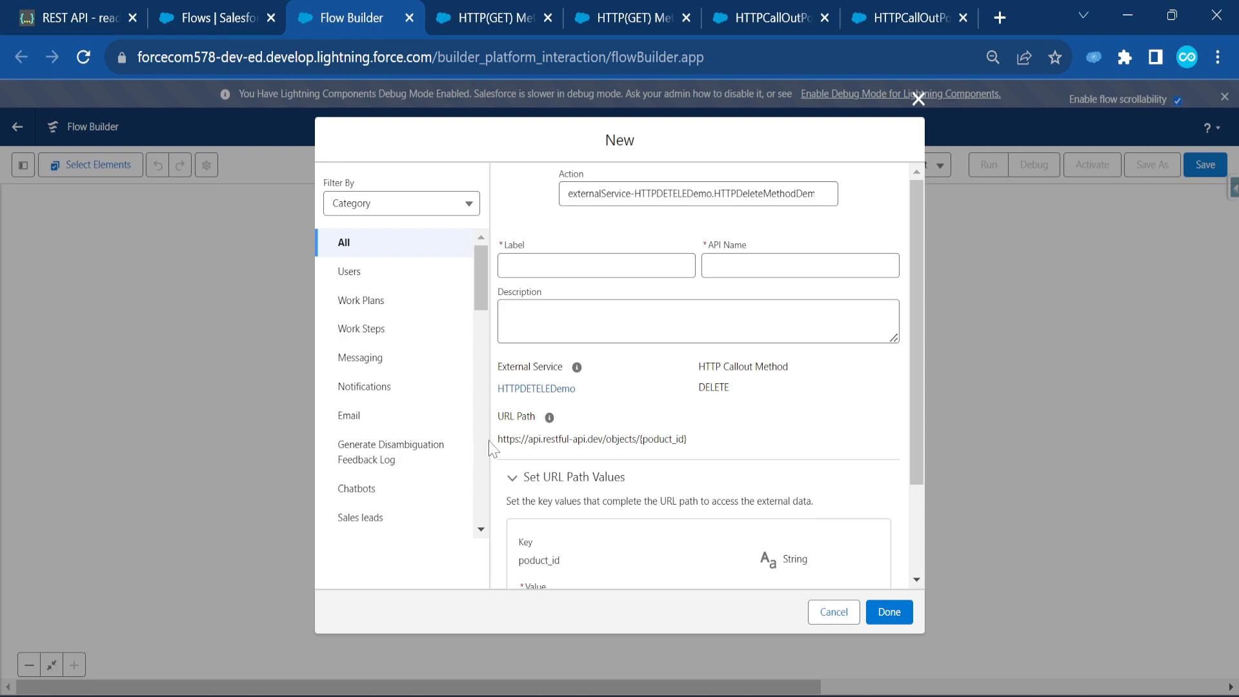
- Set the poduct_id URL path value to the Product_Id screen component
{"action": "scroll", "coordinate": [478, 446], "scroll_direction": "down", "scroll_amount": 4}
{"action": "left_click_drag", "start_coordinate": [716, 443], "coordinate": [496, 442]}
{"action": "scroll", "coordinate": [757, 455], "scroll_direction": "down", "scroll_amount": 2}
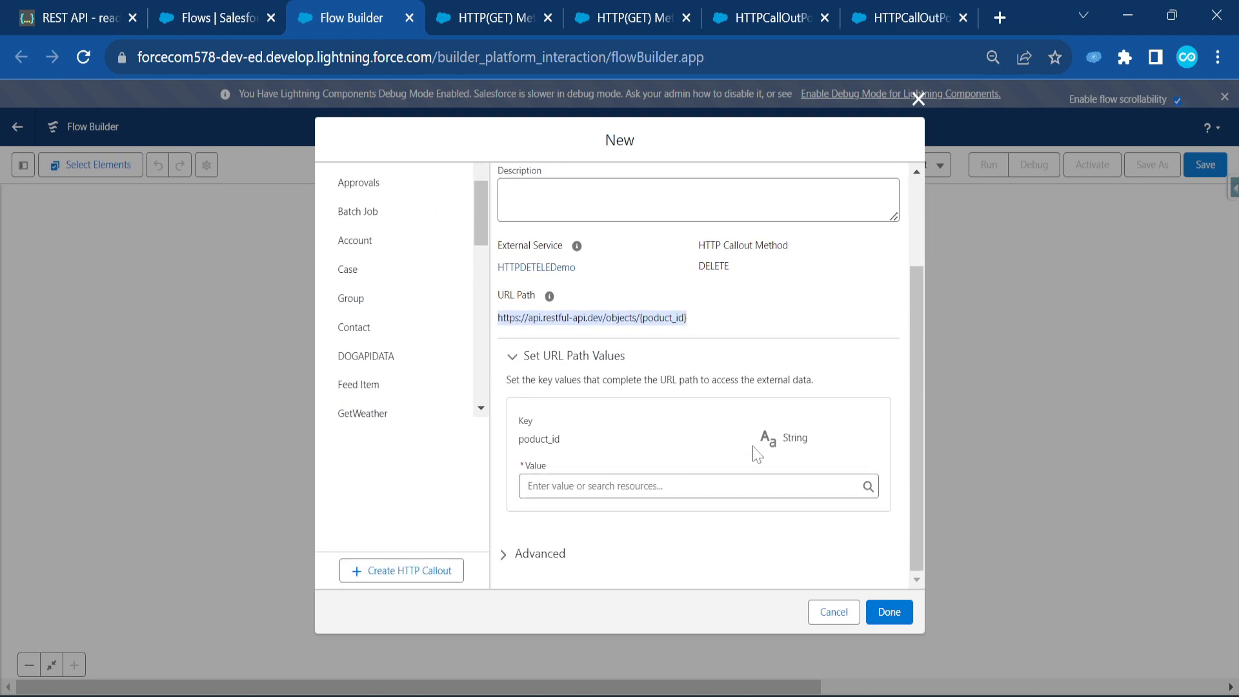
{"action": "left_click", "coordinate": [593, 485]}
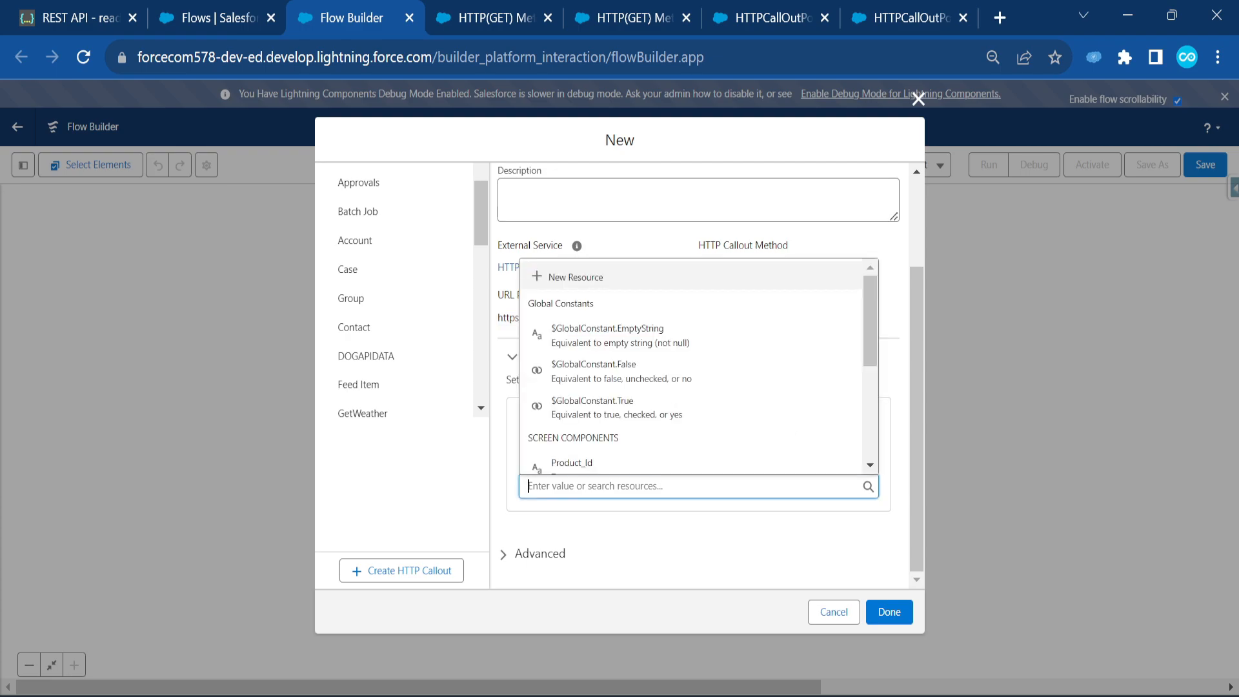
{"action": "scroll", "coordinate": [600, 446], "scroll_direction": "down", "scroll_amount": 3}
{"action": "scroll", "coordinate": [598, 421], "scroll_direction": "up", "scroll_amount": 3}
{"action": "left_click", "coordinate": [590, 381]}
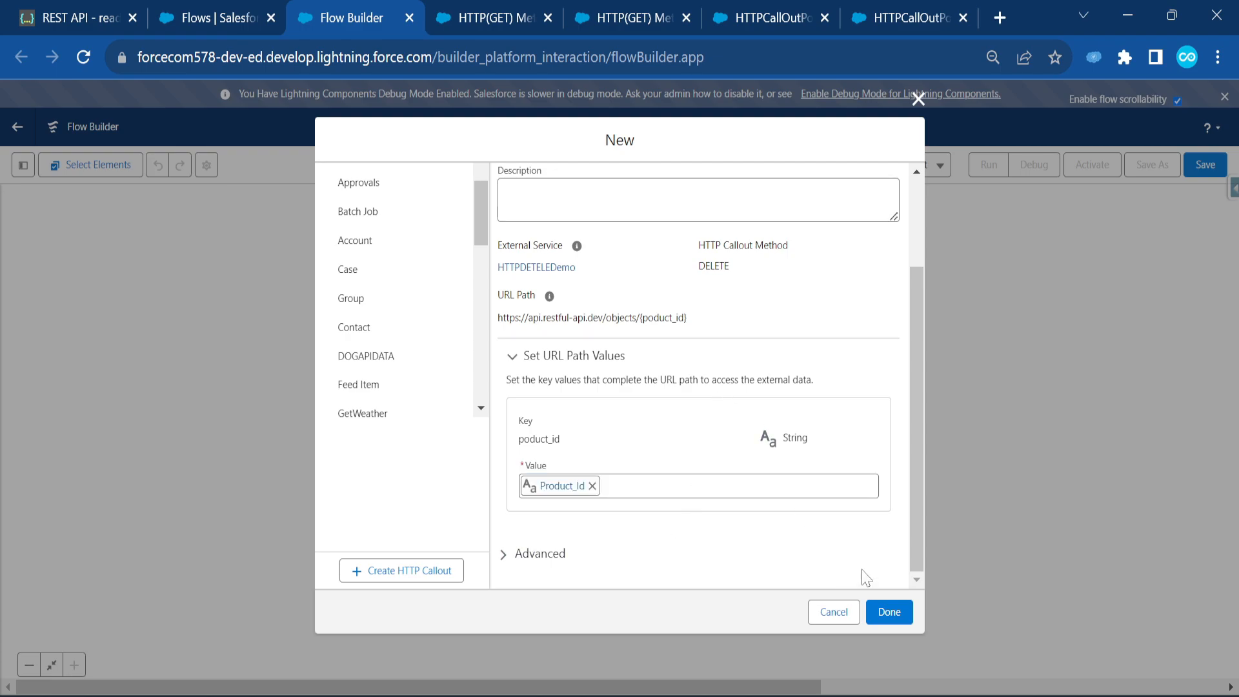
- Label the action HTTP DELETE Demo, fill in its API name and finish the action element
{"action": "scroll", "coordinate": [865, 578], "scroll_direction": "up", "scroll_amount": 2}
{"action": "left_click", "coordinate": [596, 265]}
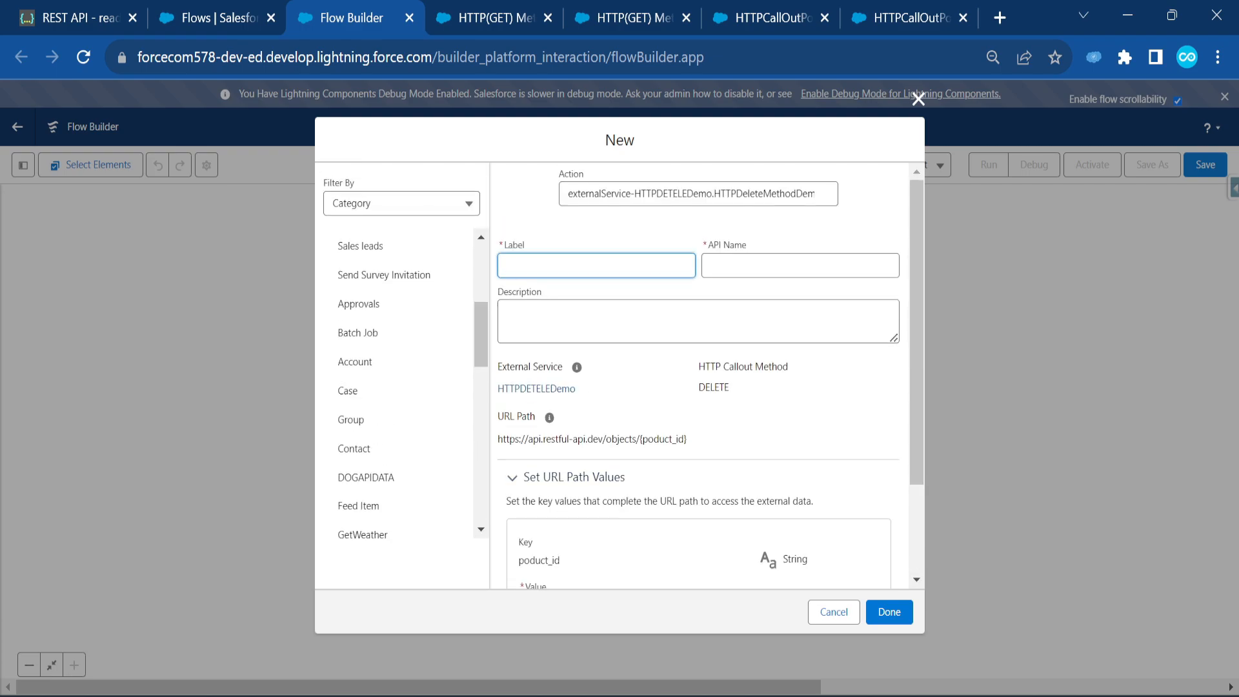
{"action": "type", "text": "HTTP"}
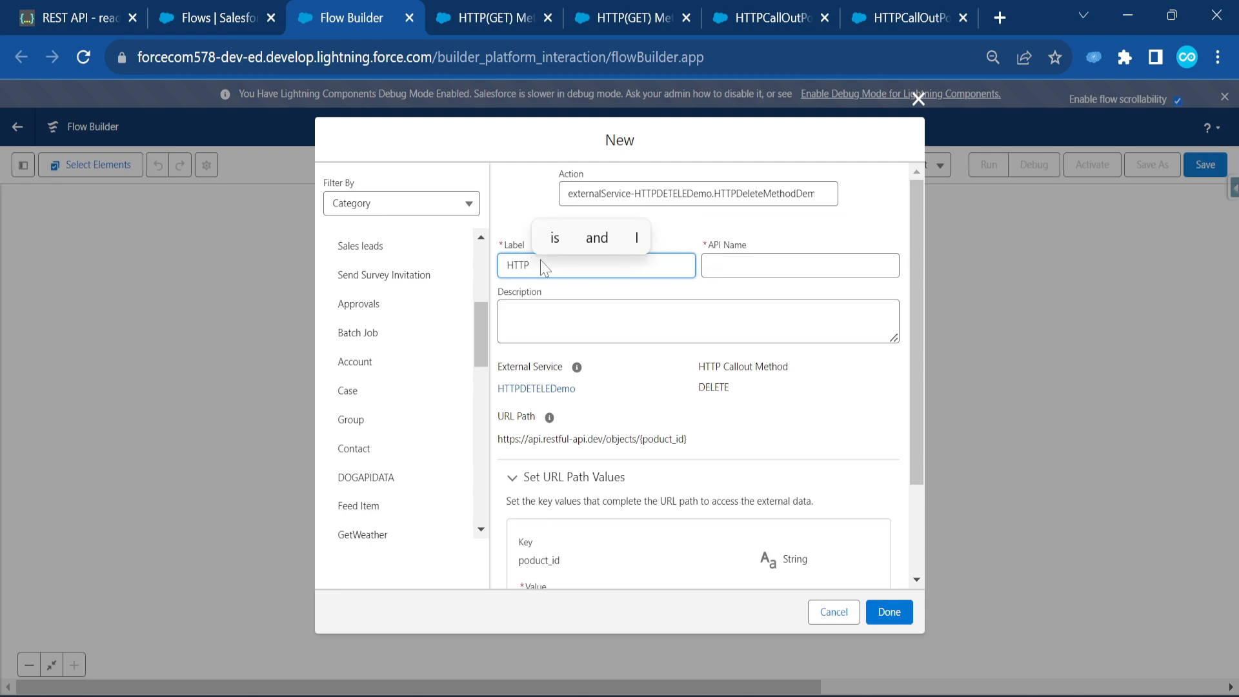
{"action": "type", "text": " DELETE "}
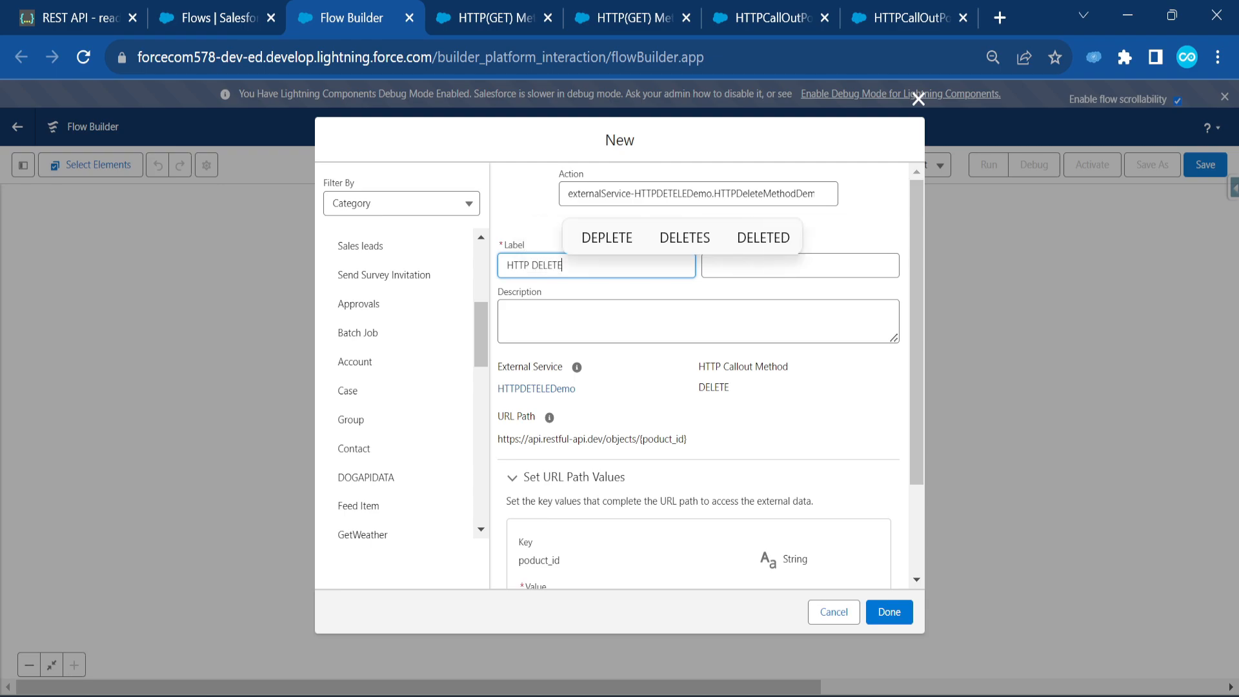
{"action": "type", "text": "Demo"}
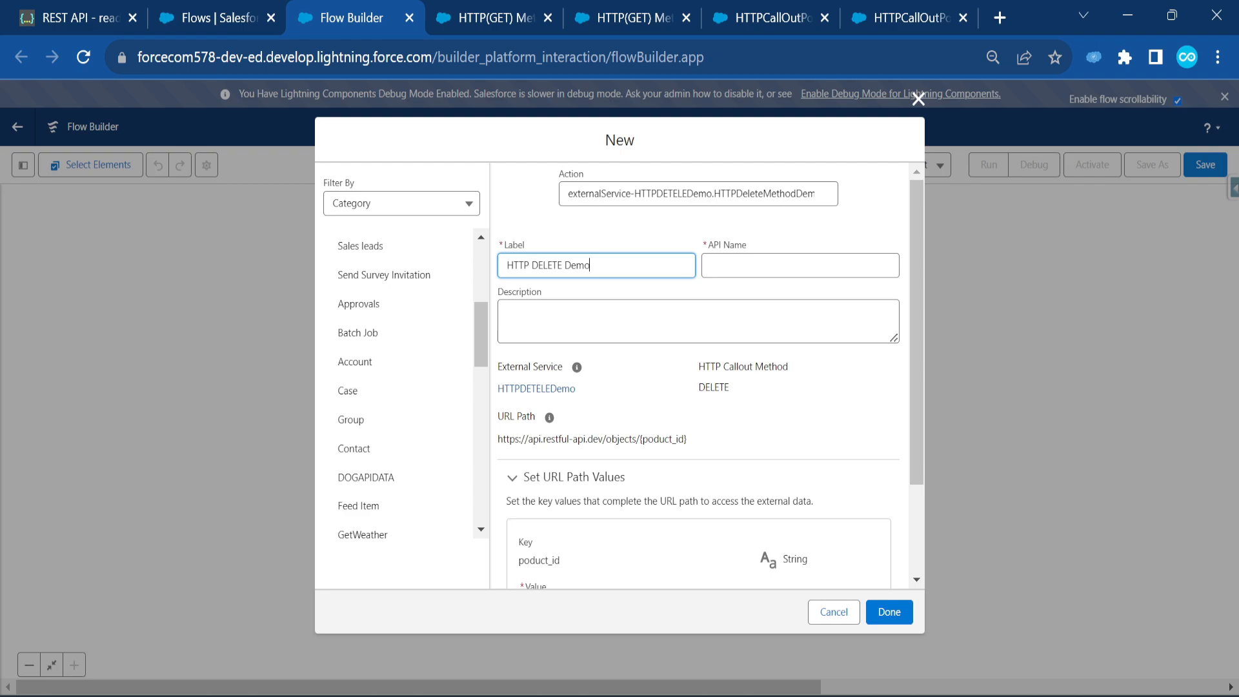
{"action": "key", "text": "Tab"}
{"action": "left_click", "coordinate": [890, 613]}
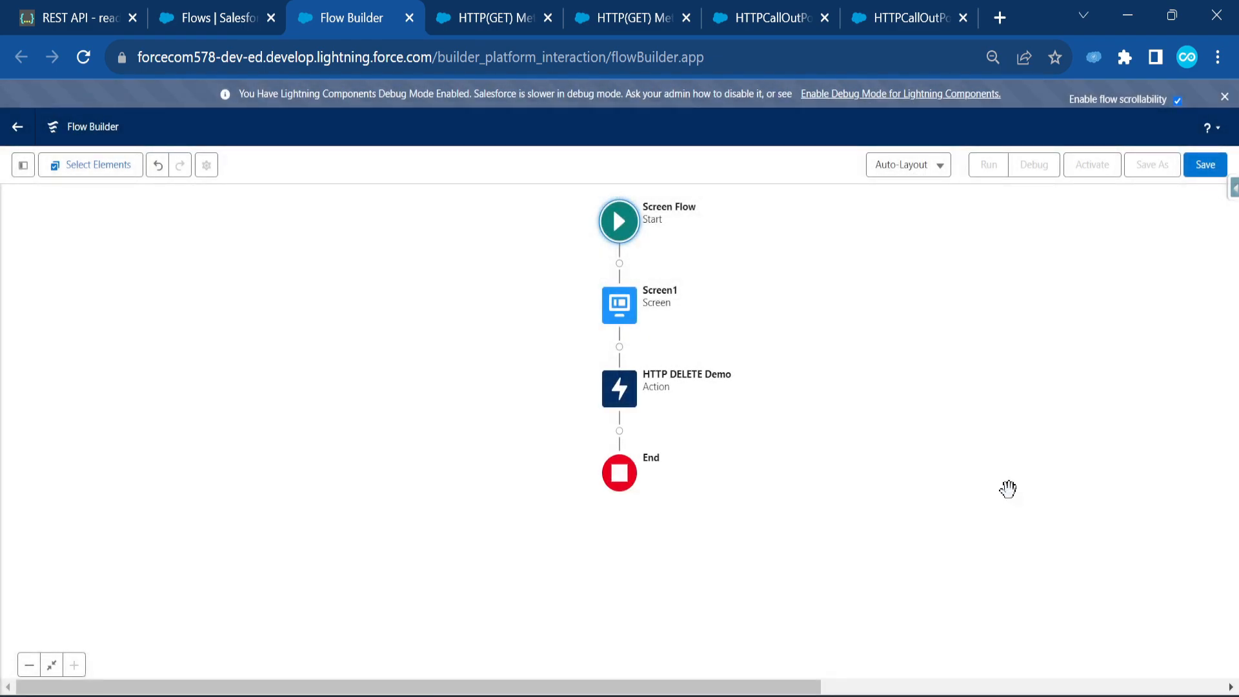
- Add a Screen element after the HTTP DELETE Demo action and label it Success
{"action": "left_click", "coordinate": [620, 432]}
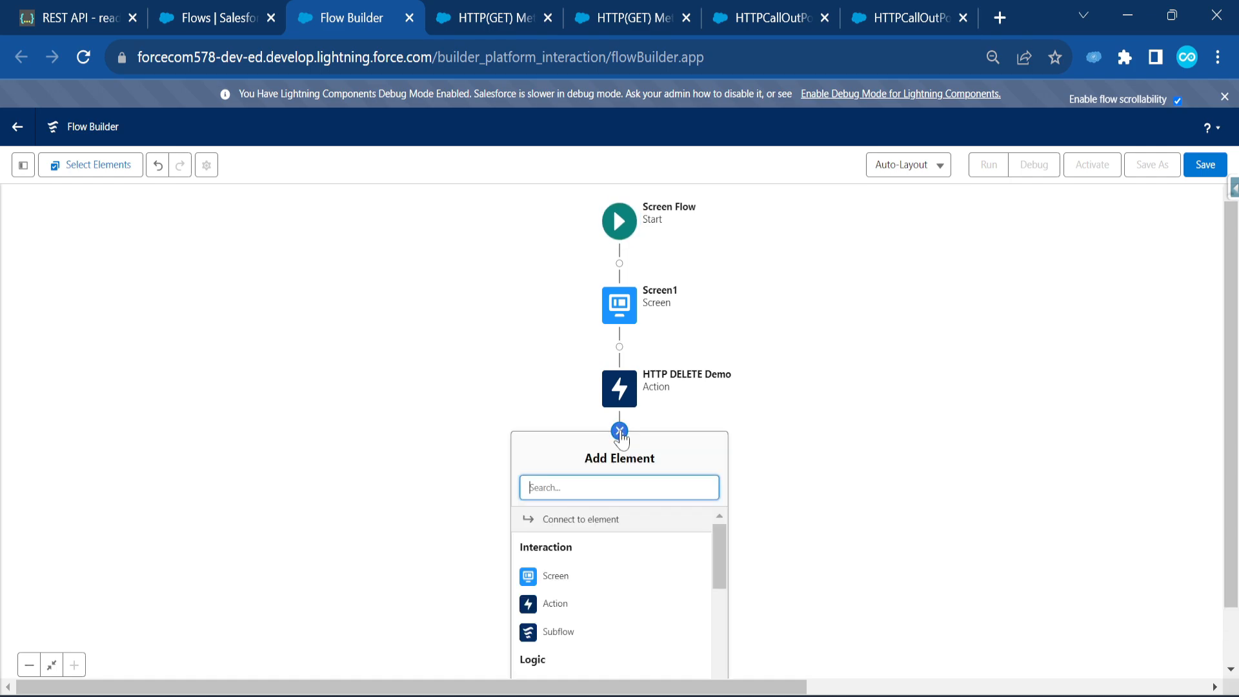
{"action": "left_click", "coordinate": [571, 577]}
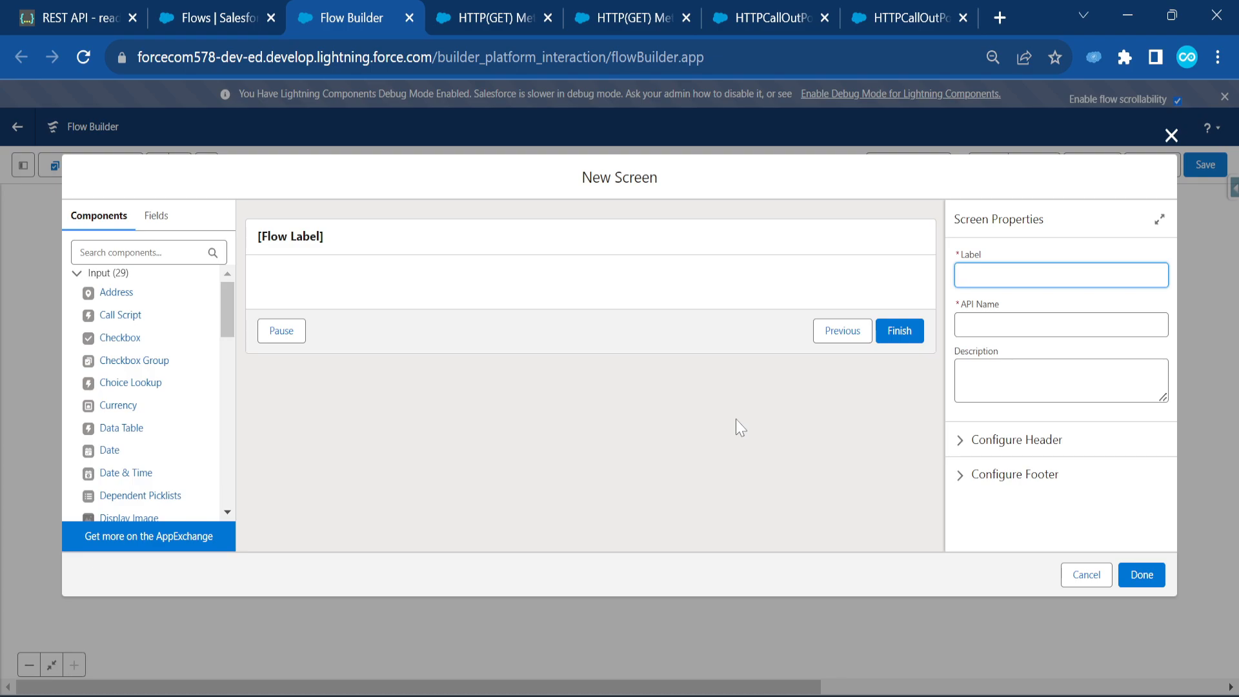
{"action": "type", "text": "S"}
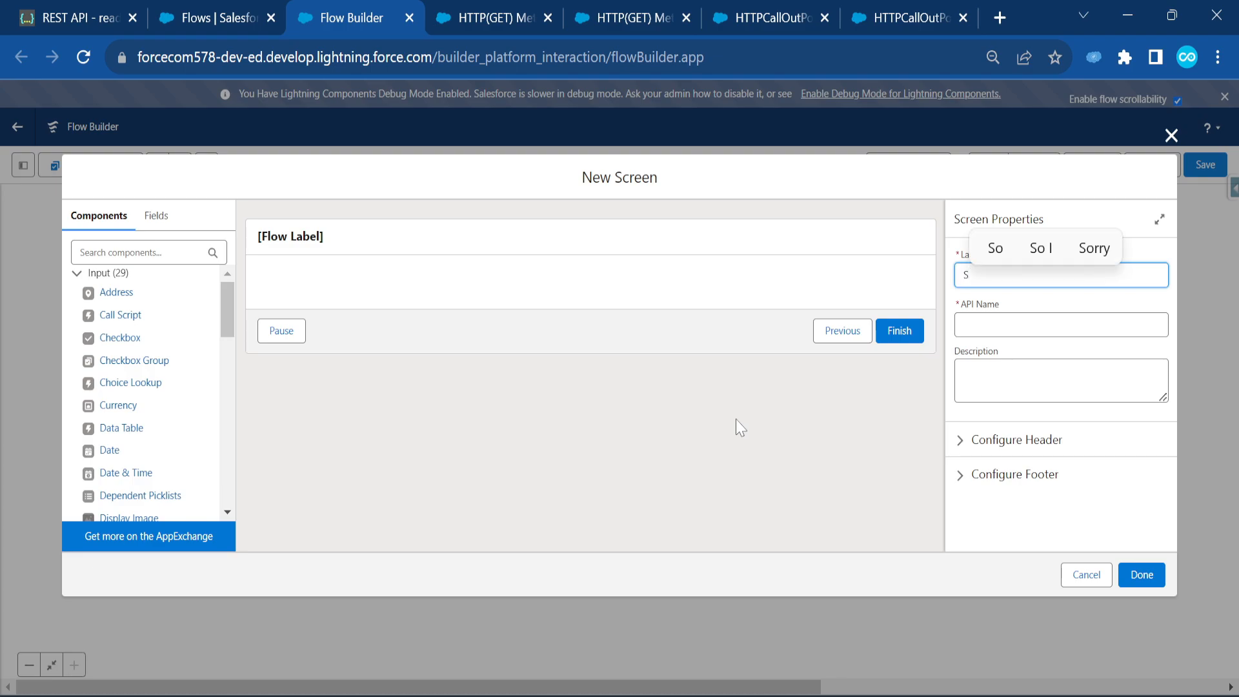
{"action": "type", "text": "uccess"}
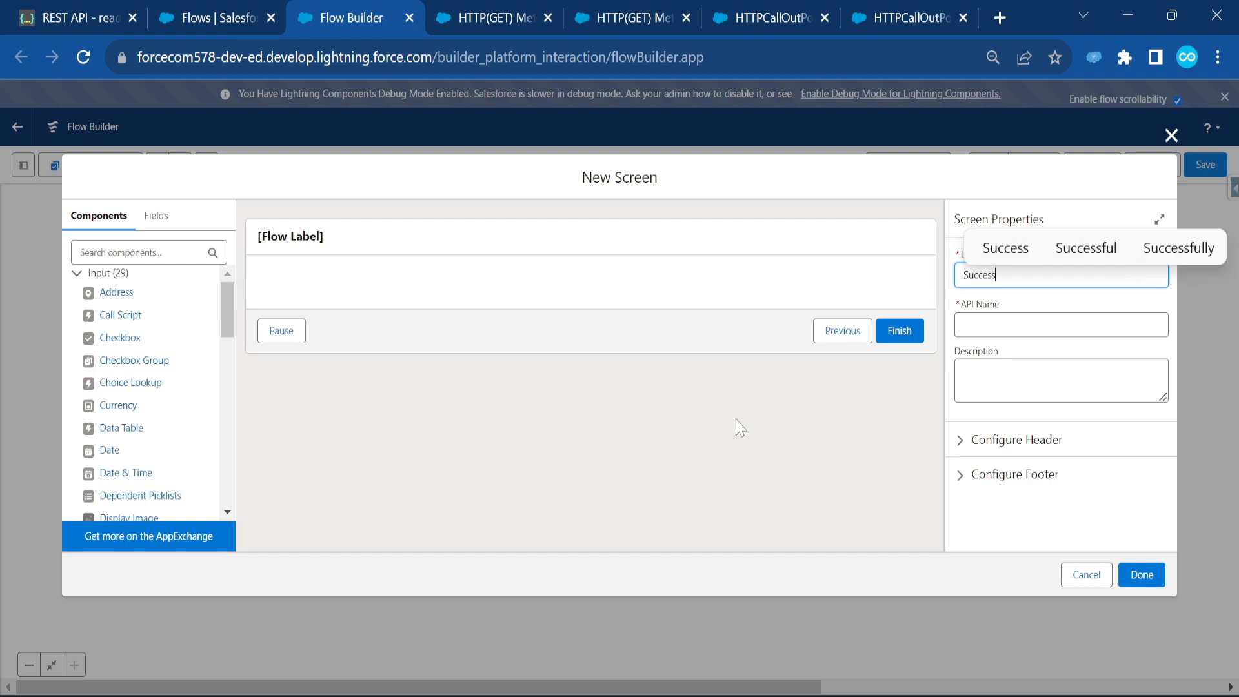
{"action": "key", "text": "Tab"}
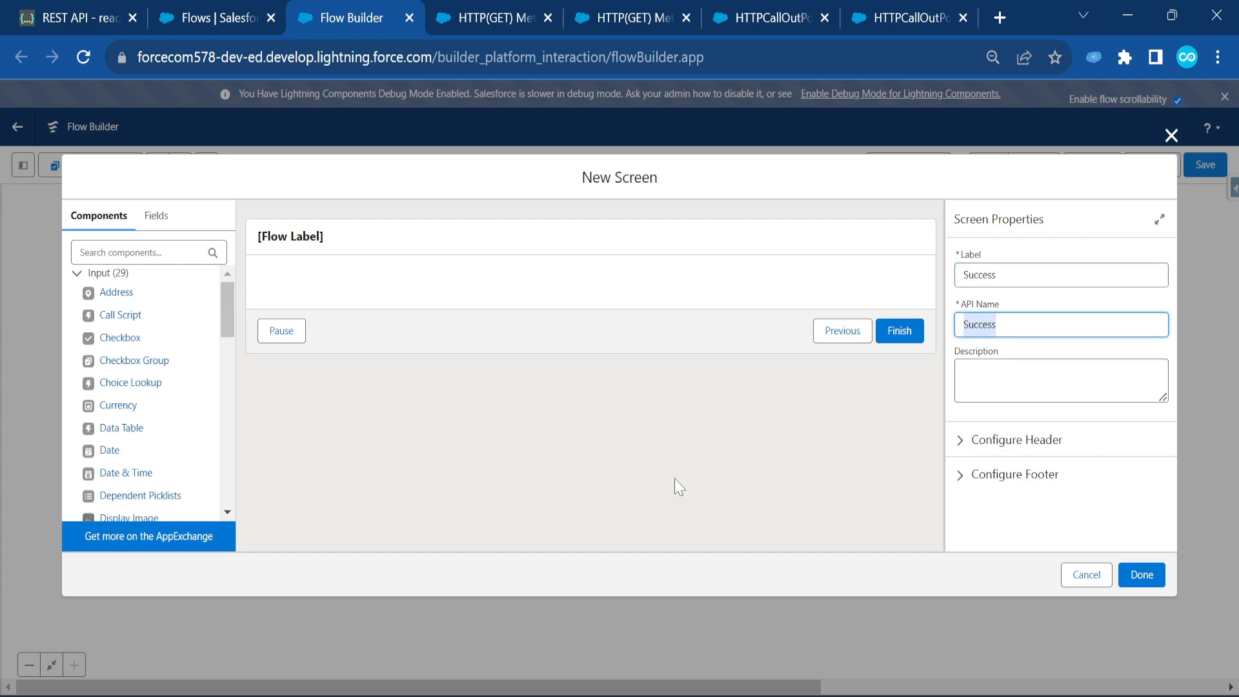
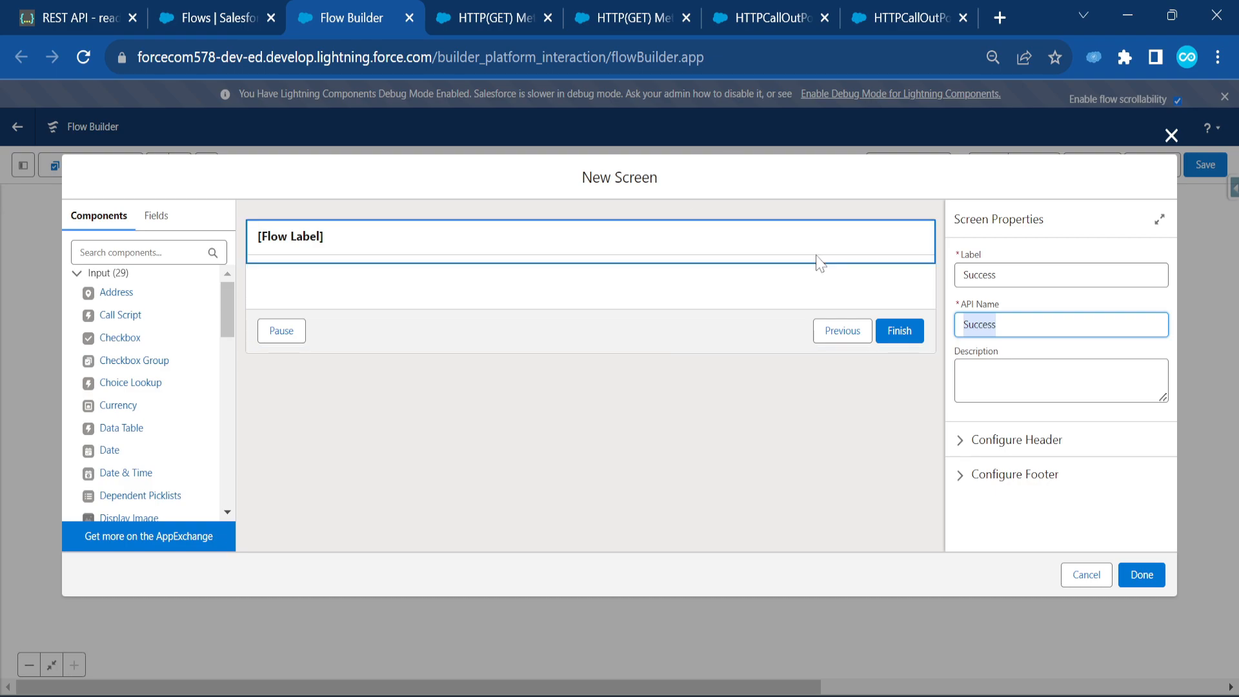
- Find the Display Text component and add it to the Success screen
{"action": "left_click", "coordinate": [123, 253]}
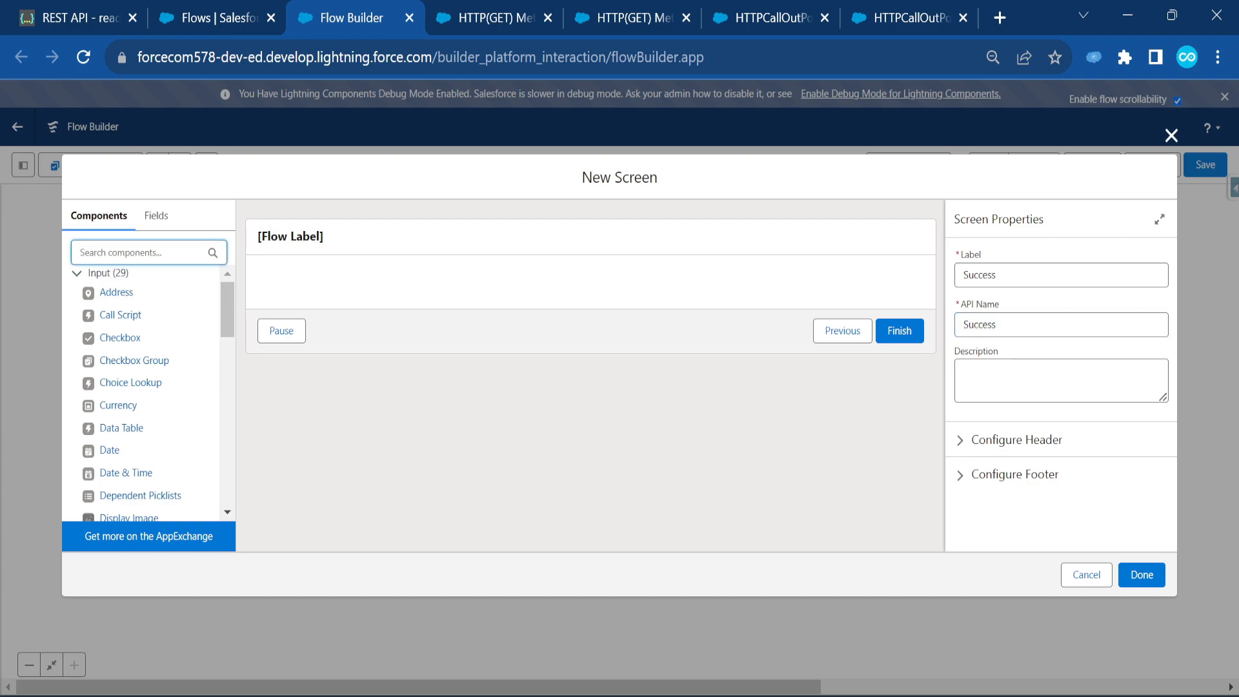
{"action": "type", "text": "Disp"}
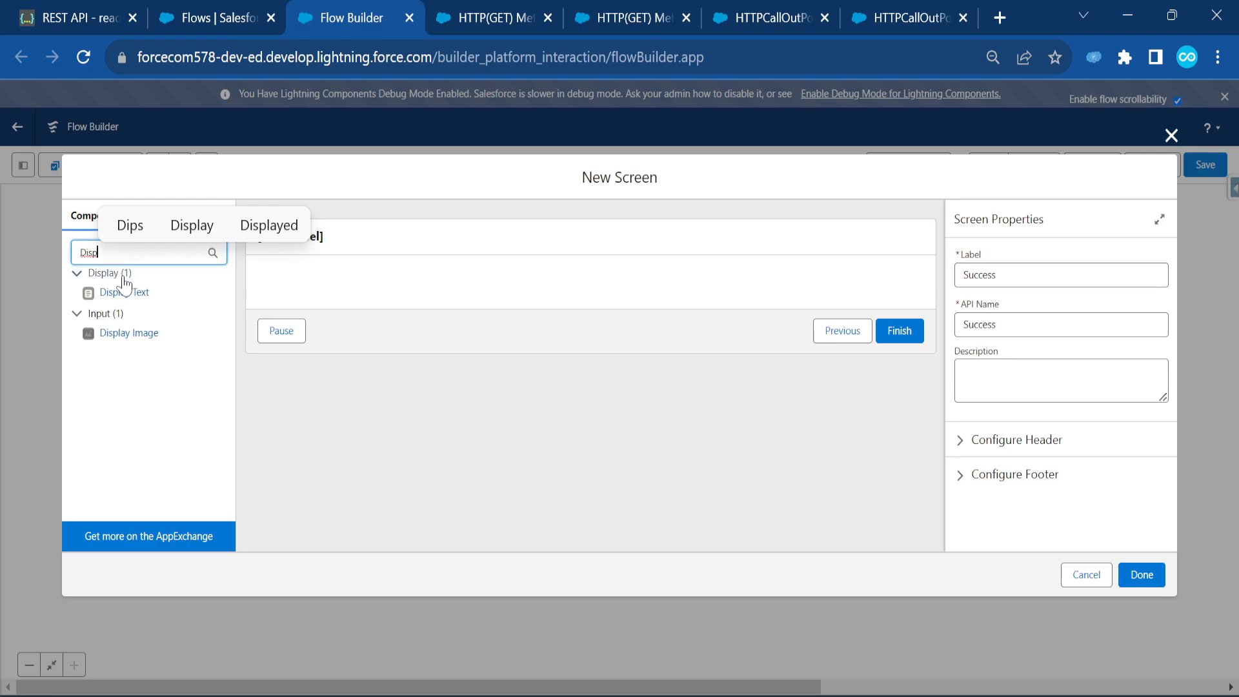
{"action": "left_click_drag", "start_coordinate": [124, 291], "coordinate": [326, 293]}
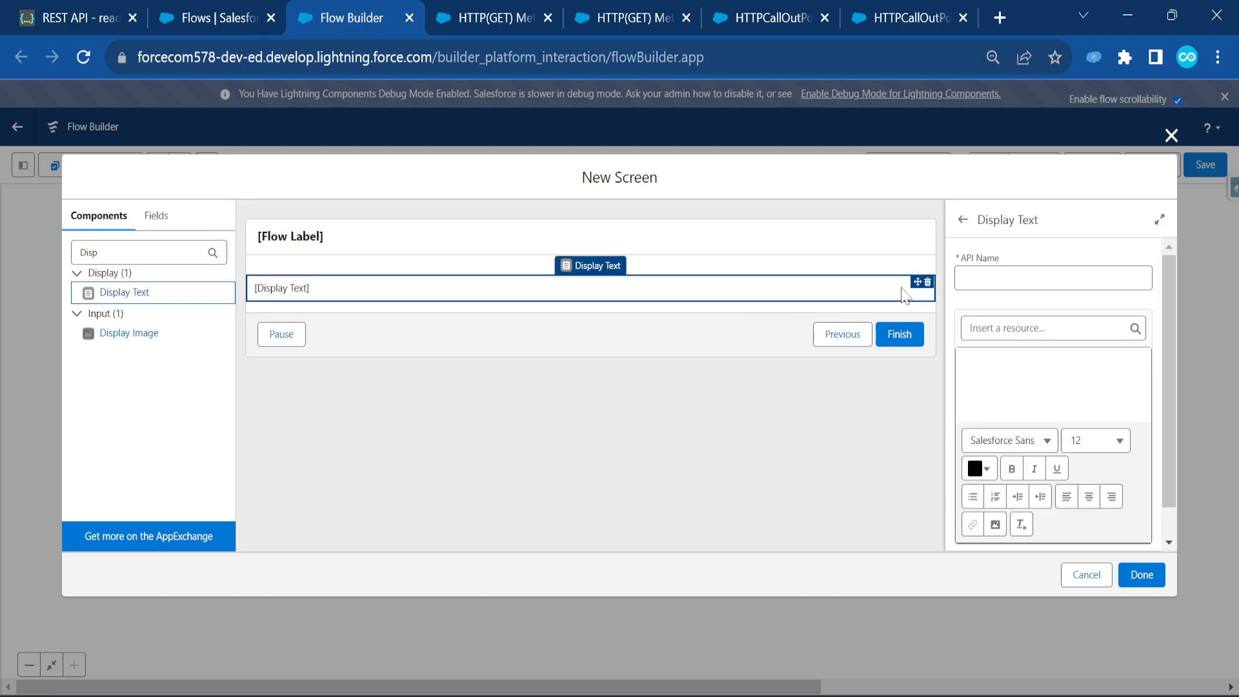
- Name the Display Text component result and insert the message field of the HTTP DELETE Demo action's 2XX output into its text
{"action": "left_click", "coordinate": [1053, 278]}
{"action": "type", "text": "result"}
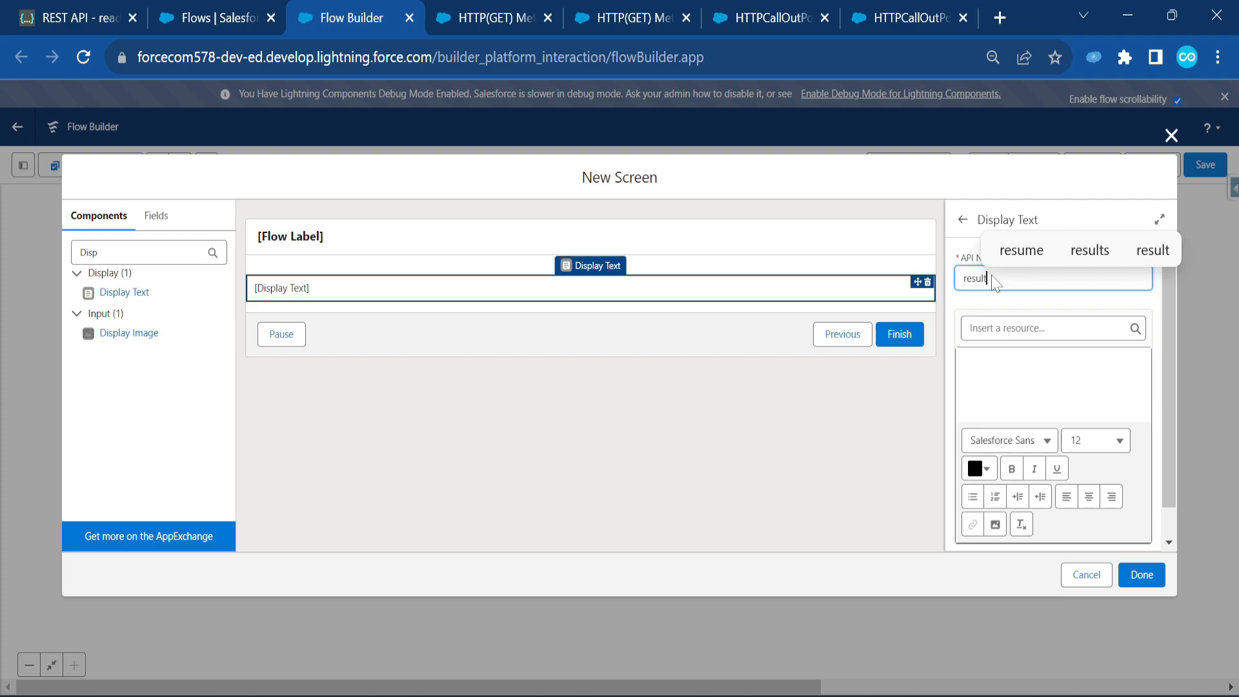
{"action": "key", "text": "Tab"}
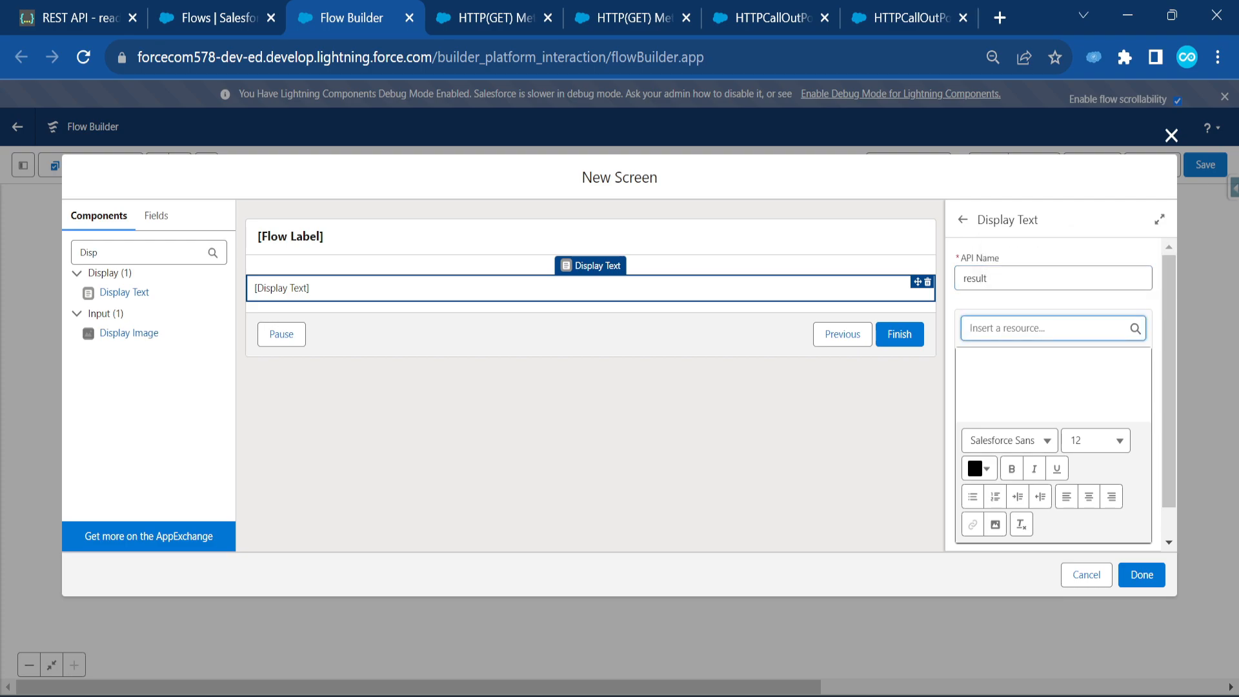
{"action": "left_click", "coordinate": [1065, 418]}
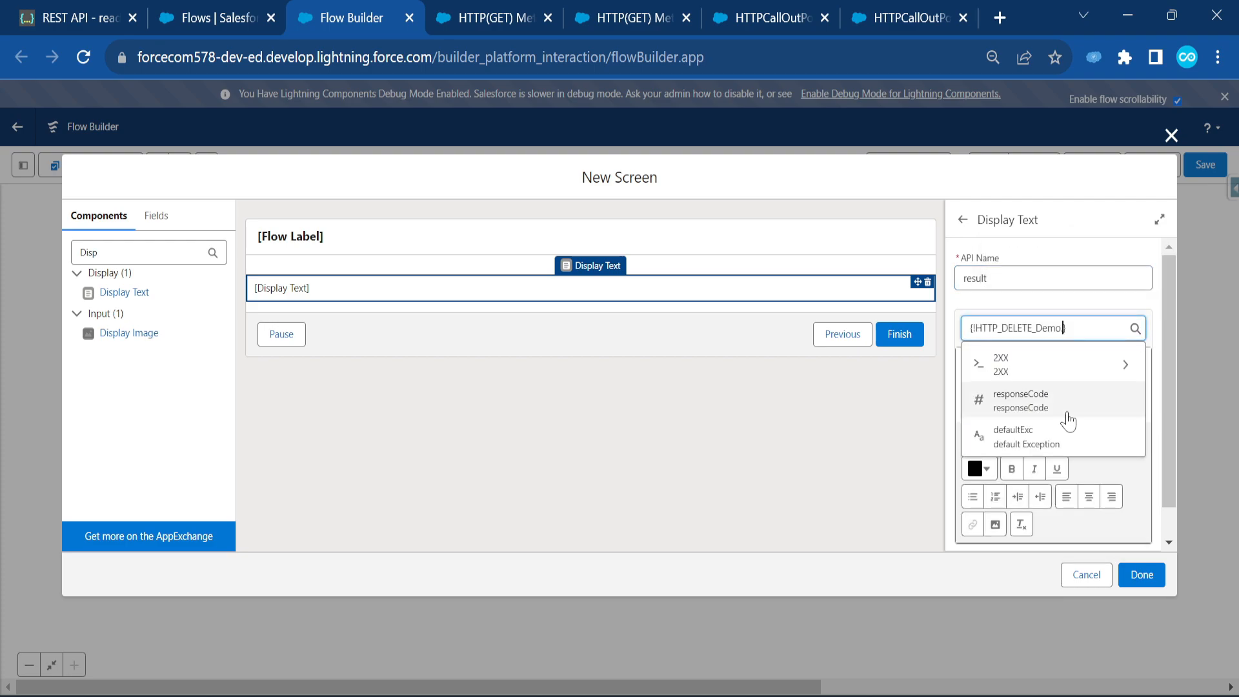
{"action": "left_click", "coordinate": [1042, 366]}
{"action": "left_click", "coordinate": [1043, 372]}
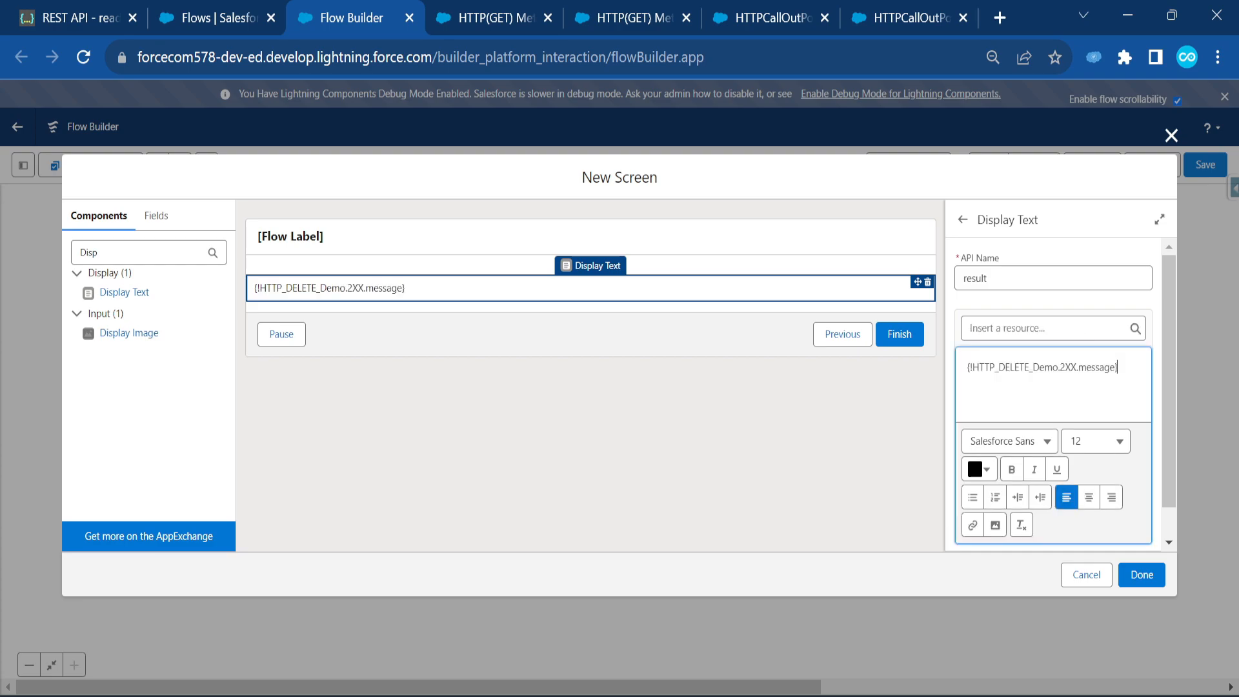
- Format the inserted message reference as bold, size 20 and centred
{"action": "left_click_drag", "start_coordinate": [967, 366], "coordinate": [1119, 368]}
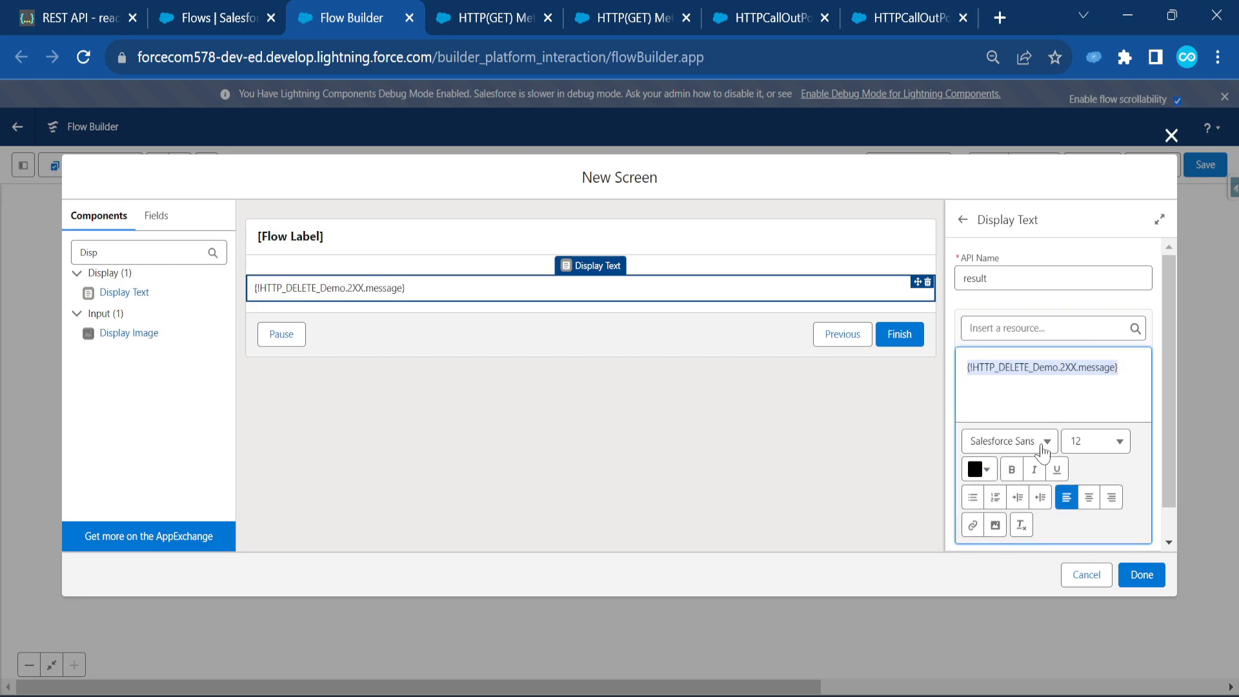
{"action": "left_click", "coordinate": [1012, 470]}
{"action": "left_click", "coordinate": [1105, 445]}
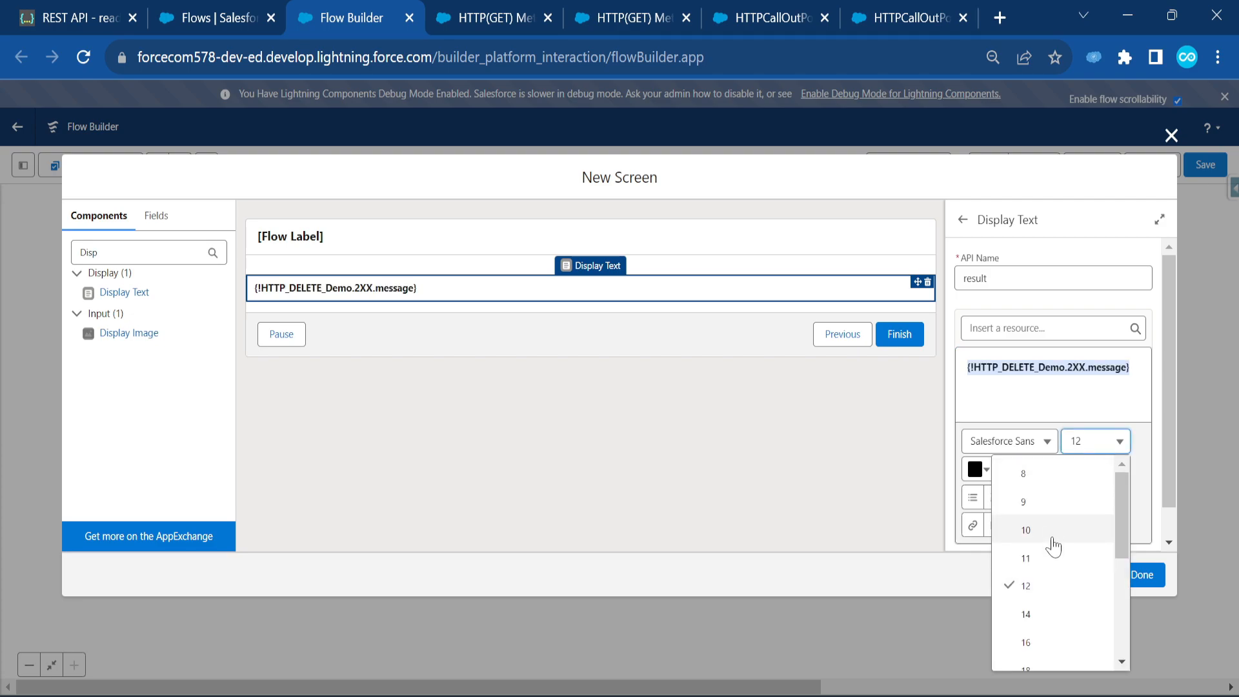
{"action": "scroll", "coordinate": [1027, 648], "scroll_direction": "down", "scroll_amount": 2}
{"action": "left_click", "coordinate": [1038, 596]}
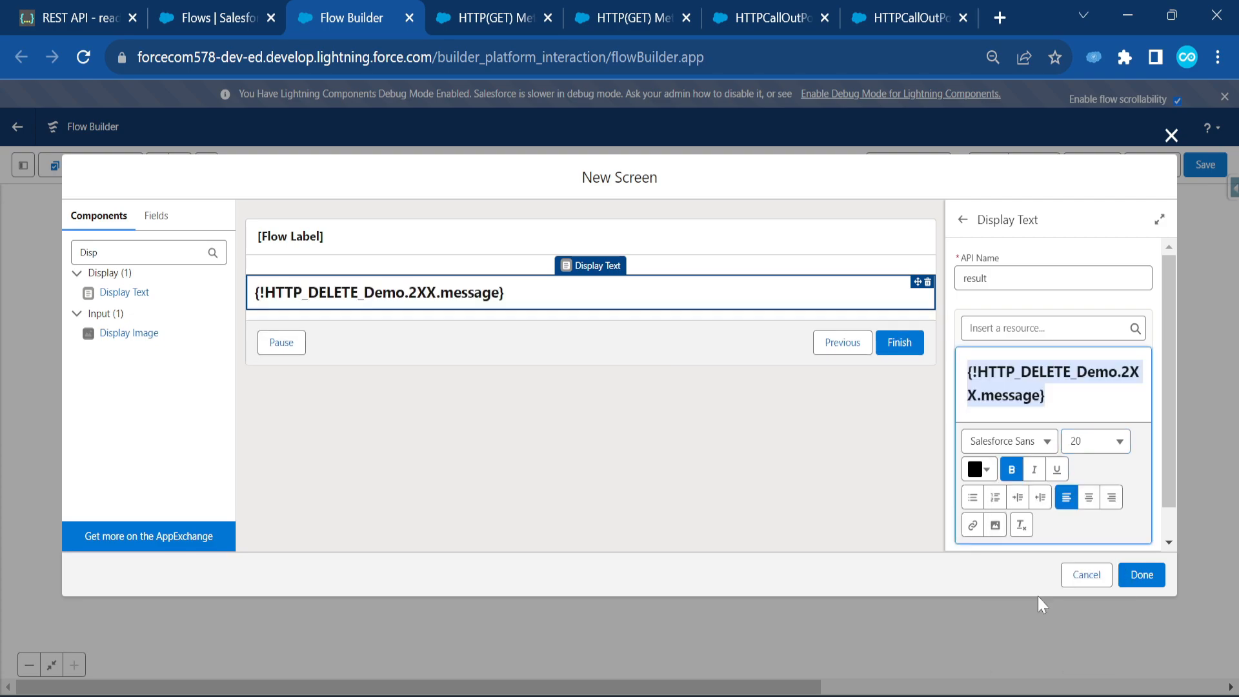
{"action": "left_click", "coordinate": [1095, 503]}
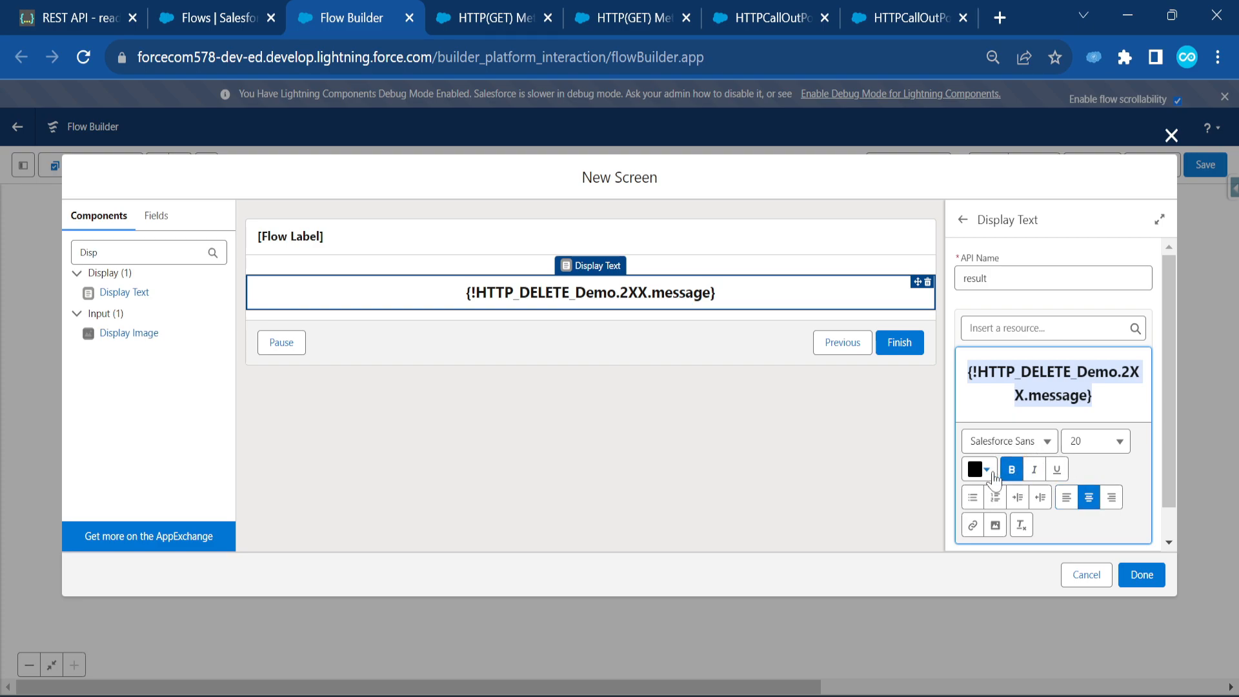
- Colour the message text red and finish the Success screen element
{"action": "left_click", "coordinate": [979, 470]}
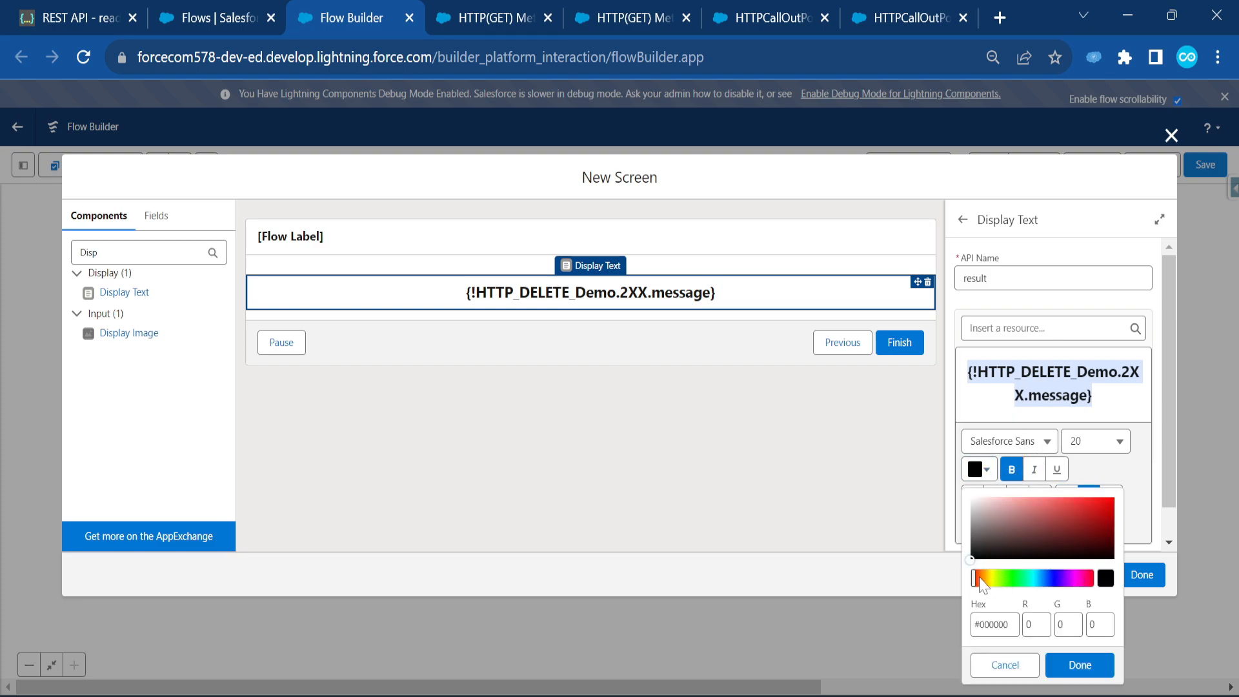
{"action": "left_click", "coordinate": [1098, 518]}
{"action": "left_click_drag", "start_coordinate": [1102, 518], "coordinate": [1114, 516]}
{"action": "left_click", "coordinate": [1090, 666]}
{"action": "left_click", "coordinate": [1142, 574]}
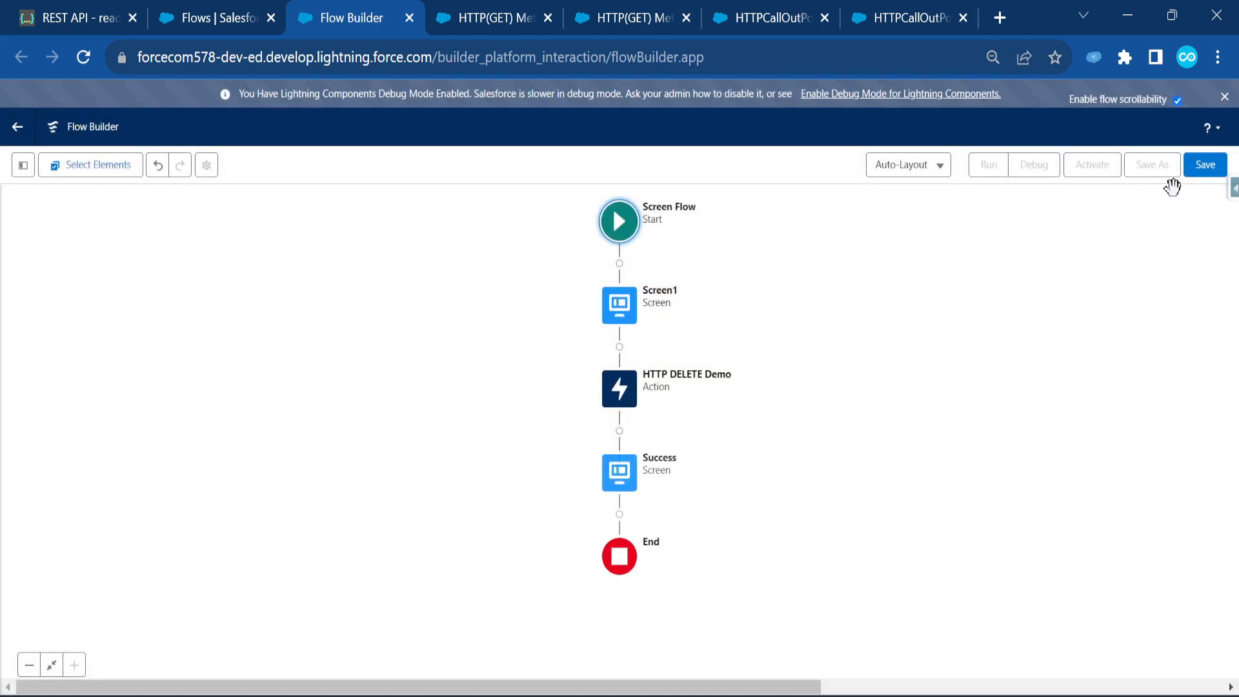
- Try to save the flow with the label HTTP (Delete) Flow and the API name HTTP_Delete_Flow
{"action": "left_click", "coordinate": [1205, 165]}
{"action": "type", "text": "HTTP "}
{"action": "type", "text": "("}
{"action": "type", "text": "Delete)"}
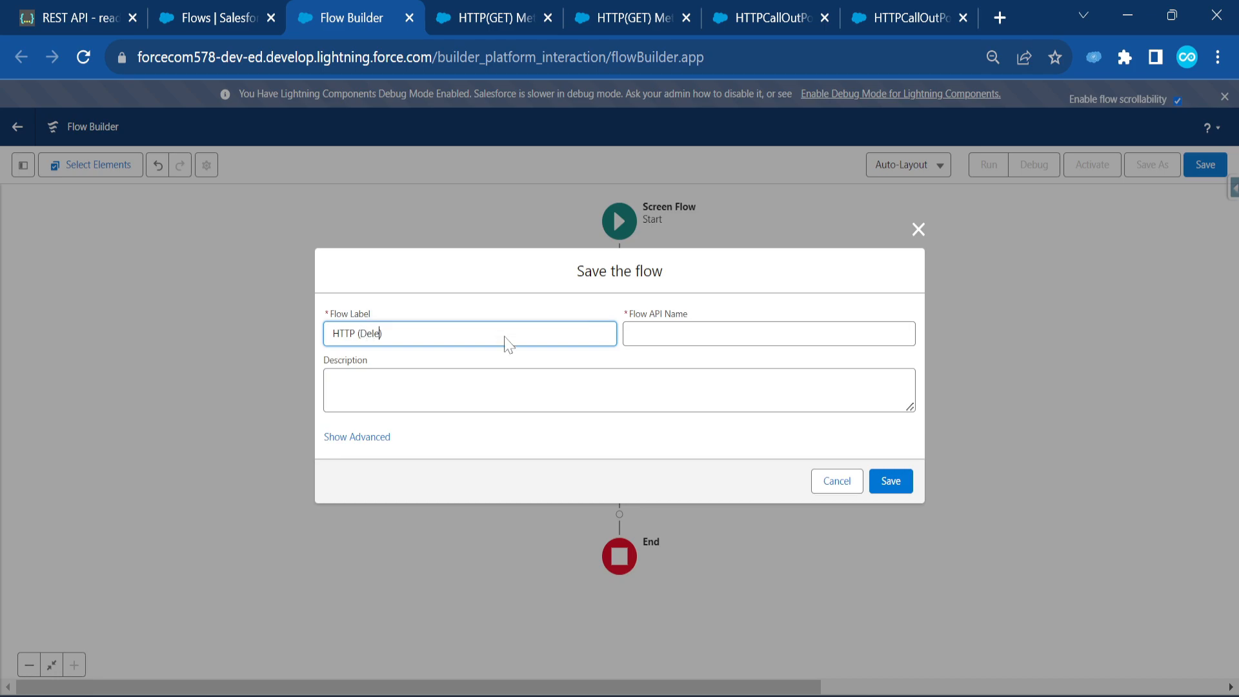
{"action": "type", "text": " Flow"}
{"action": "key", "text": "Tab"}
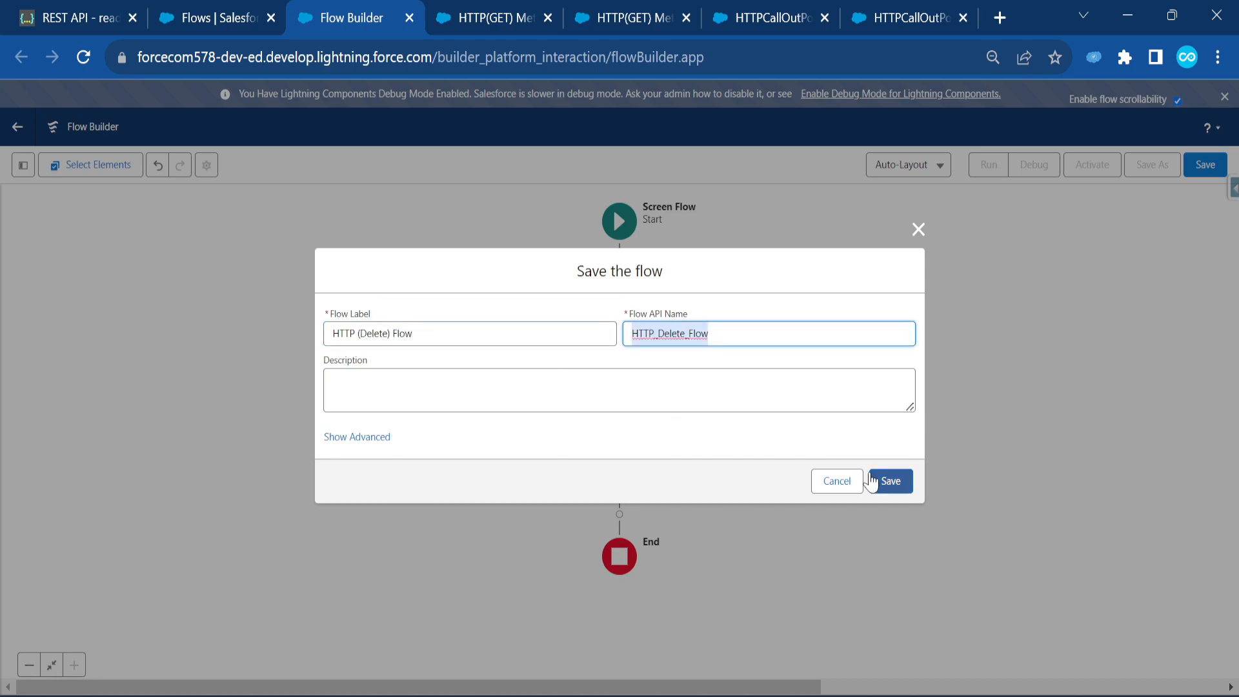
{"action": "left_click", "coordinate": [888, 487]}
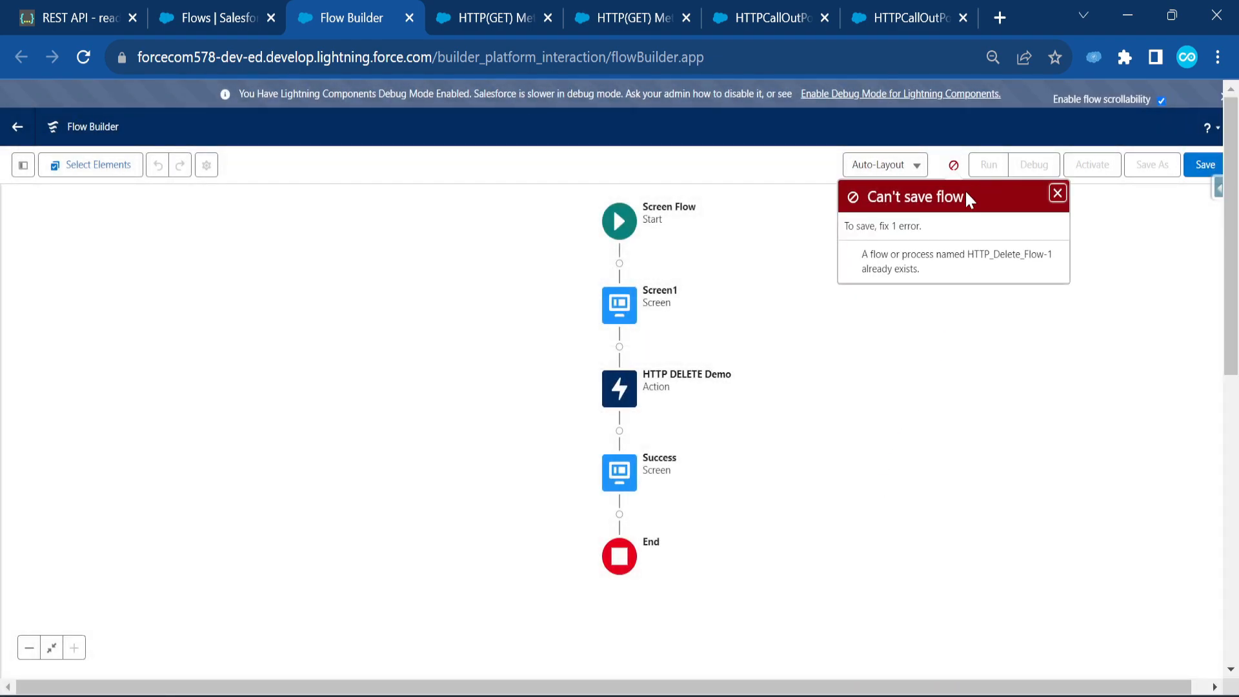
- Save the flow with the label HTTP (Delete) Flow1 and the API name HTTP_Delete_Flow1
{"action": "left_click", "coordinate": [1203, 163]}
{"action": "left_click", "coordinate": [490, 334]}
{"action": "type", "text": "1"}
{"action": "key", "text": "Tab"}
{"action": "type", "text": "1"}
{"action": "left_click", "coordinate": [890, 481]}
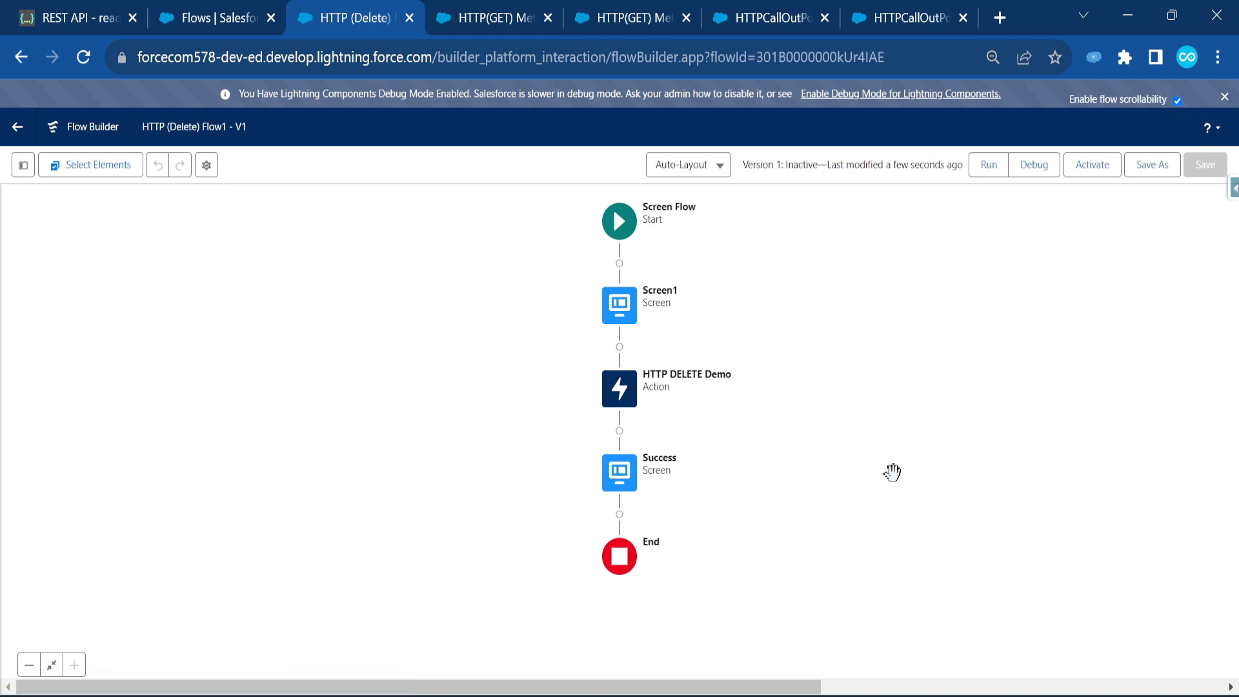
- Run the flow, switch to Postman and copy the XPS product's id from the response body
{"action": "left_click", "coordinate": [989, 165]}
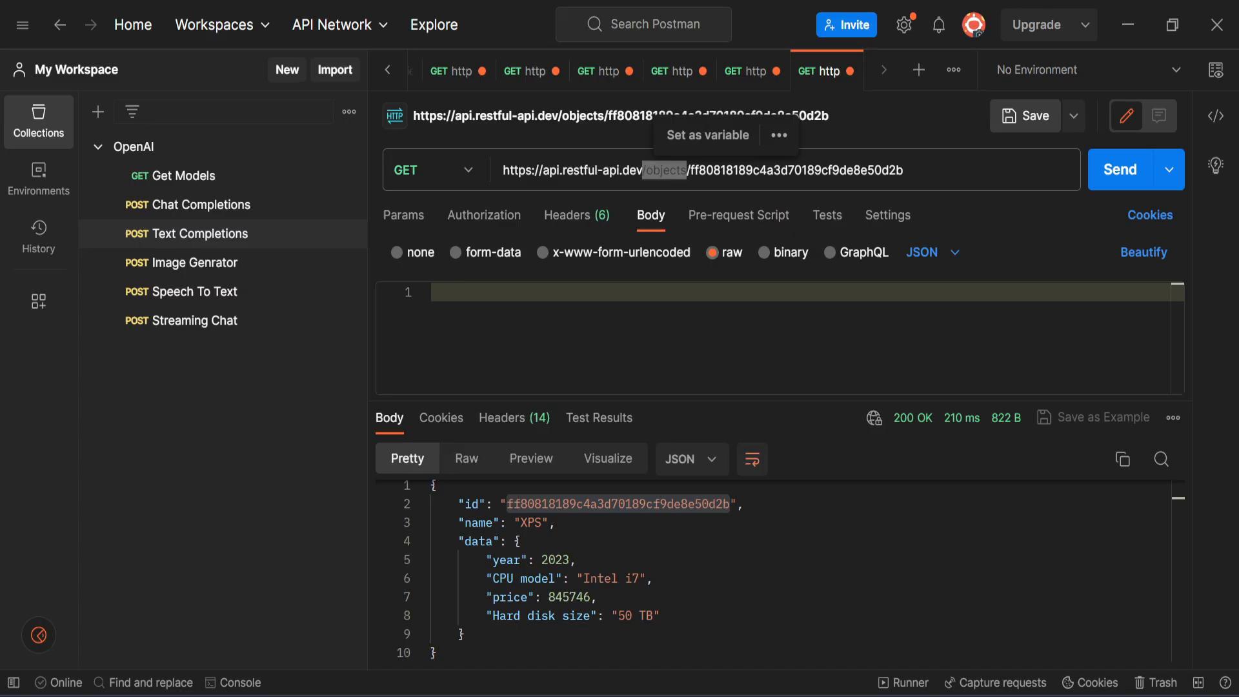
{"action": "left_click_drag", "start_coordinate": [688, 170], "coordinate": [642, 169]}
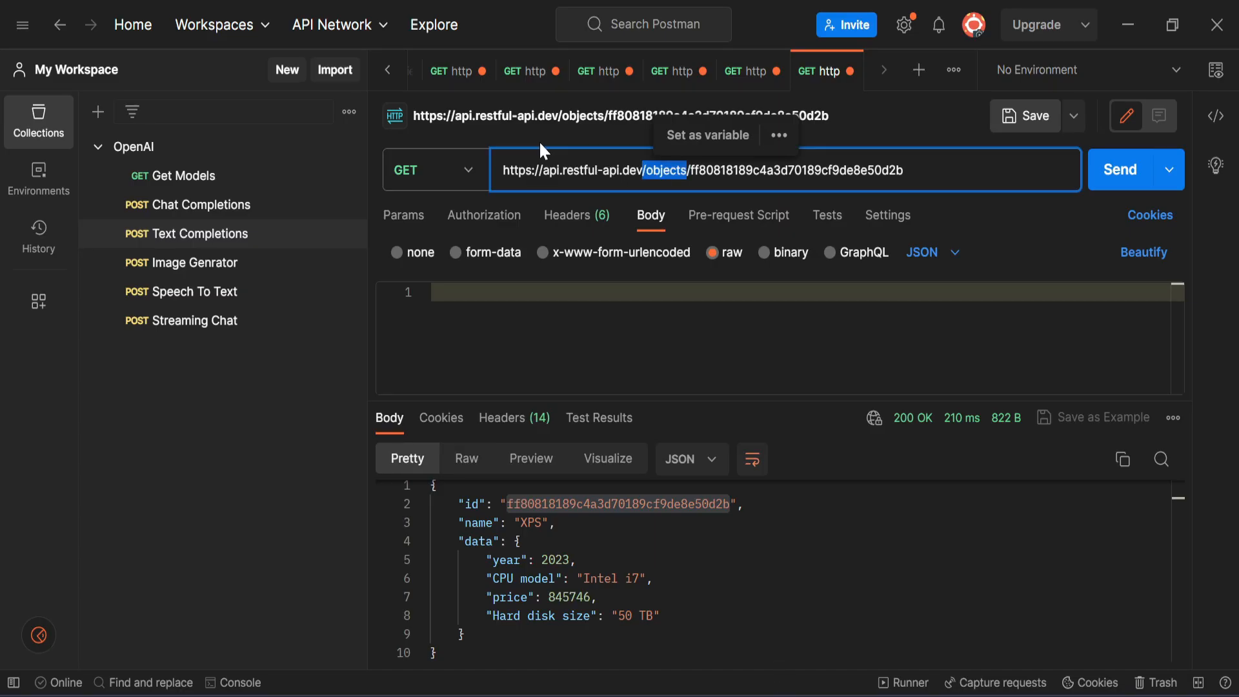
{"action": "double_click", "coordinate": [731, 504]}
{"action": "key", "text": "ctrl+c"}
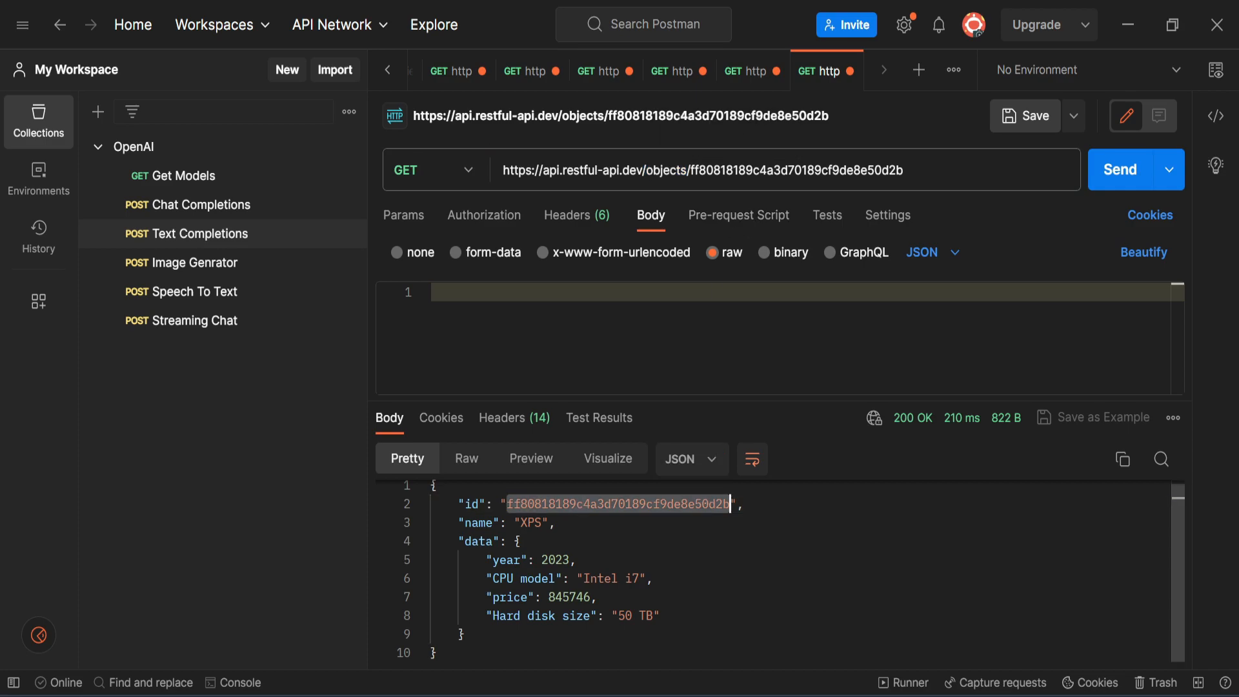
- Resend the GET request for the XPS product and examine the objects path and product id in its URL
{"action": "left_click", "coordinate": [1120, 169]}
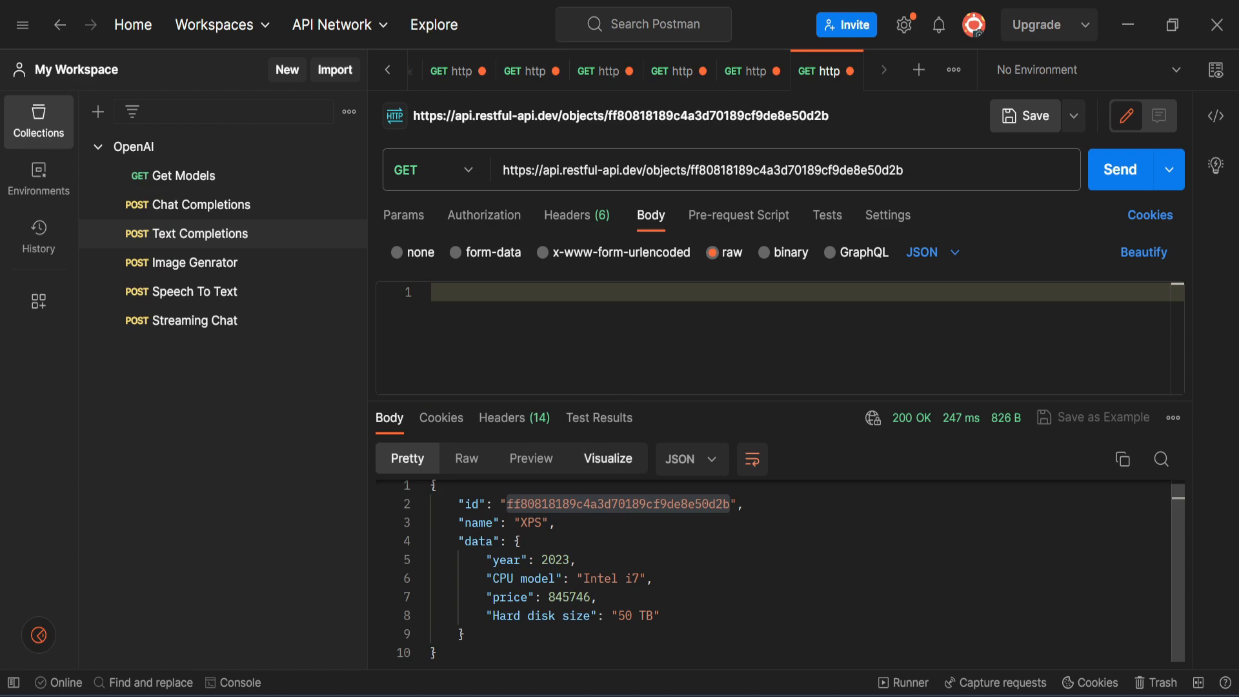
{"action": "double_click", "coordinate": [666, 170]}
{"action": "double_click", "coordinate": [775, 171]}
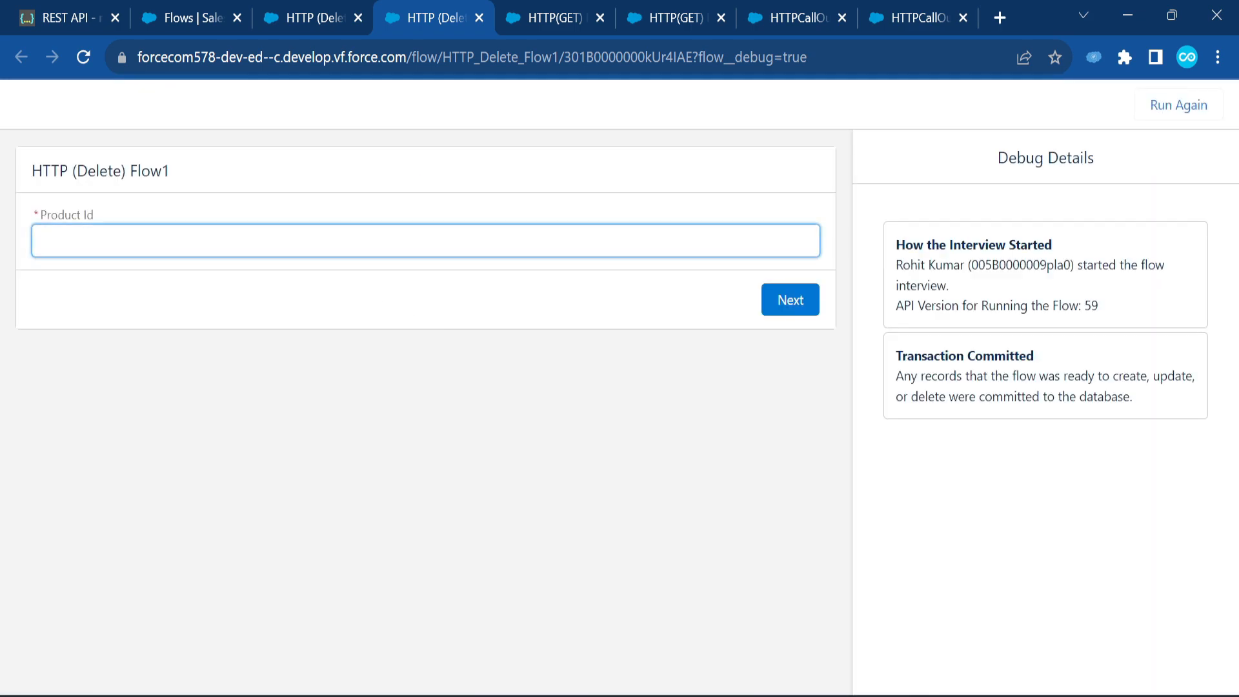
- Submit the copied product id in the running flow in the browser and read the message on the success screen
{"action": "key", "text": "ctrl+v"}
{"action": "left_click", "coordinate": [778, 299]}
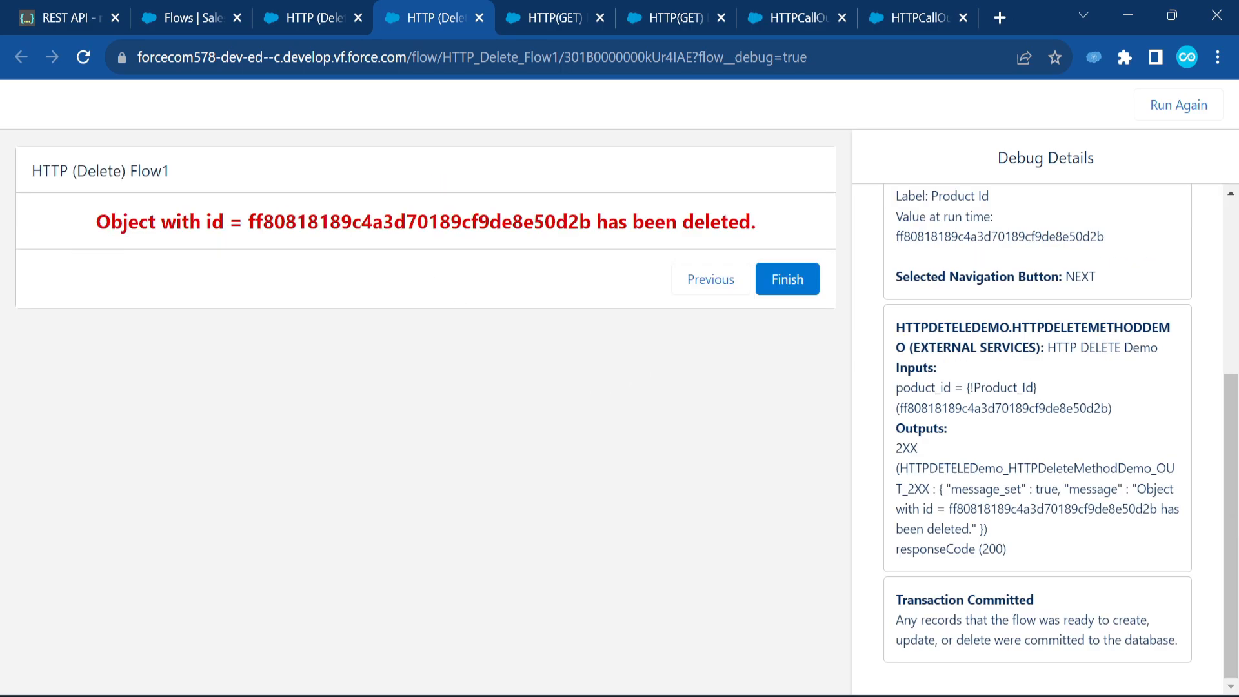
{"action": "left_click_drag", "start_coordinate": [262, 222], "coordinate": [533, 222]}
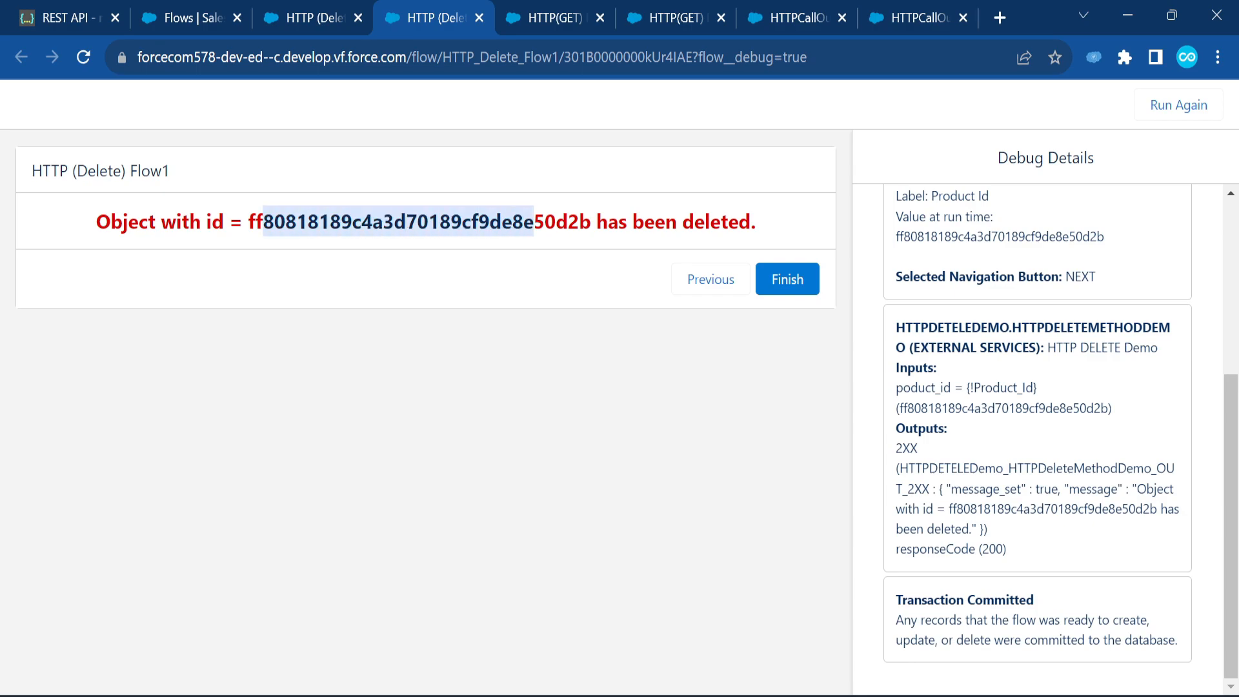
{"action": "left_click_drag", "start_coordinate": [766, 226], "coordinate": [596, 222]}
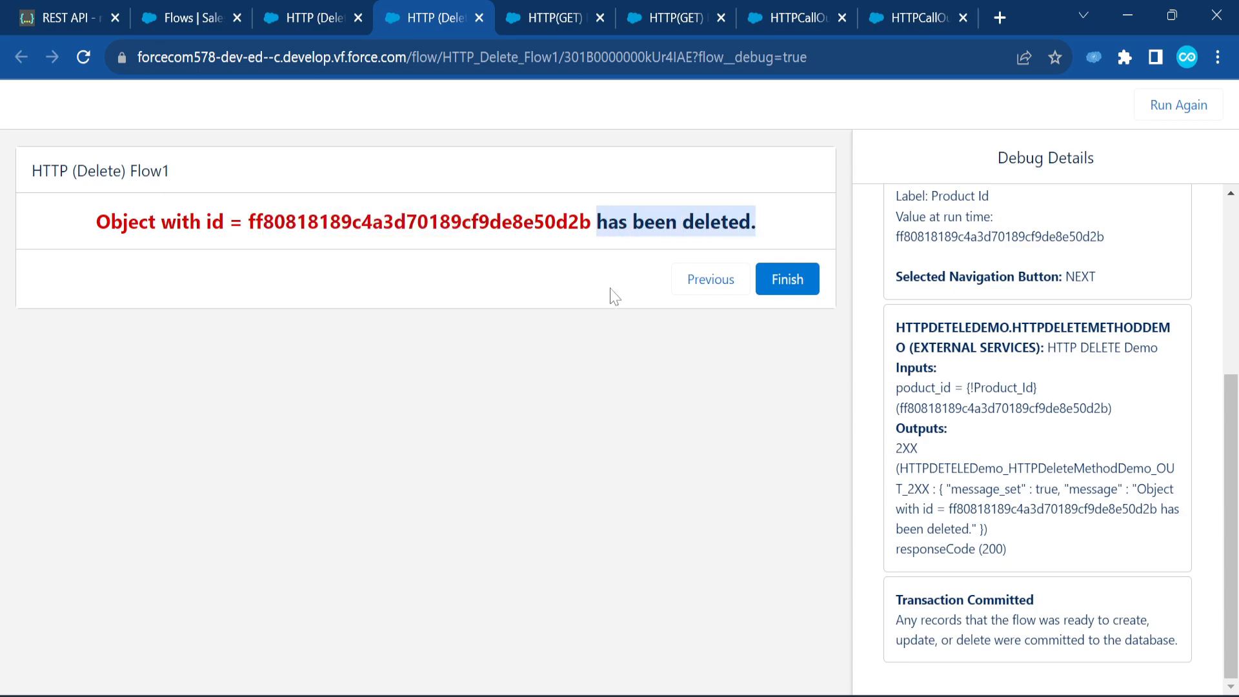
{"action": "left_click", "coordinate": [614, 296]}
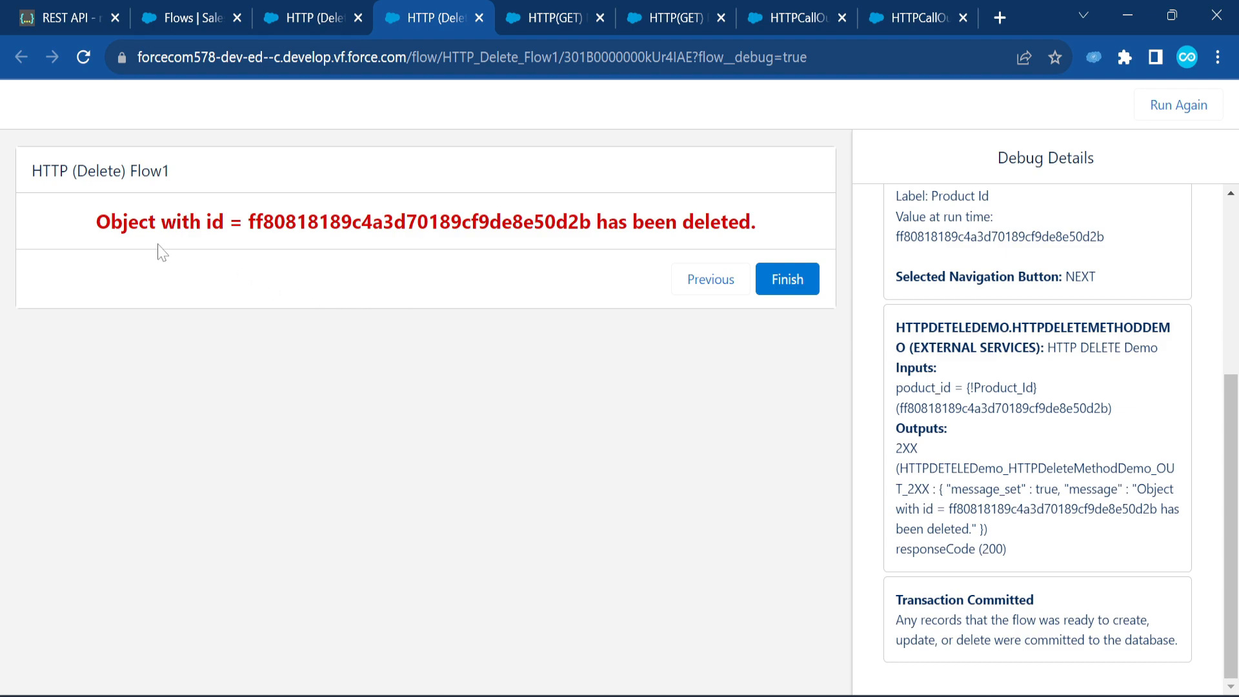
{"action": "left_click_drag", "start_coordinate": [101, 223], "coordinate": [773, 197]}
{"action": "left_click", "coordinate": [701, 216]}
- Resend the product's GET request in Postman, examine the response body and return to the browser
{"action": "key", "text": "alt+Tab"}
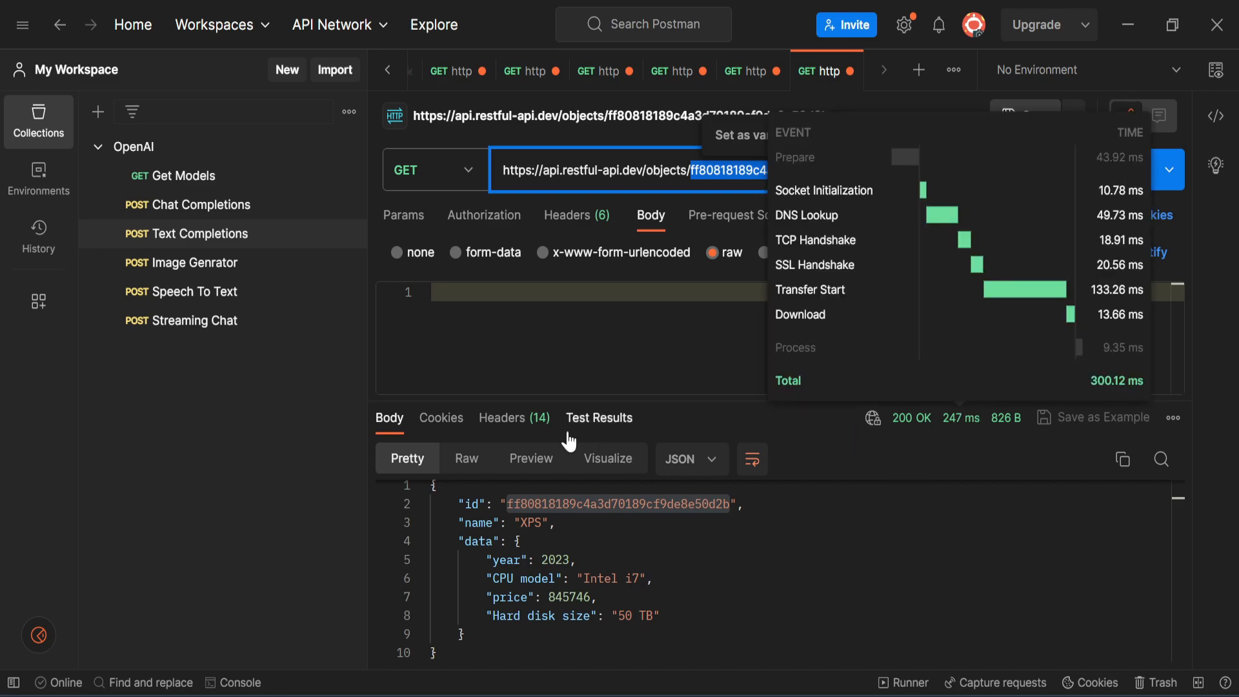
{"action": "left_click", "coordinate": [311, 392]}
{"action": "left_click", "coordinate": [1113, 180]}
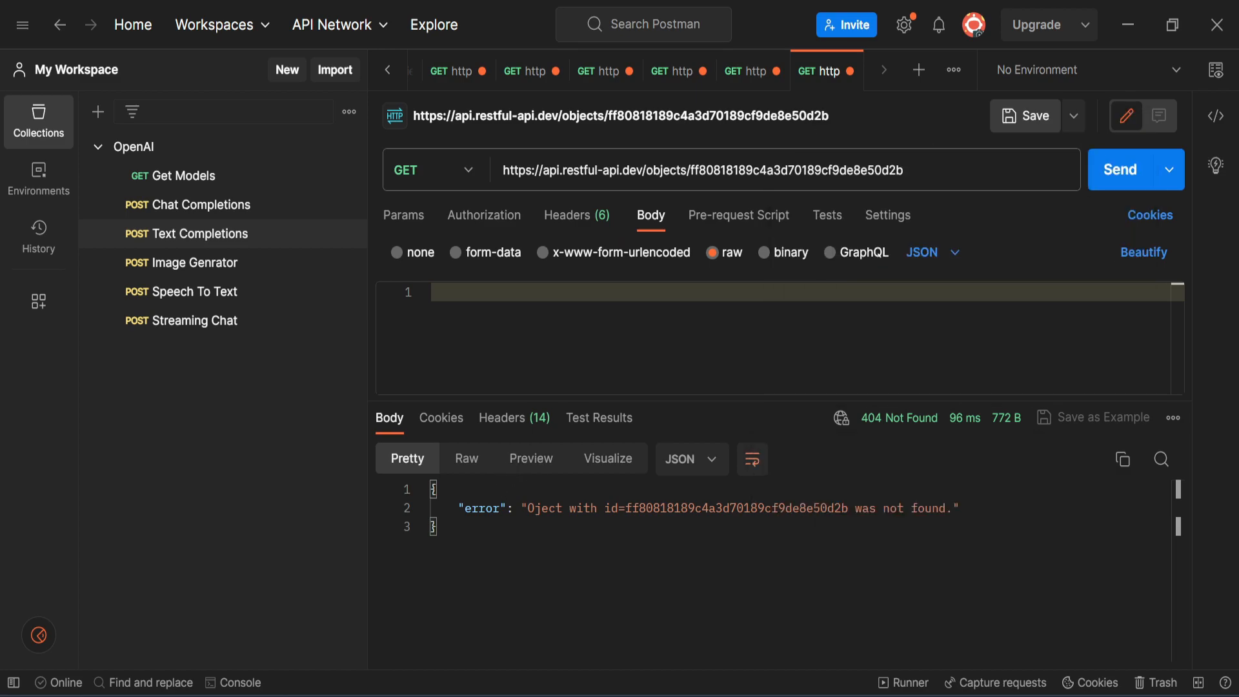
{"action": "left_click", "coordinate": [477, 528]}
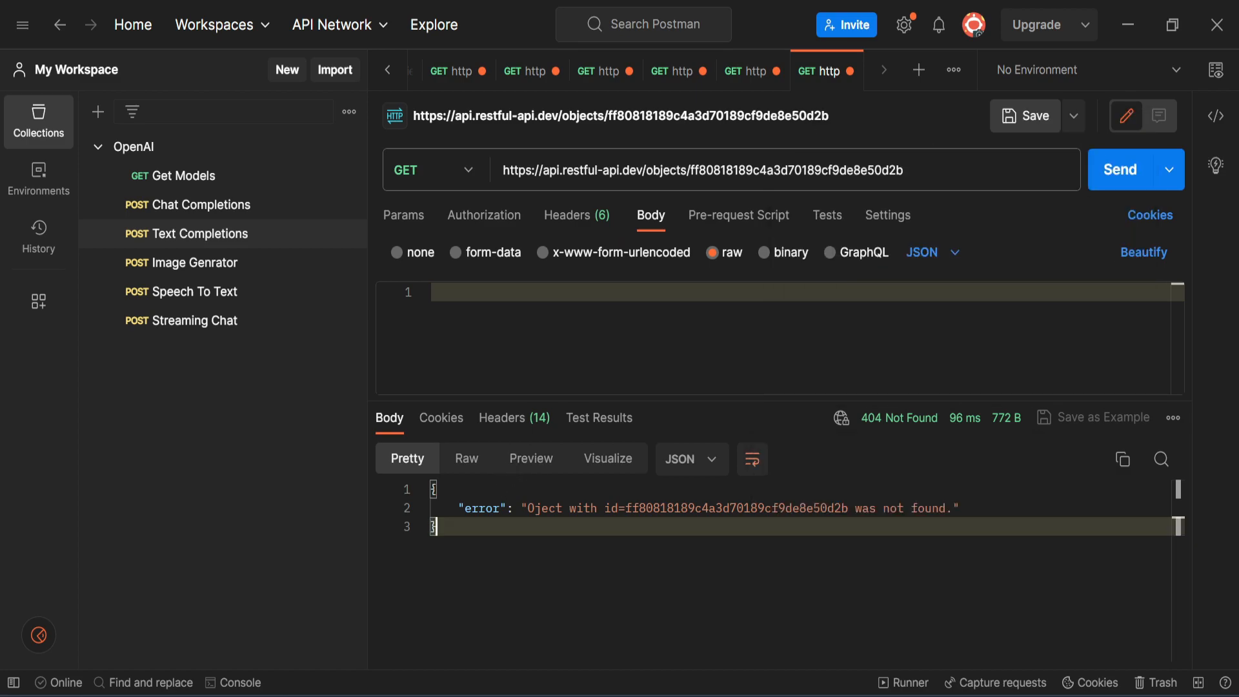
{"action": "left_click_drag", "start_coordinate": [960, 508], "coordinate": [605, 508]}
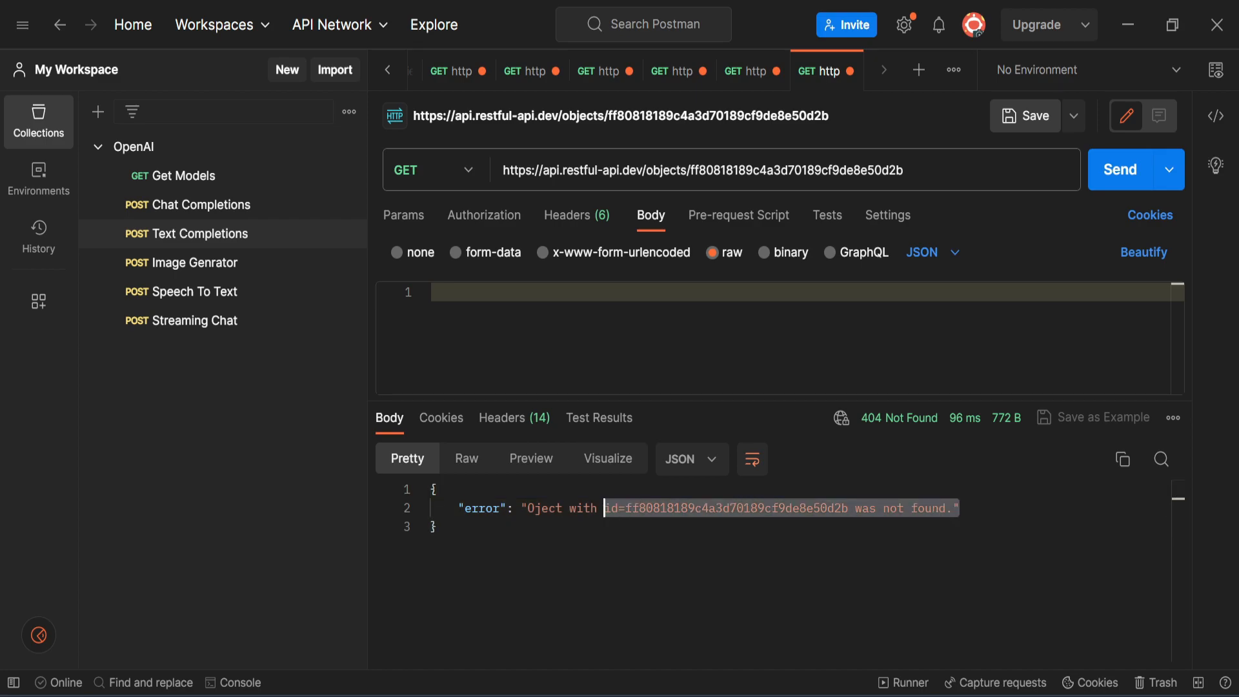
{"action": "left_click", "coordinate": [437, 527]}
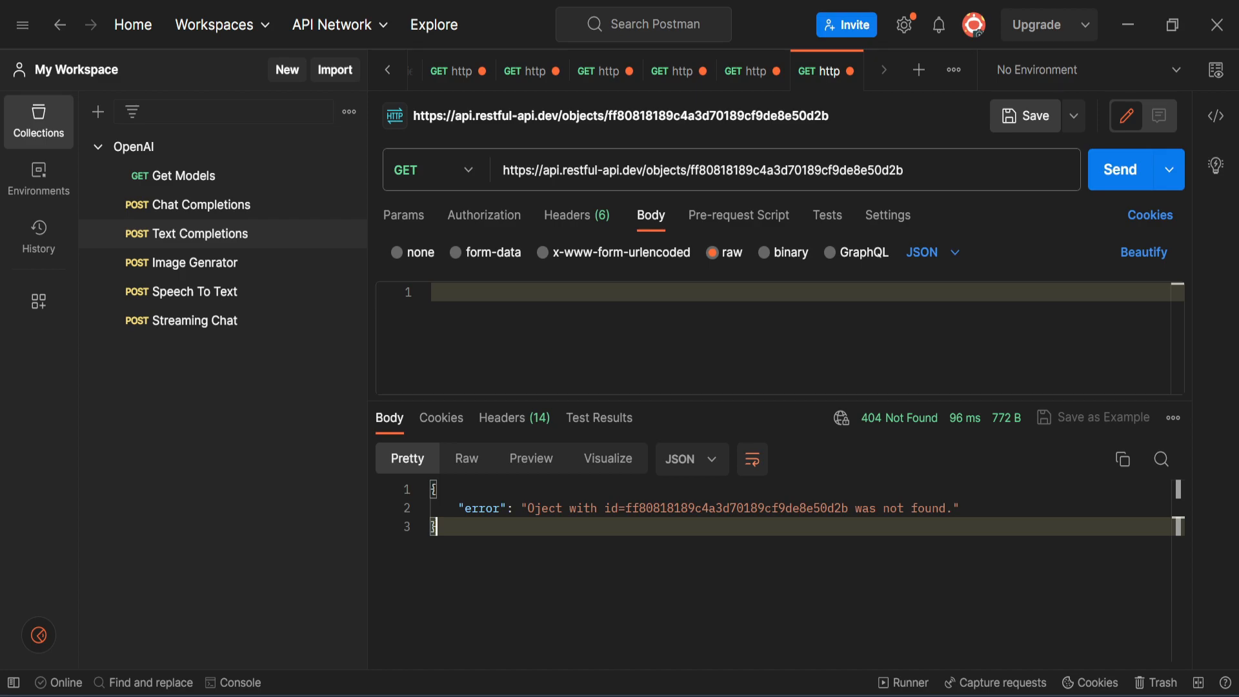
{"action": "key", "text": "alt+Tab"}
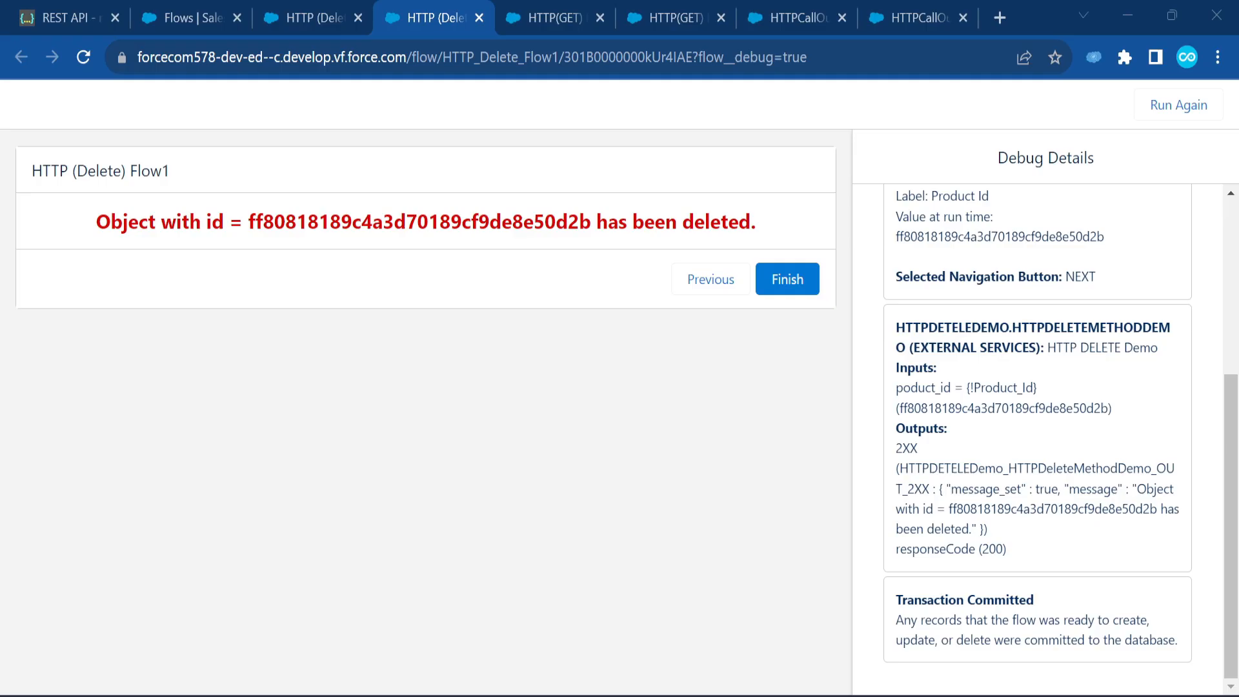